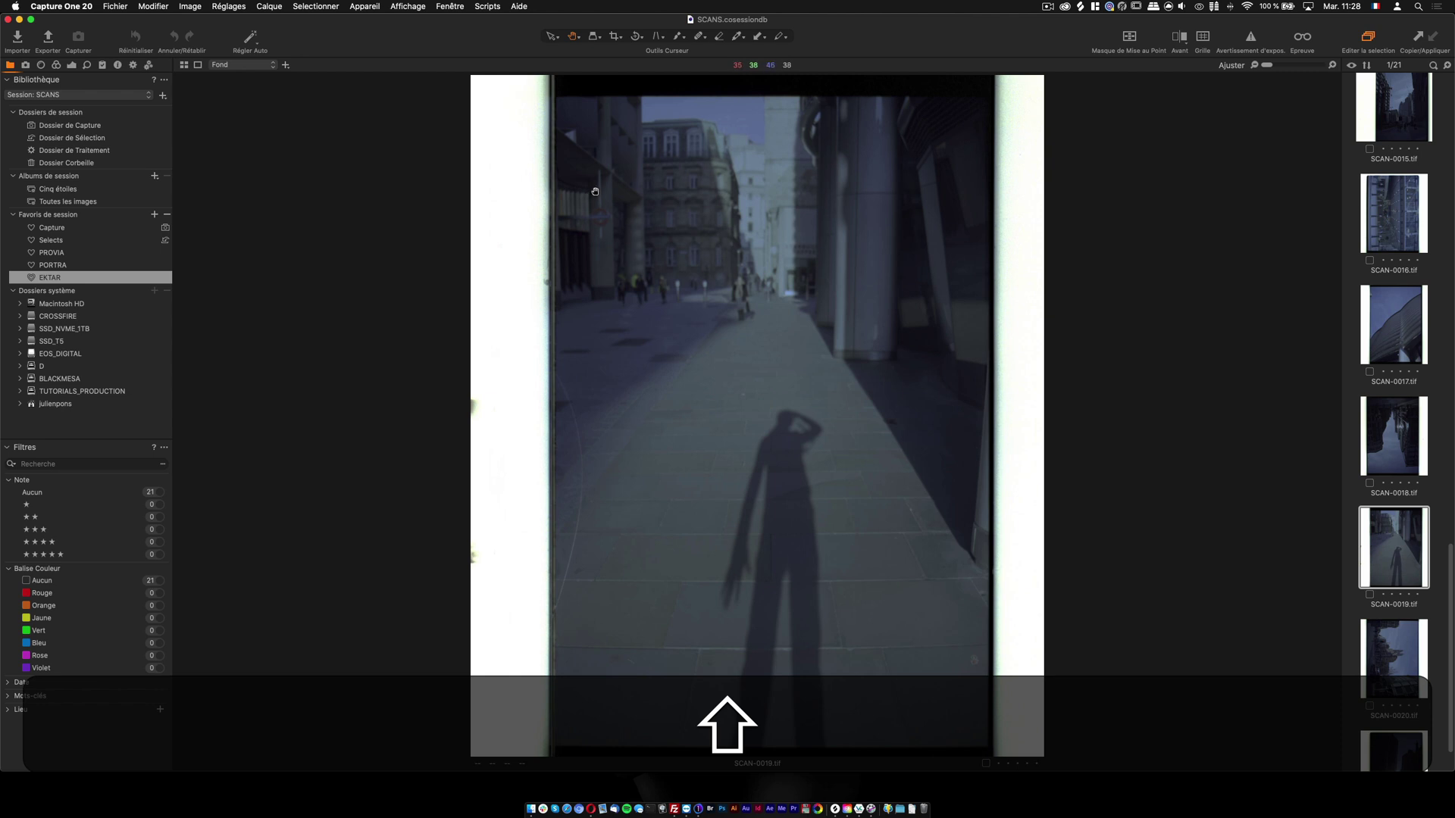
Crop SCAN-0019 with an unconstrained ratio so the white and black film borders are excluded, and apply the crop.
{"action": "left_click", "coordinate": [615, 36]}
{"action": "left_click", "coordinate": [619, 39]}
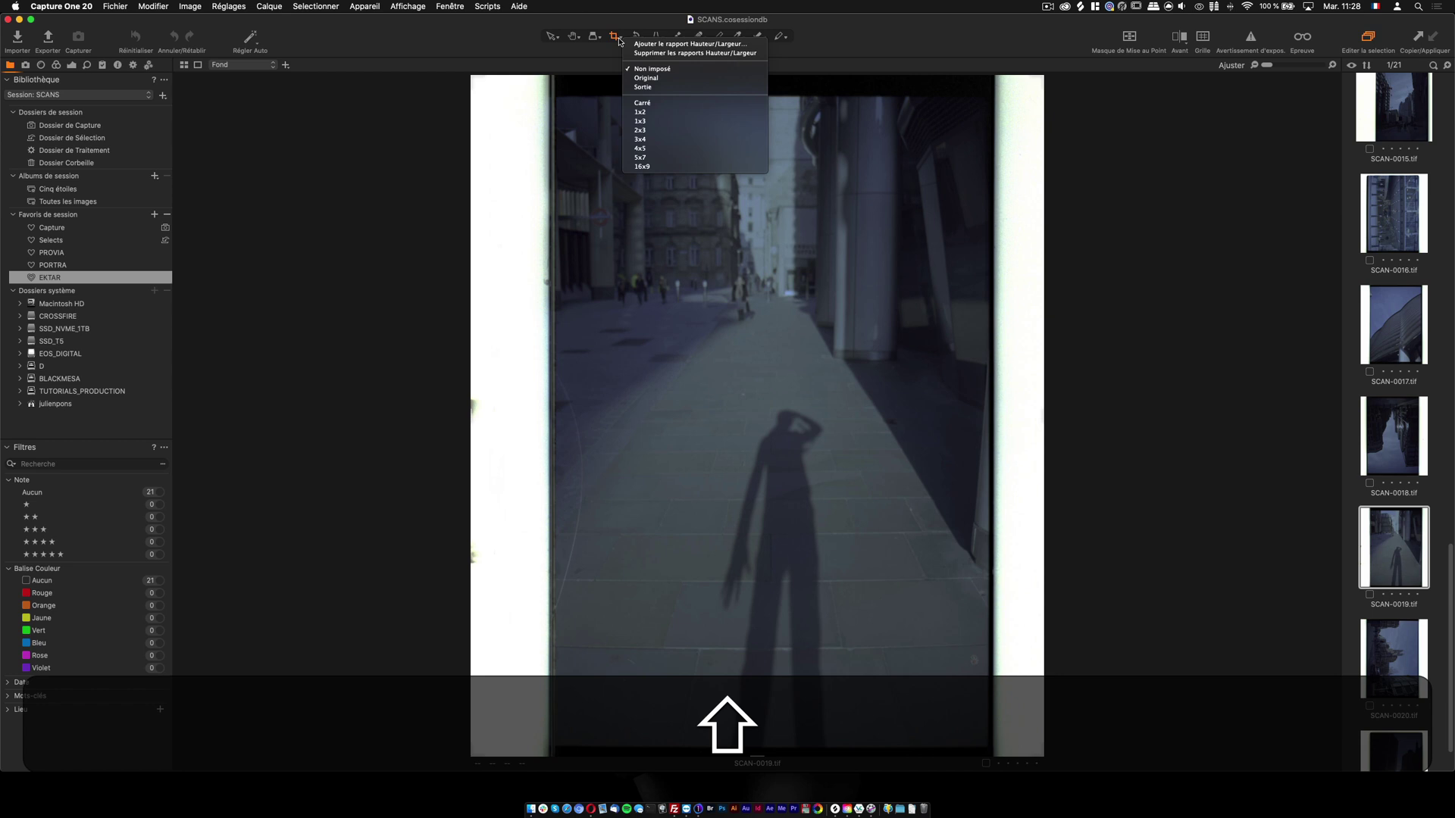
{"action": "left_click", "coordinate": [615, 36]}
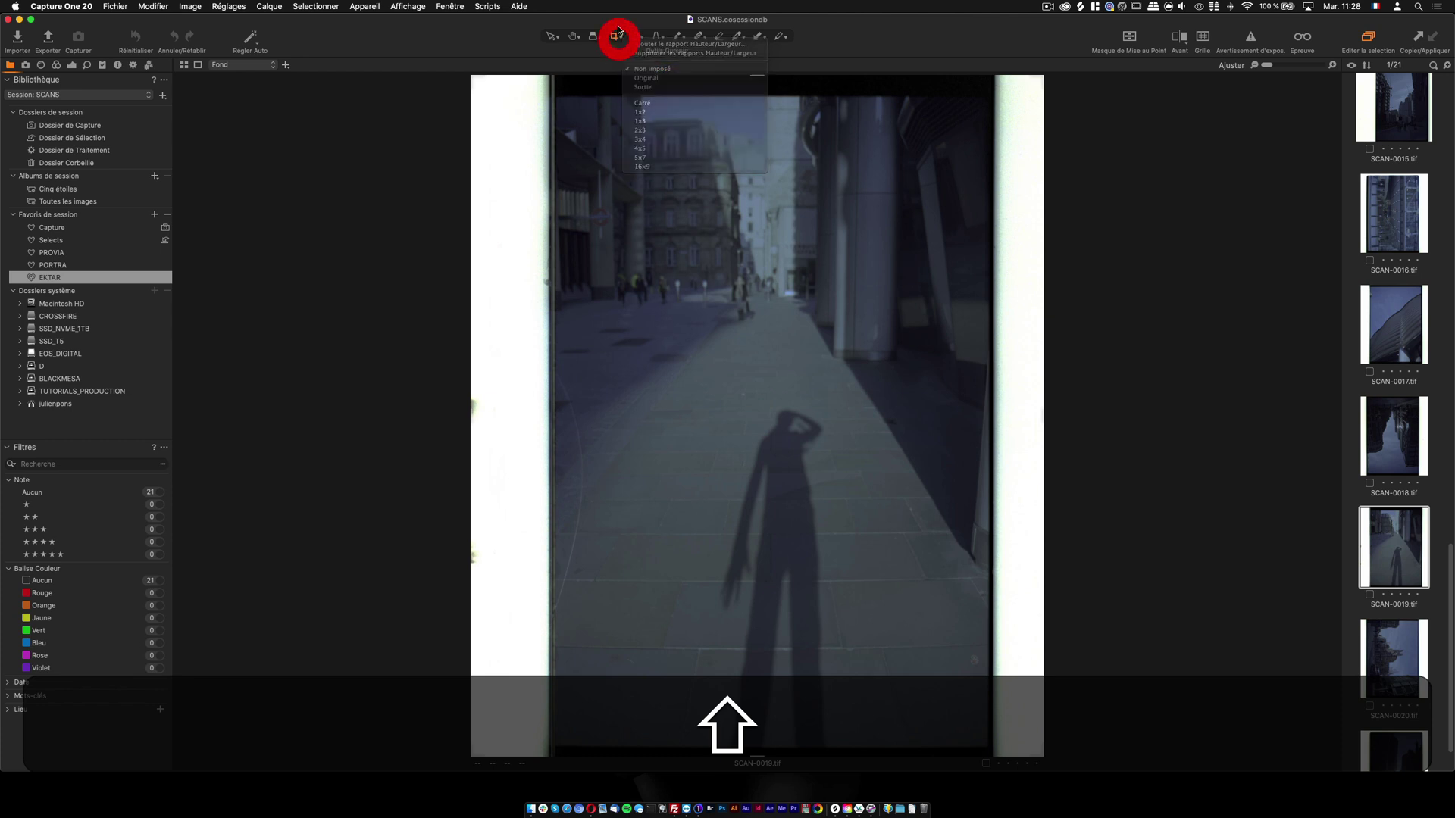
{"action": "left_click_drag", "start_coordinate": [560, 97], "coordinate": [984, 747]}
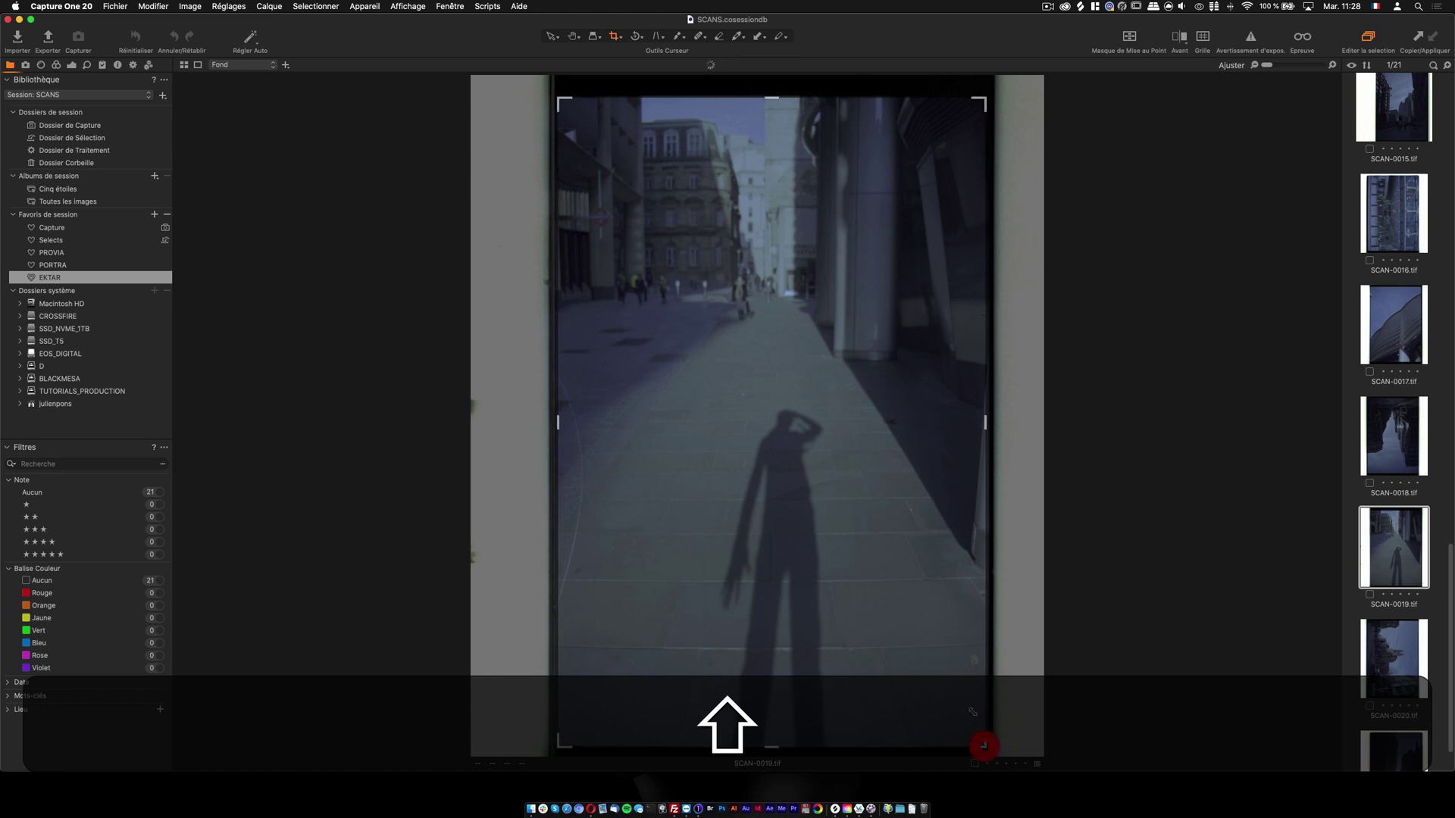
{"action": "left_click_drag", "start_coordinate": [560, 104], "coordinate": [561, 102]}
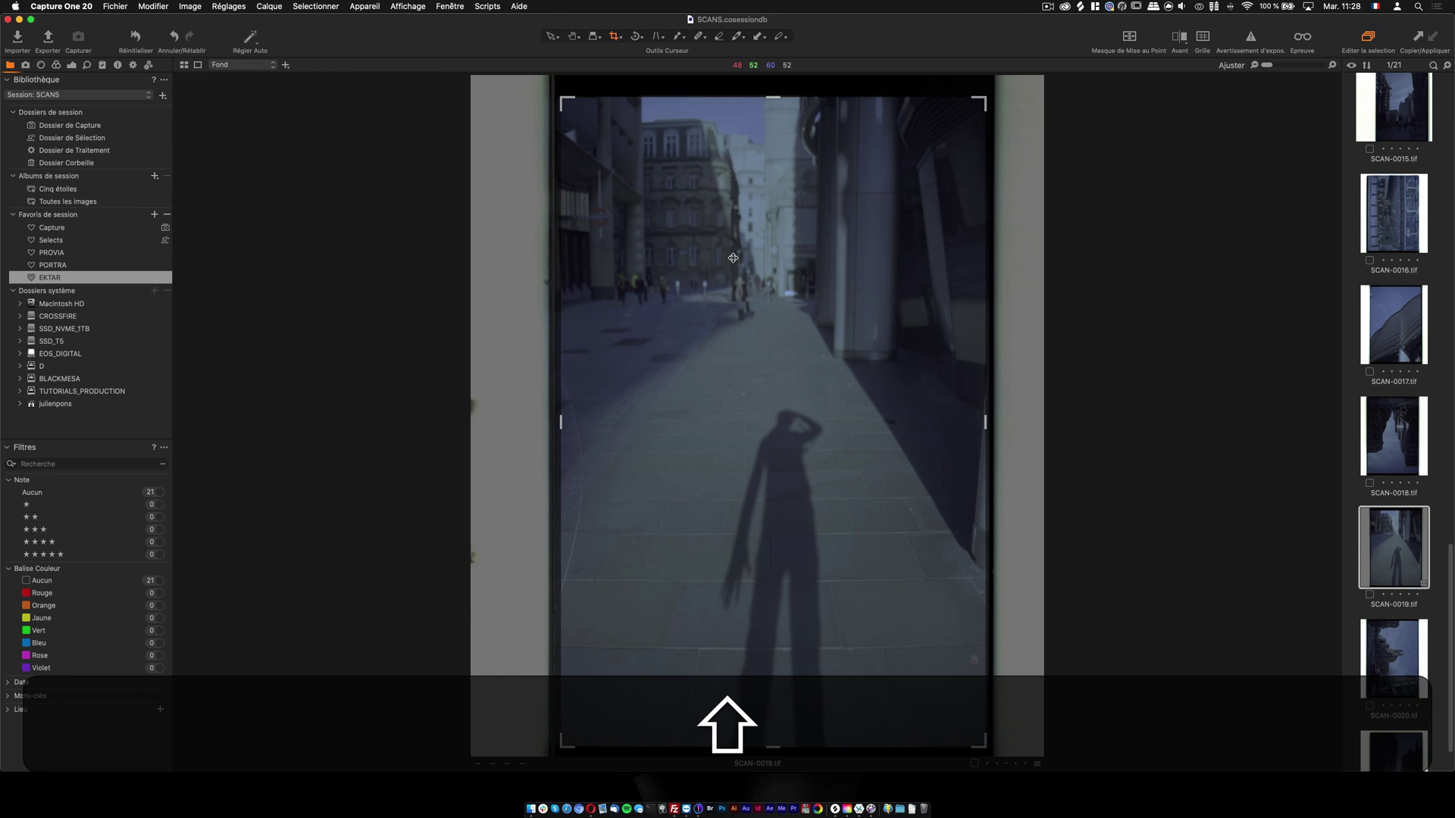
{"action": "left_click_drag", "start_coordinate": [562, 409], "coordinate": [553, 418]}
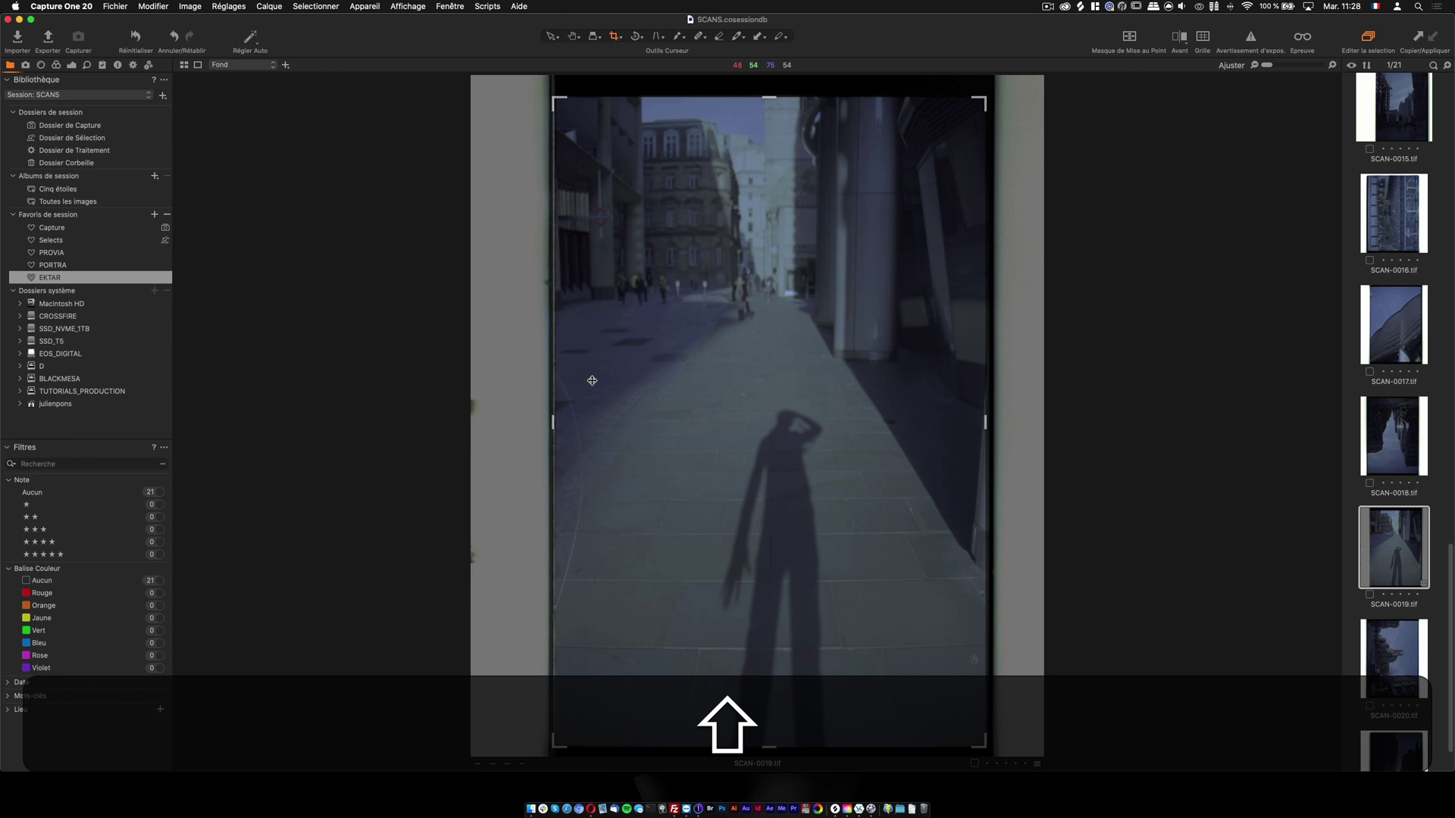
{"action": "key", "text": "shift+Return"}
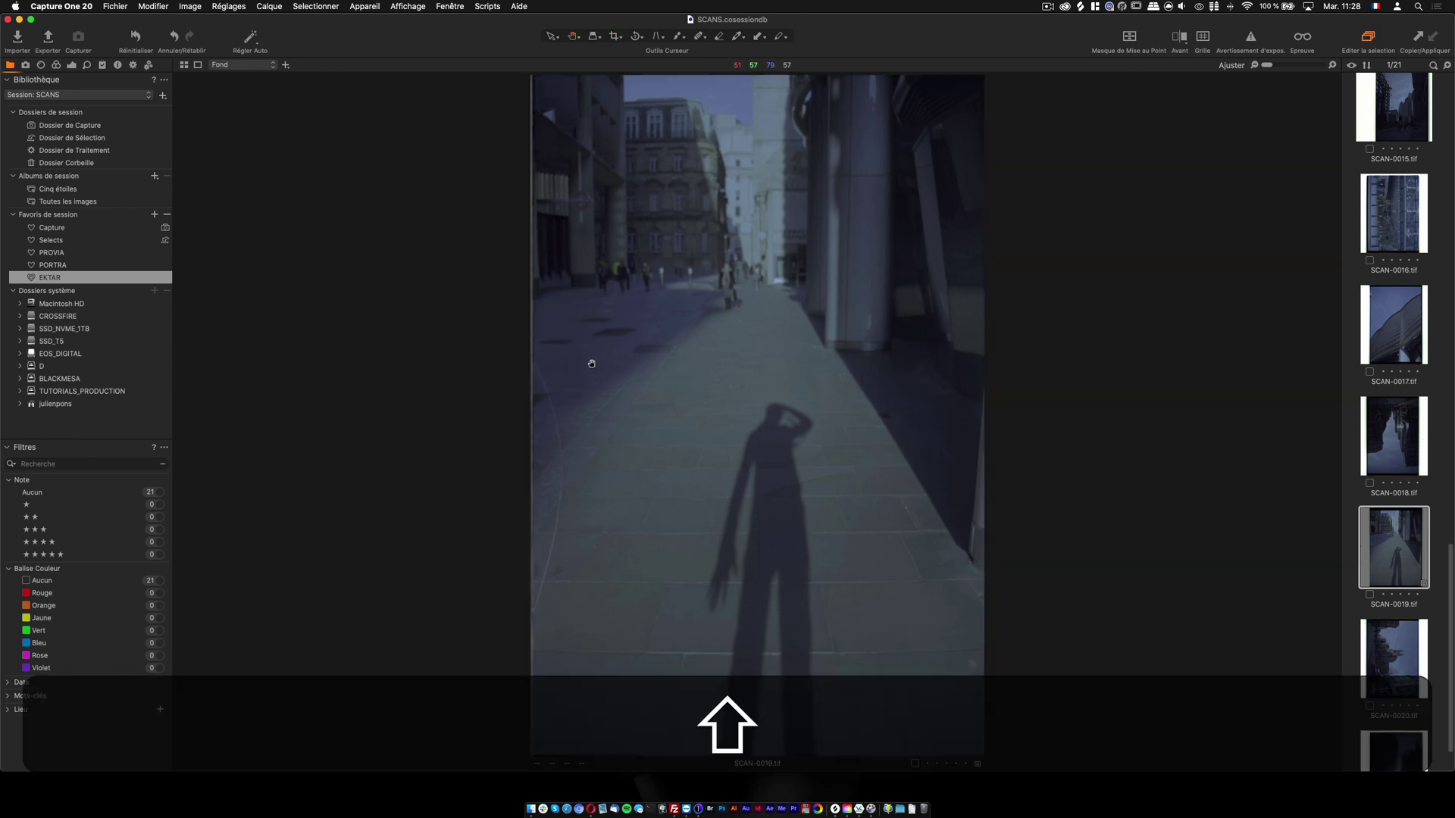
Inspect the cropped photo's left edge at 100% and tighten the crop inward to remove the remaining film border.
{"action": "left_click", "coordinate": [564, 386]}
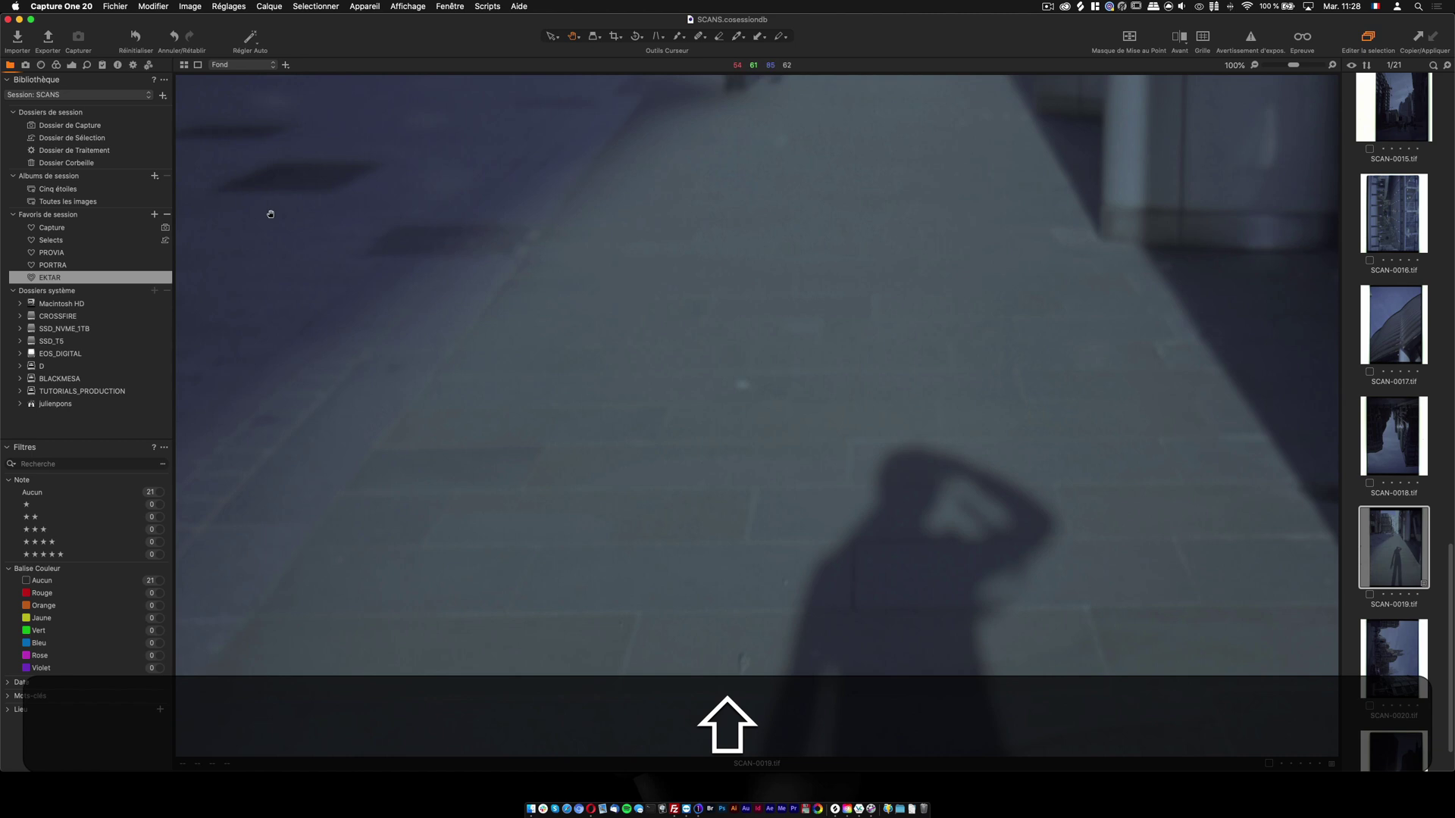
{"action": "left_click", "coordinate": [577, 36]}
{"action": "left_click_drag", "start_coordinate": [387, 304], "coordinate": [928, 126]}
{"action": "left_click", "coordinate": [553, 34]}
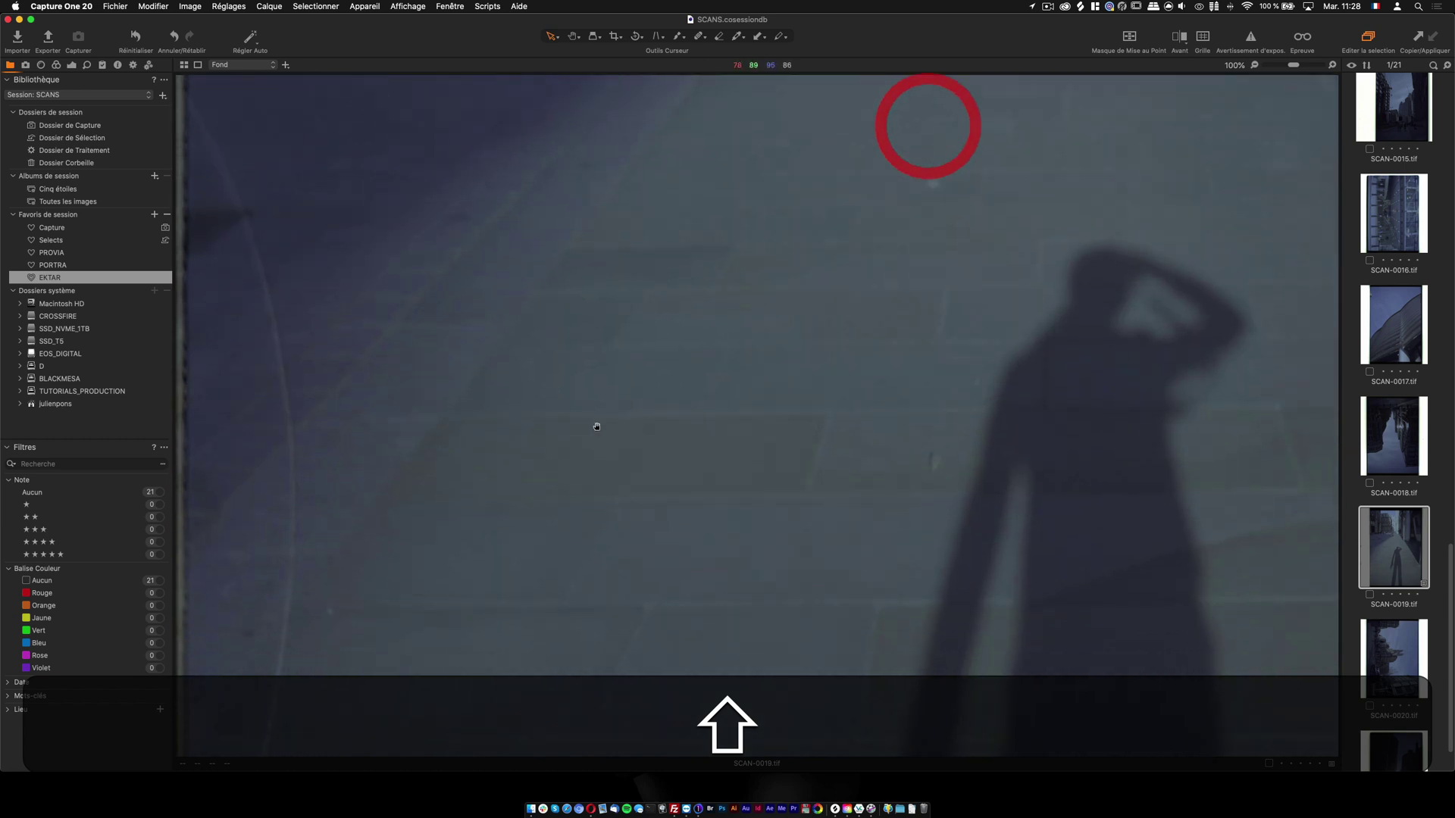
{"action": "left_click_drag", "start_coordinate": [578, 447], "coordinate": [791, 198]}
{"action": "left_click_drag", "start_coordinate": [585, 239], "coordinate": [555, 495]}
{"action": "left_click_drag", "start_coordinate": [691, 334], "coordinate": [721, 334]}
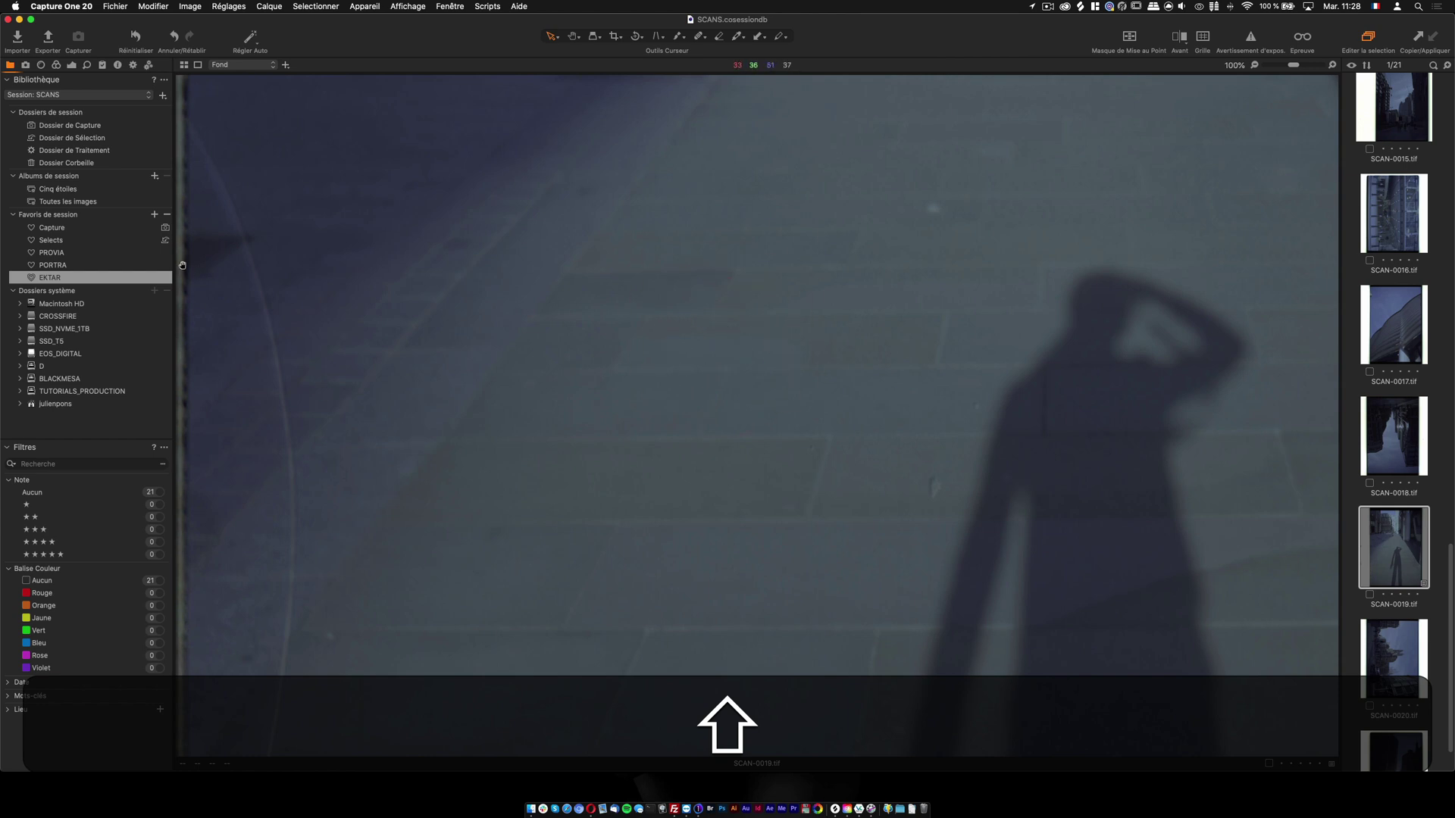
{"action": "key", "text": "shift"}
{"action": "key", "text": "shift"}
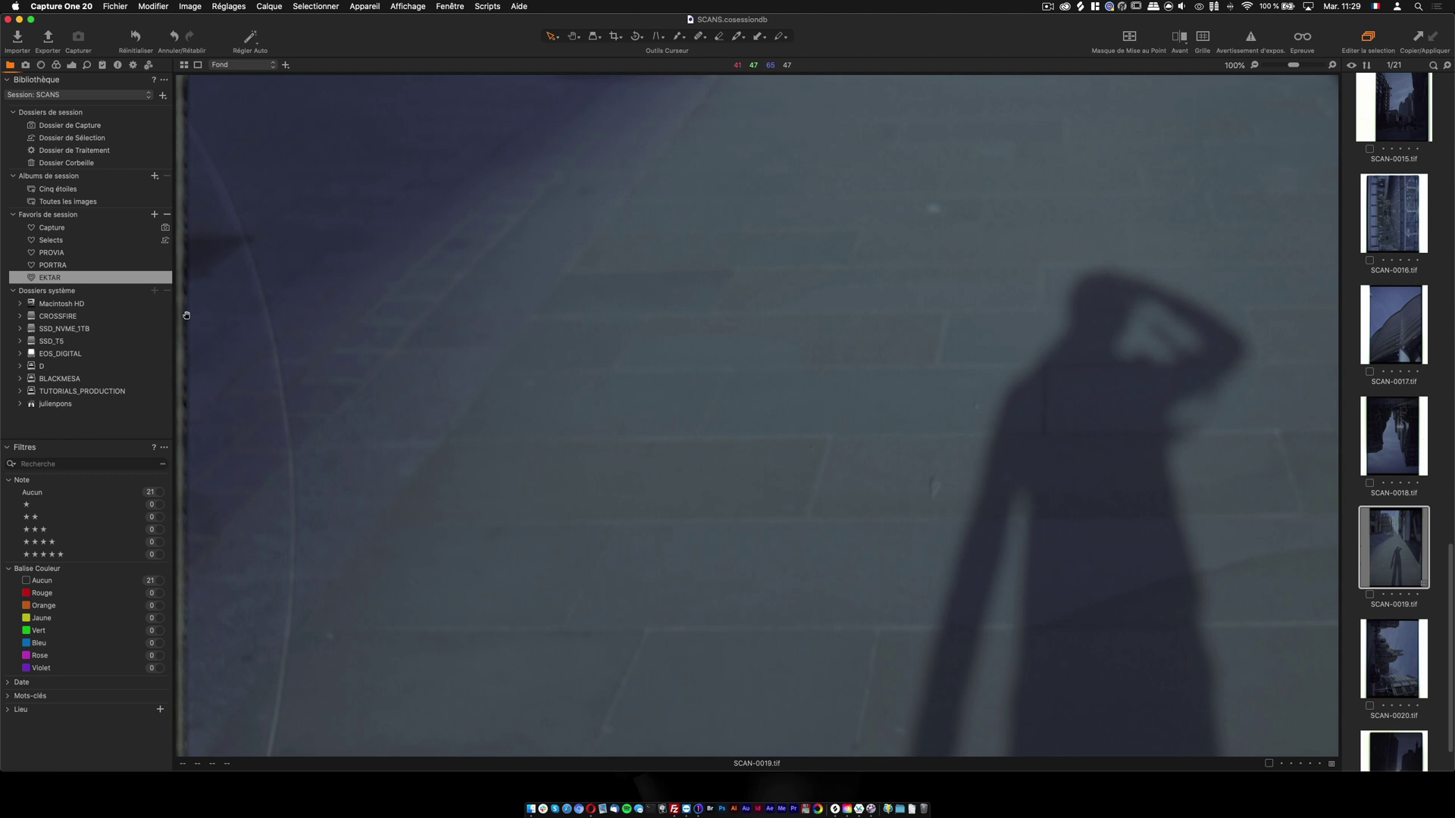
{"action": "key", "text": "shift"}
{"action": "key", "text": "shift"}
{"action": "key", "text": "c"}
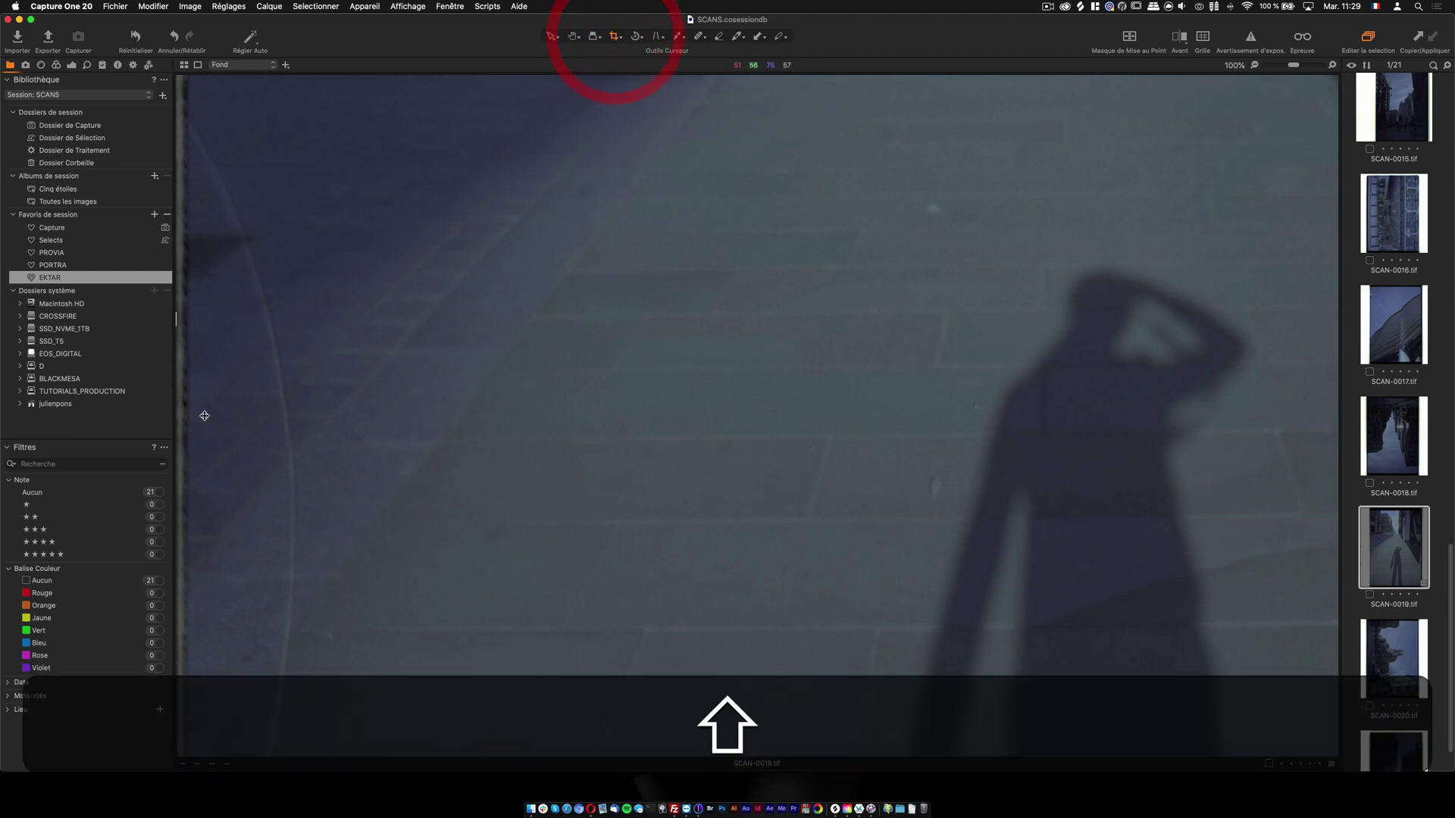
{"action": "left_click", "coordinate": [188, 319]}
{"action": "key", "text": "space"}
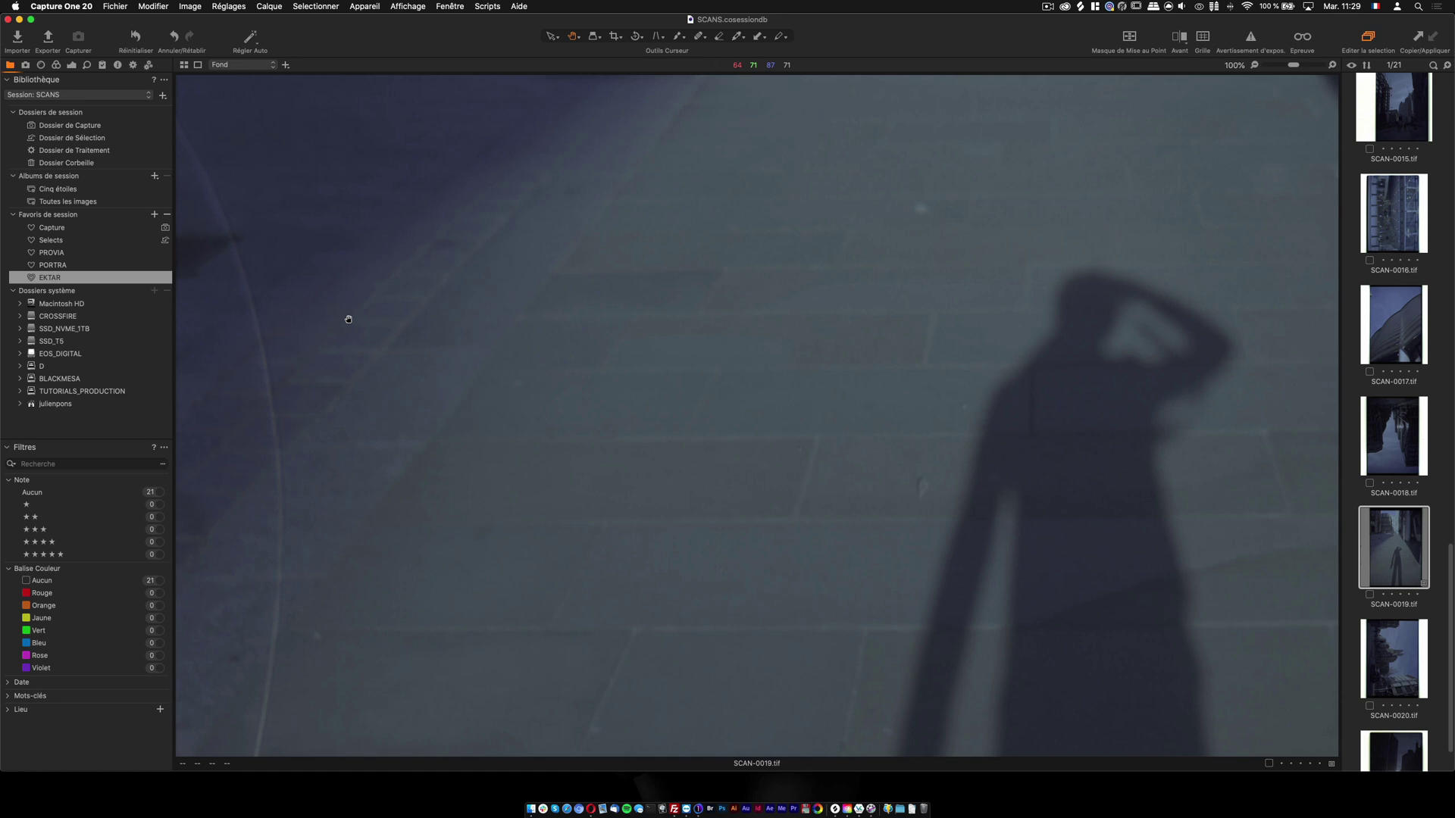
Fit the whole photo in view and check the crop frame against the full scan.
{"action": "key", "text": "shift"}
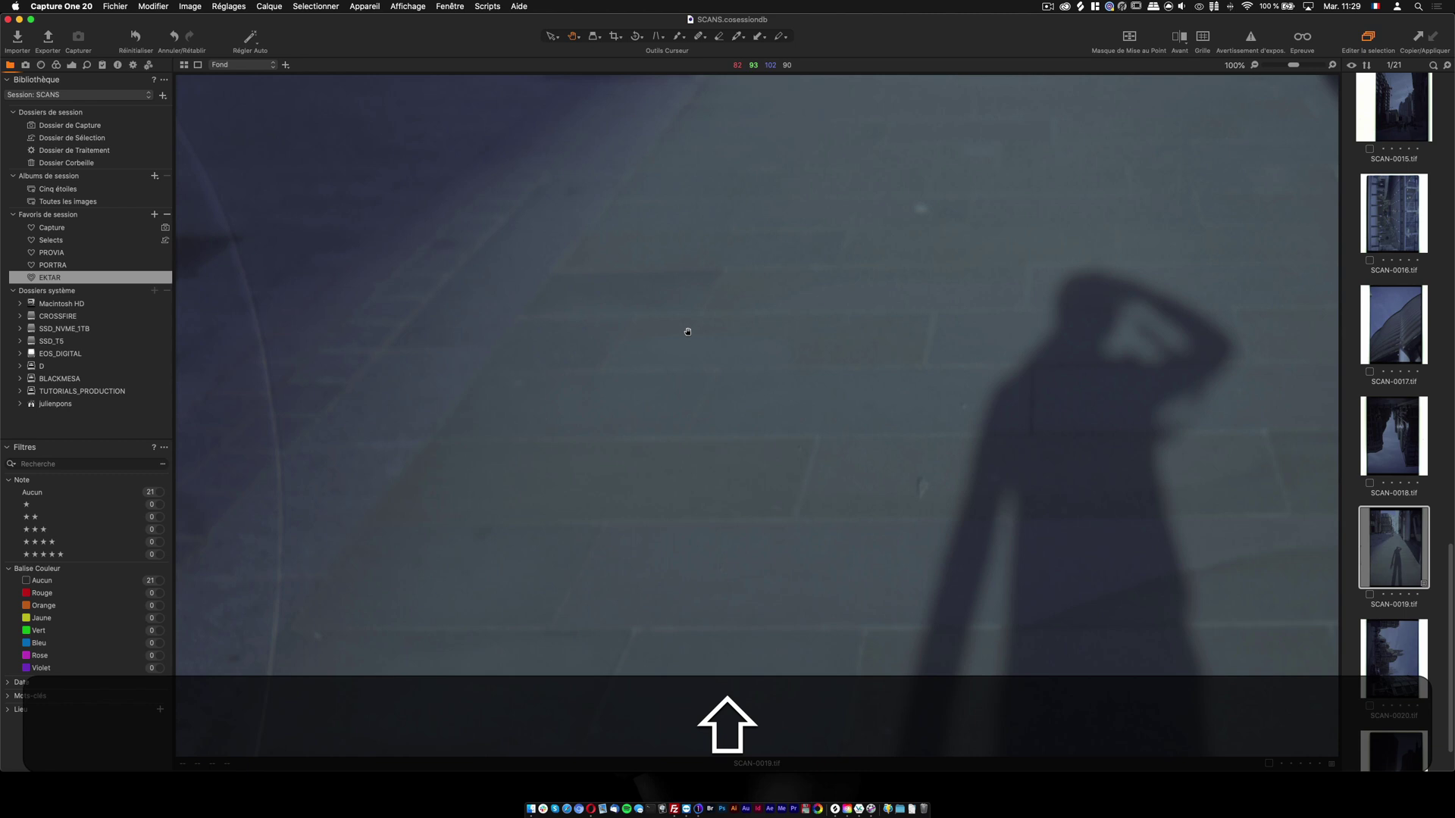
{"action": "right_click", "coordinate": [1401, 559]}
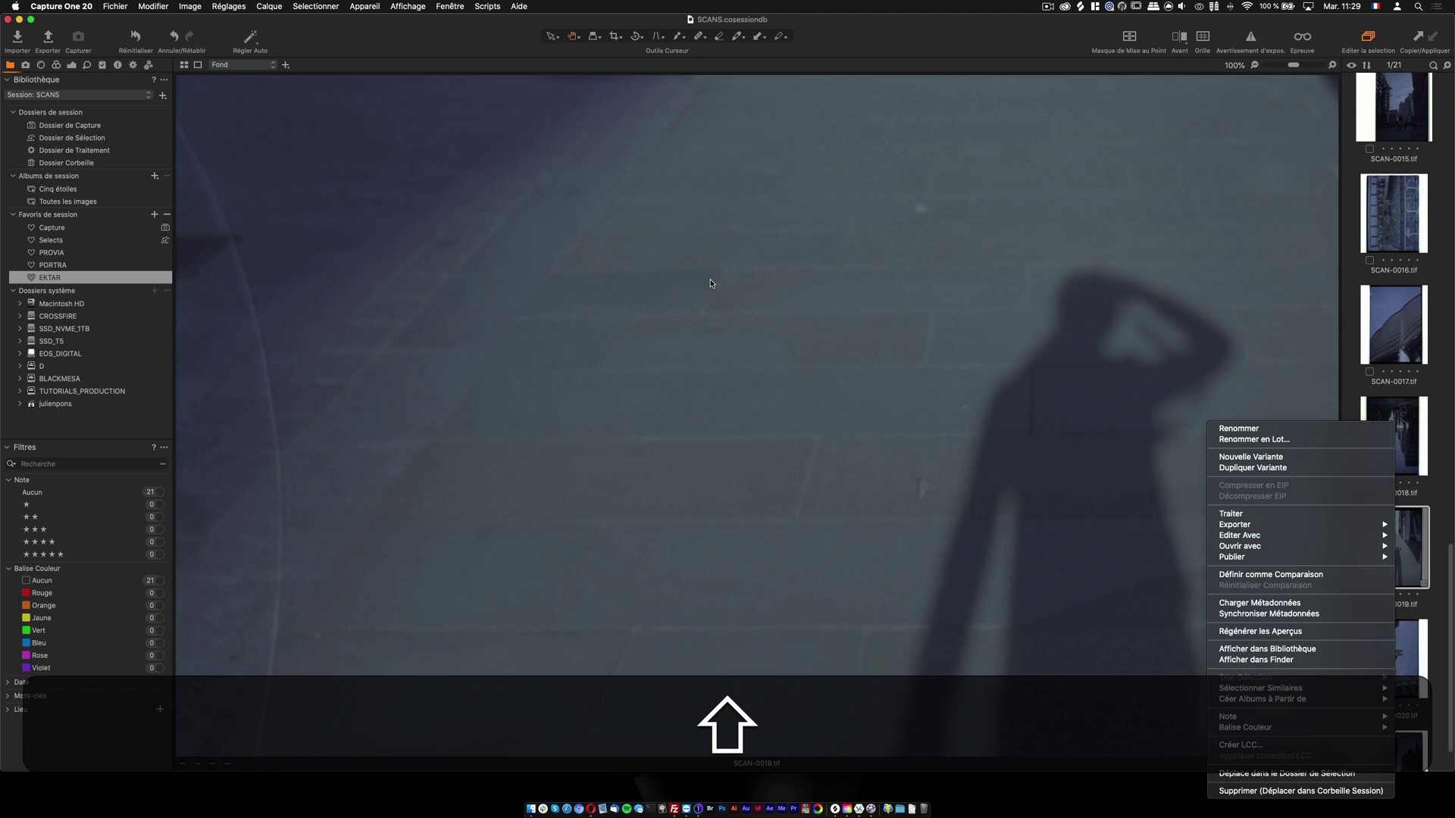
{"action": "left_click", "coordinate": [480, 41]}
{"action": "double_click", "coordinate": [584, 380]}
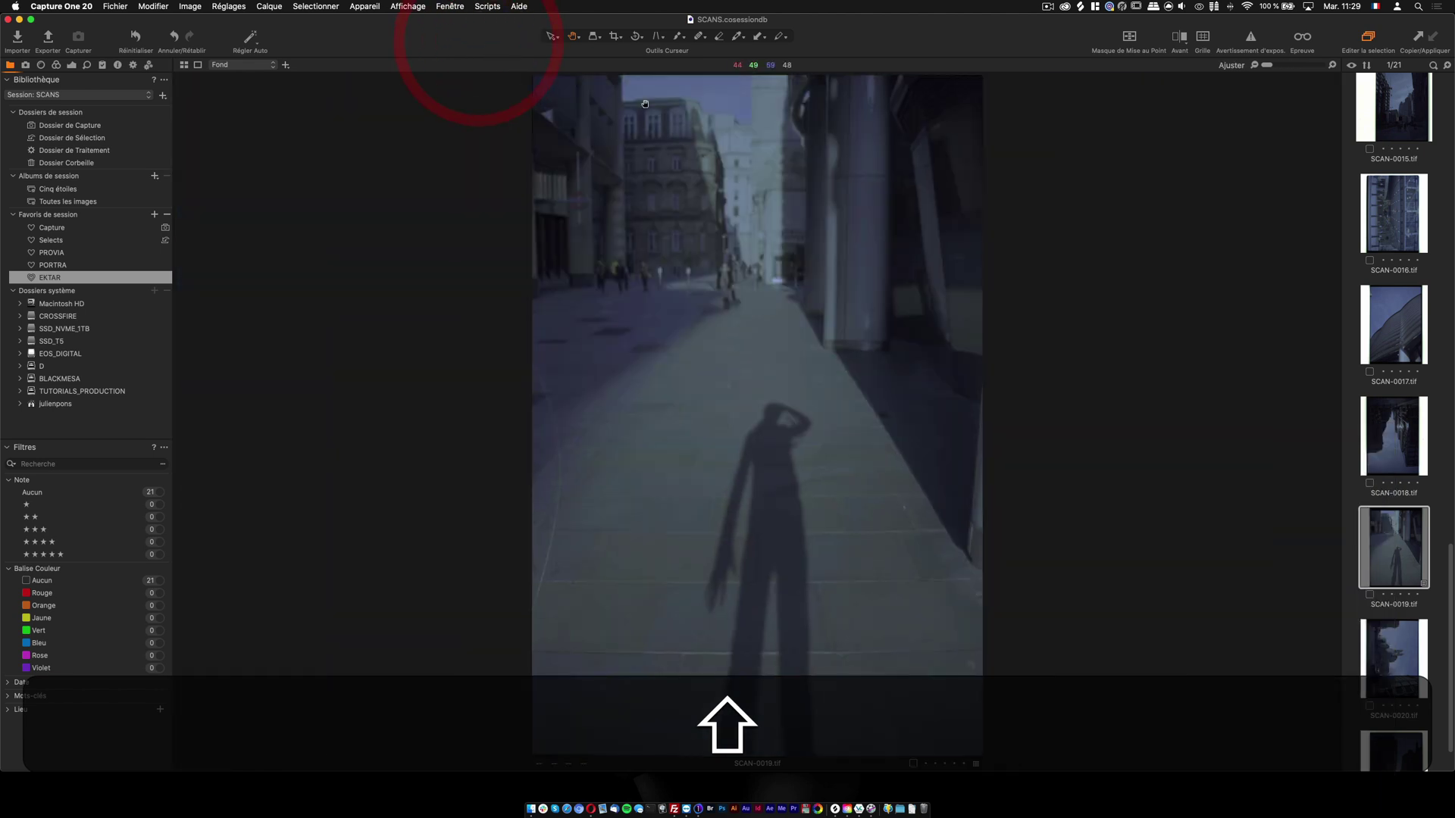
{"action": "left_click", "coordinate": [617, 38]}
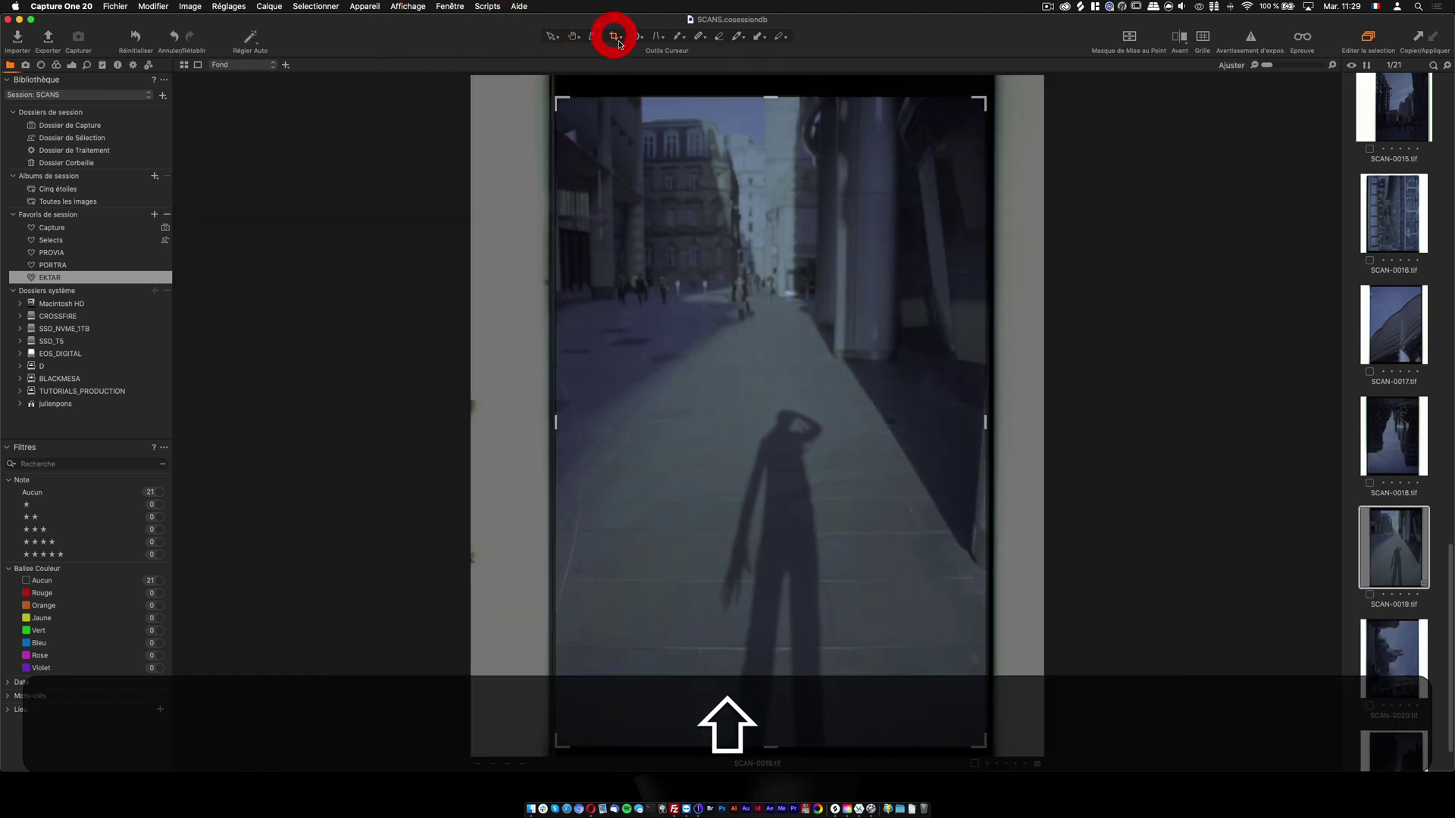
{"action": "left_click", "coordinate": [556, 38]}
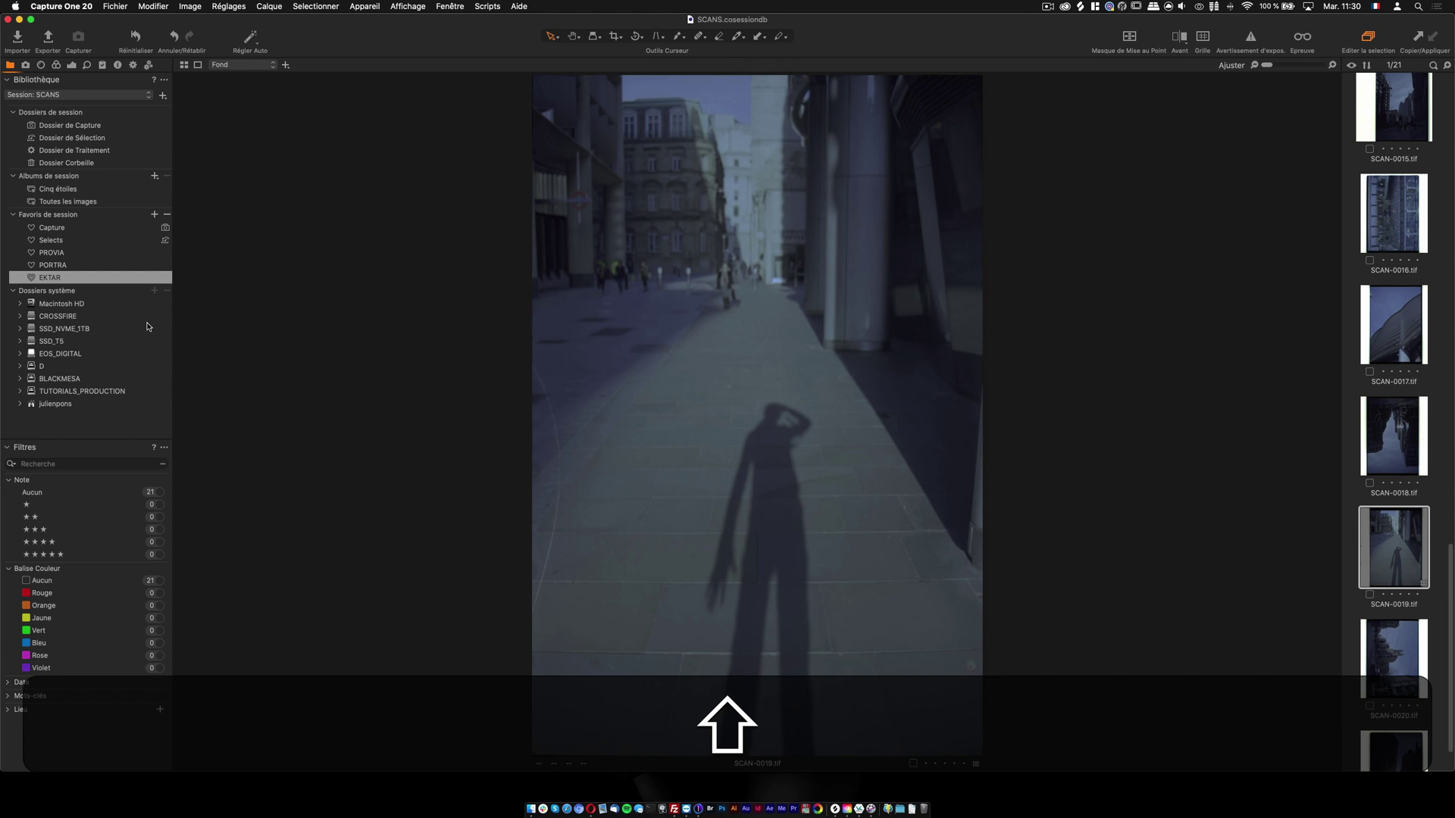
Show the exposure tools, detach the histogram as a floating window beside the photo, and widen it.
{"action": "left_click", "coordinate": [72, 66]}
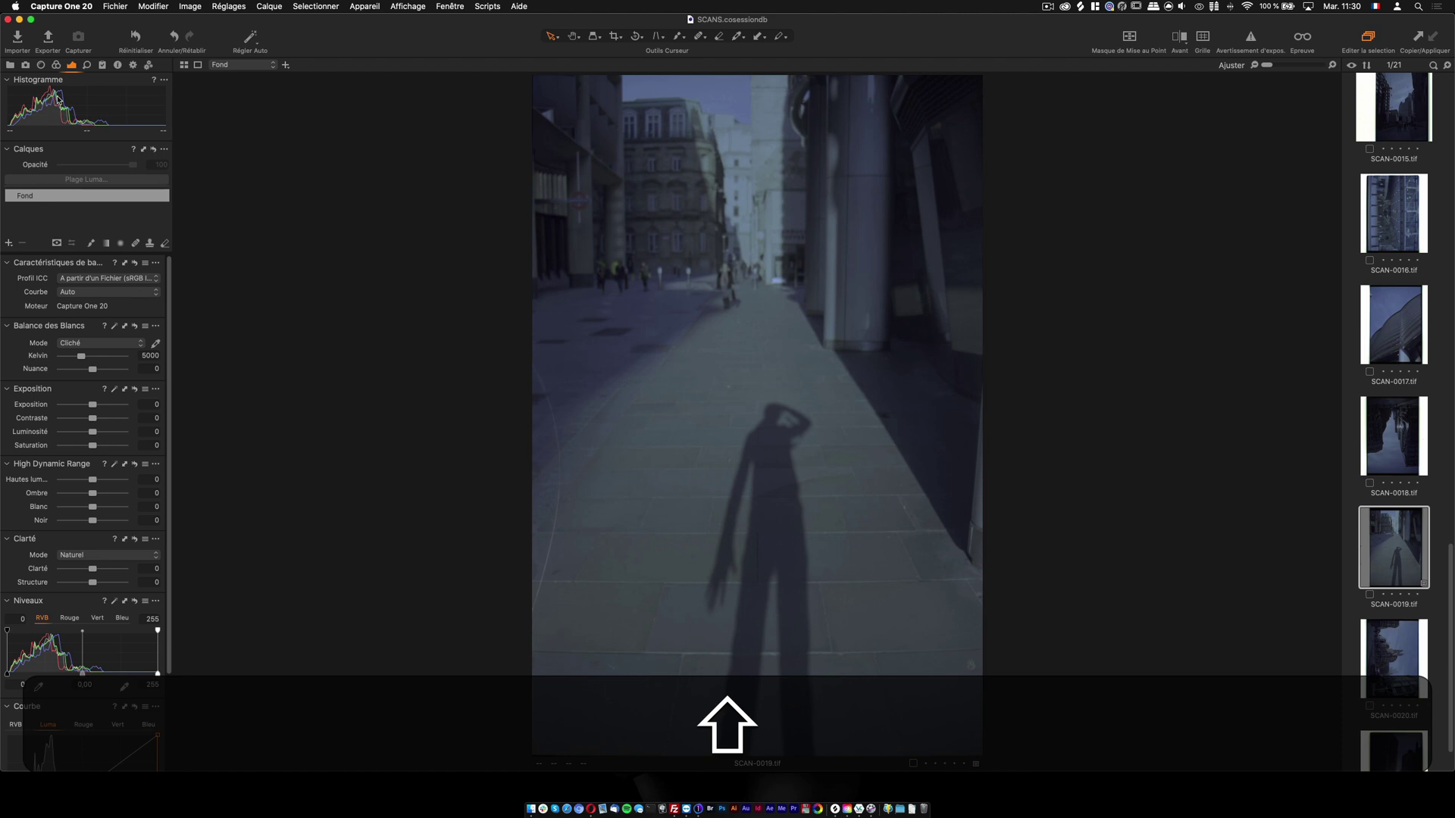
{"action": "left_click_drag", "start_coordinate": [275, 115], "coordinate": [242, 99]}
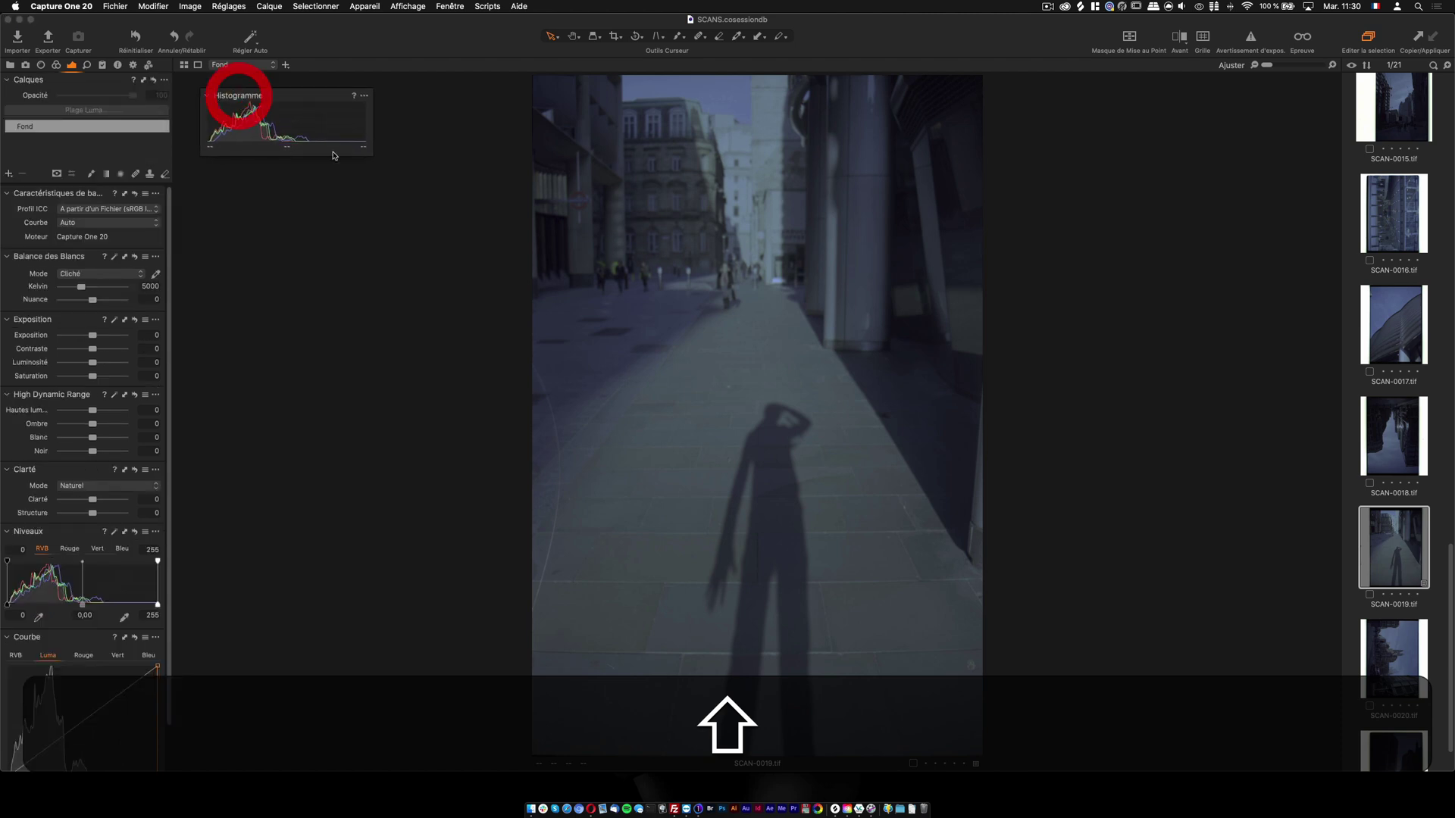
{"action": "left_click", "coordinate": [385, 167]}
{"action": "left_click", "coordinate": [207, 95]}
{"action": "left_click", "coordinate": [206, 95]}
{"action": "left_click", "coordinate": [365, 96]}
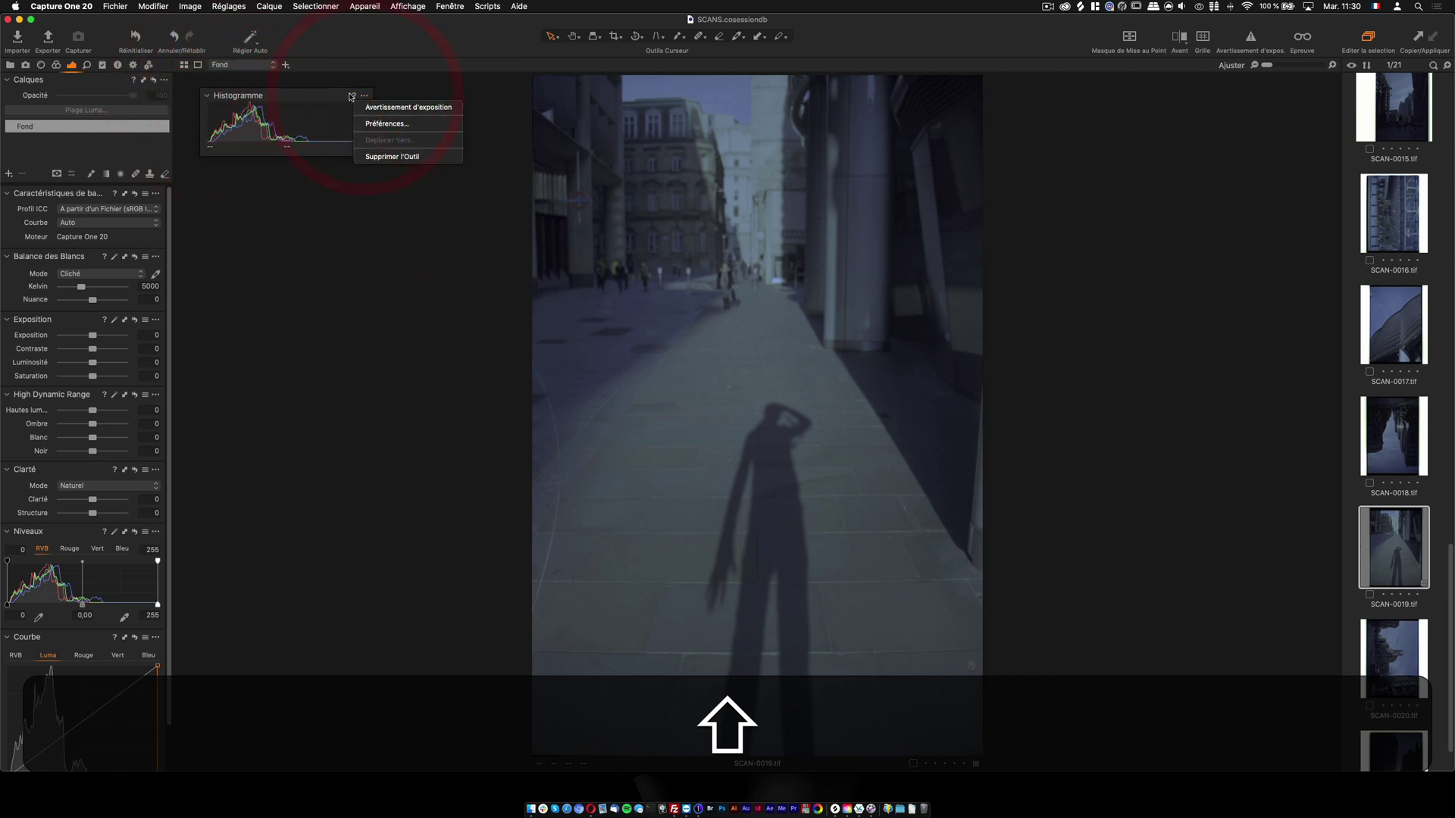
{"action": "left_click", "coordinate": [313, 100]}
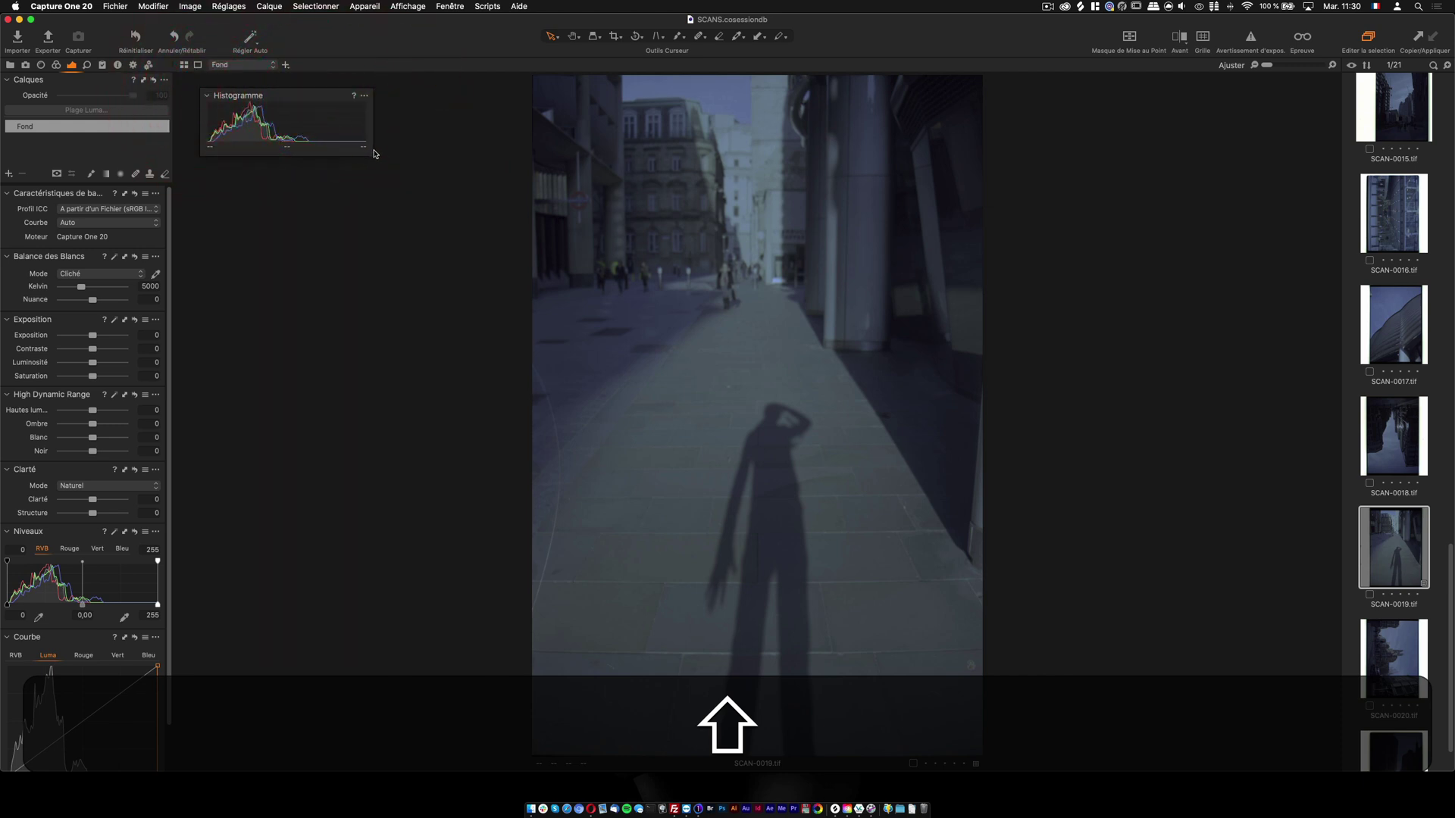
{"action": "left_click_drag", "start_coordinate": [372, 149], "coordinate": [497, 151]}
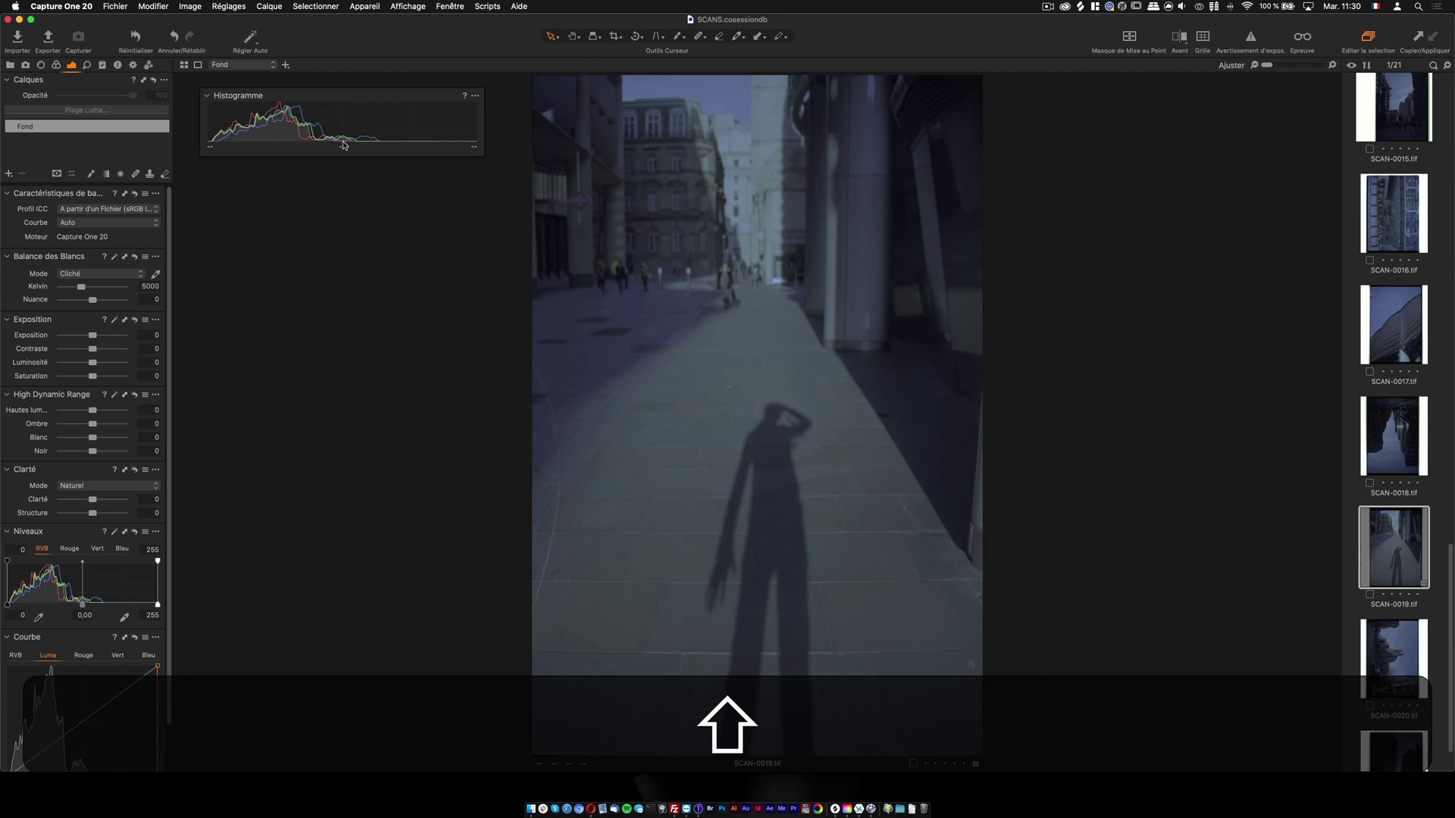
Raise the photo's exposure to 1.47.
{"action": "left_click", "coordinate": [382, 138]}
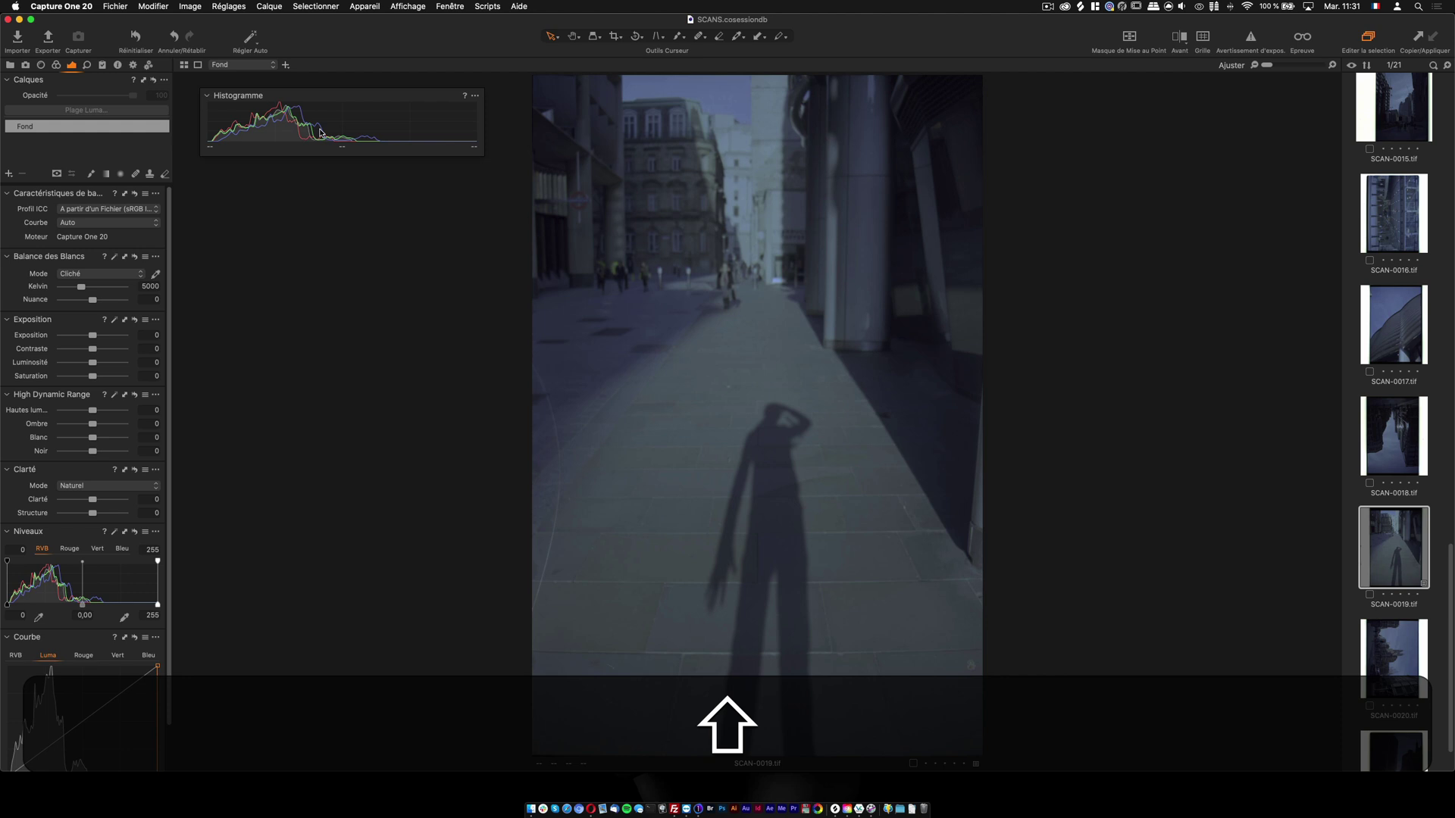
{"action": "left_click", "coordinate": [118, 325]}
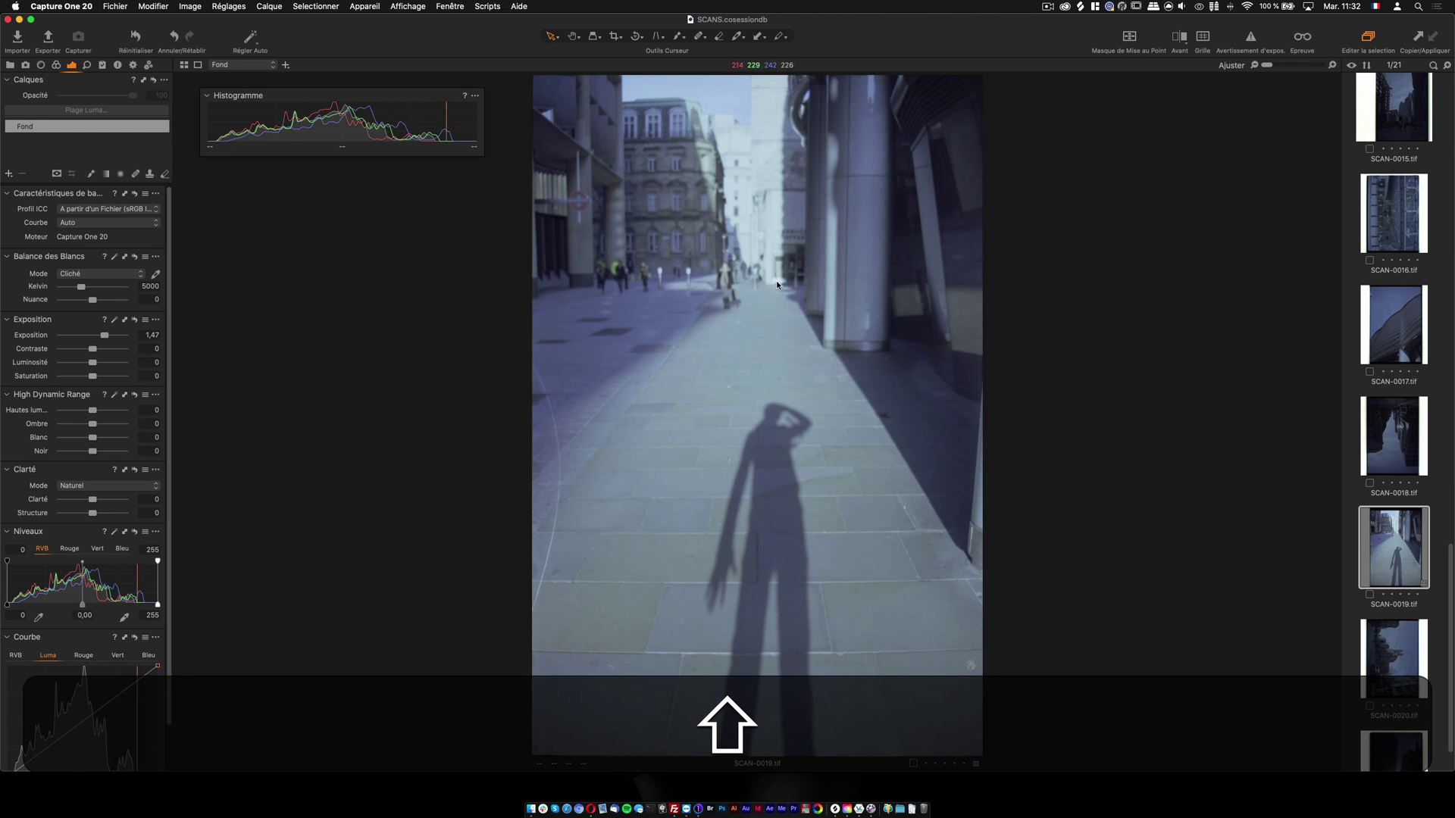
Sample the white balance from the bright white patch at the far end of the walkway.
{"action": "scroll", "coordinate": [781, 281], "scroll_direction": "up", "scroll_amount": 10}
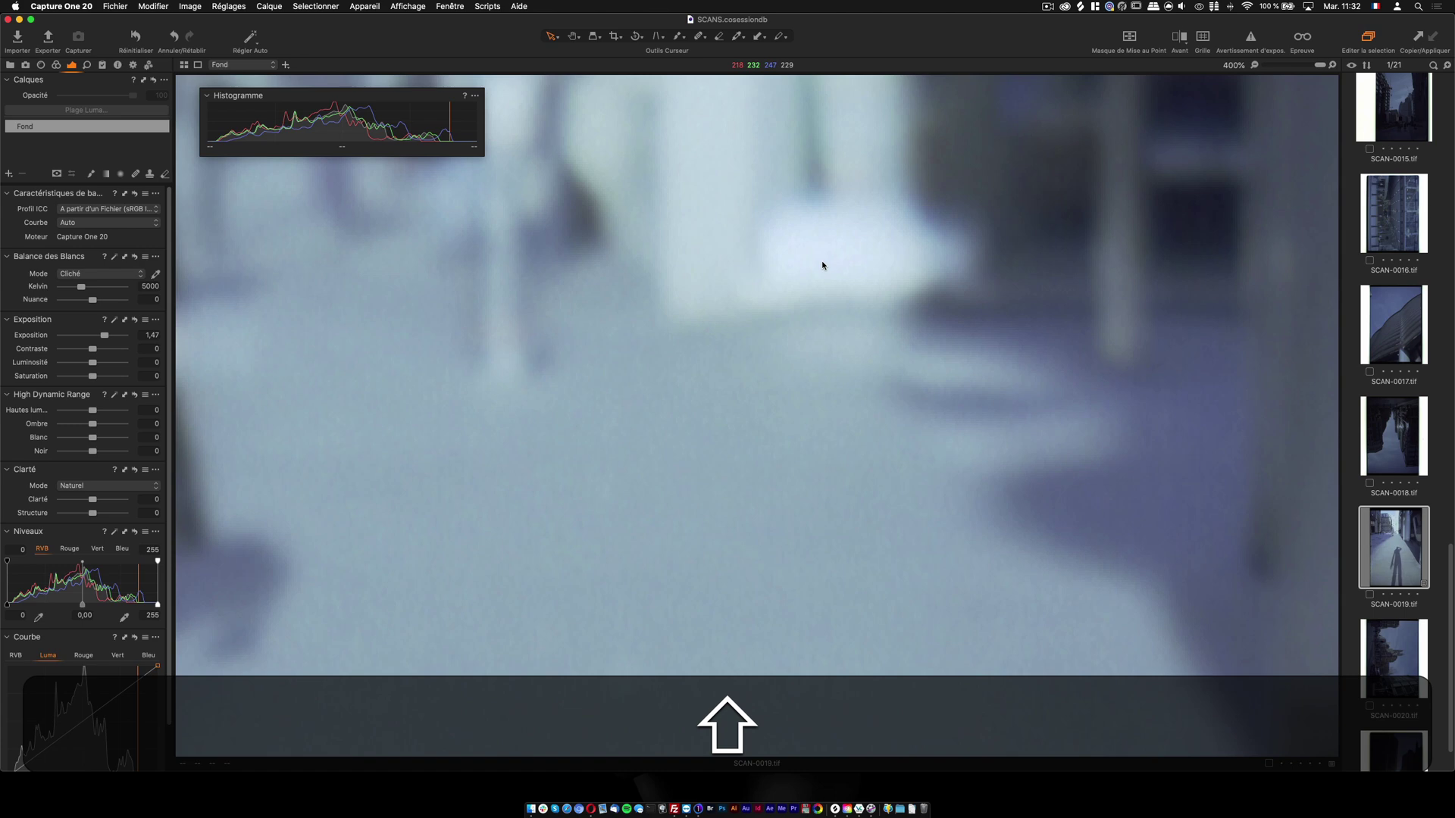
{"action": "scroll", "coordinate": [823, 266], "scroll_direction": "down", "scroll_amount": 10}
{"action": "scroll", "coordinate": [811, 261], "scroll_direction": "up", "scroll_amount": 8}
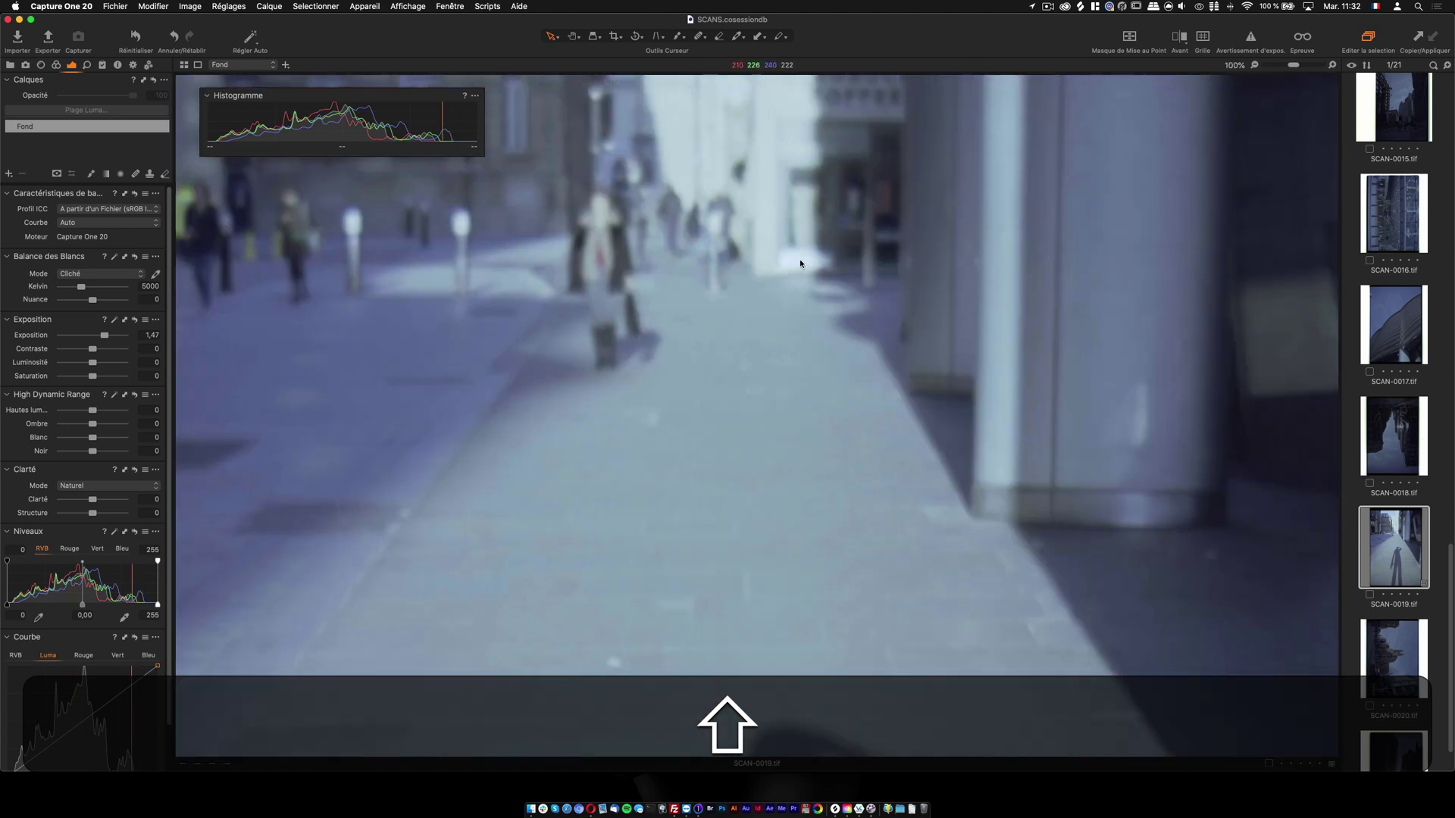
{"action": "scroll", "coordinate": [803, 263], "scroll_direction": "down", "scroll_amount": 8}
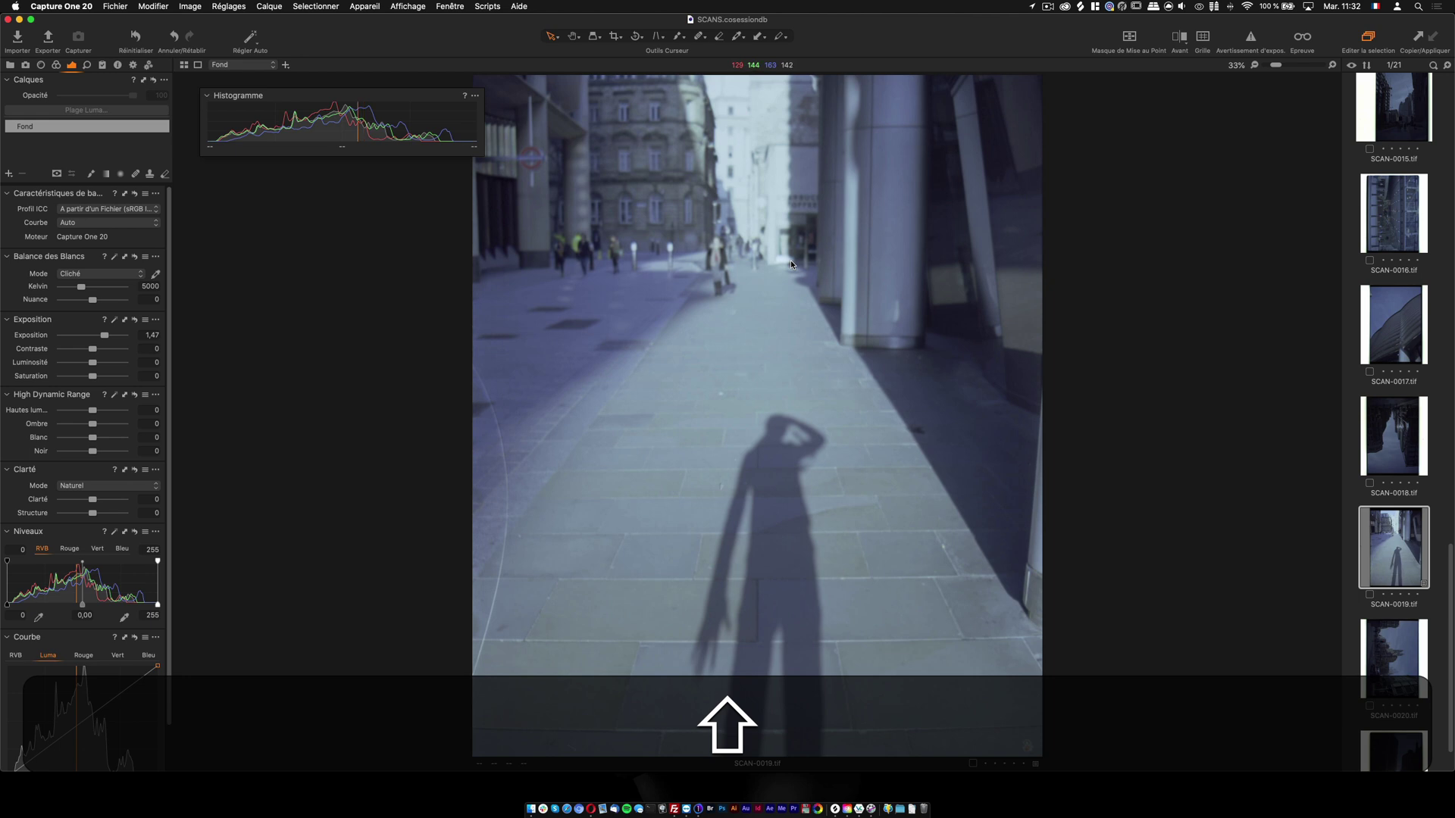
{"action": "scroll", "coordinate": [789, 261], "scroll_direction": "up", "scroll_amount": 10}
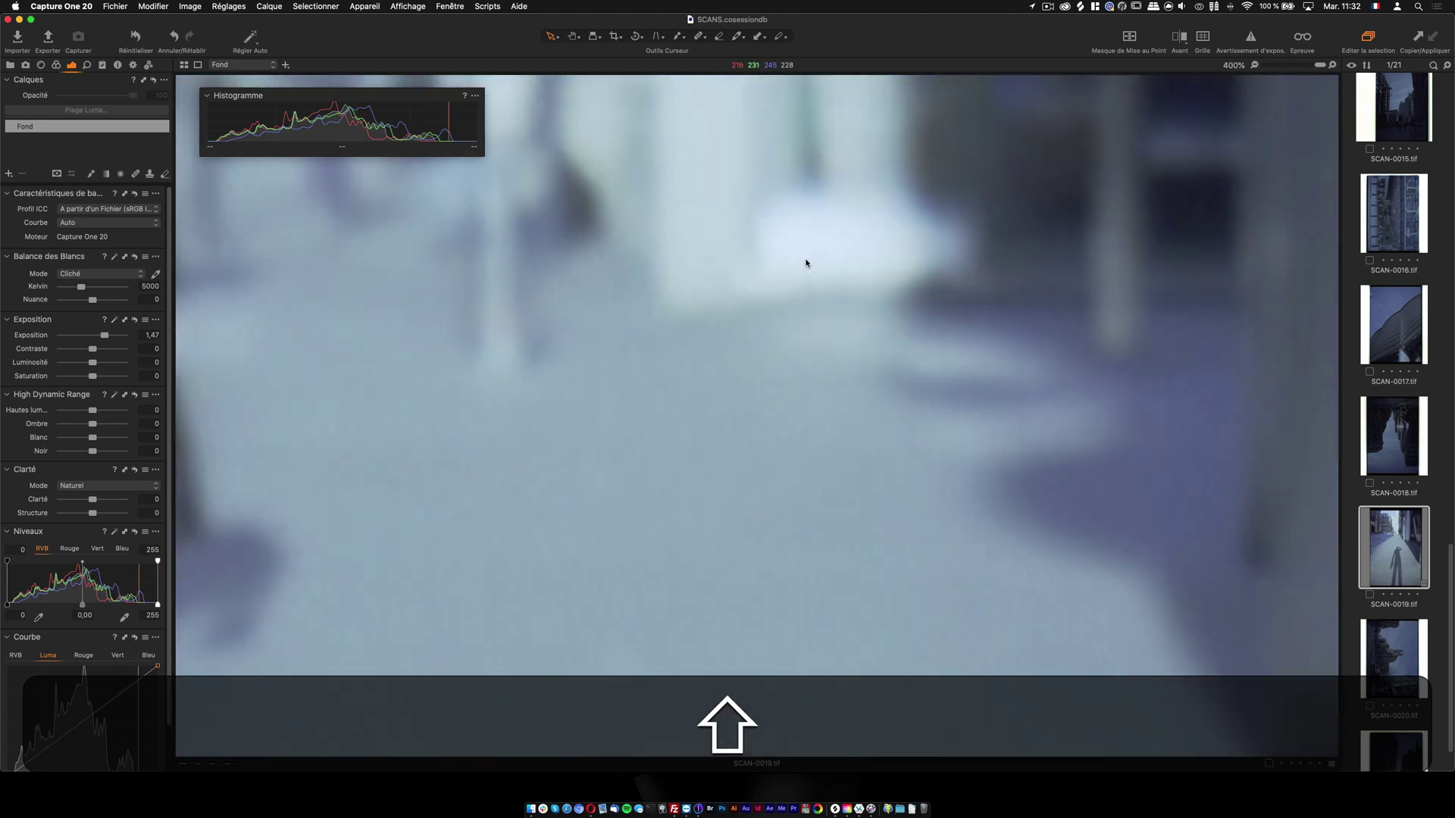
{"action": "scroll", "coordinate": [815, 255], "scroll_direction": "down", "scroll_amount": 7}
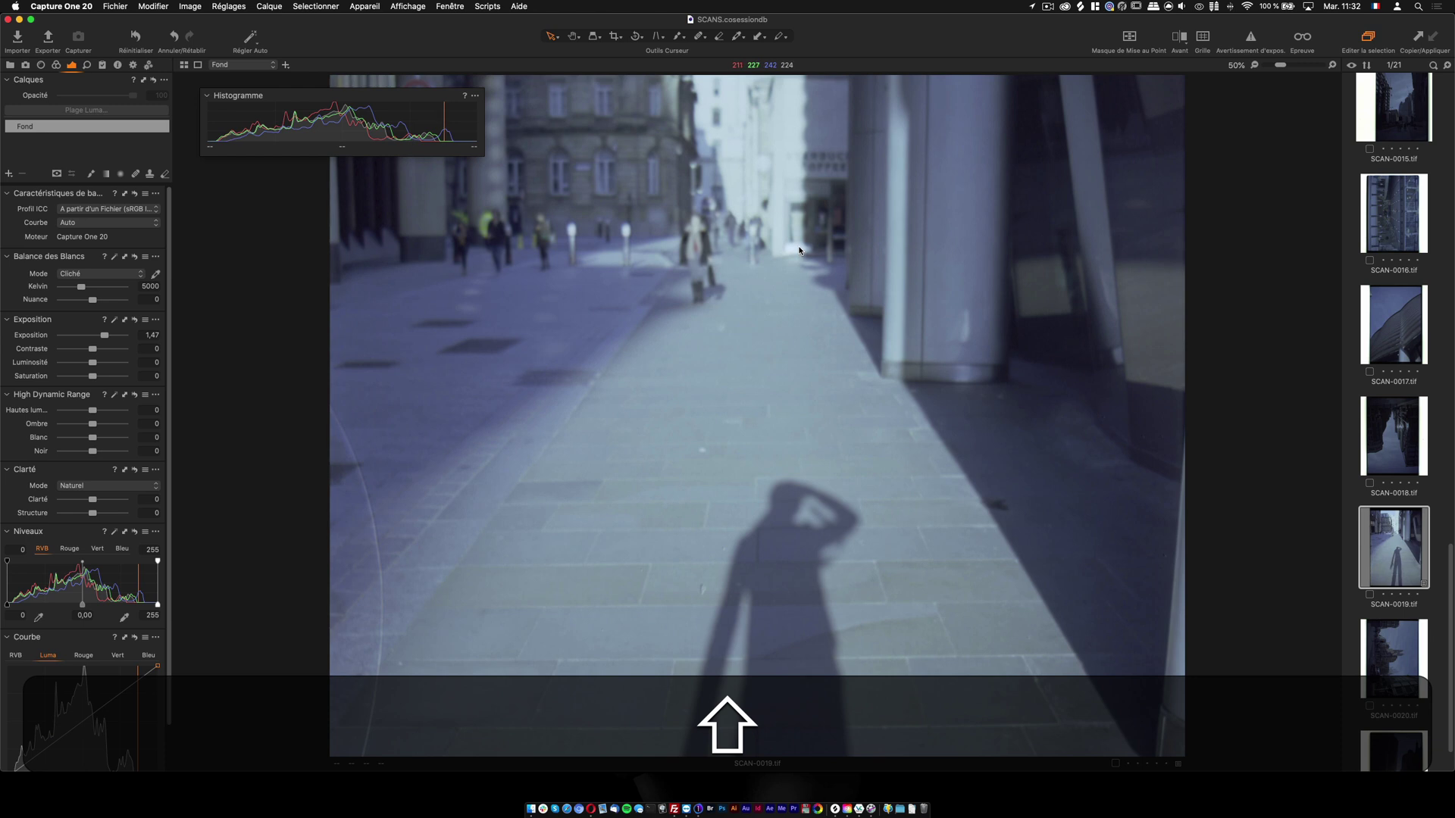
{"action": "scroll", "coordinate": [802, 252], "scroll_direction": "up", "scroll_amount": 7}
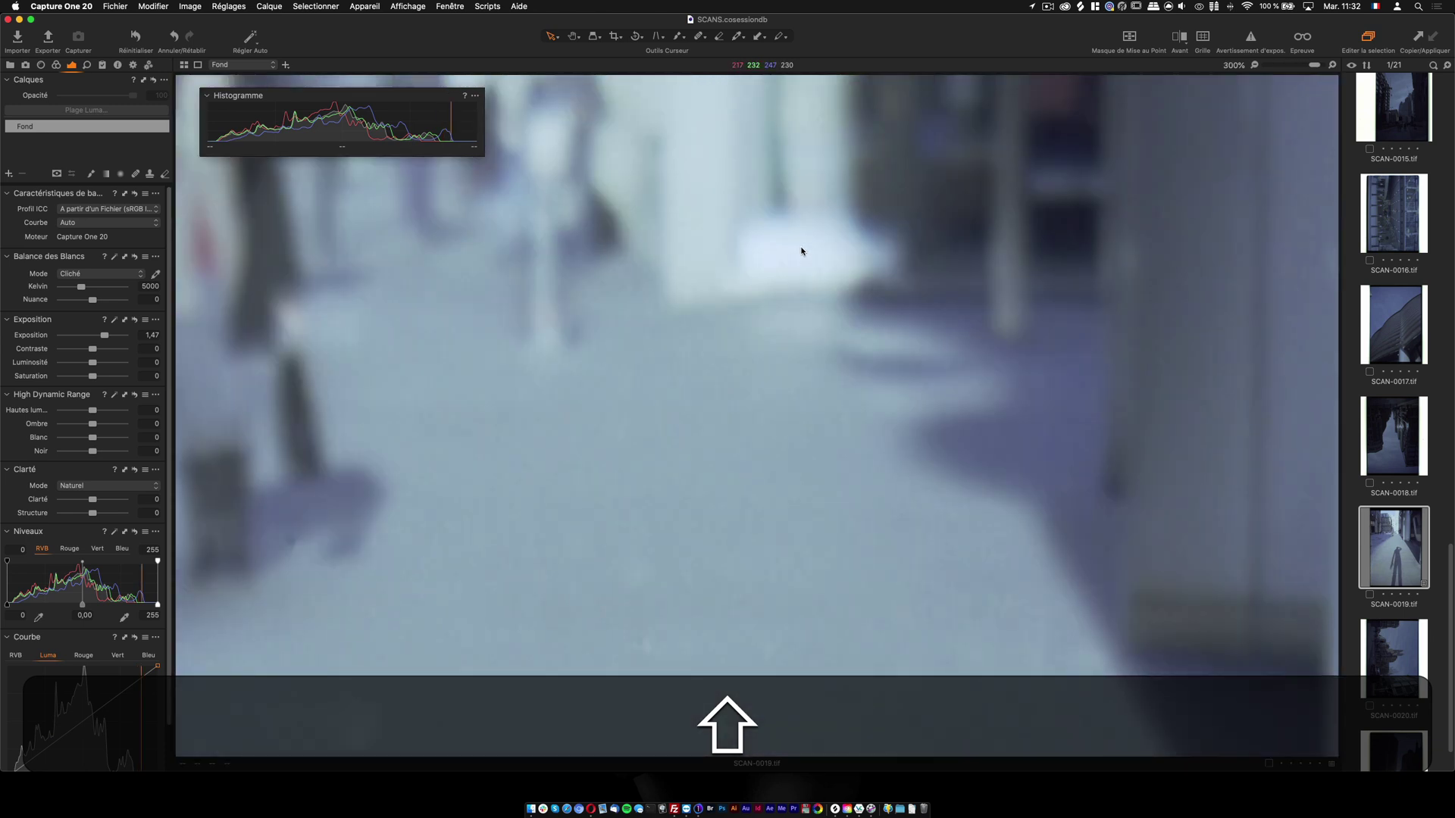
{"action": "left_click", "coordinate": [155, 273]}
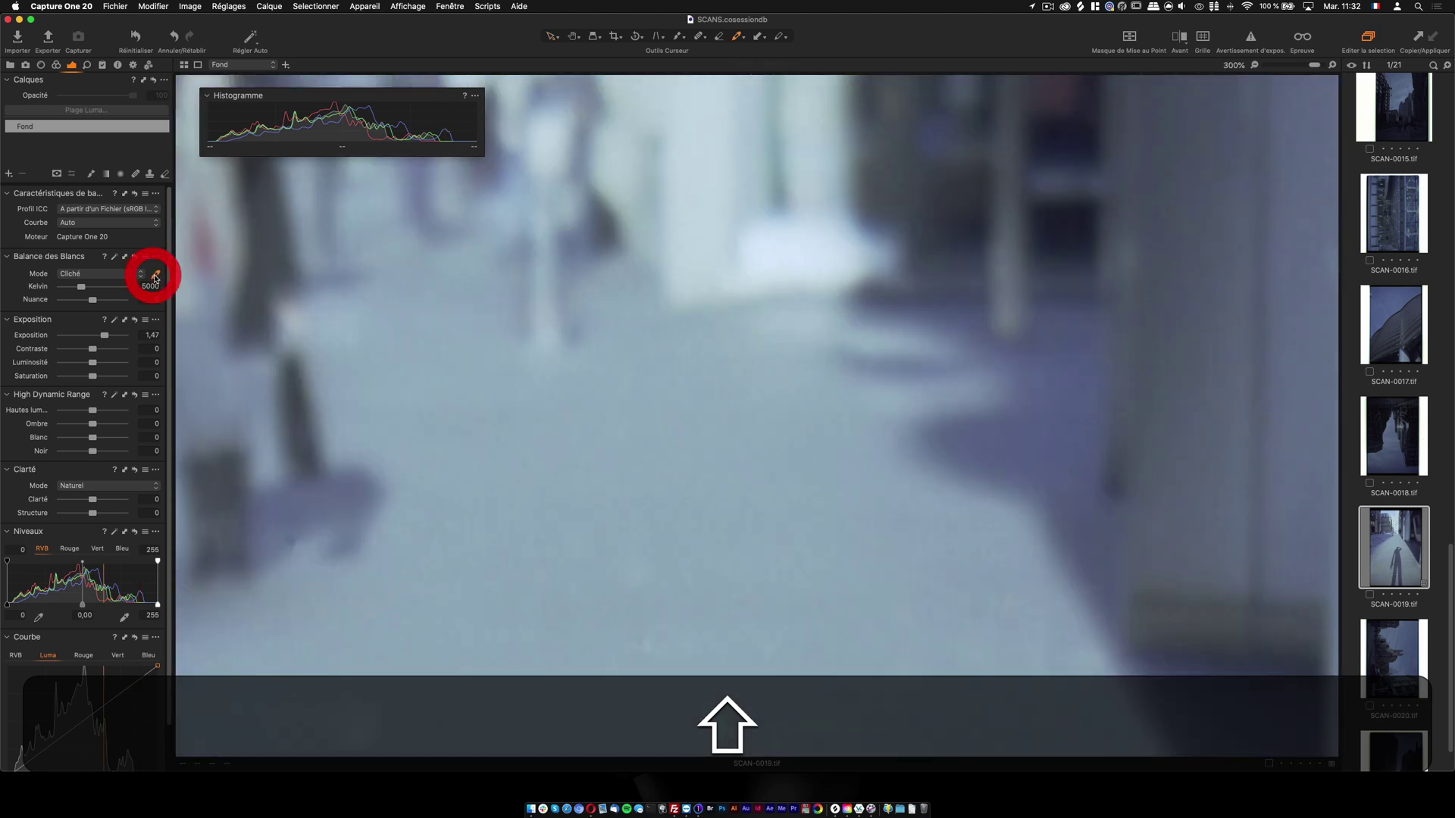
{"action": "left_click", "coordinate": [785, 248]}
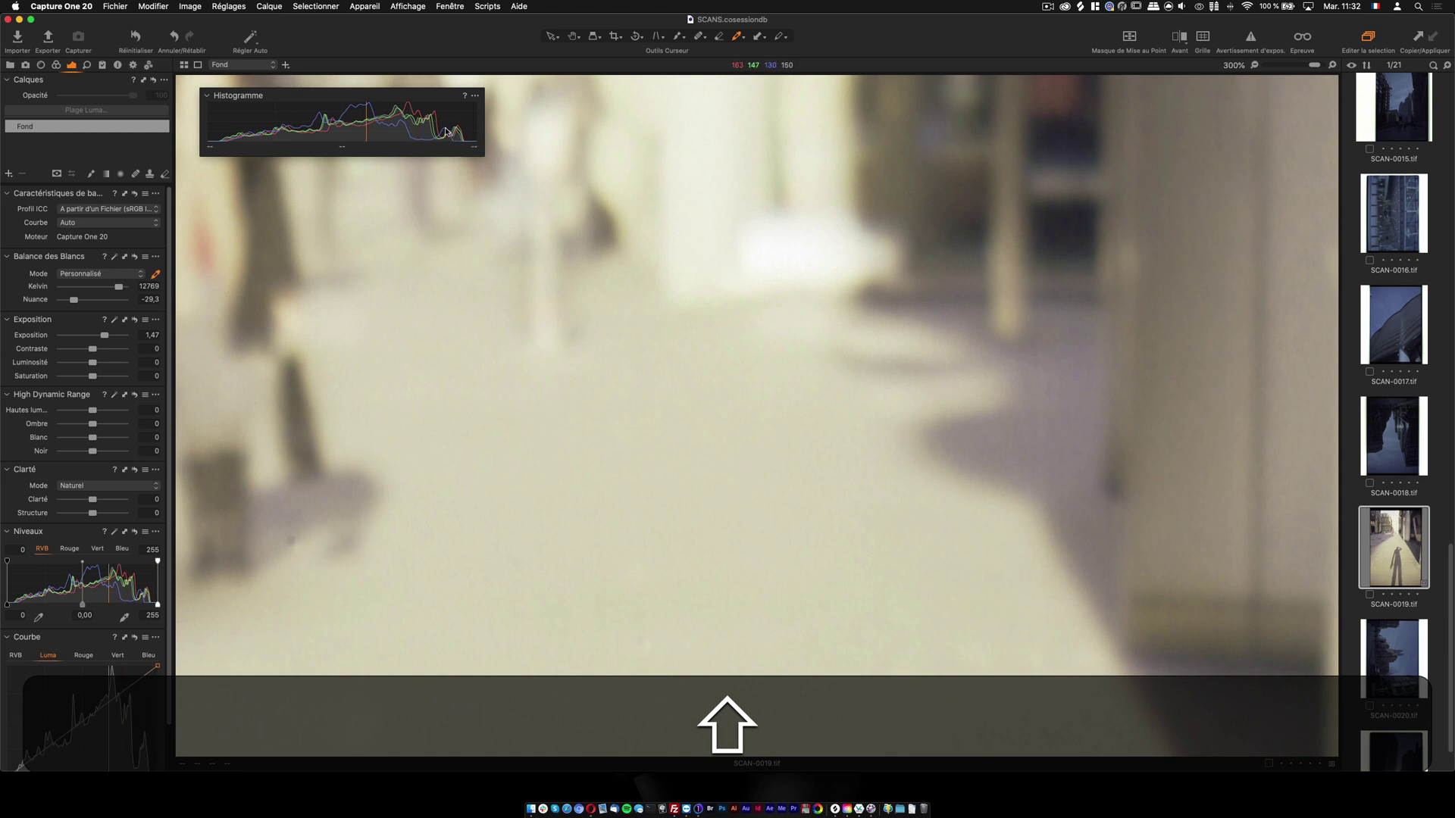
{"action": "left_click", "coordinate": [550, 38]}
{"action": "scroll", "coordinate": [788, 248], "scroll_direction": "down", "scroll_amount": 10}
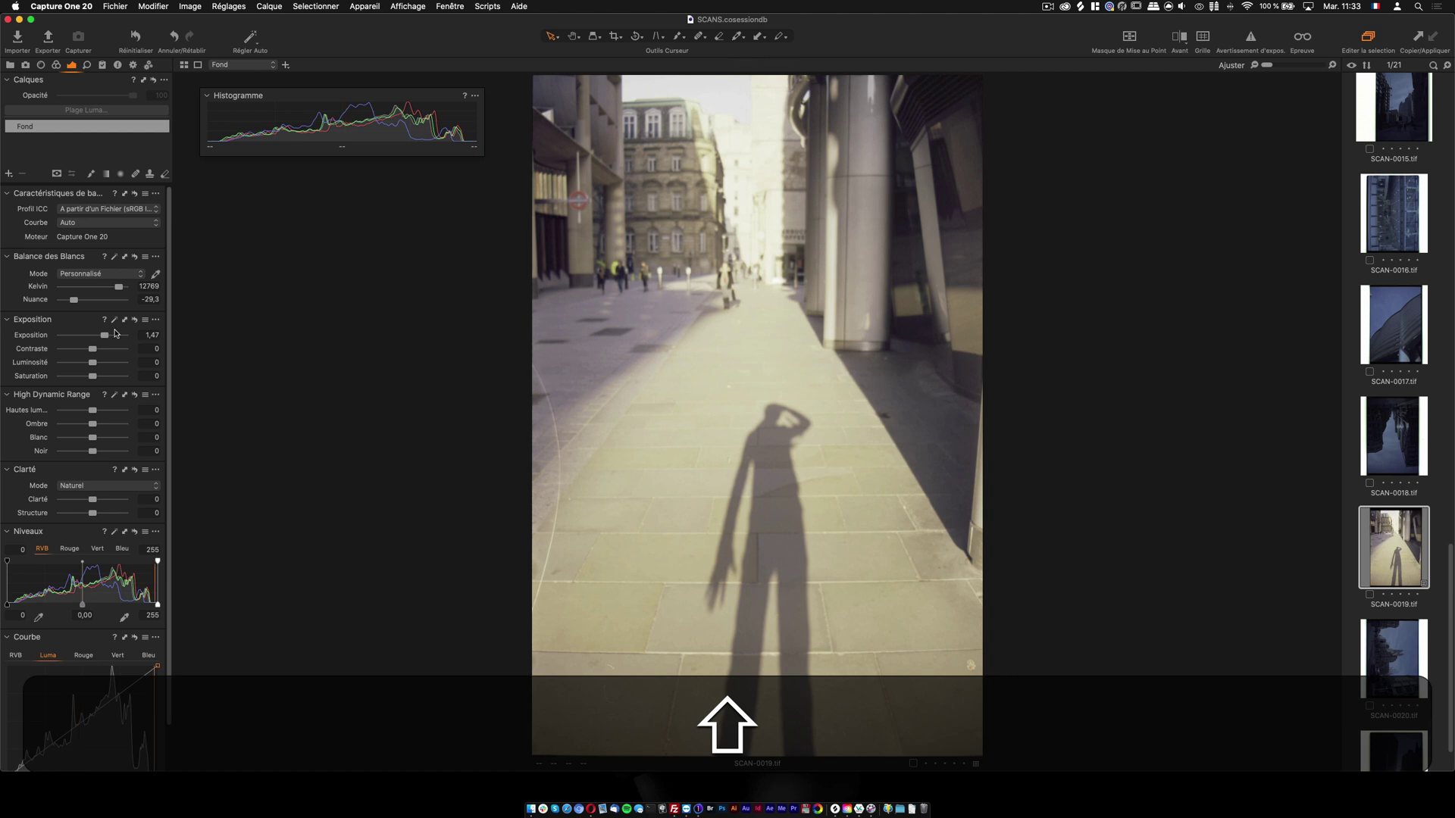
Fine-tune the white balance to a colour temperature of 8238 Kelvin and a tint of -20.9.
{"action": "left_click_drag", "start_coordinate": [120, 291], "coordinate": [98, 293]}
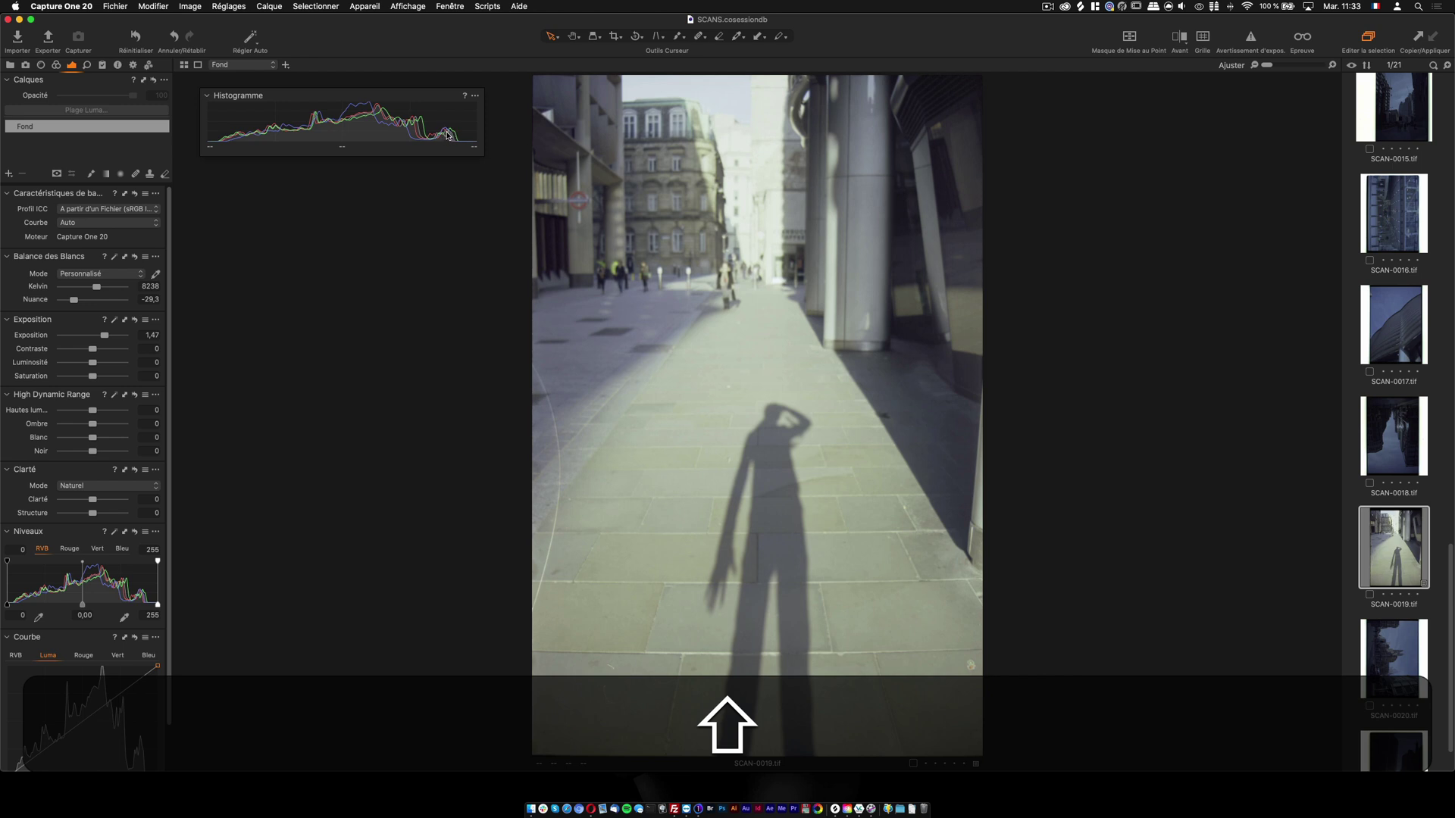
{"action": "left_click_drag", "start_coordinate": [74, 300], "coordinate": [80, 301]}
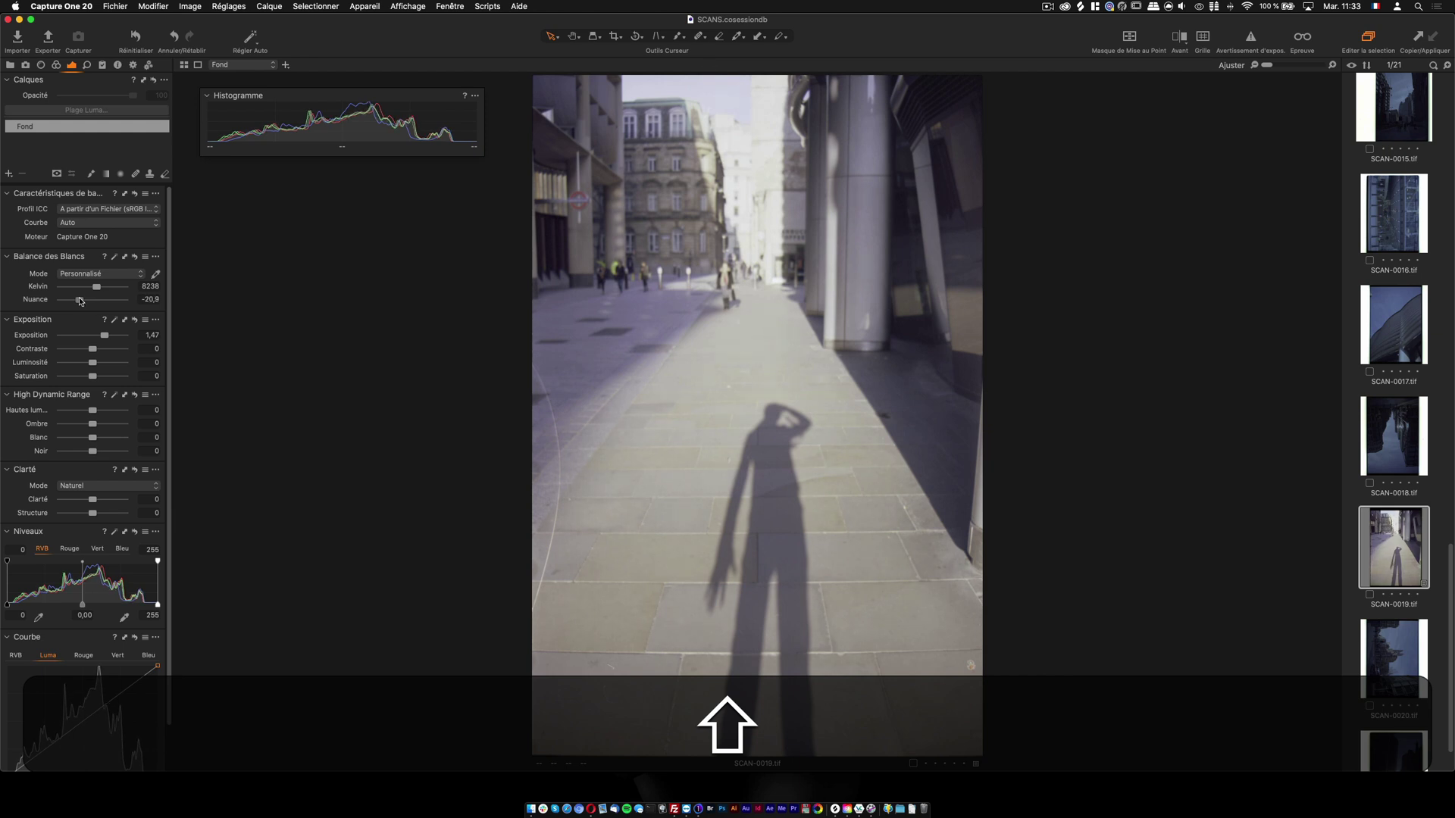
Warm the photo's white balance to a colour temperature of 12394 Kelvin.
{"action": "left_click", "coordinate": [81, 301]}
{"action": "scroll", "coordinate": [783, 287], "scroll_direction": "up", "scroll_amount": 3}
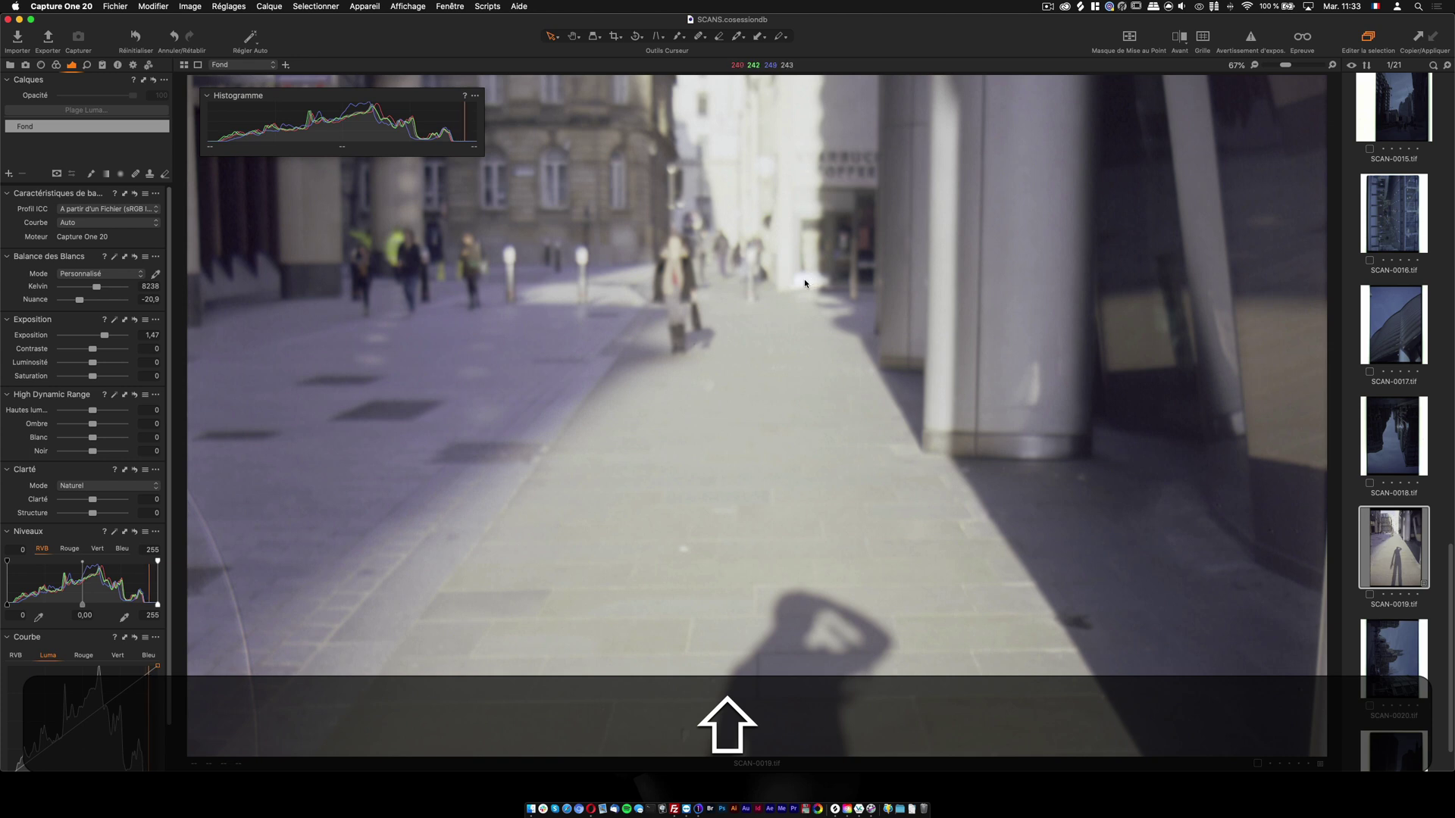
{"action": "scroll", "coordinate": [809, 280], "scroll_direction": "down", "scroll_amount": 3}
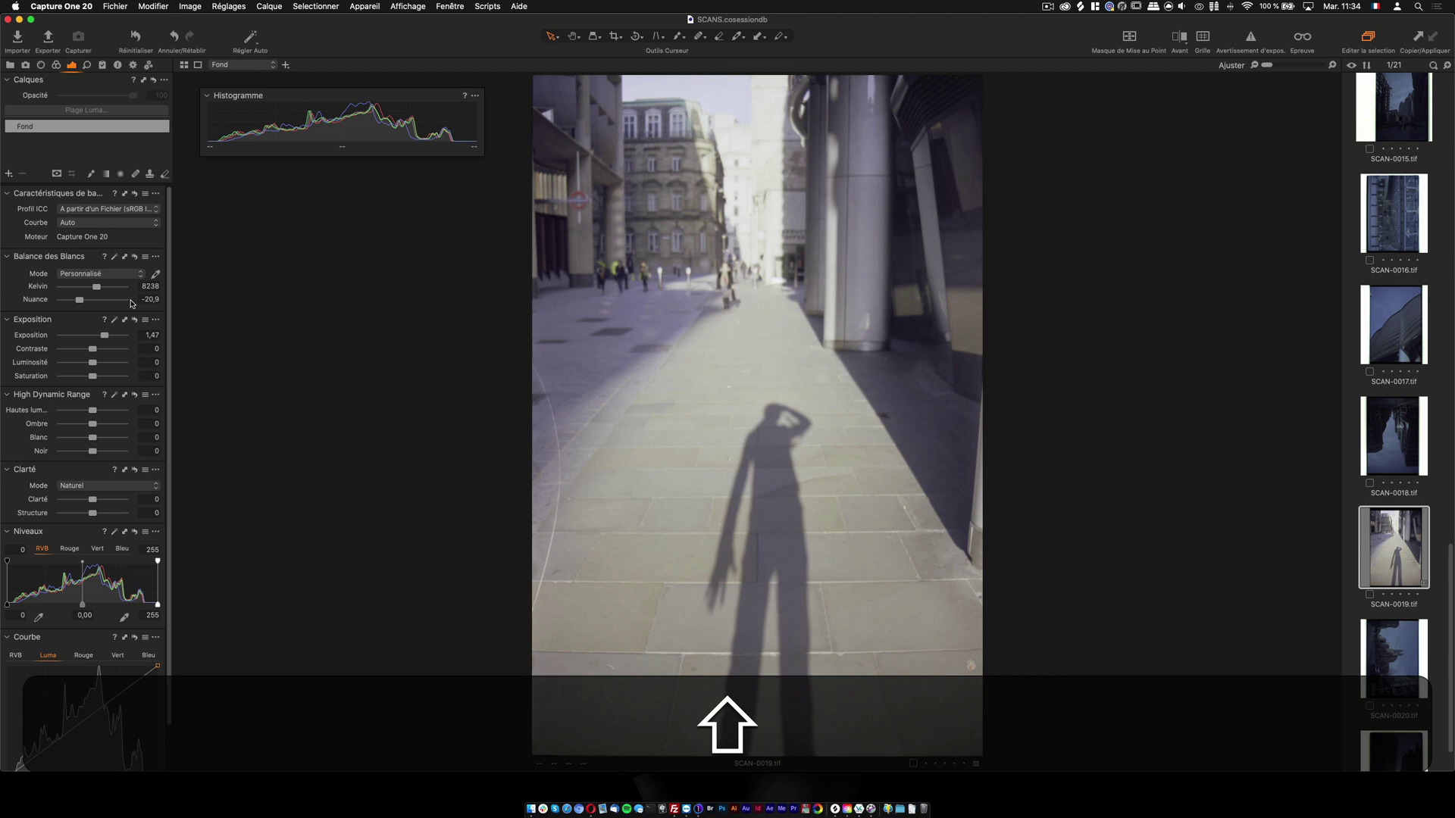
{"action": "left_click_drag", "start_coordinate": [96, 287], "coordinate": [119, 288]}
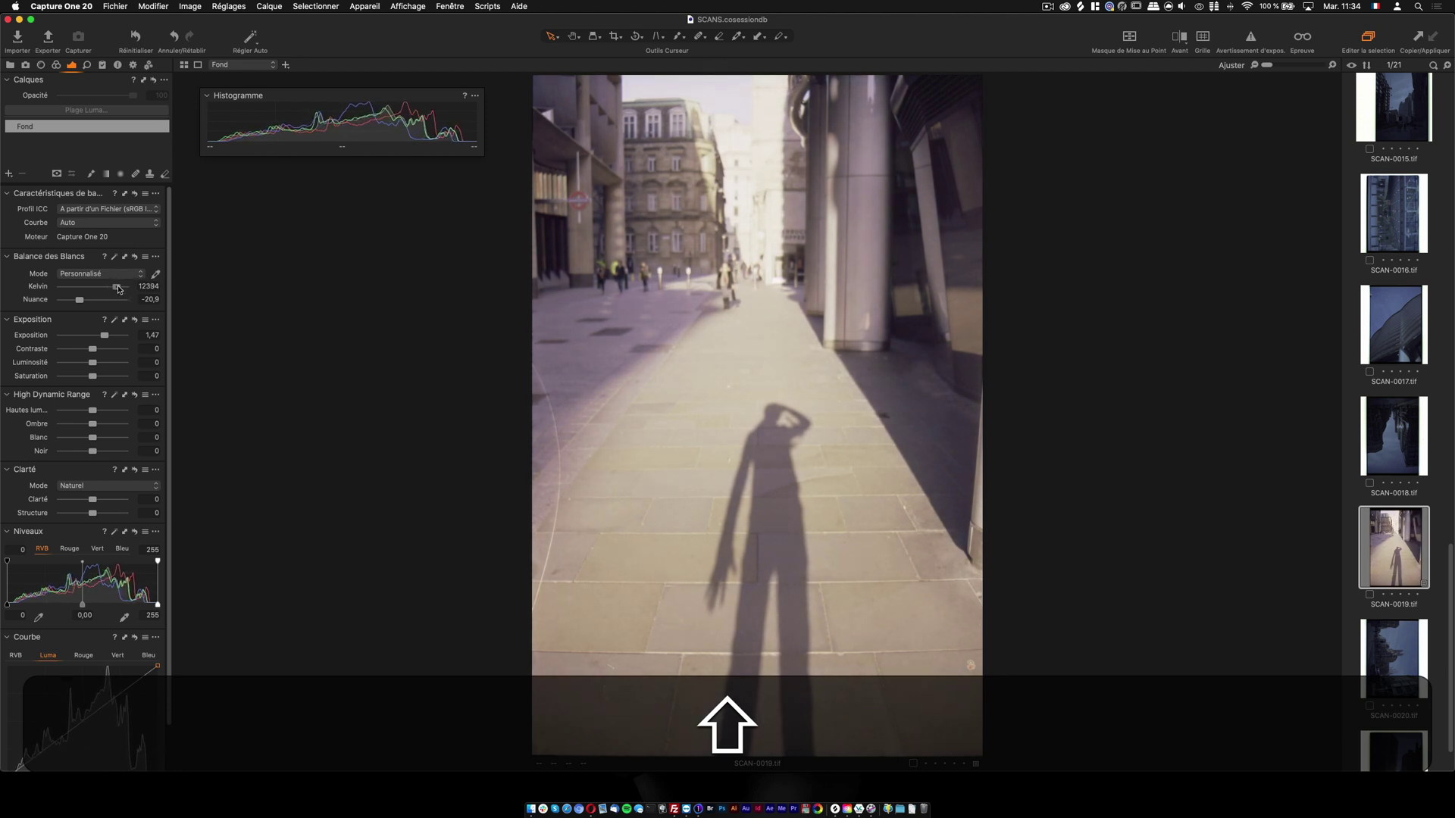
{"action": "left_click", "coordinate": [118, 287]}
Compare the photo before and after the corrections with a split view across the image, and close the comparison.
{"action": "left_click", "coordinate": [1179, 36]}
{"action": "mouse_move", "coordinate": [757, 416]}
{"action": "left_mouse_down"}
{"action": "mouse_move", "coordinate": [520, 400]}
{"action": "mouse_move", "coordinate": [981, 412]}
{"action": "mouse_move", "coordinate": [578, 406]}
{"action": "mouse_move", "coordinate": [980, 413]}
{"action": "mouse_move", "coordinate": [532, 424]}
{"action": "mouse_move", "coordinate": [768, 415]}
{"action": "left_mouse_up"}
{"action": "left_click", "coordinate": [1178, 40]}
Apply automatic levels and detach the Levels tool so it sits directly beneath the floating histogram.
{"action": "scroll", "coordinate": [170, 294], "scroll_direction": "down", "scroll_amount": 3}
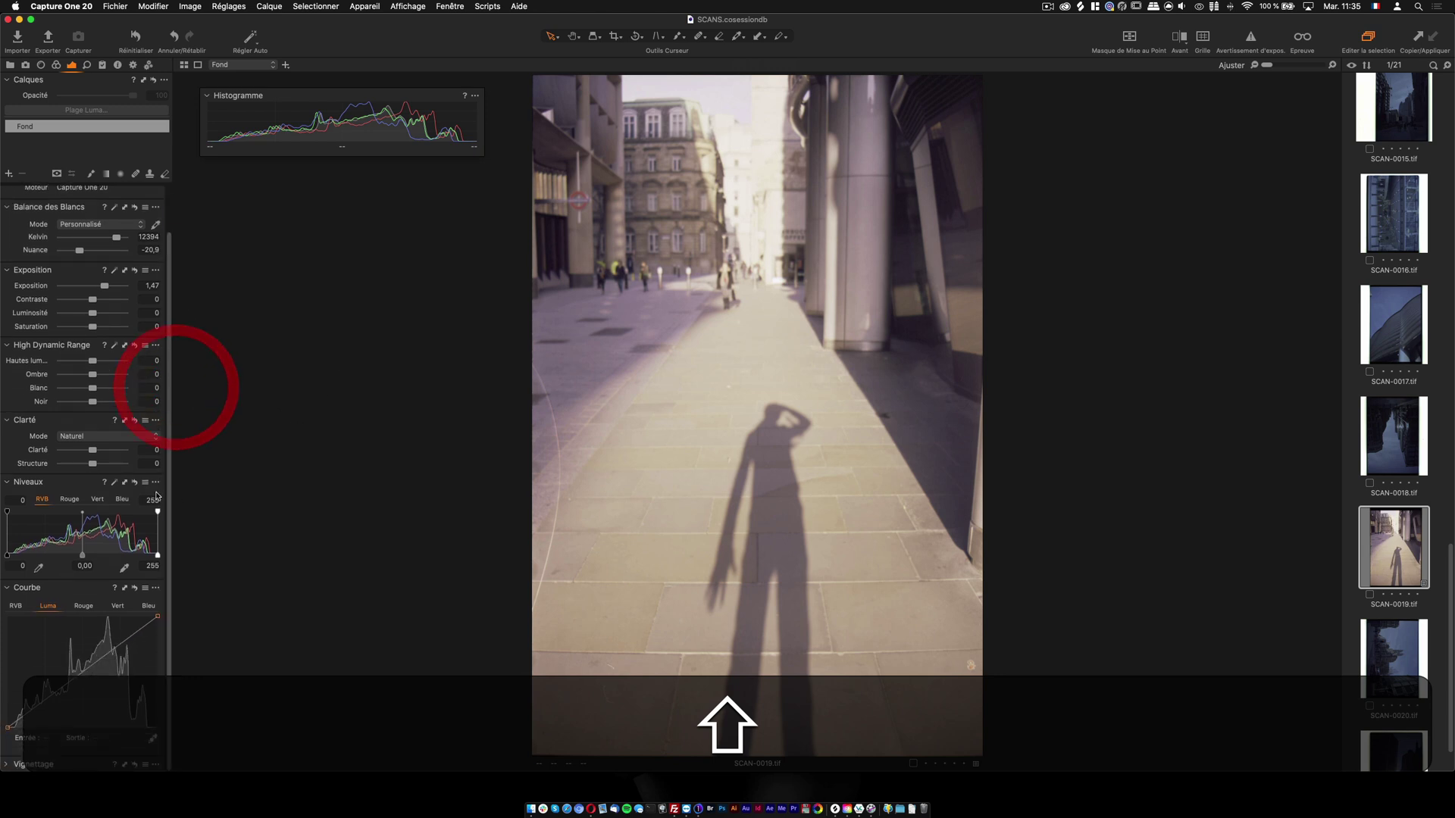
{"action": "left_click", "coordinate": [114, 483]}
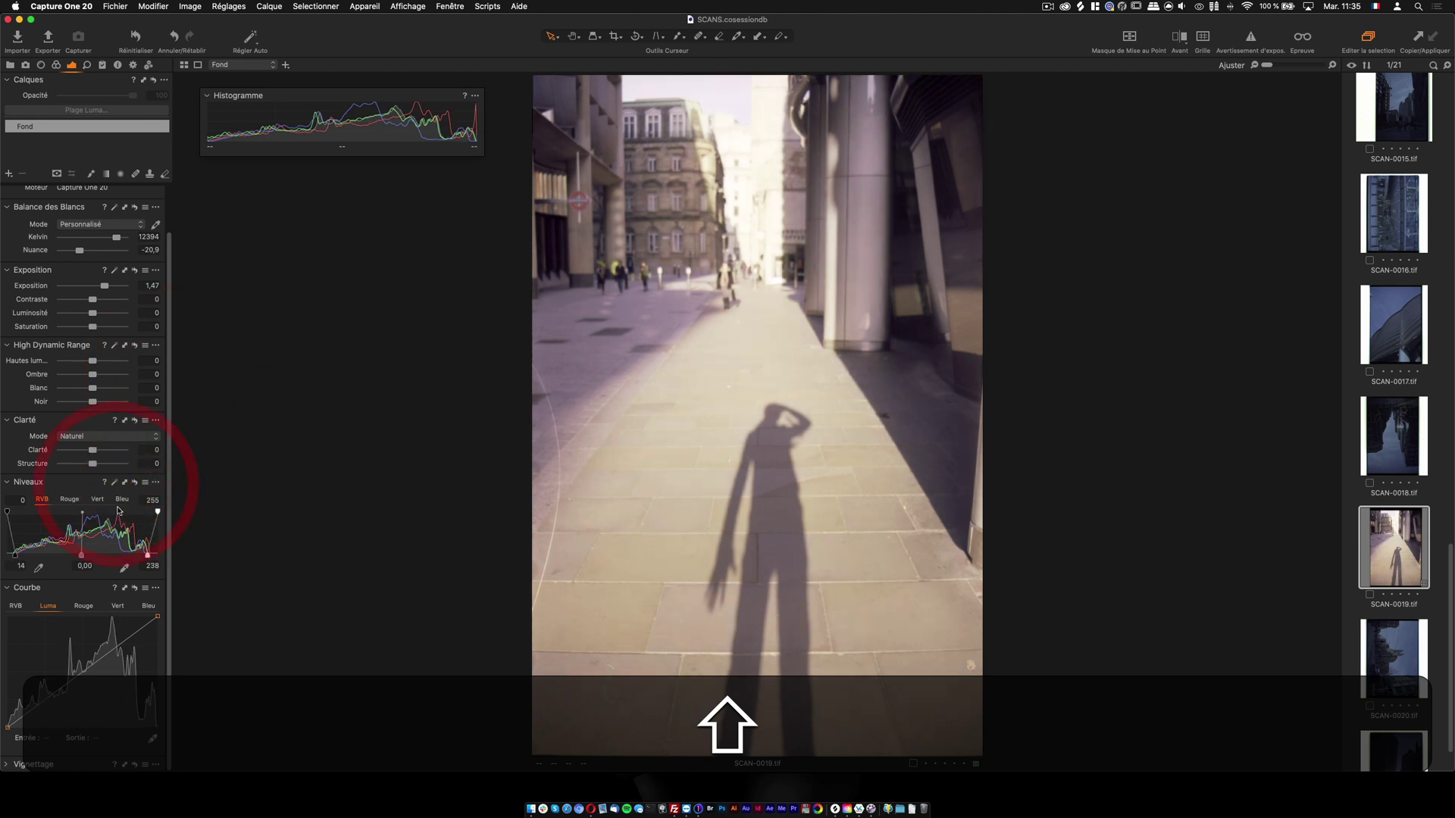
{"action": "left_click_drag", "start_coordinate": [38, 483], "coordinate": [272, 182]}
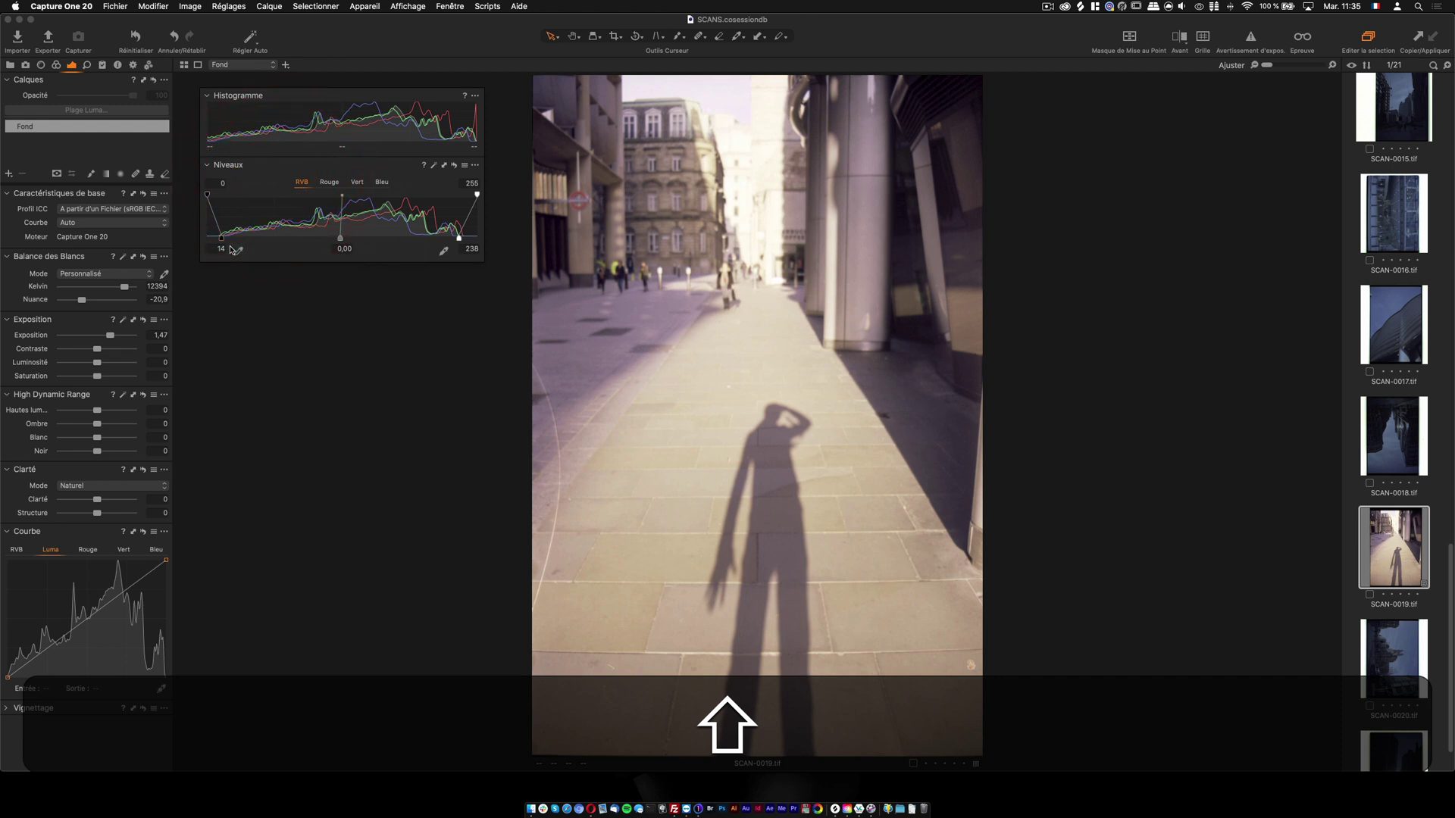
Undo the automatic levels correction and apply it again from the floating Levels tool.
{"action": "key", "text": "super+z"}
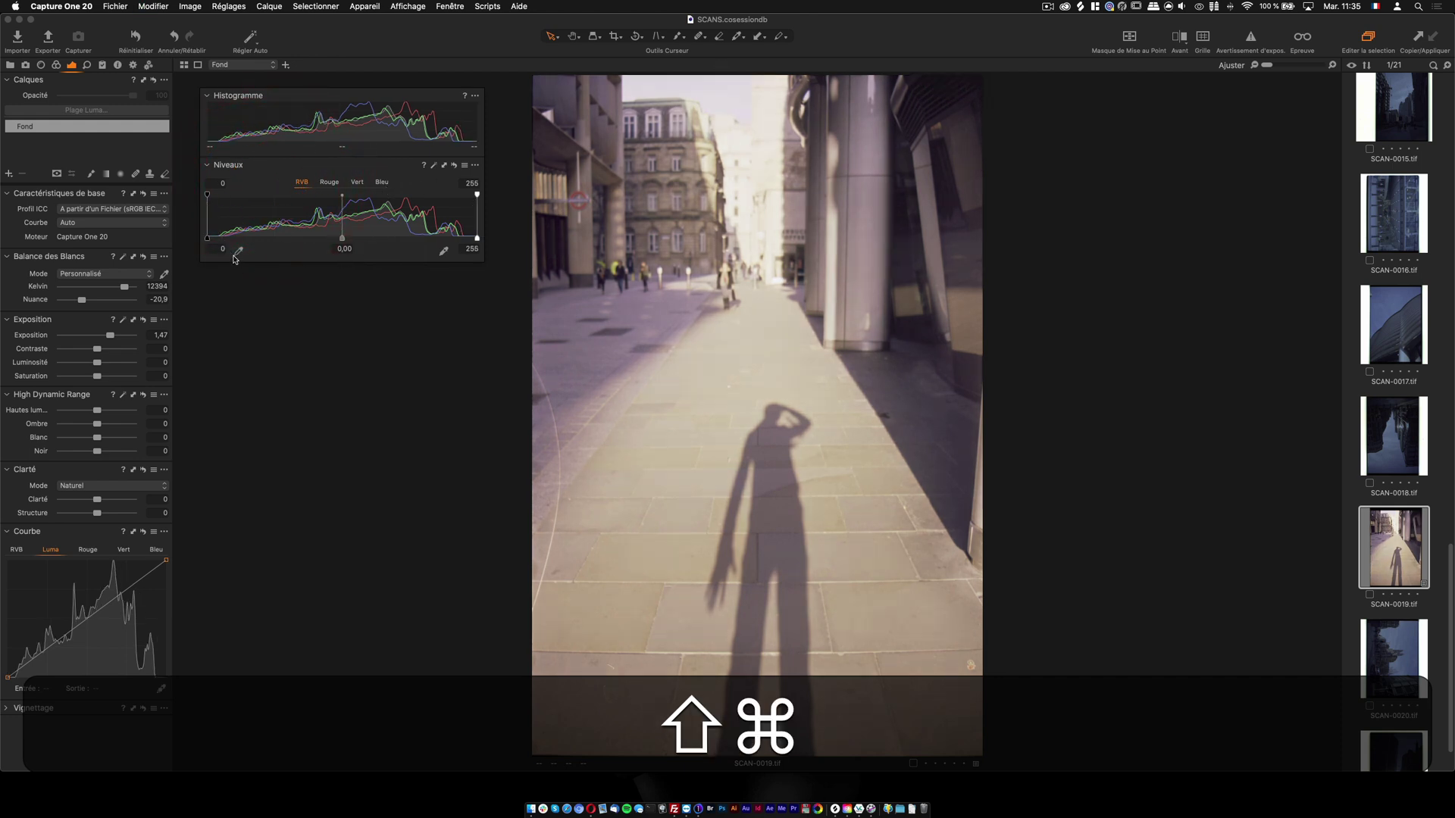
{"action": "left_click", "coordinate": [210, 237], "text": "shift"}
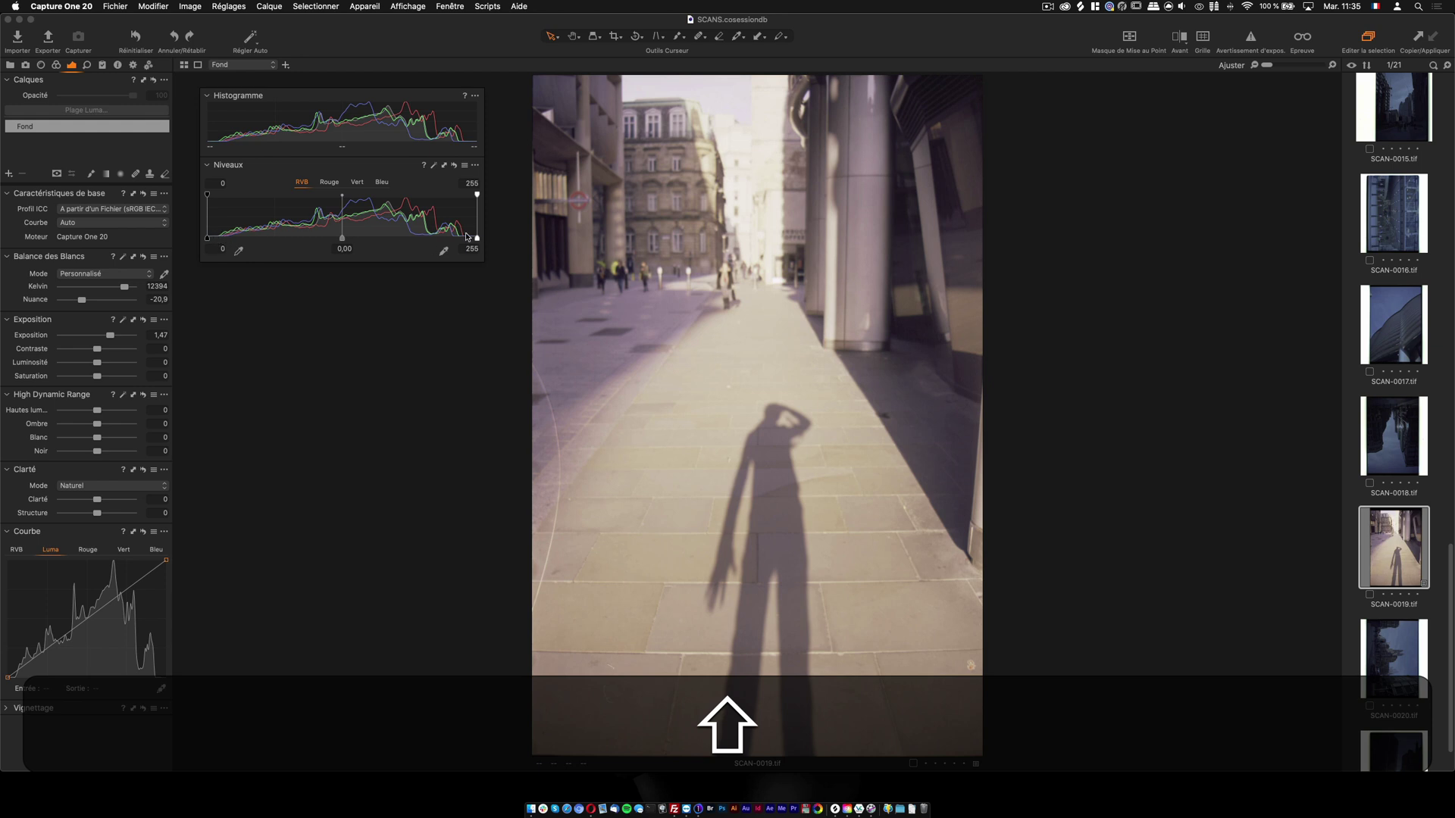
{"action": "left_click", "coordinate": [434, 165]}
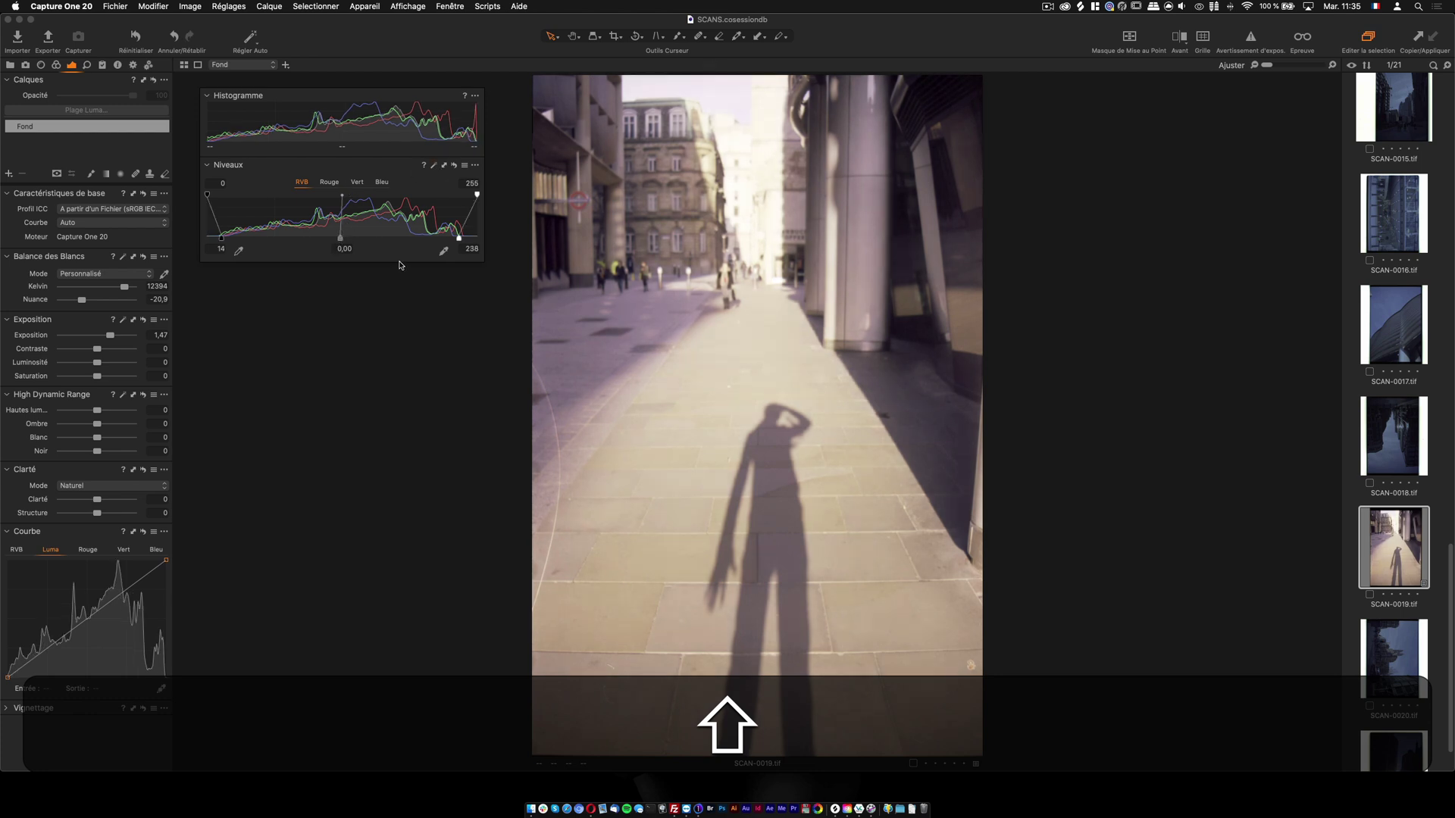
Adjust the RGB levels to an input black point of 12 and a white point of 241.
{"action": "mouse_move", "coordinate": [221, 239]}
{"action": "left_mouse_down"}
{"action": "mouse_move", "coordinate": [206, 240]}
{"action": "mouse_move", "coordinate": [221, 240]}
{"action": "left_mouse_up"}
{"action": "left_click_drag", "start_coordinate": [220, 240], "coordinate": [220, 241]}
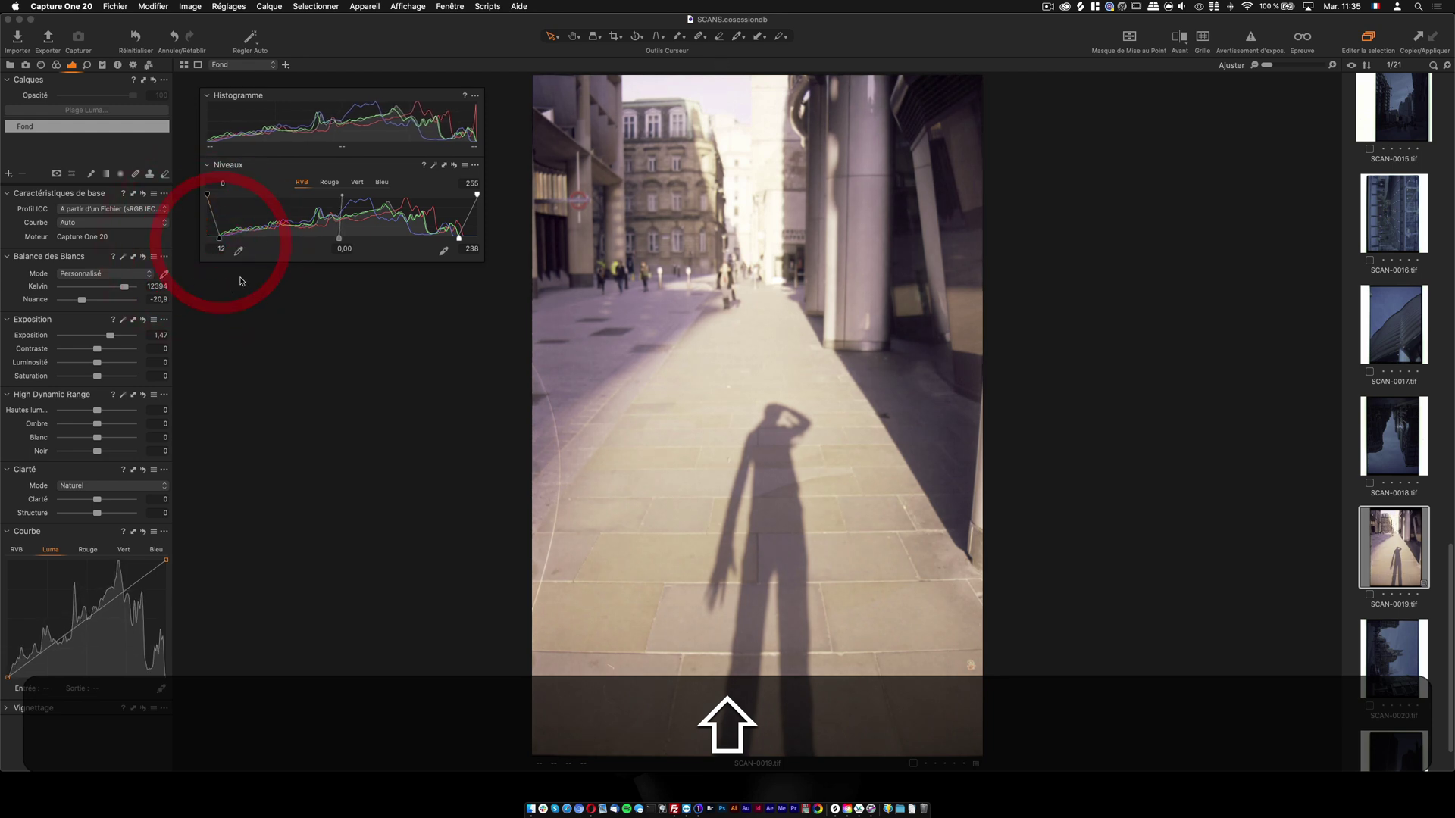
{"action": "mouse_move", "coordinate": [458, 238]}
{"action": "left_mouse_down"}
{"action": "mouse_move", "coordinate": [512, 251]}
{"action": "mouse_move", "coordinate": [463, 240]}
{"action": "left_mouse_up"}
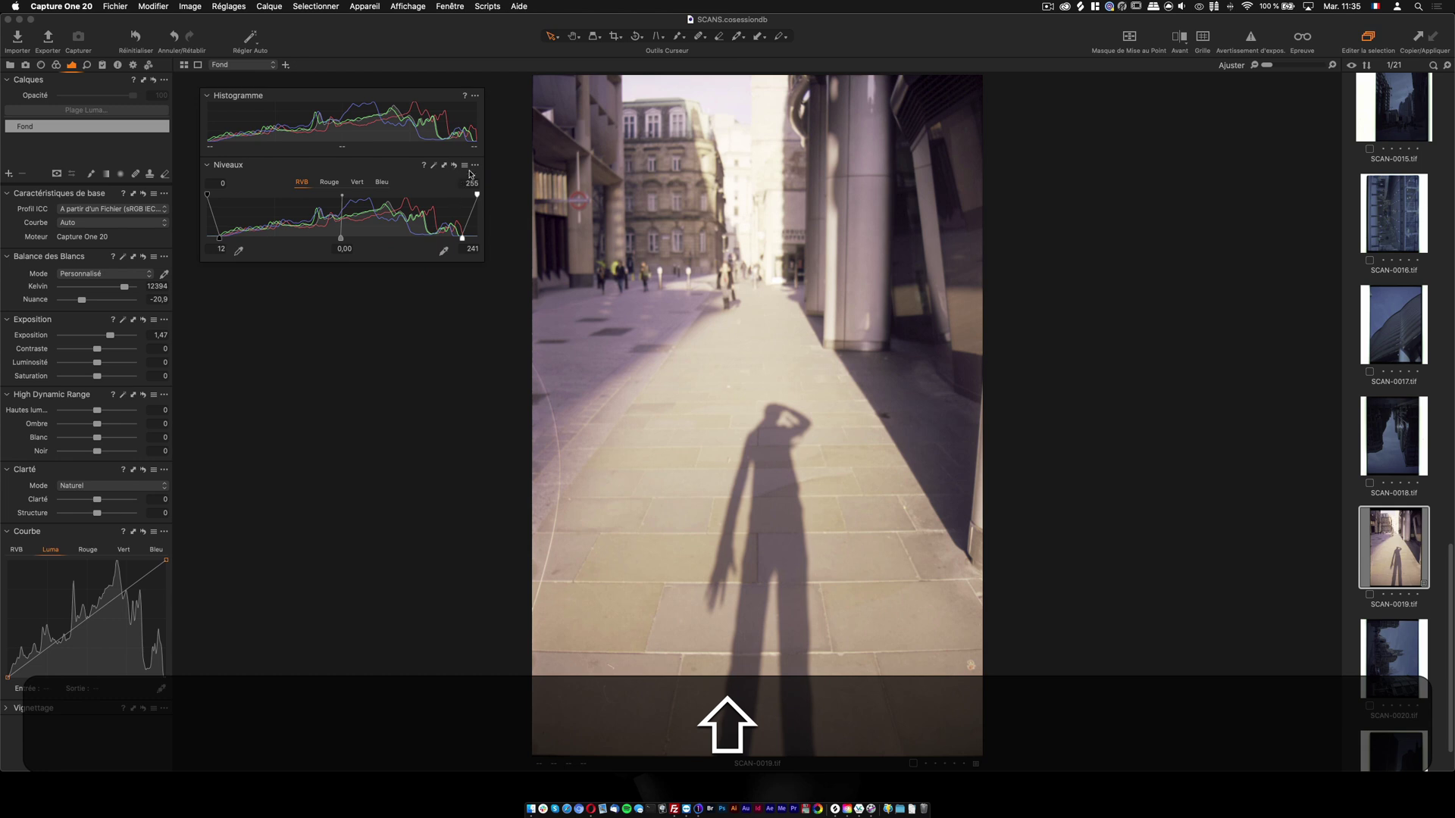
Temporarily reset only the levels several times to compare the photo with and without them.
{"action": "left_click", "coordinate": [454, 173], "text": "alt+shift"}
{"action": "left_click", "coordinate": [455, 167], "text": "alt+shift"}
{"action": "left_click", "coordinate": [454, 167], "text": "alt+shift"}
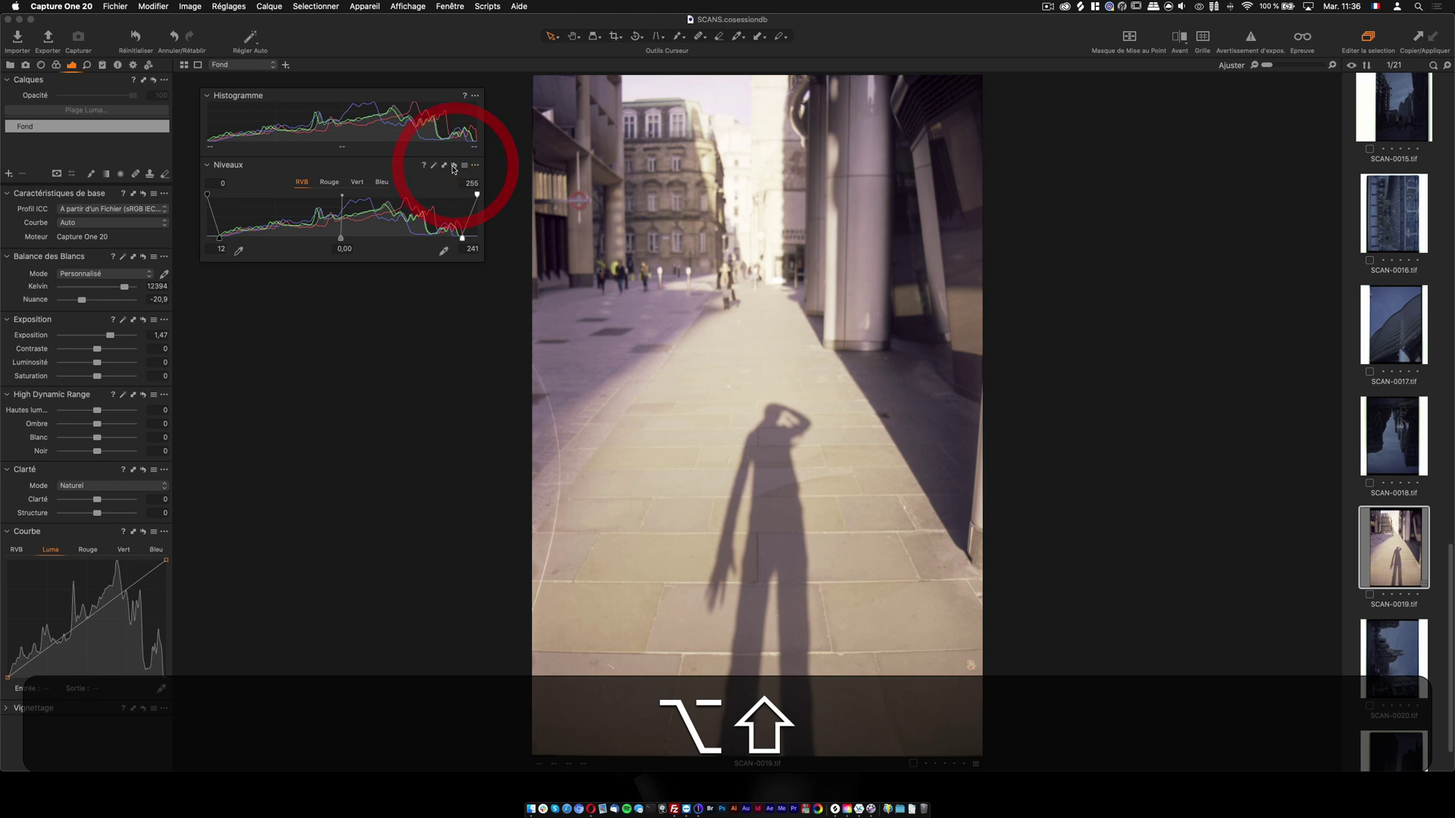
{"action": "left_click", "coordinate": [453, 168], "text": "alt+shift"}
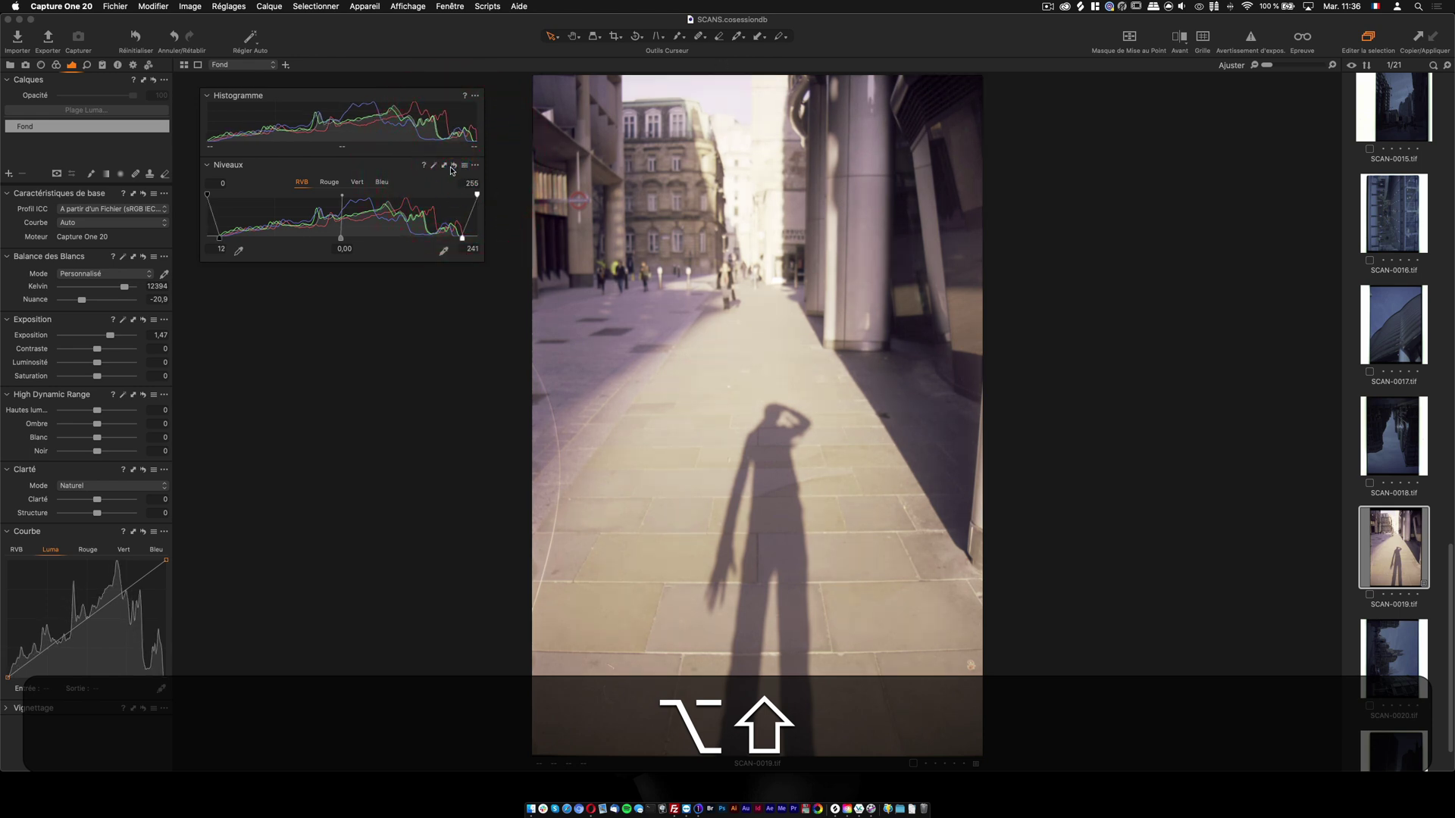
{"action": "left_click", "coordinate": [455, 168], "text": "alt+shift"}
{"action": "left_click", "coordinate": [454, 168], "text": "alt+shift"}
Open the Exposure preferences beside the photo and examine the automatic levels thresholds for shadows and highlights.
{"action": "left_click", "coordinate": [85, 7], "text": "shift"}
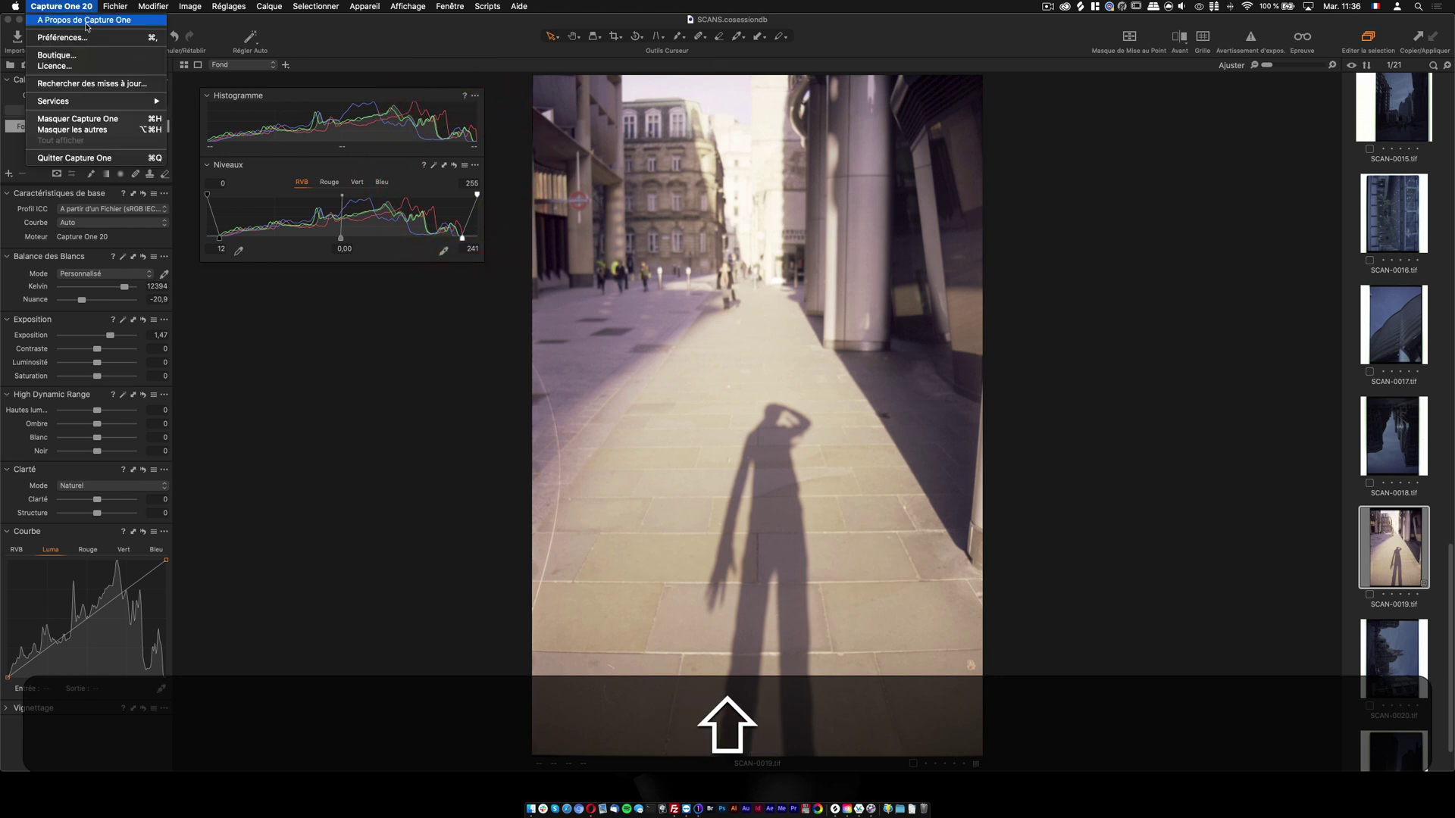
{"action": "left_click", "coordinate": [89, 38], "text": "shift"}
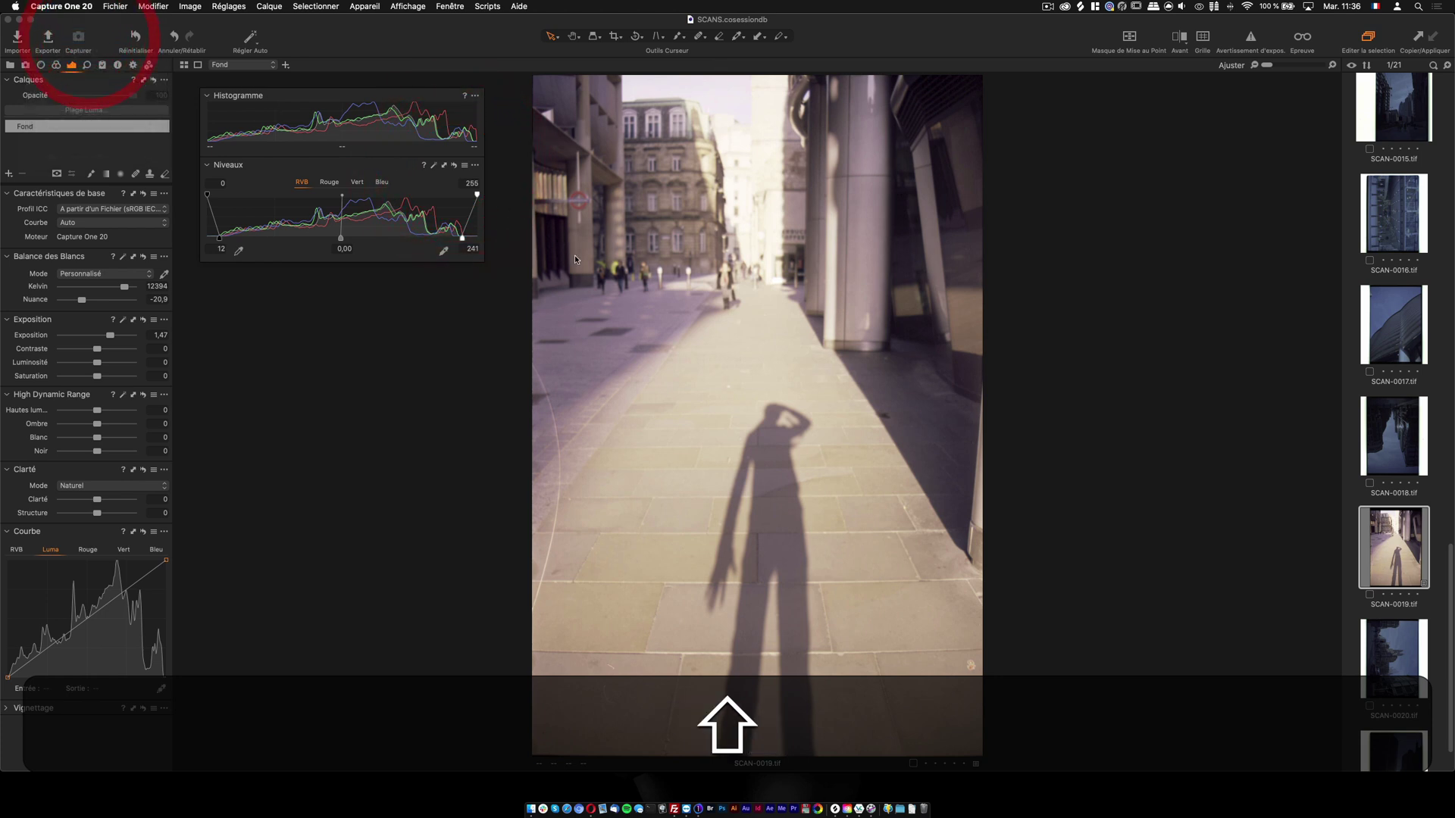
{"action": "left_click_drag", "start_coordinate": [719, 350], "coordinate": [363, 277]}
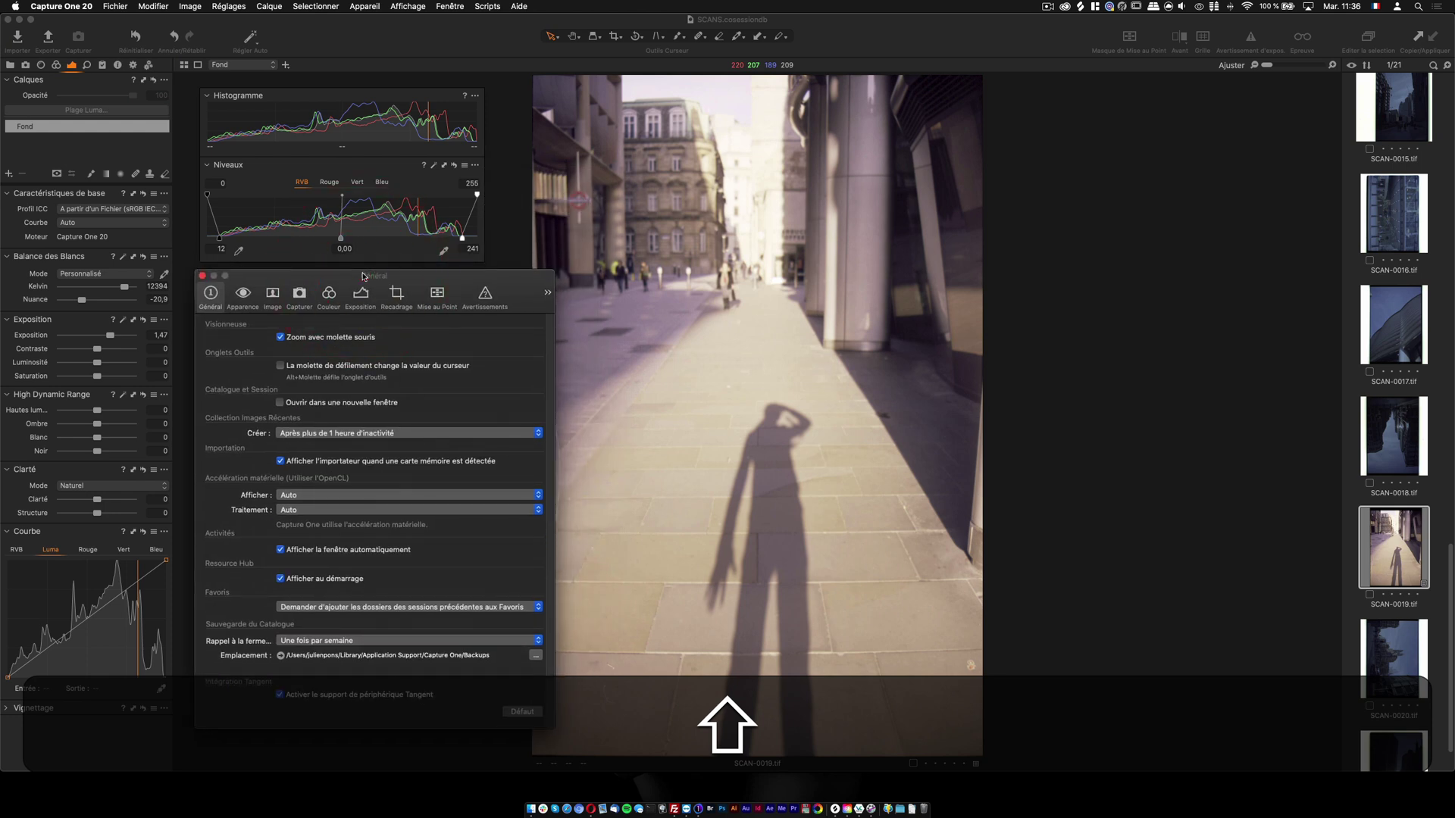
{"action": "left_click", "coordinate": [360, 295]}
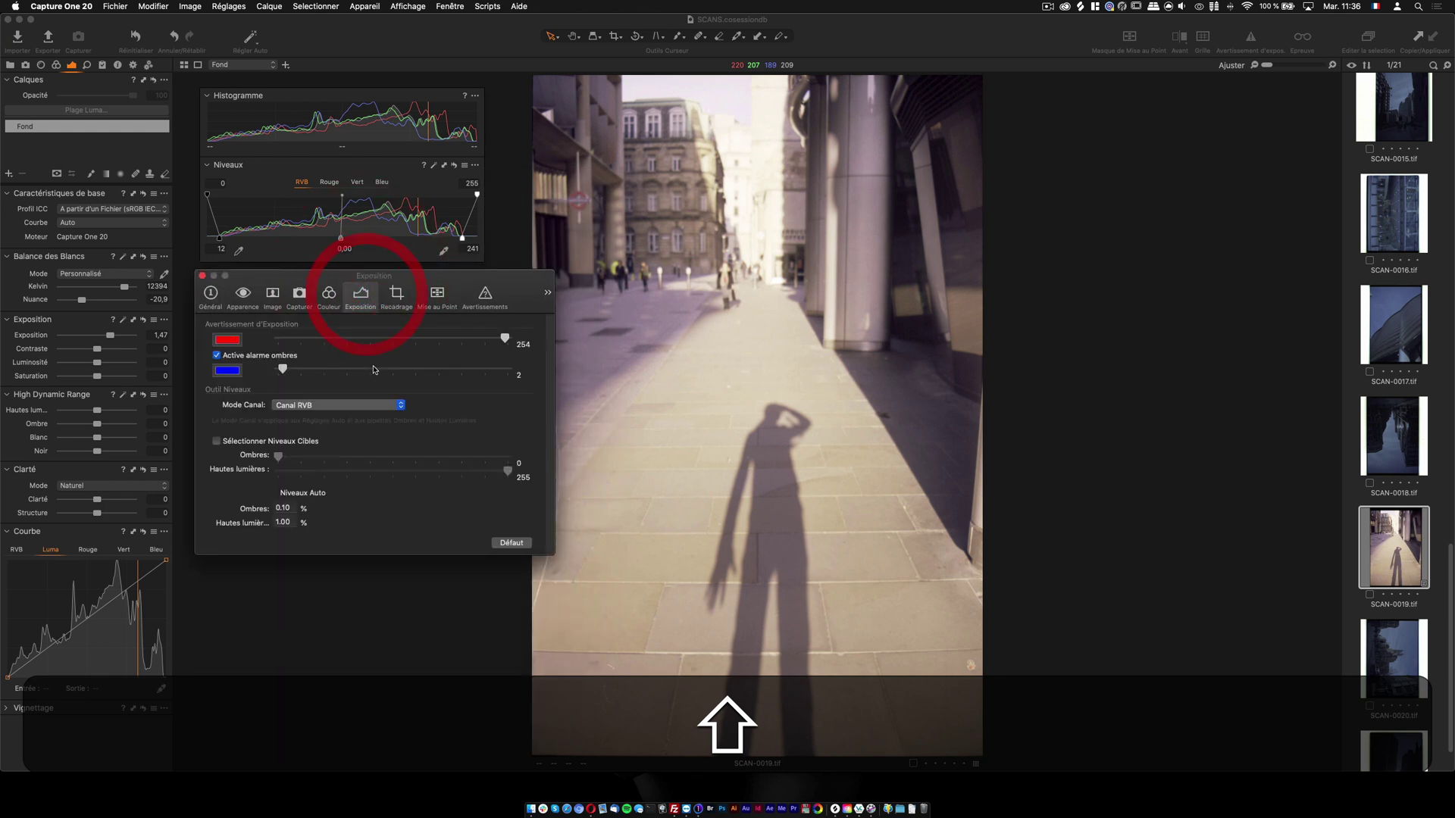
{"action": "left_click", "coordinate": [283, 508]}
{"action": "left_click", "coordinate": [286, 506]}
{"action": "key", "text": "Tab"}
Tighten the RGB levels to an input black point of 22 and a white point of 232.
{"action": "left_click_drag", "start_coordinate": [461, 238], "coordinate": [452, 239]}
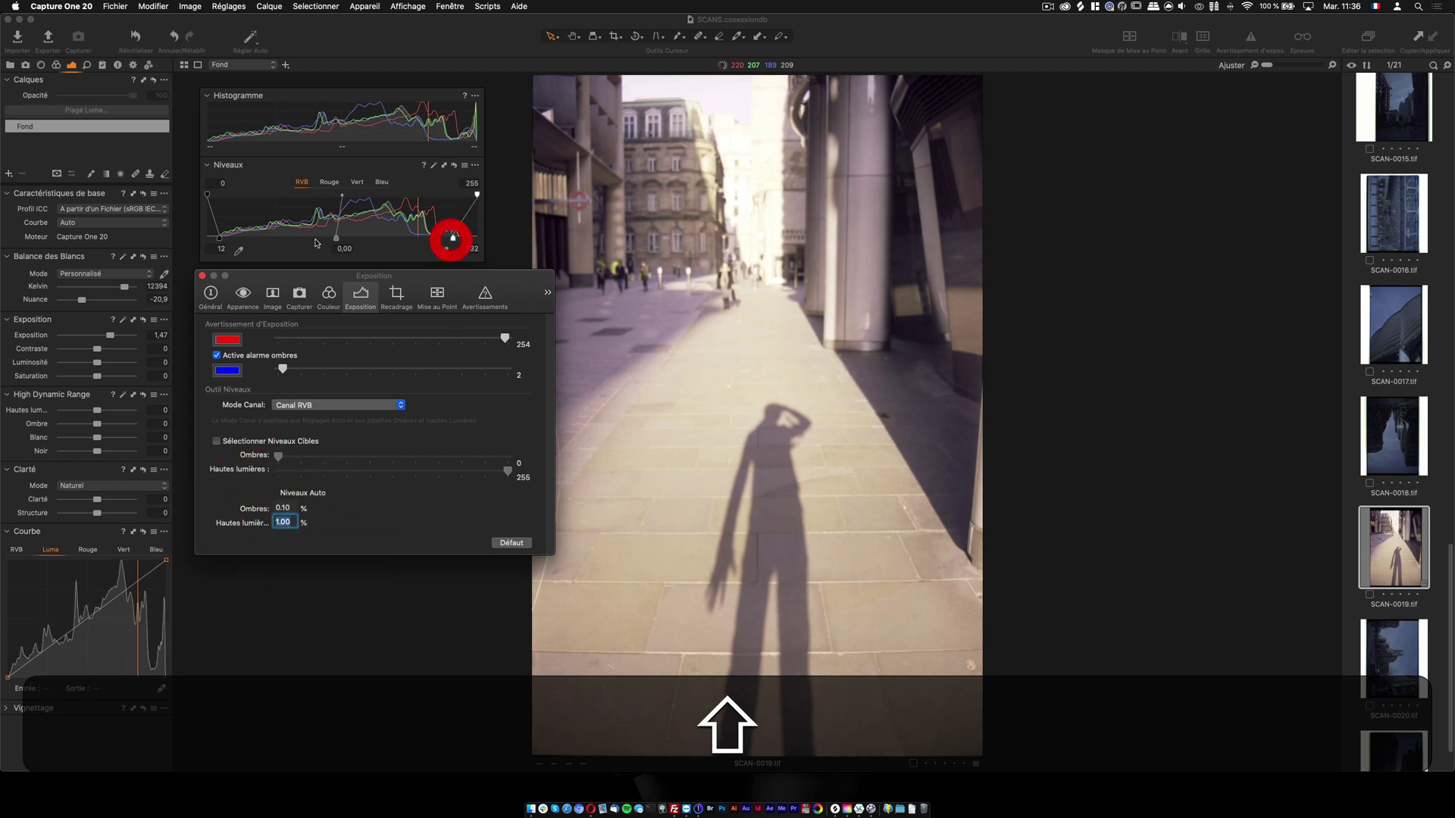
{"action": "left_click_drag", "start_coordinate": [219, 238], "coordinate": [230, 239]}
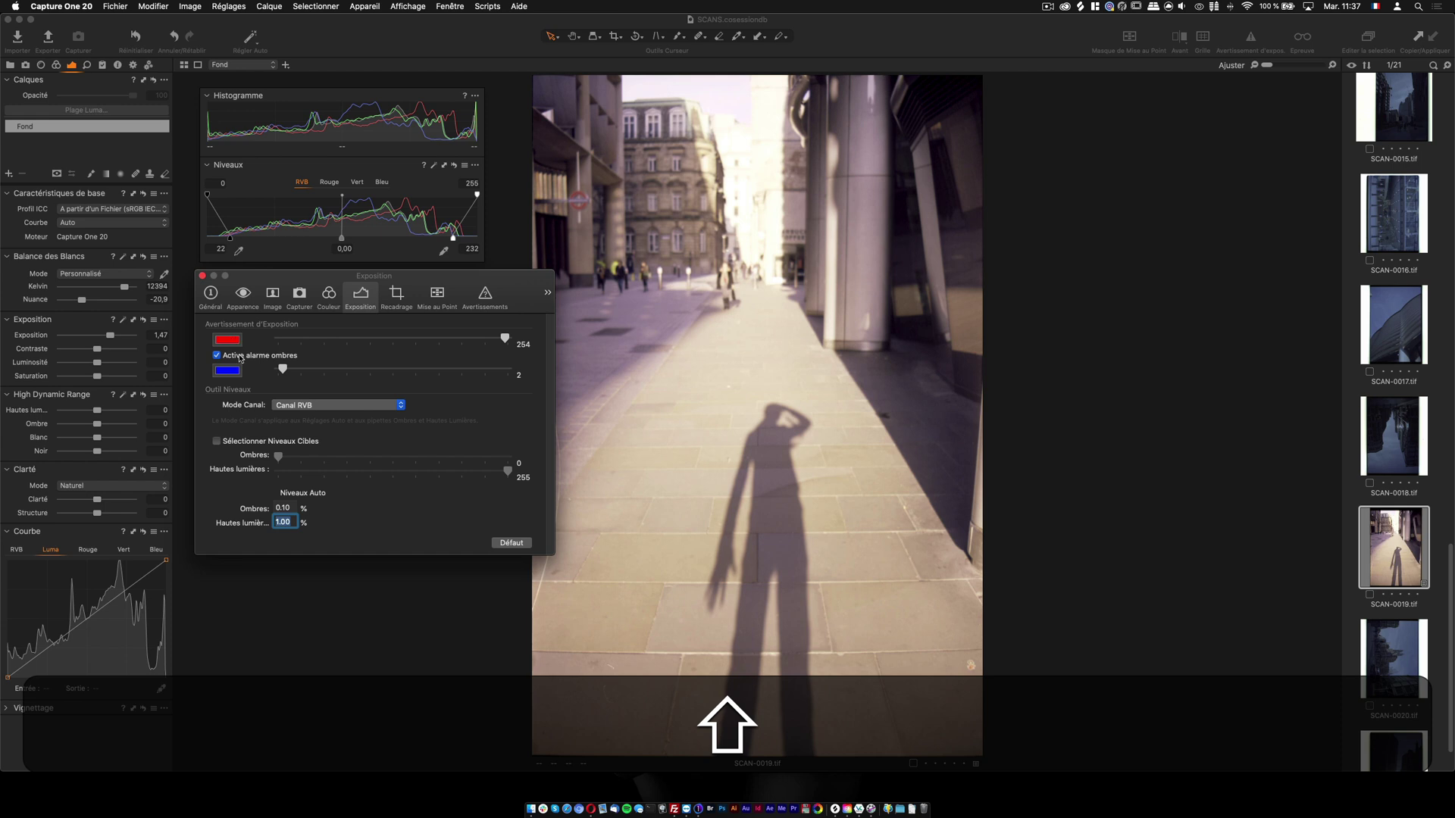
Reset the levels, try the automatic correction with the current thresholds, and reset them again.
{"action": "left_click", "coordinate": [454, 165]}
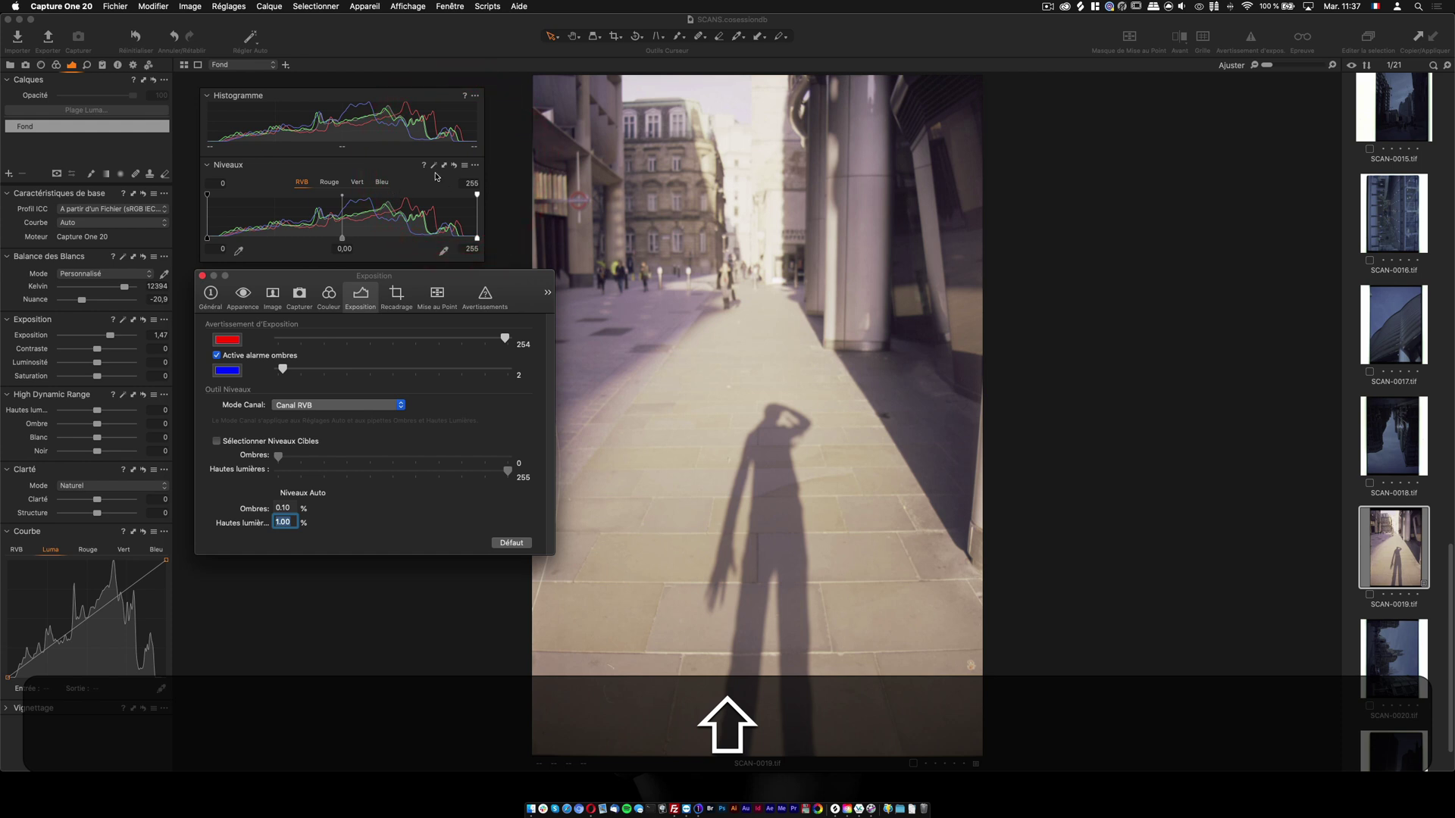
{"action": "left_click", "coordinate": [433, 165]}
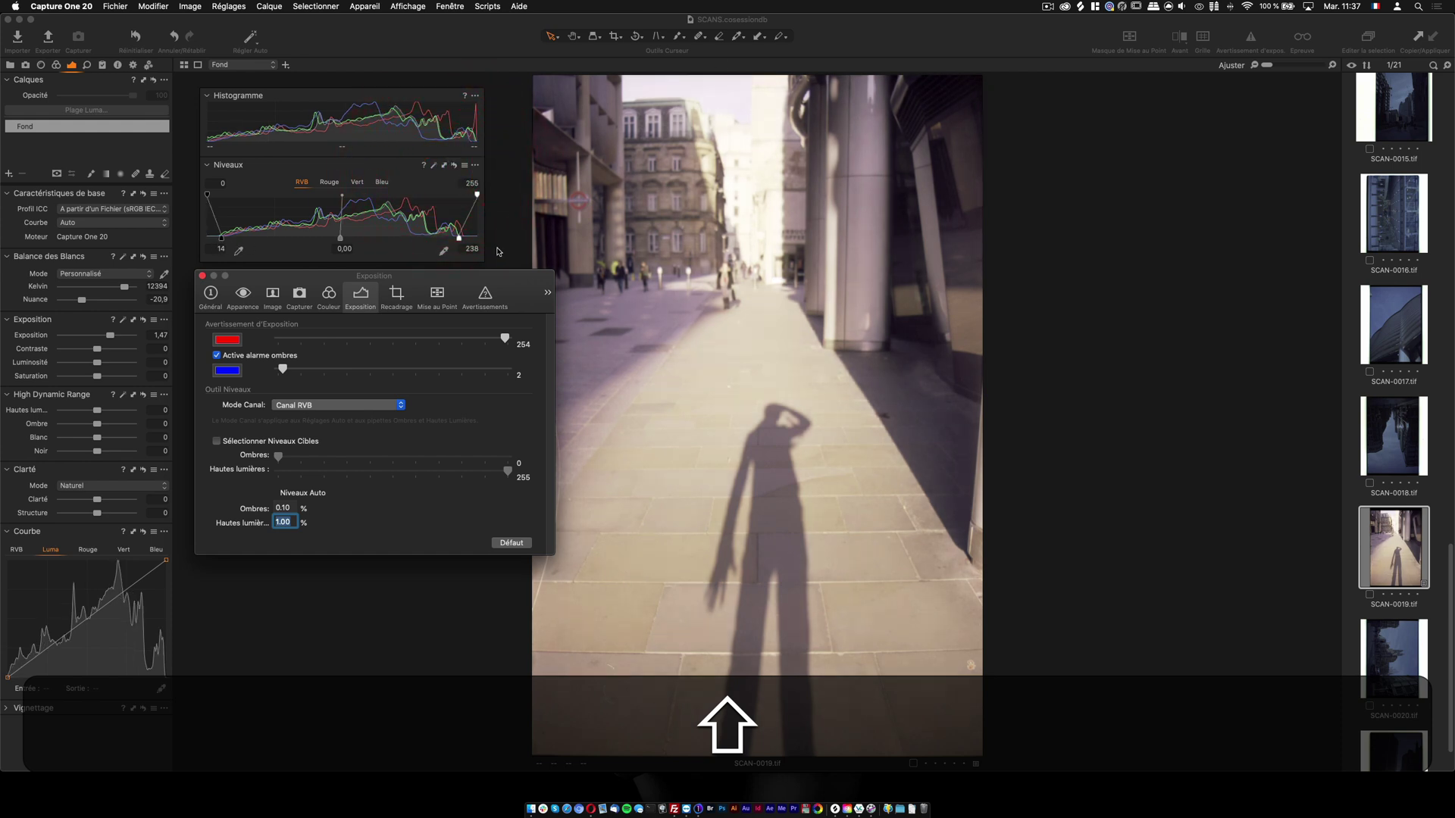
{"action": "left_click", "coordinate": [451, 166]}
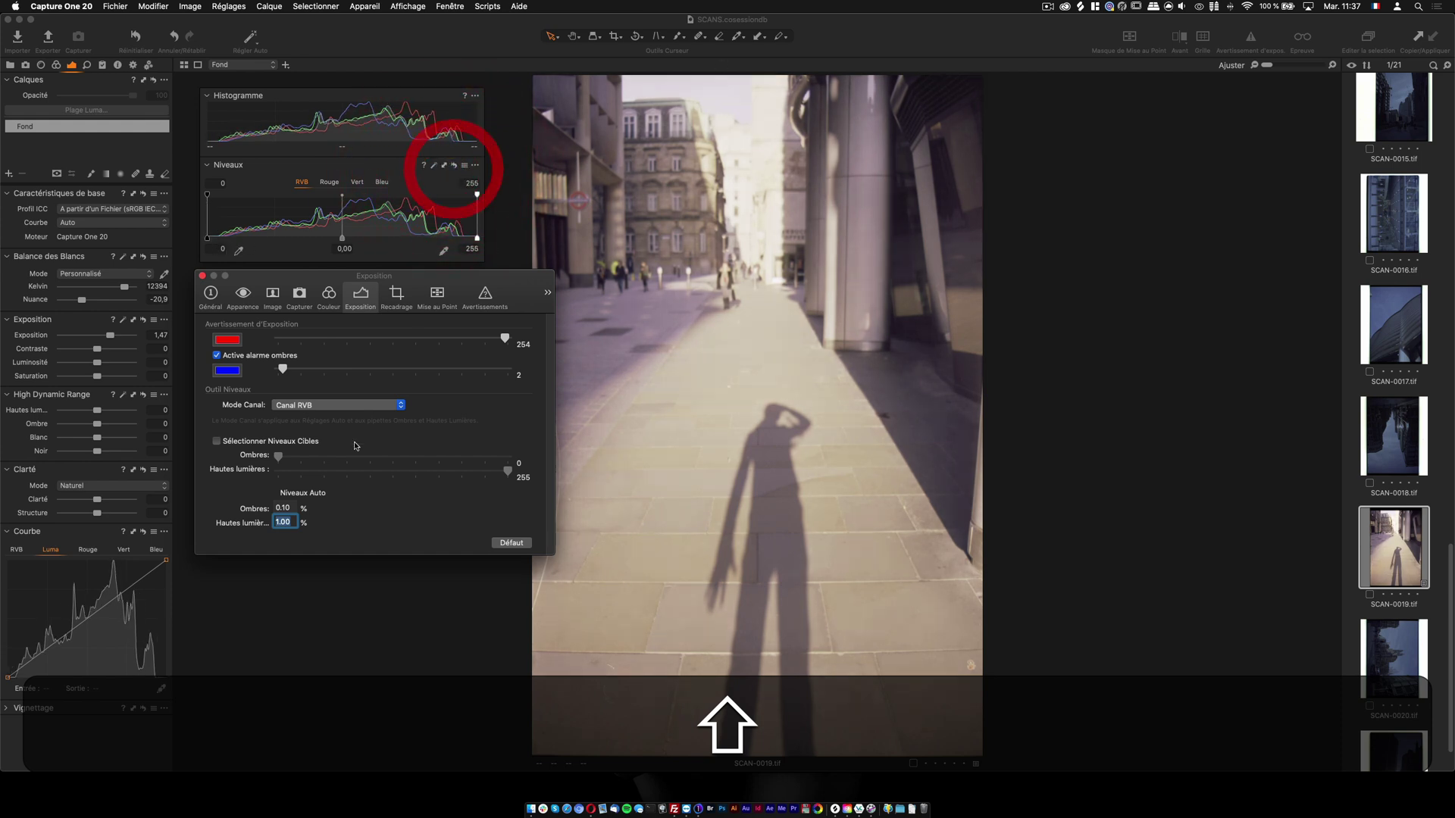
Set the automatic levels threshold for shadows to 0.50 % in the Exposure preferences.
{"action": "left_click", "coordinate": [297, 509]}
{"action": "left_click", "coordinate": [286, 508]}
{"action": "key", "text": "Left"}
{"action": "key", "text": "Left"}
{"action": "key", "text": "Left"}
{"action": "key", "text": "Left"}
{"action": "key", "text": "Left"}
{"action": "key", "text": "Left"}
{"action": "key", "text": "Left"}
{"action": "key", "text": "Left"}
{"action": "key", "text": "Left"}
{"action": "key", "text": "Left"}
{"action": "key", "text": "Left"}
{"action": "key", "text": "Left"}
{"action": "key", "text": "Left"}
{"action": "key", "text": "Left"}
{"action": "key", "text": "Left"}
{"action": "key", "text": "Left"}
{"action": "key", "text": "Left"}
{"action": "key", "text": "Left"}
{"action": "key", "text": "Left"}
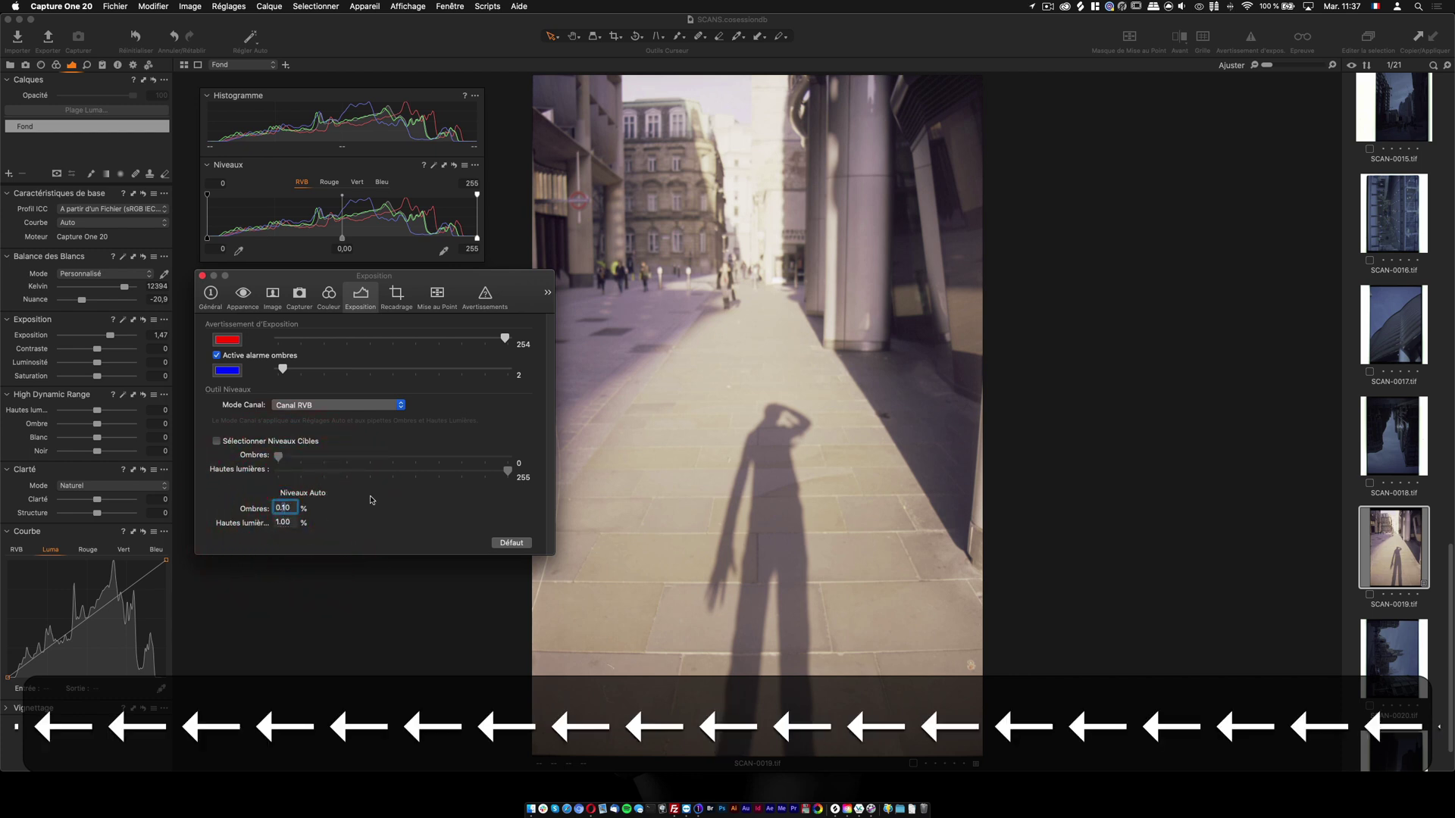
{"action": "key", "text": "Up"}
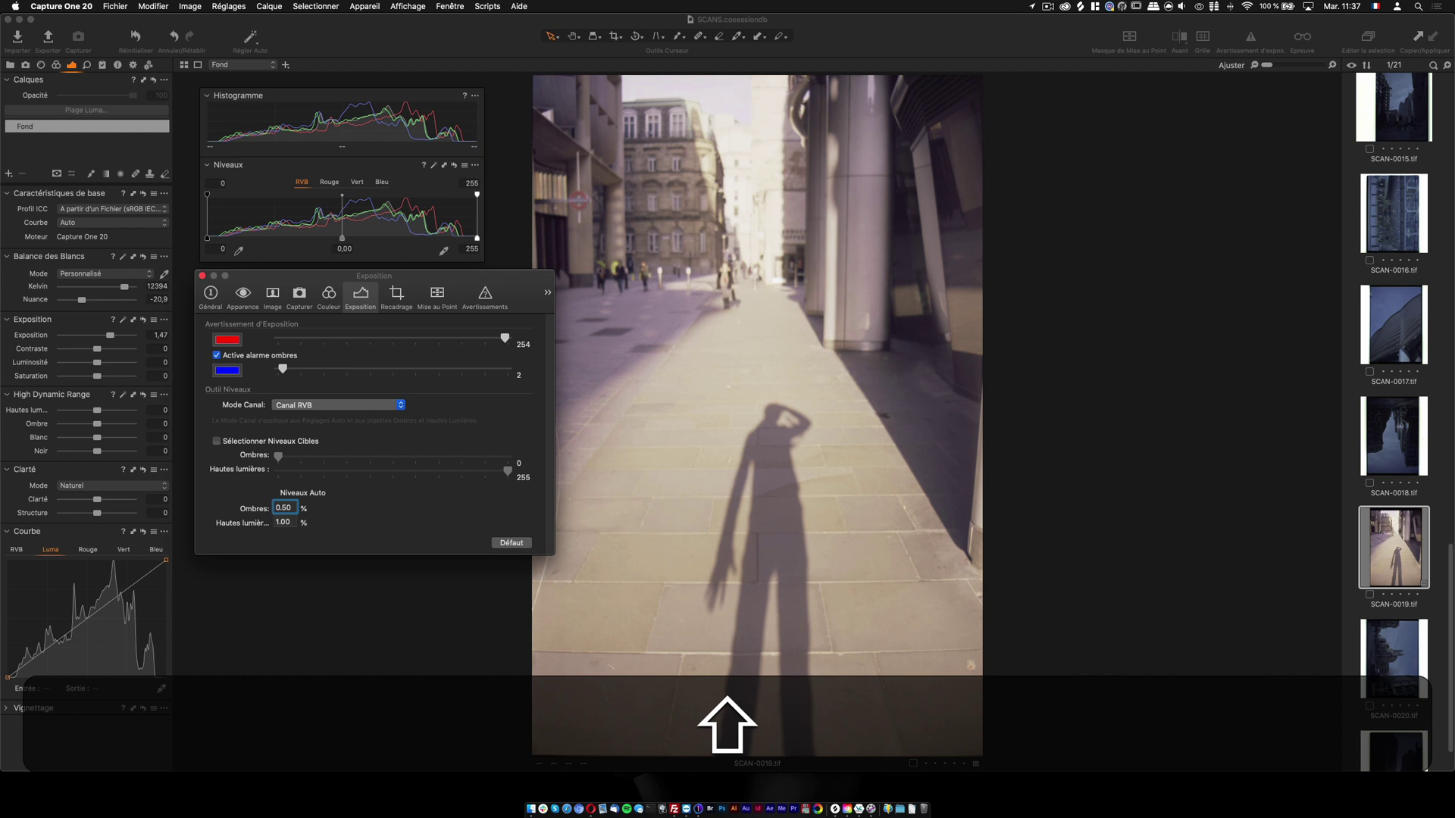
Set the automatic levels threshold for highlights to 1.50 % and apply automatic levels to the photo.
{"action": "left_click", "coordinate": [284, 523]}
{"action": "left_click", "coordinate": [284, 522]}
{"action": "key", "text": "Up"}
{"action": "left_click", "coordinate": [434, 165]}
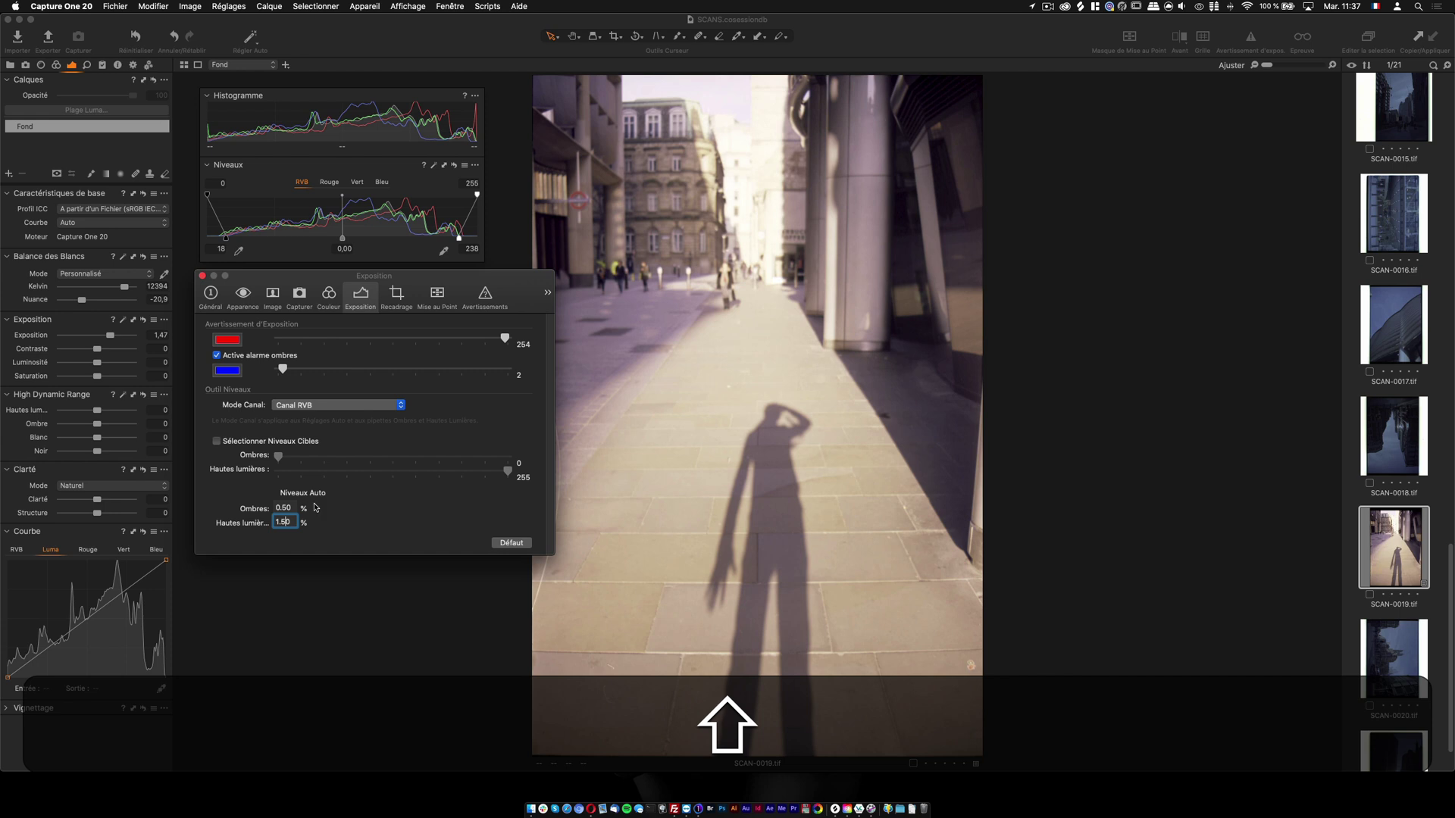
Set the automatic levels thresholds to 3 % for highlights and 1 % for shadows, and reapply automatic levels.
{"action": "double_click", "coordinate": [285, 522]}
{"action": "type", "text": "3"}
{"action": "double_click", "coordinate": [278, 507]}
{"action": "type", "text": "1"}
{"action": "left_click", "coordinate": [419, 529]}
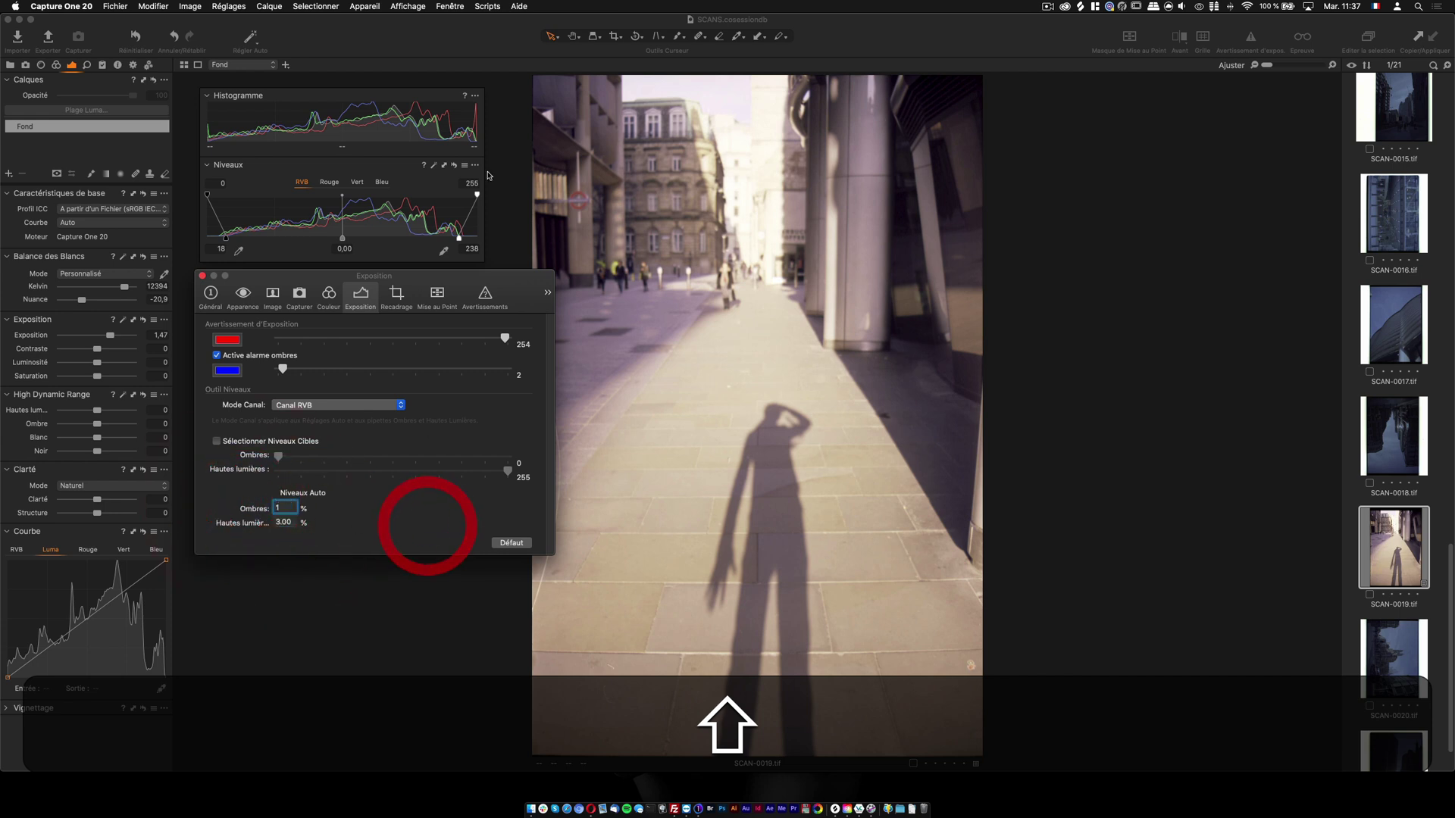
{"action": "left_click", "coordinate": [435, 166]}
{"action": "left_click", "coordinate": [434, 166]}
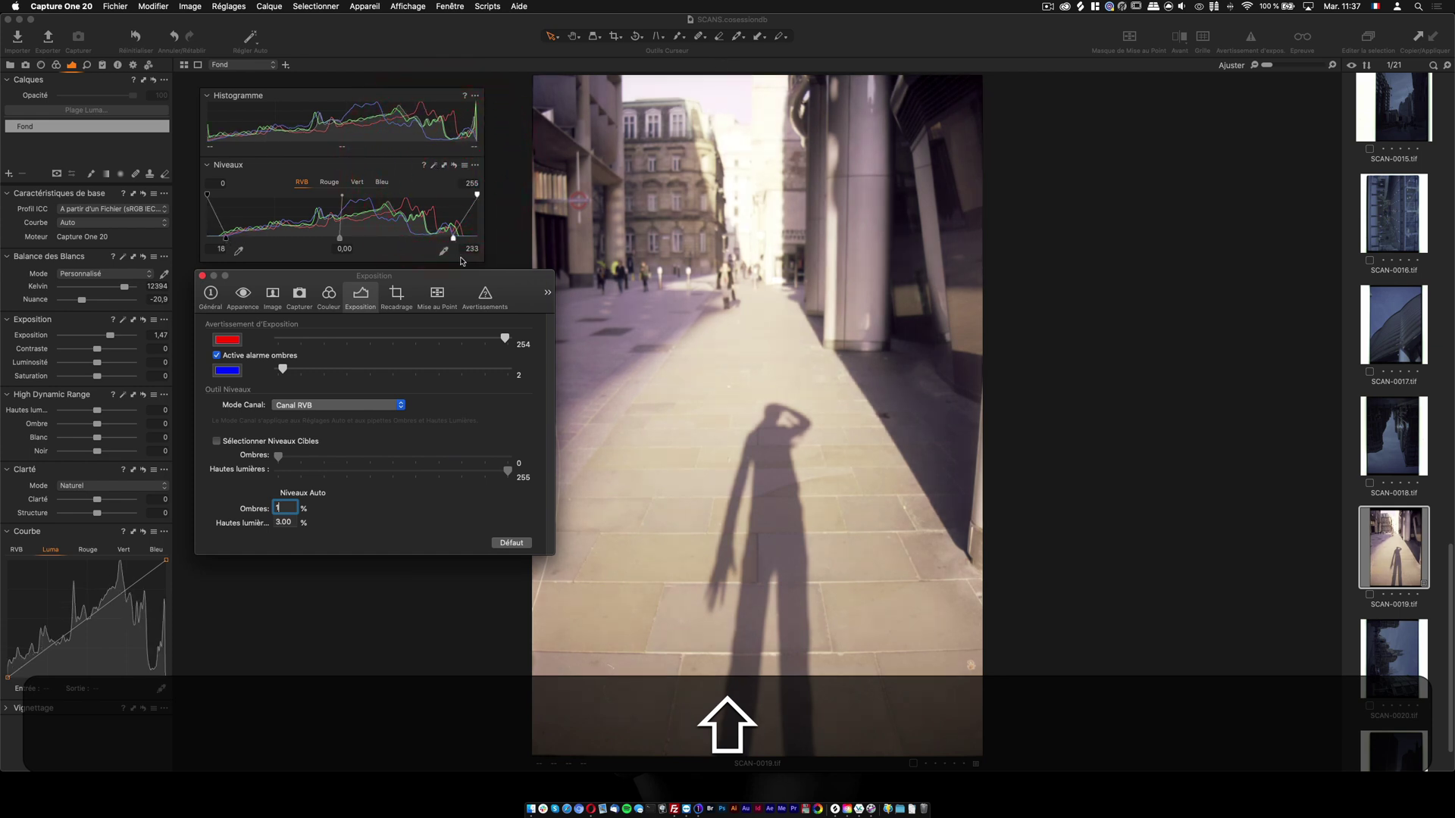
Restore the default Exposure preferences and set the automatic levels threshold for highlights to 1 %.
{"action": "left_click", "coordinate": [511, 542]}
{"action": "left_click_drag", "start_coordinate": [291, 522], "coordinate": [252, 520]}
{"action": "type", "text": "1"}
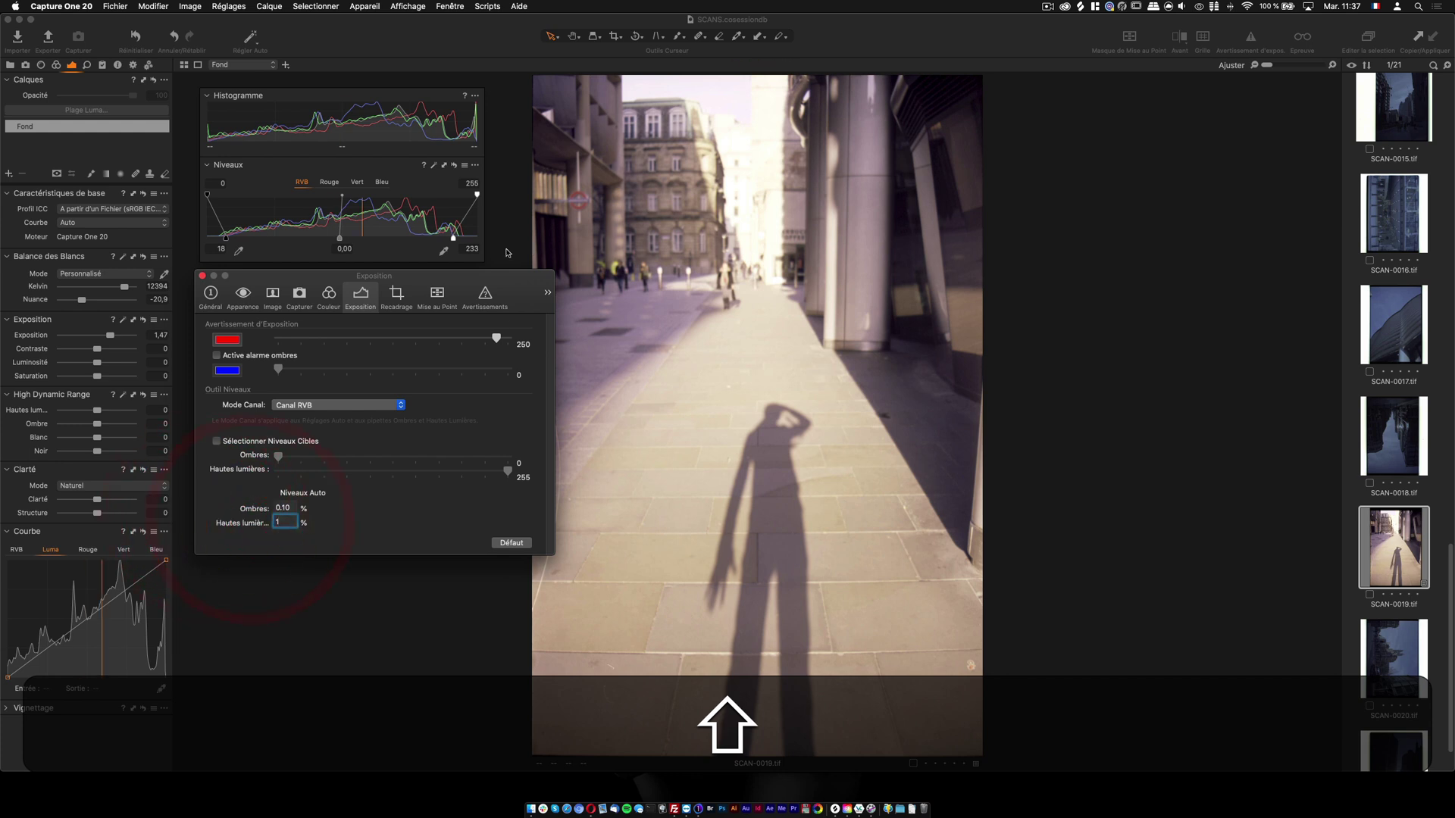
Reset the levels, reapply the automatic correction with the restored thresholds, and close the preferences.
{"action": "left_click", "coordinate": [454, 165]}
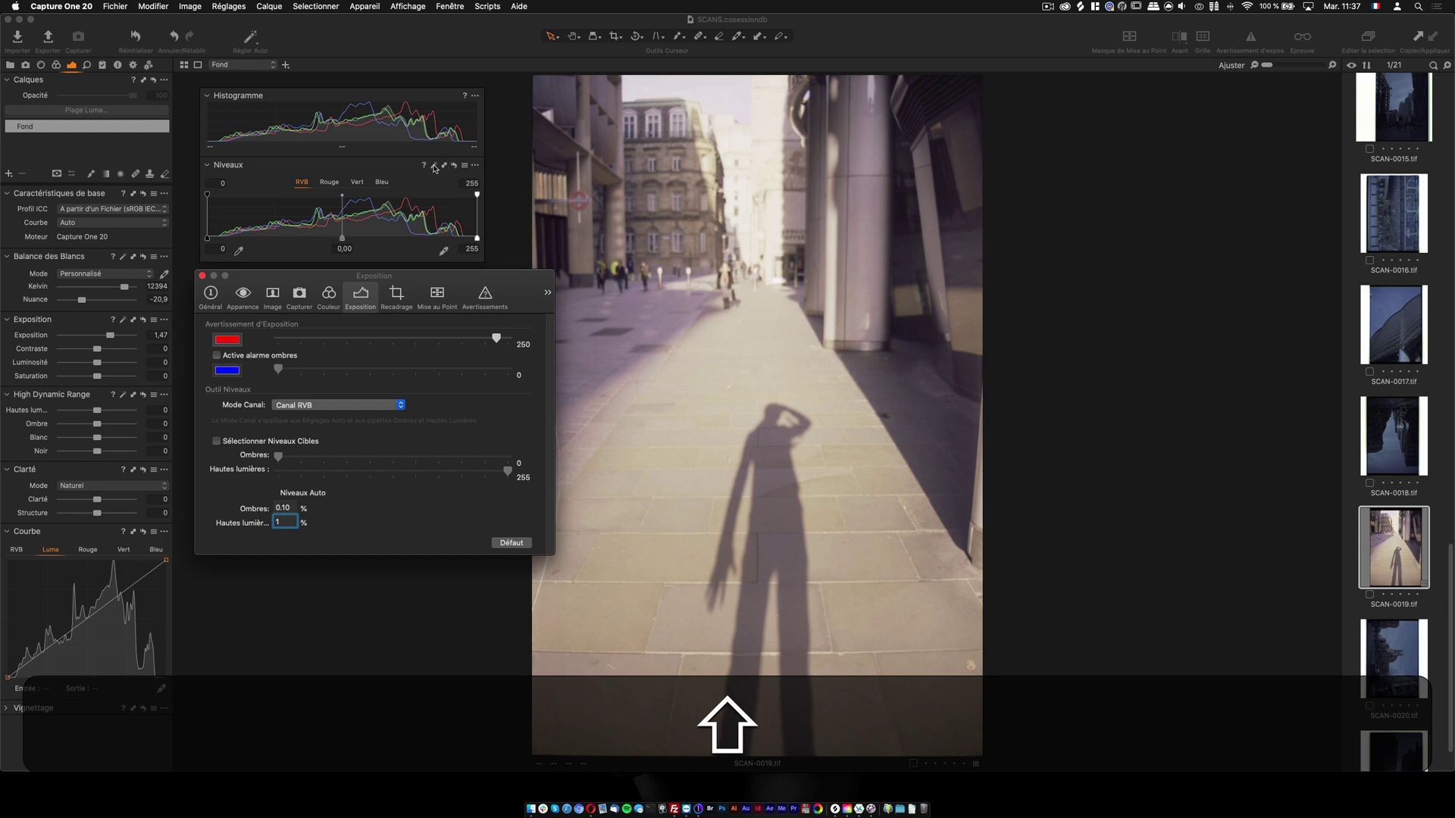
{"action": "left_click", "coordinate": [434, 166]}
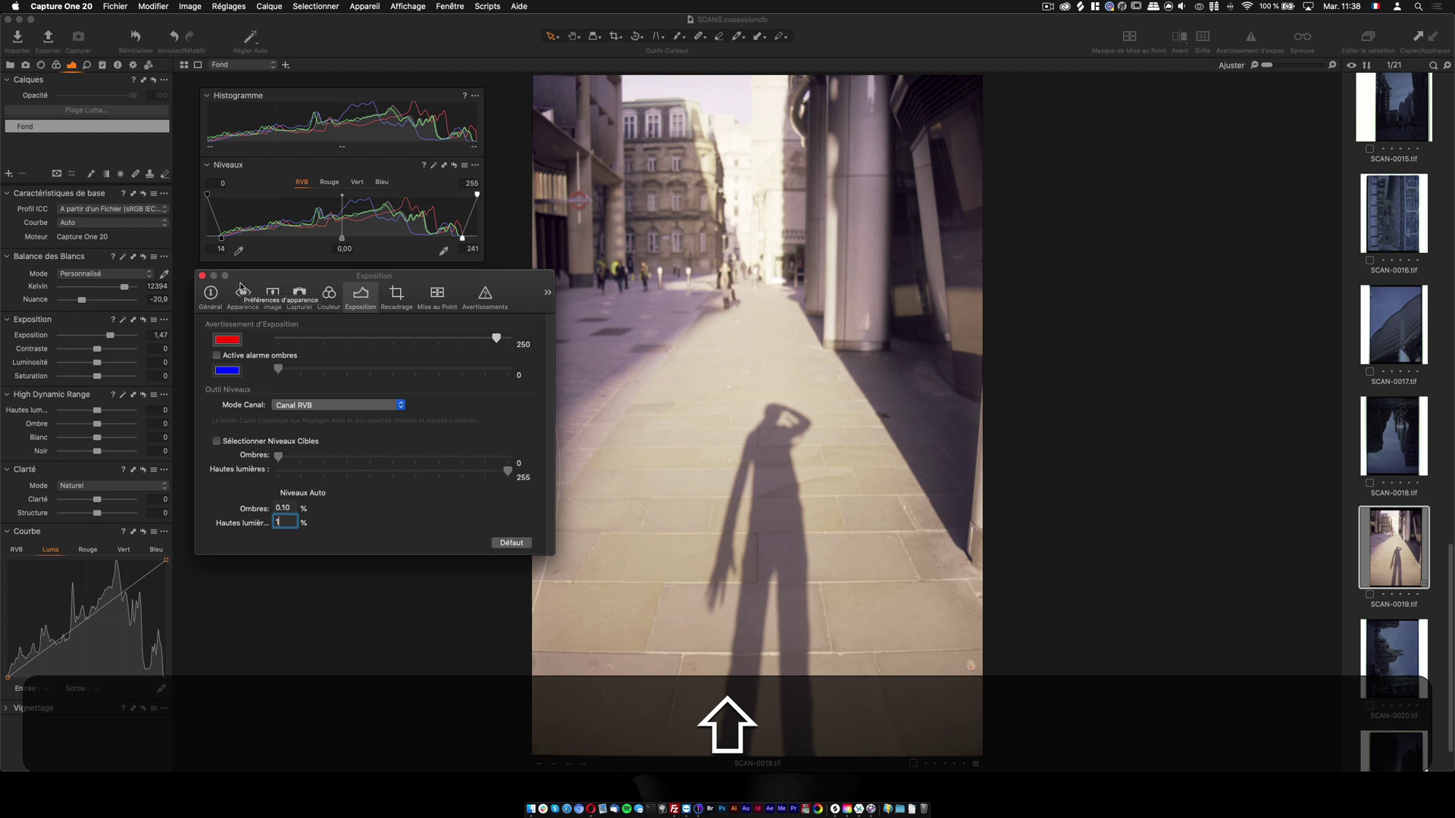
{"action": "left_click", "coordinate": [203, 276]}
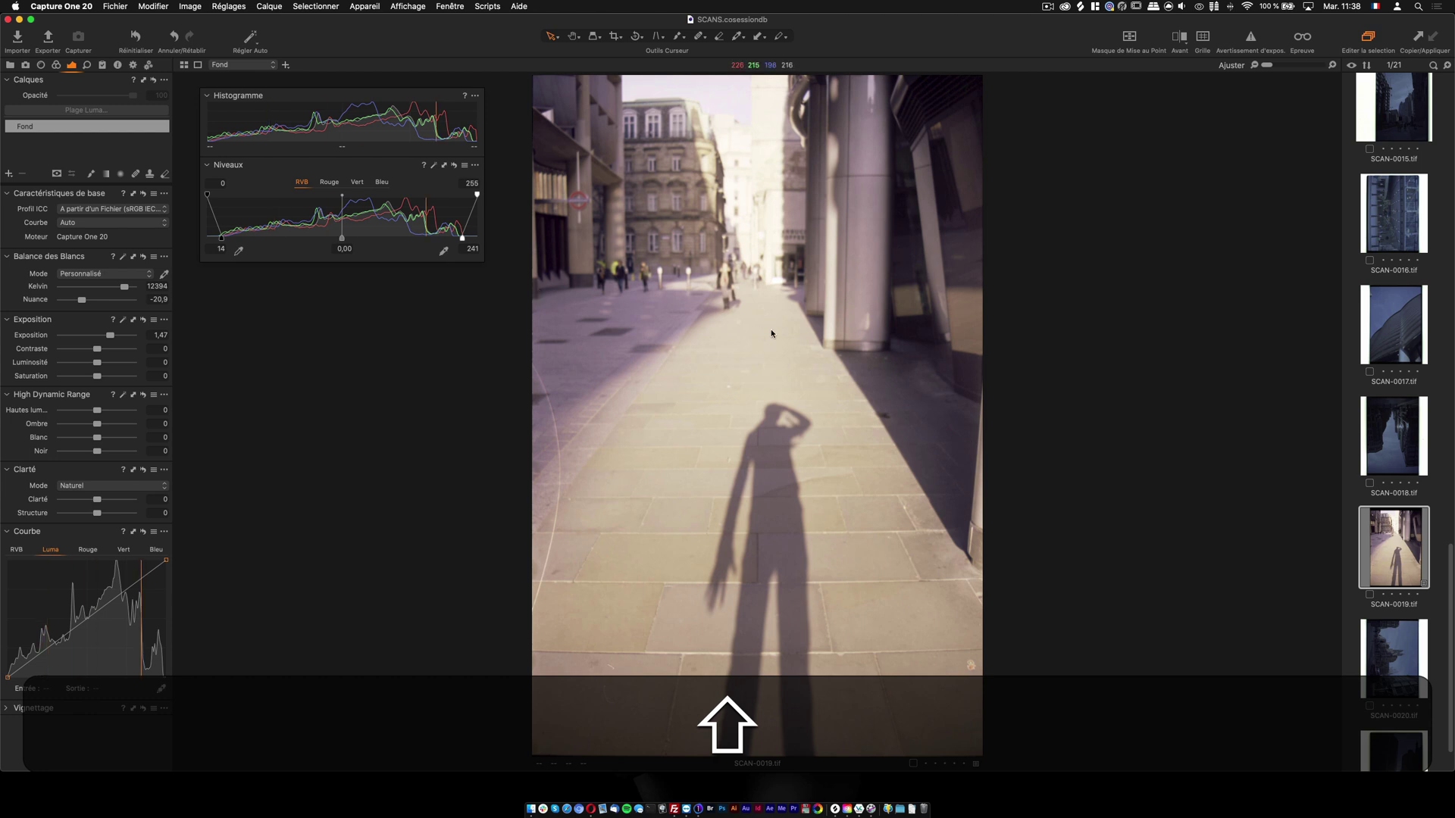
Raise the levels' input black point to 19 and dock the Levels tool between Exposure and High Dynamic Range.
{"action": "left_click_drag", "start_coordinate": [223, 243], "coordinate": [228, 242]}
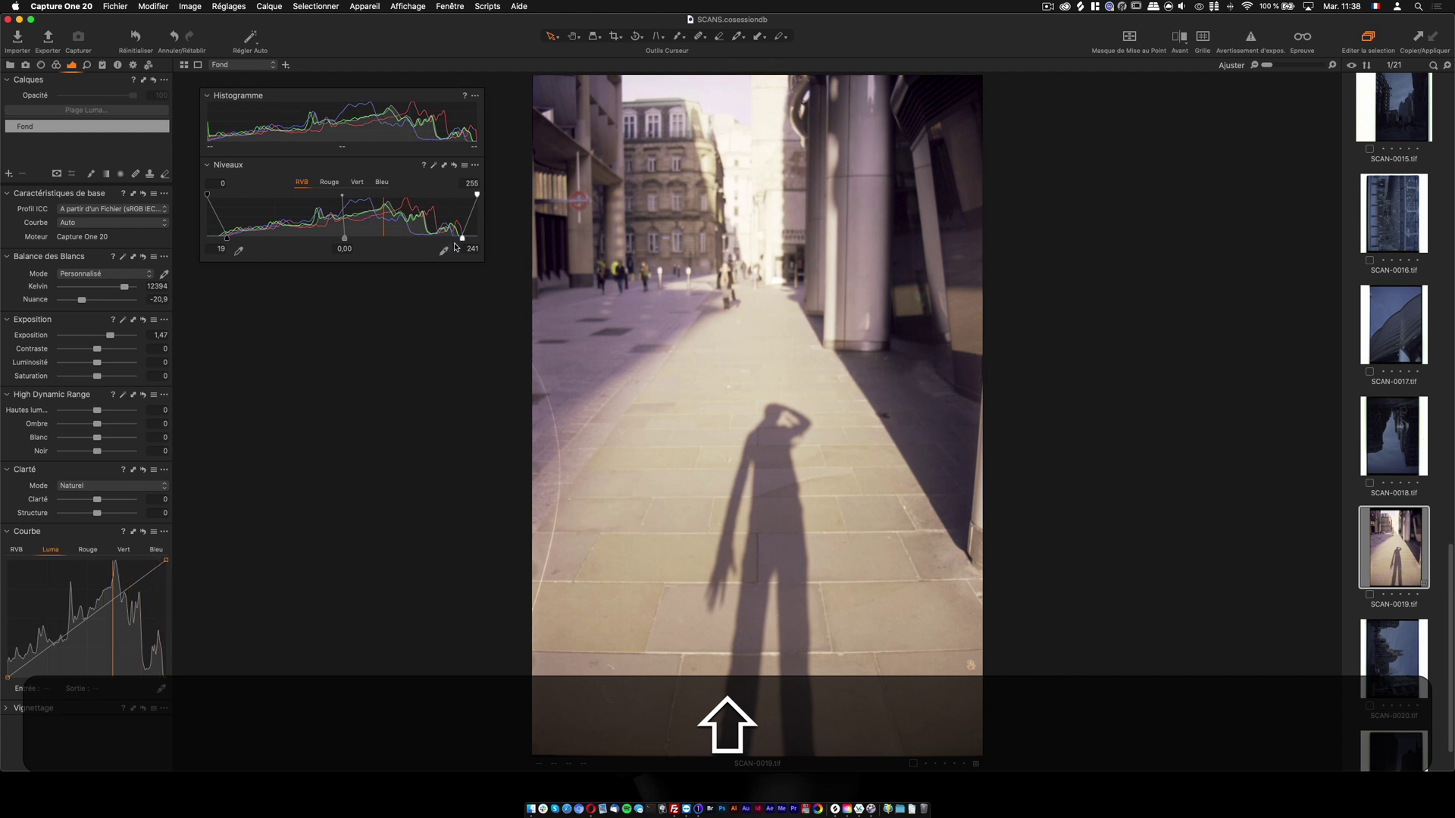
{"action": "left_click_drag", "start_coordinate": [227, 165], "coordinate": [65, 397]}
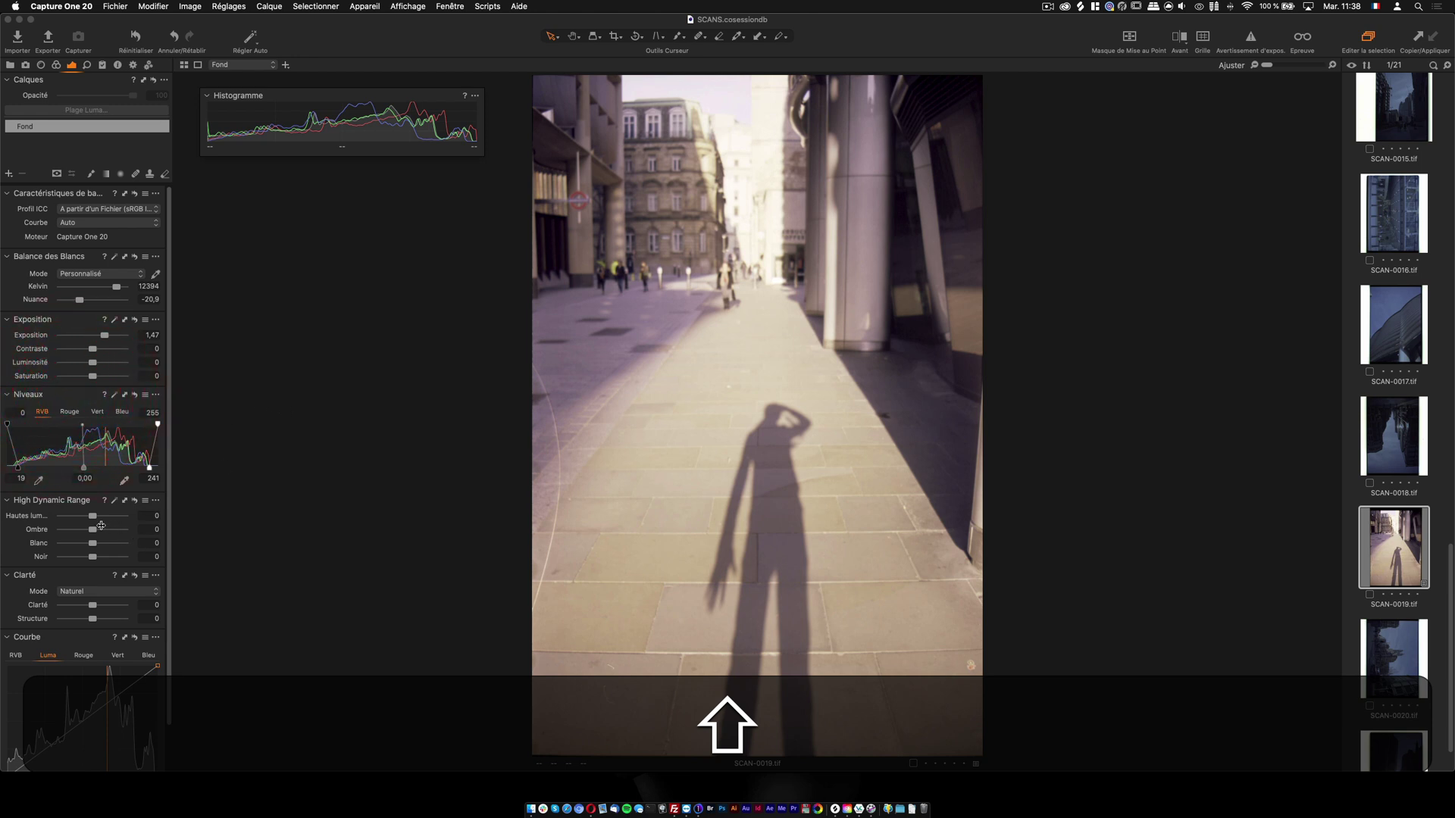
Lower the High Dynamic Range highlights to -100 to recover the bright buildings at the end of the street.
{"action": "mouse_move", "coordinate": [93, 516]}
{"action": "left_mouse_down"}
{"action": "mouse_move", "coordinate": [41, 518]}
{"action": "mouse_move", "coordinate": [95, 519]}
{"action": "left_mouse_up"}
{"action": "left_click", "coordinate": [134, 500]}
{"action": "scroll", "coordinate": [757, 156], "scroll_direction": "up", "scroll_amount": 5}
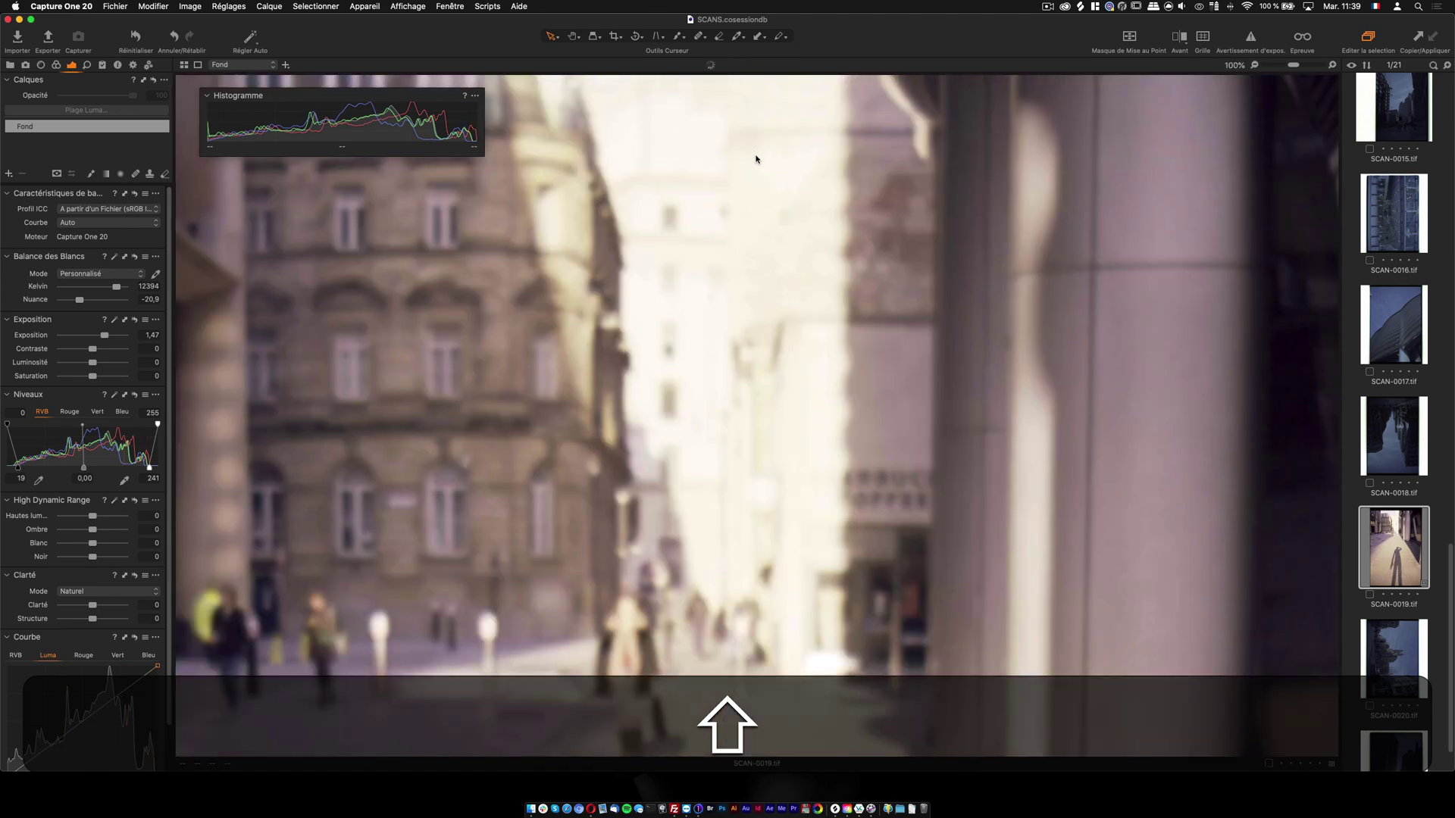
{"action": "left_click_drag", "start_coordinate": [93, 516], "coordinate": [51, 521]}
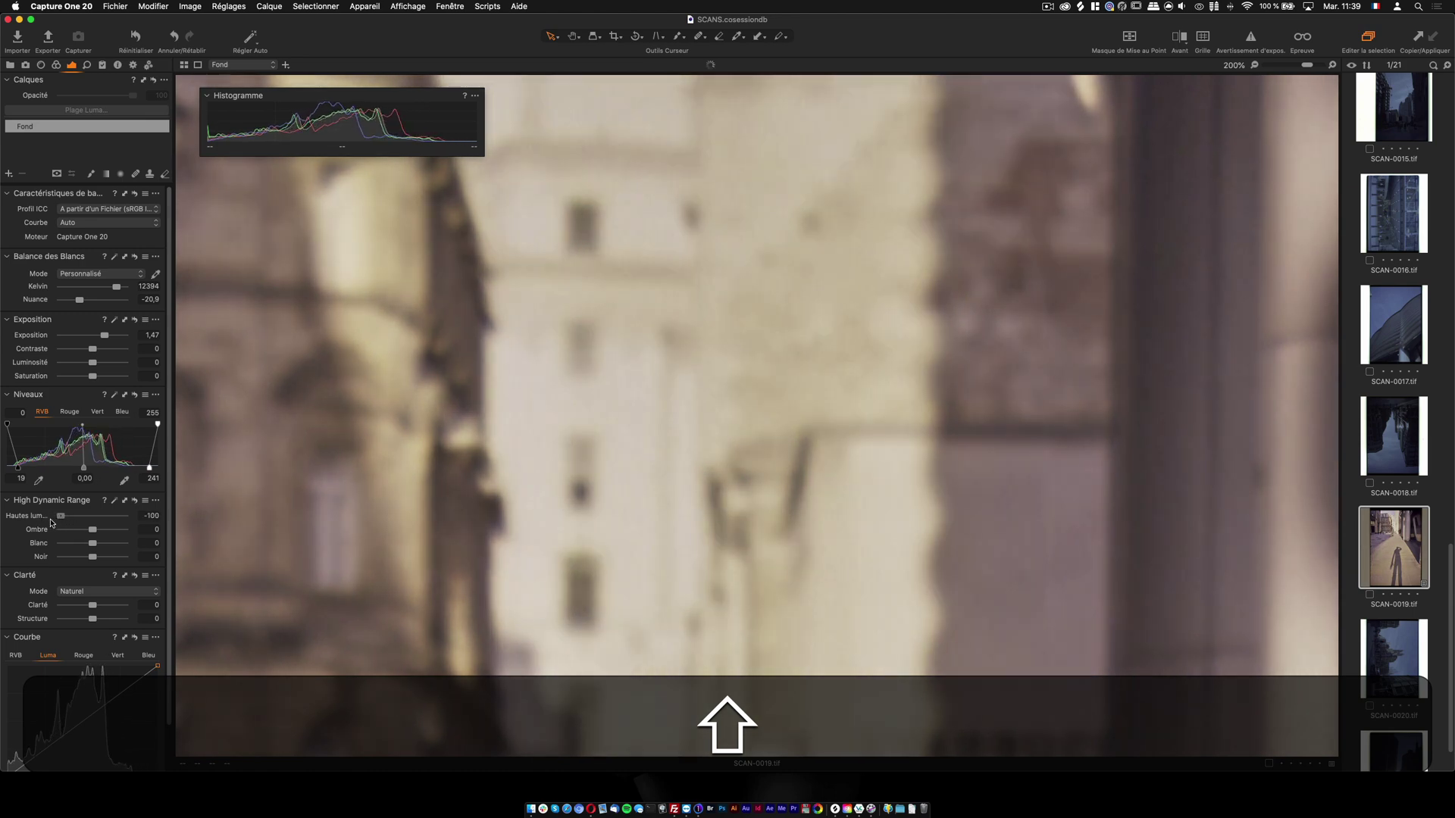
Reset the High Dynamic Range adjustments and return to the full view of the photo.
{"action": "double_click", "coordinate": [42, 521]}
{"action": "left_click", "coordinate": [135, 501]}
{"action": "scroll", "coordinate": [758, 403], "scroll_direction": "down", "scroll_amount": 5}
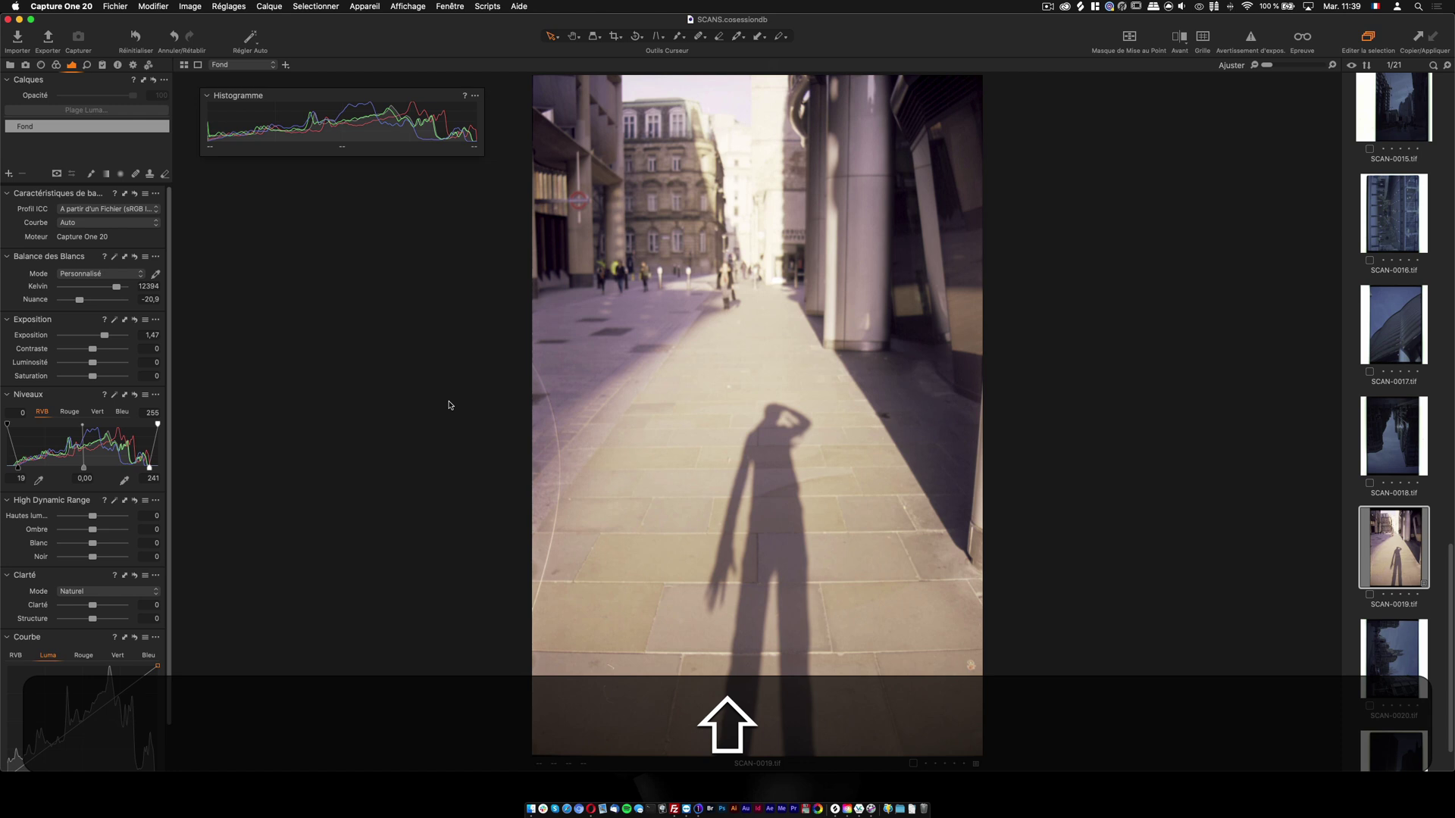
Try High Dynamic Range shadows at 74, examine the noise in the dark areas beside the column, and reset the tool.
{"action": "double_click", "coordinate": [915, 269]}
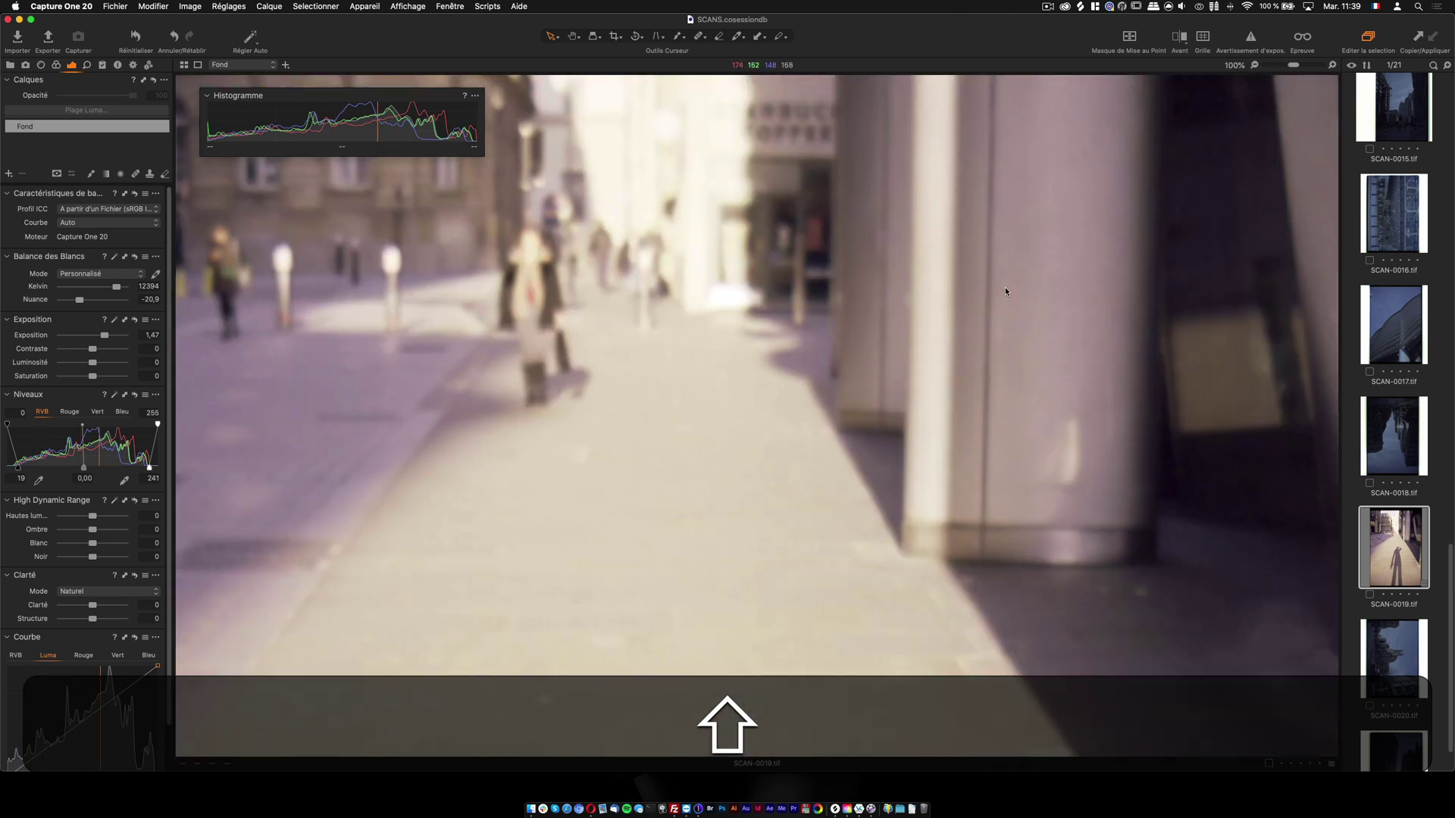
{"action": "left_click_drag", "start_coordinate": [929, 331], "coordinate": [702, 370]}
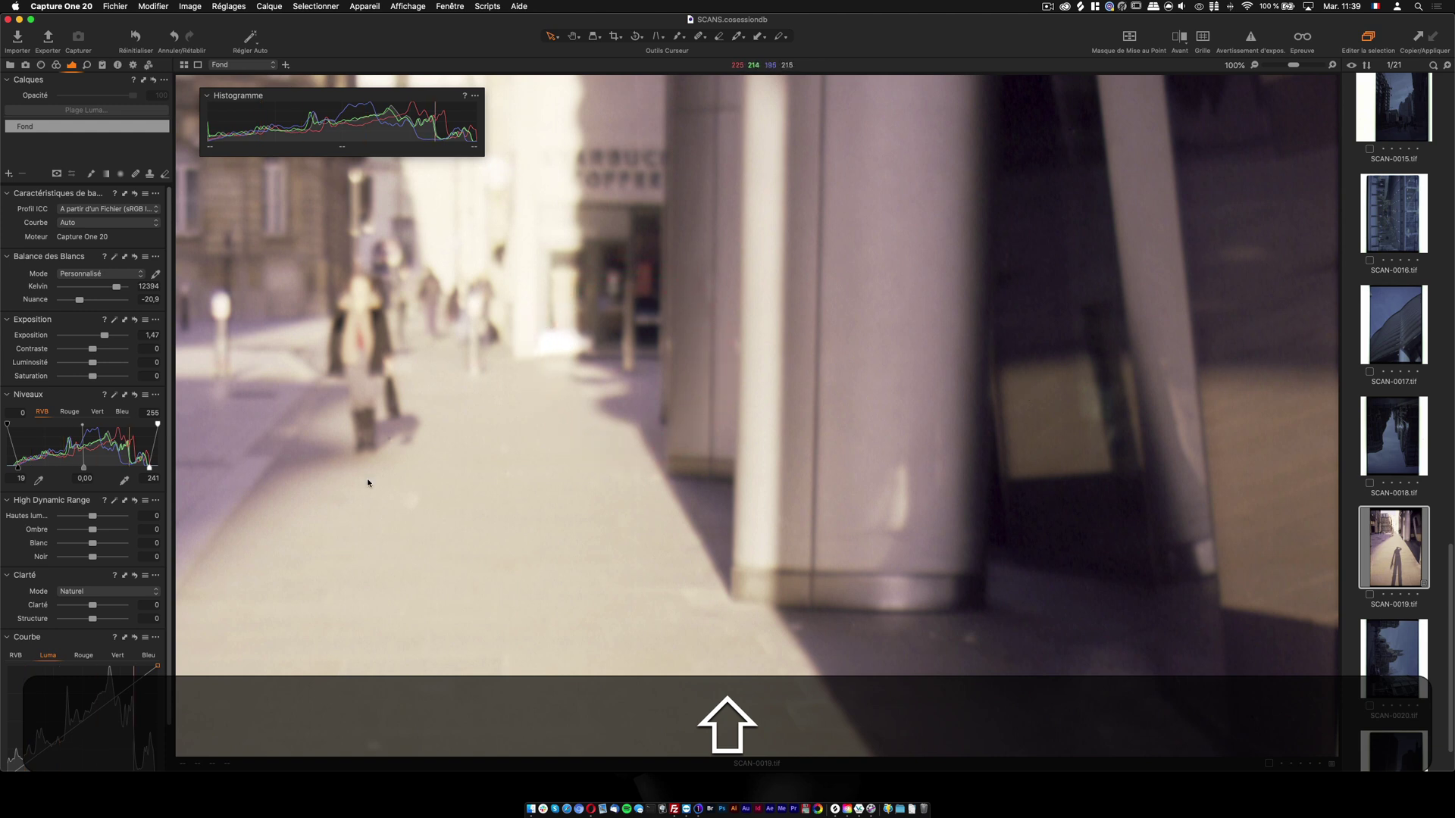
{"action": "left_click_drag", "start_coordinate": [97, 532], "coordinate": [118, 533]}
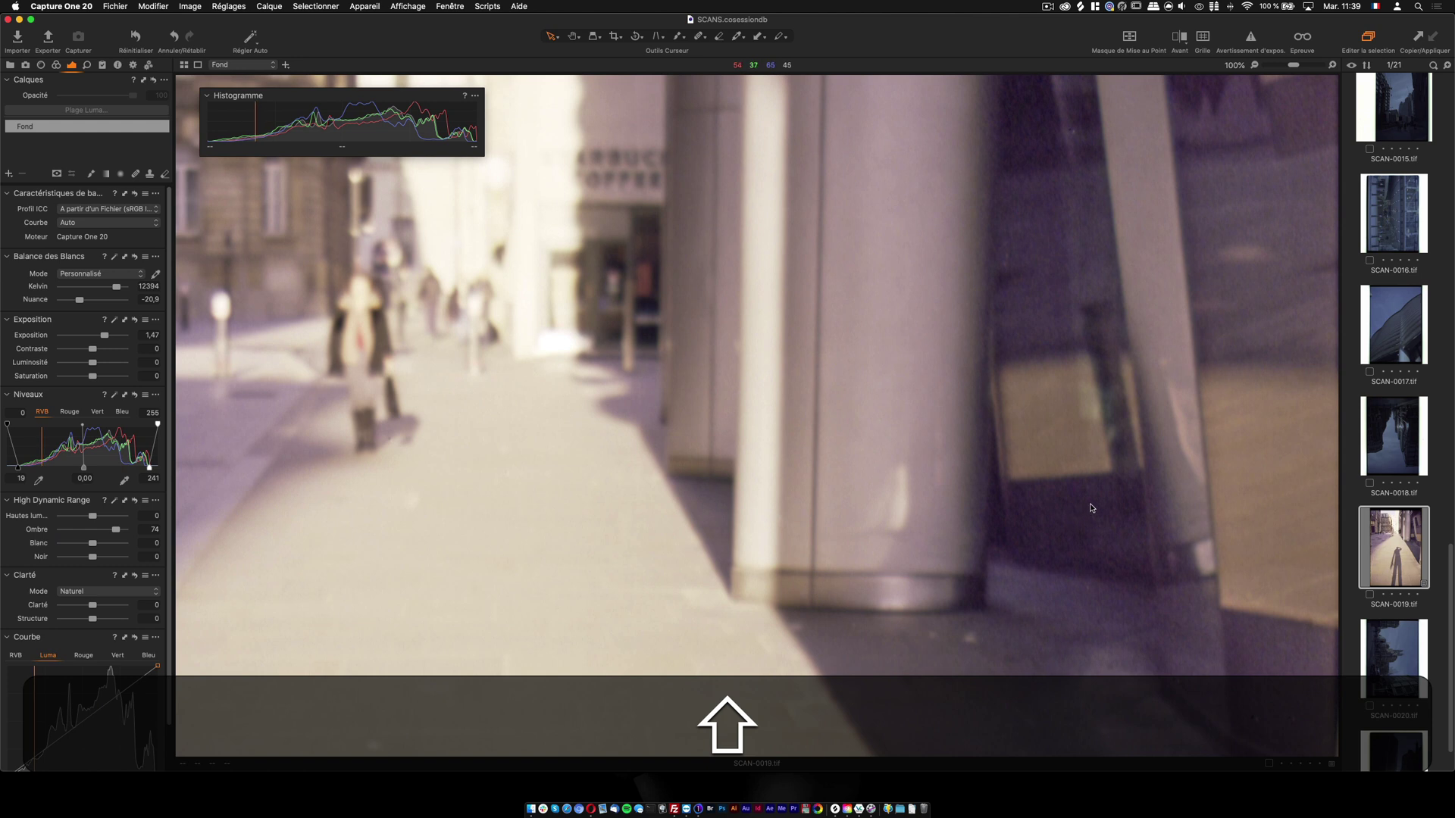
{"action": "scroll", "coordinate": [1098, 523], "scroll_direction": "up", "scroll_amount": 1}
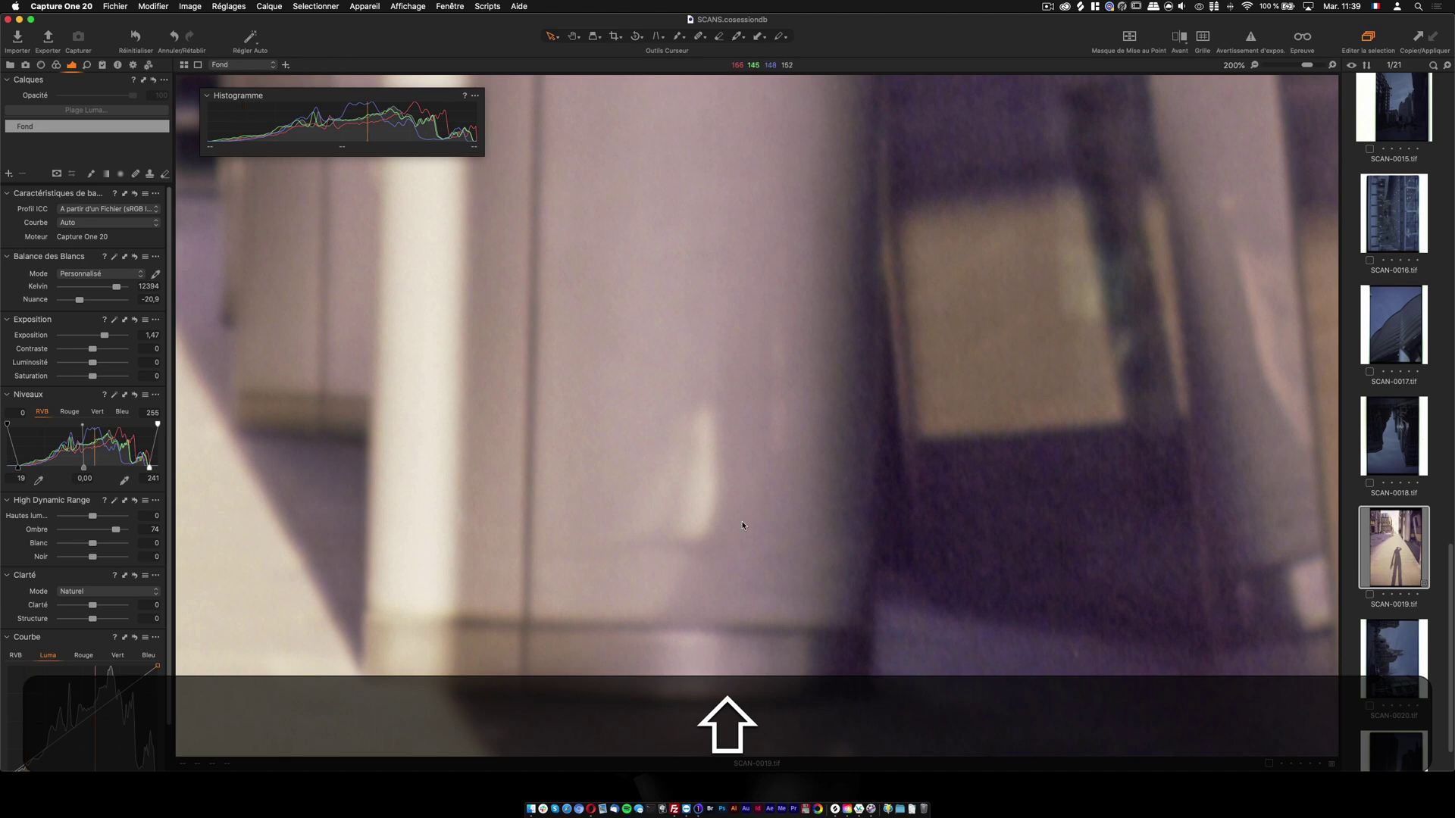
{"action": "scroll", "coordinate": [744, 520], "scroll_direction": "down", "scroll_amount": 2}
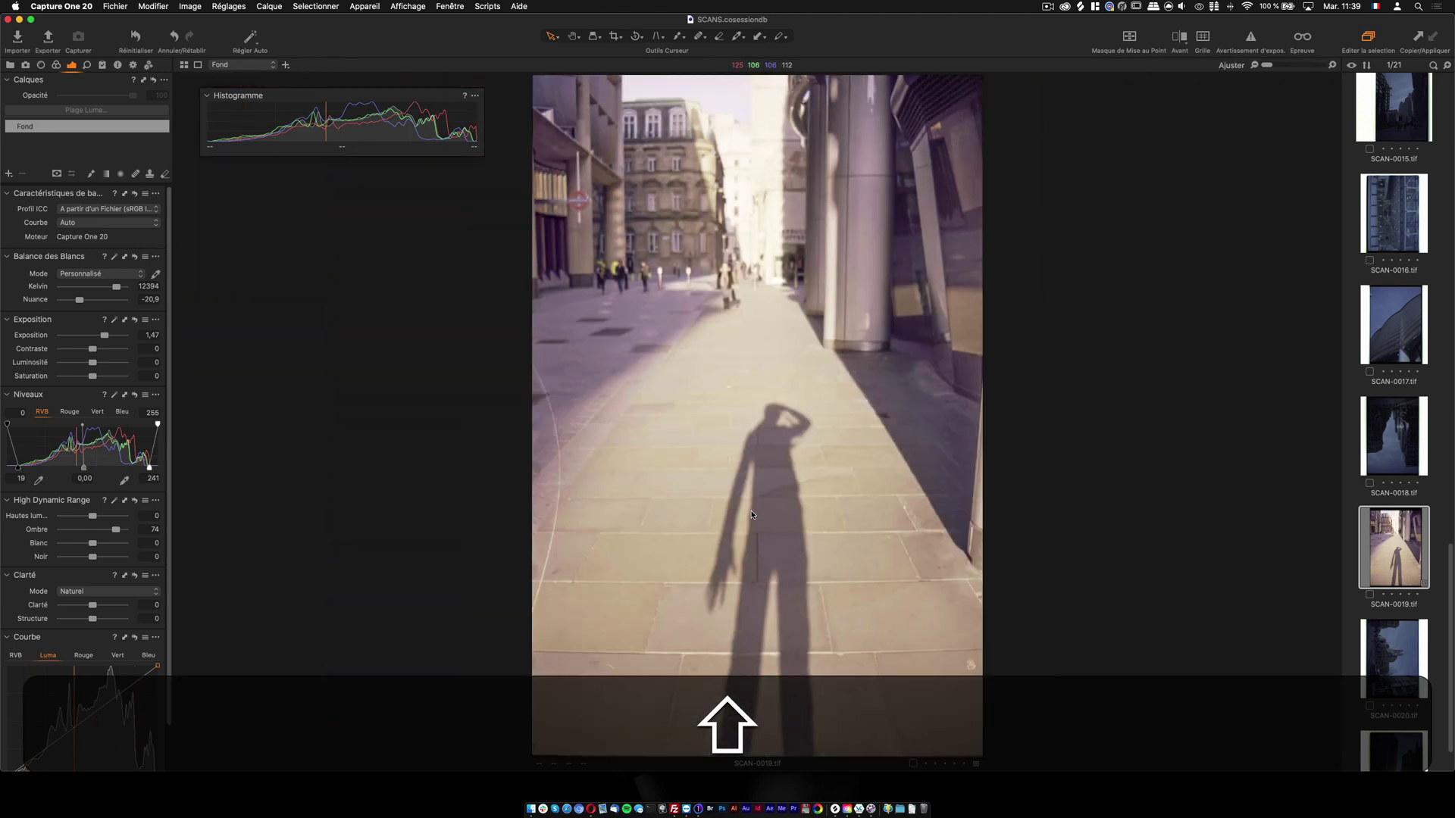
{"action": "scroll", "coordinate": [928, 312], "scroll_direction": "up", "scroll_amount": 2}
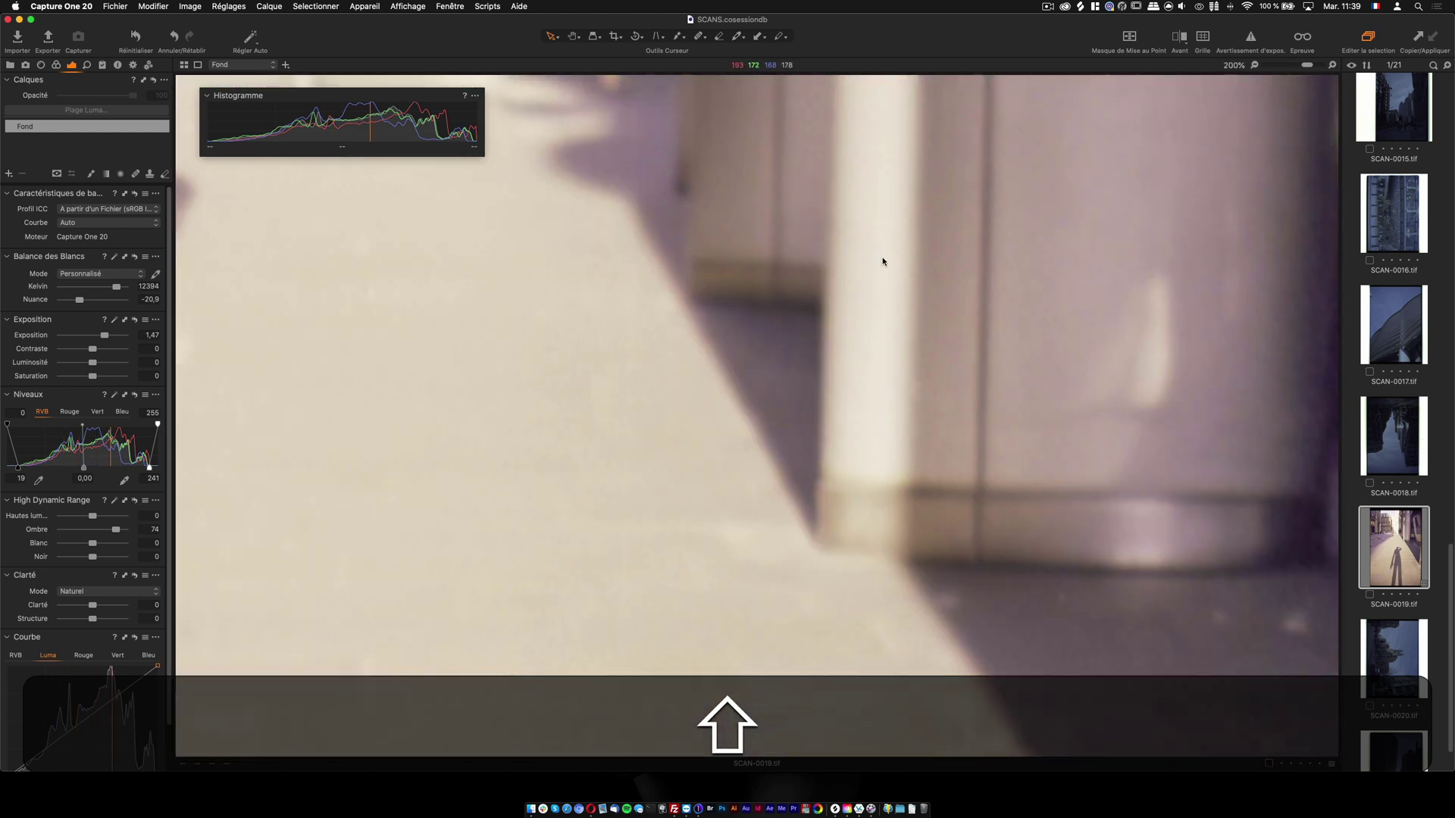
{"action": "left_click_drag", "start_coordinate": [1127, 363], "coordinate": [718, 376]}
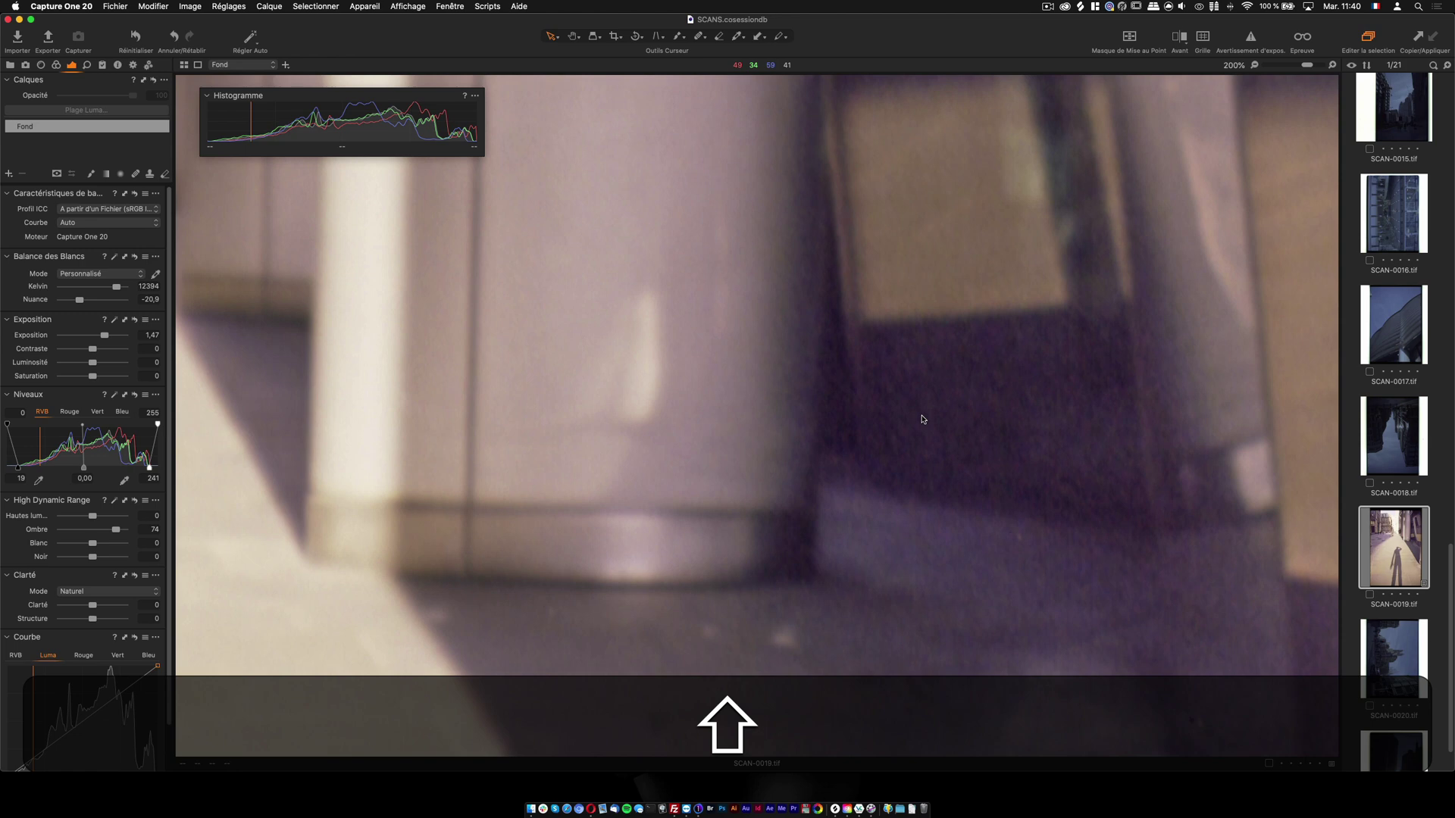
{"action": "scroll", "coordinate": [823, 431], "scroll_direction": "down", "scroll_amount": 5}
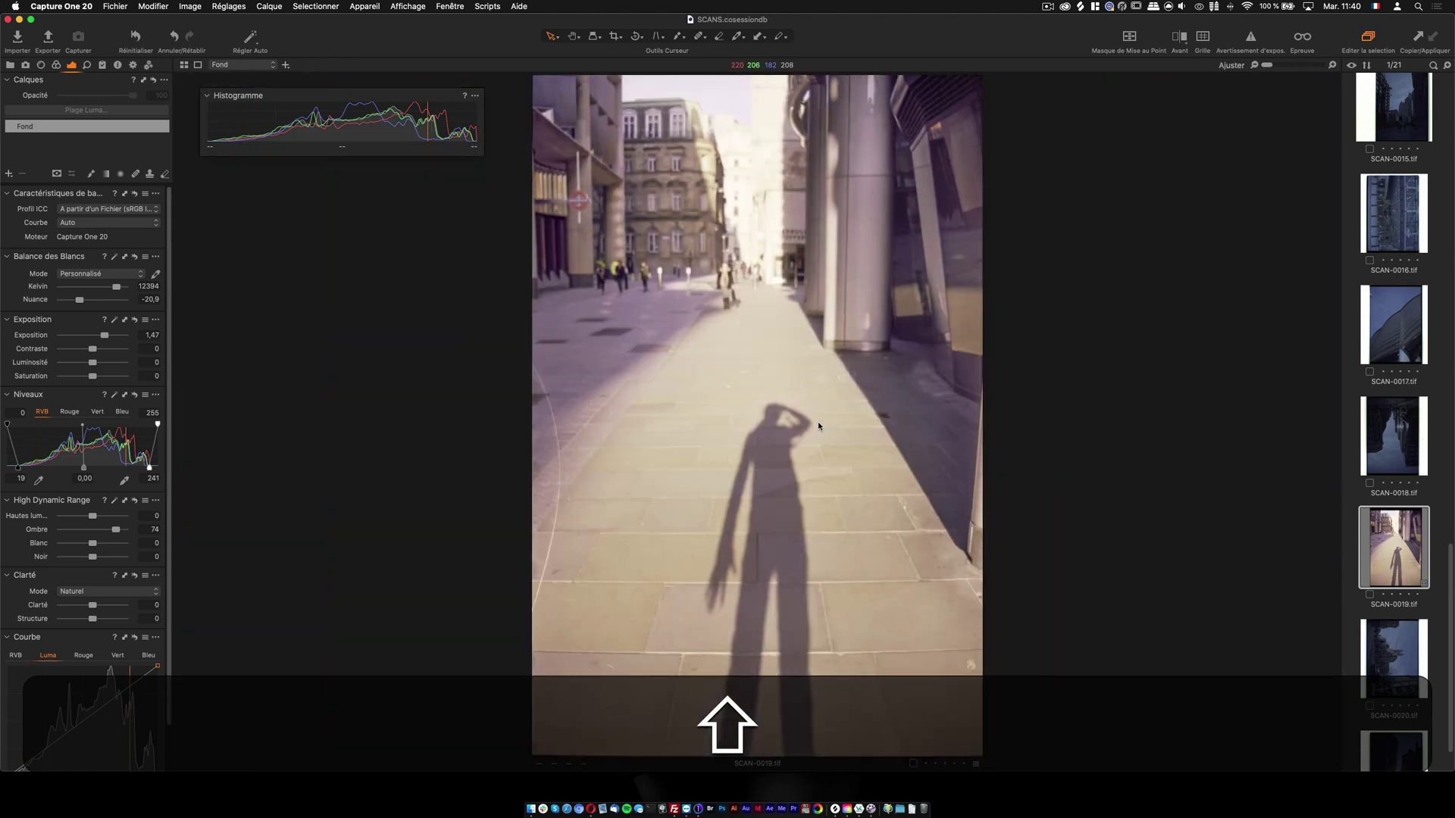
{"action": "left_click", "coordinate": [135, 501]}
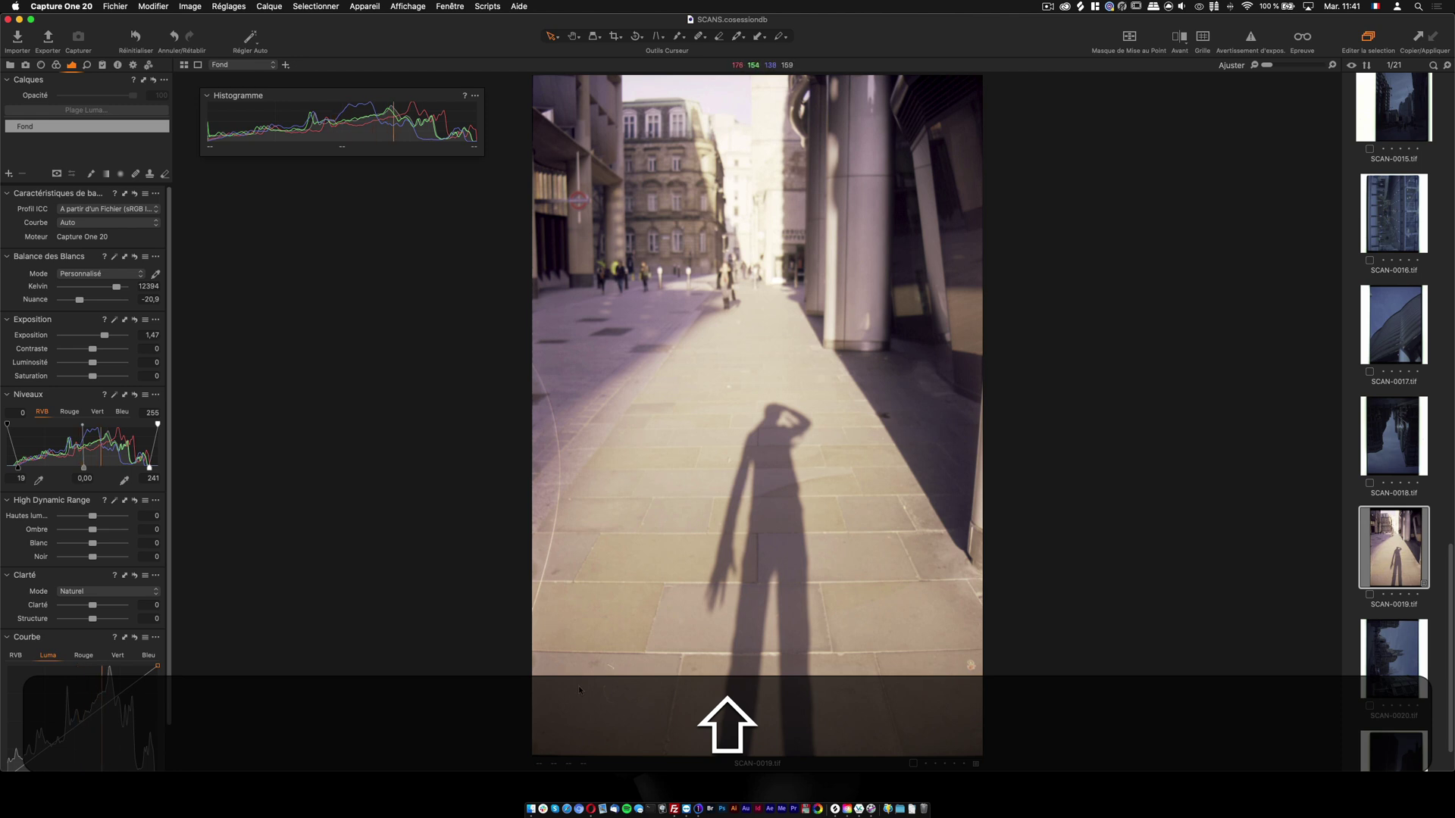
Heal the two hair-like scratches on the lower-left paving slab with the healing mask brush.
{"action": "scroll", "coordinate": [611, 705], "scroll_direction": "up", "scroll_amount": 2}
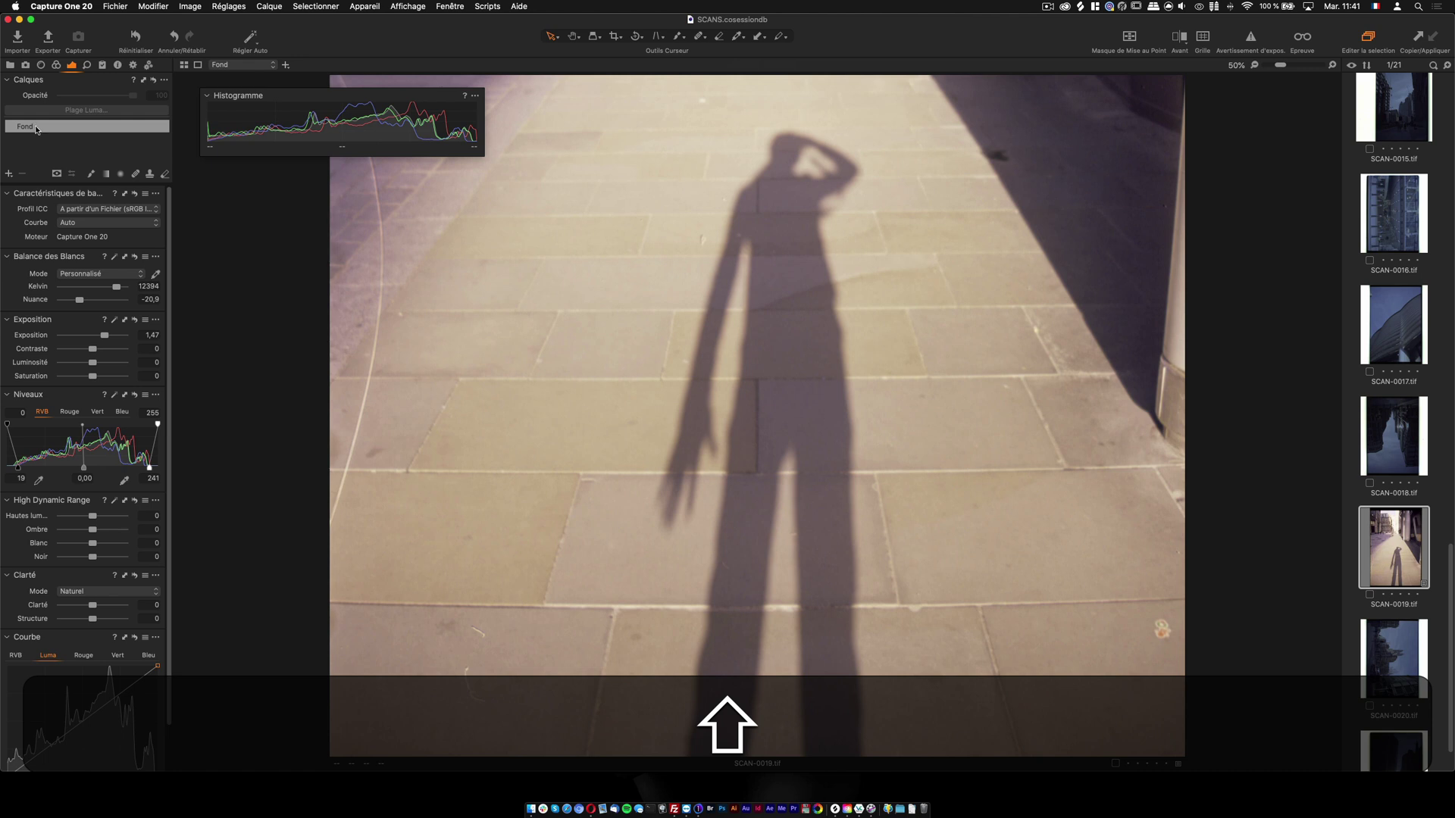
{"action": "left_click", "coordinate": [700, 38]}
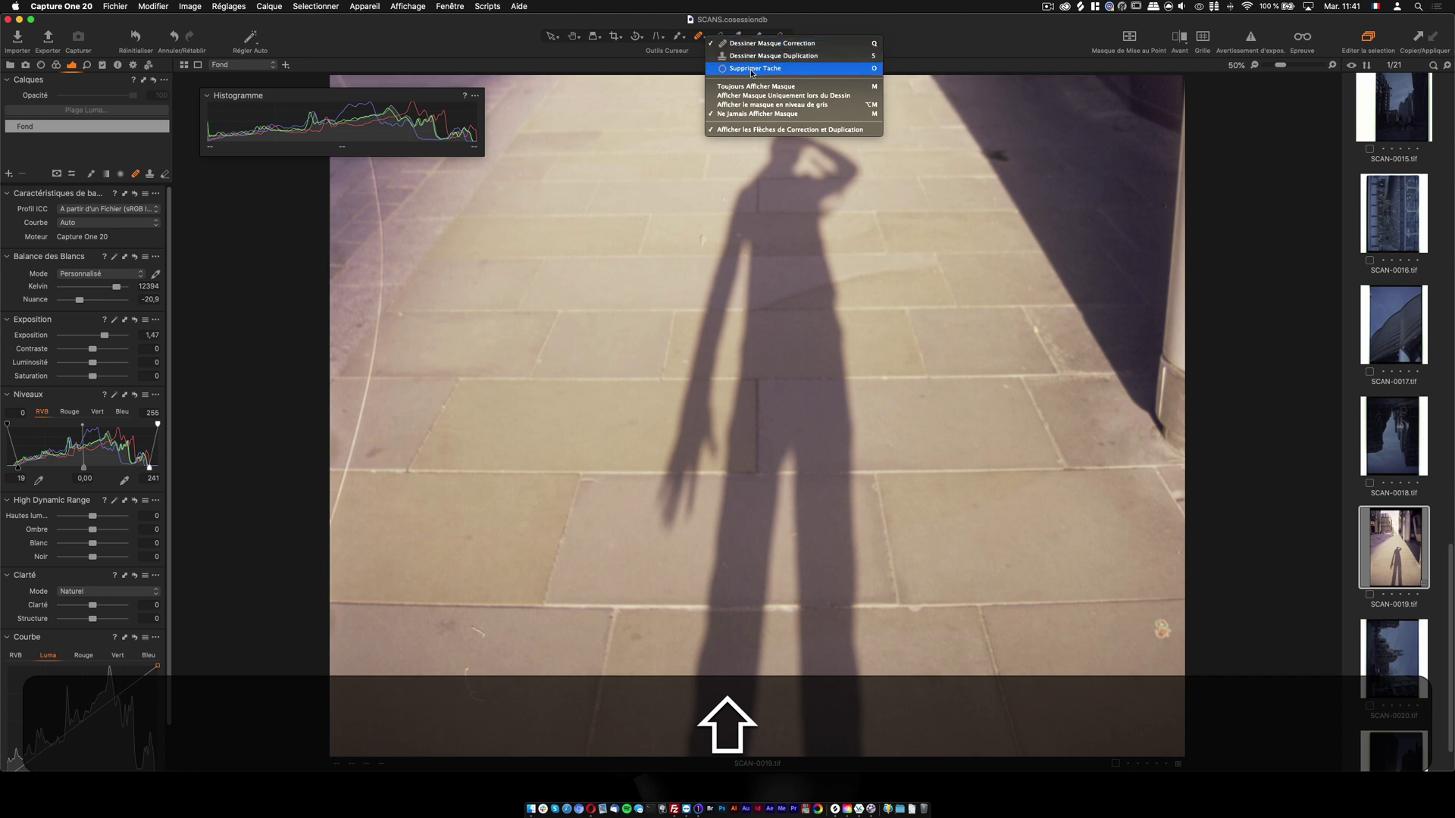
{"action": "left_click", "coordinate": [761, 44]}
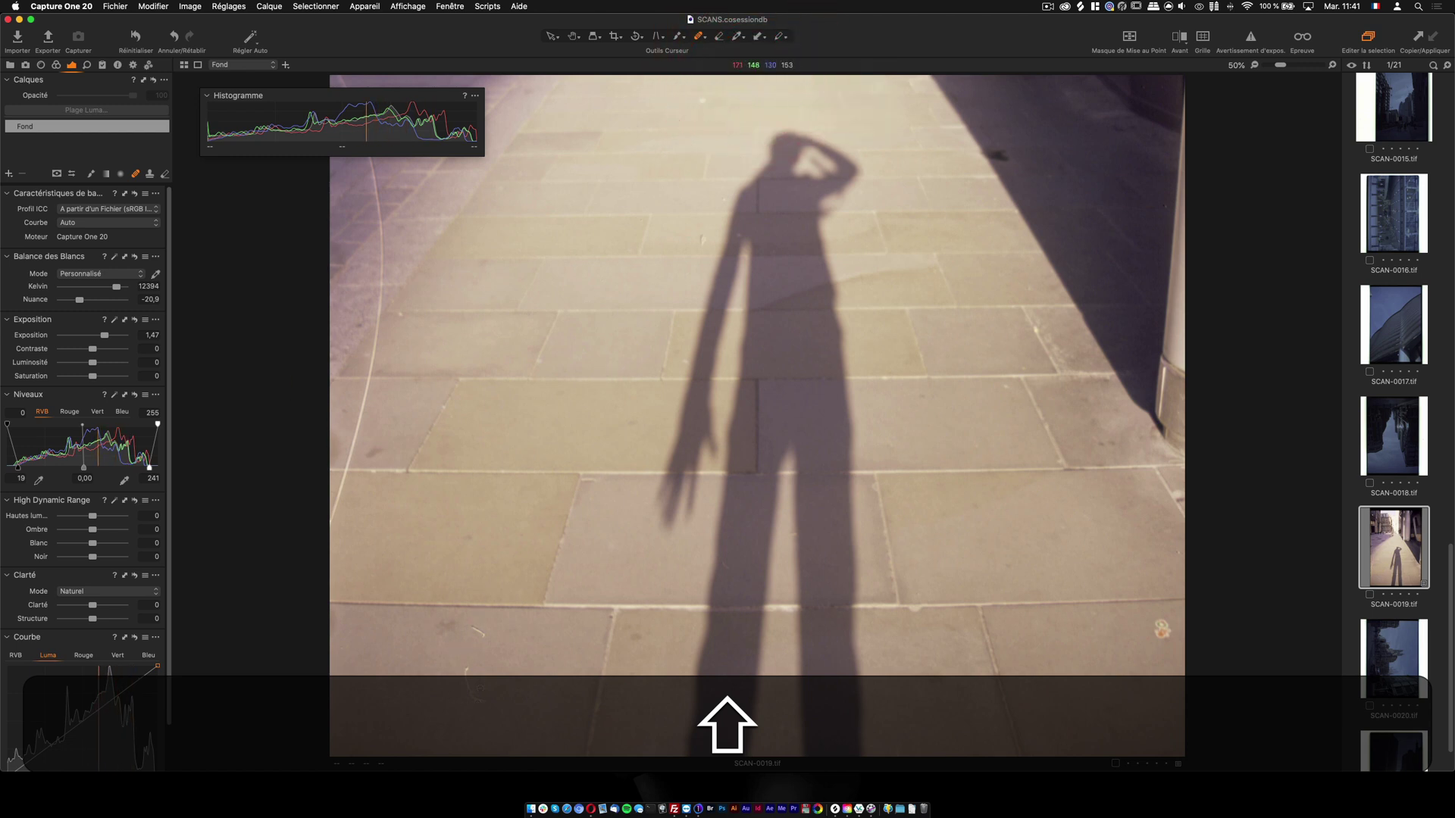
{"action": "scroll", "coordinate": [475, 637], "scroll_direction": "up", "scroll_amount": 5}
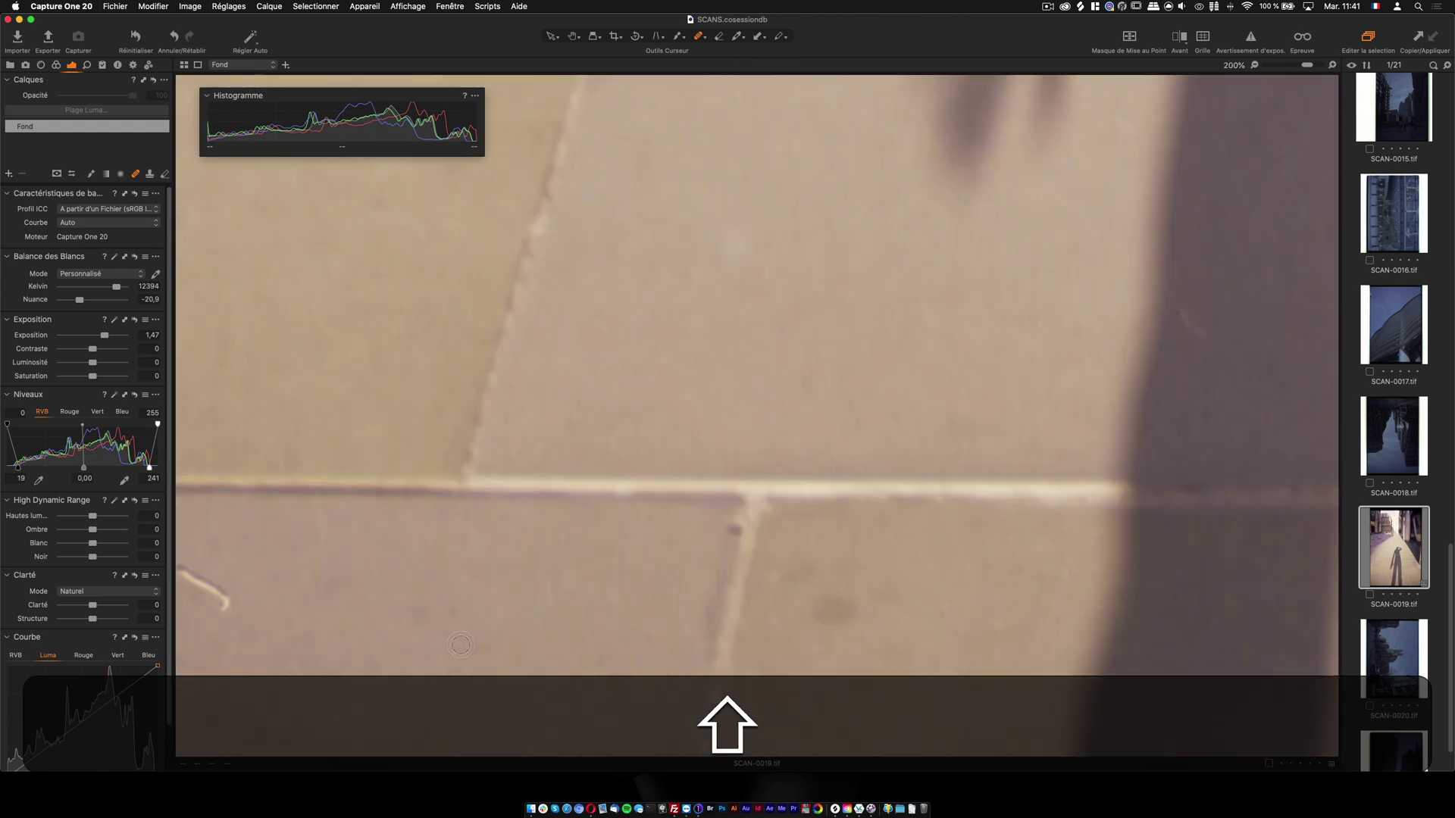
{"action": "left_click_drag", "start_coordinate": [449, 349], "coordinate": [900, 222]}
{"action": "mouse_move", "coordinate": [640, 421]}
{"action": "left_mouse_down"}
{"action": "mouse_move", "coordinate": [686, 446]}
{"action": "mouse_move", "coordinate": [691, 466]}
{"action": "left_mouse_up"}
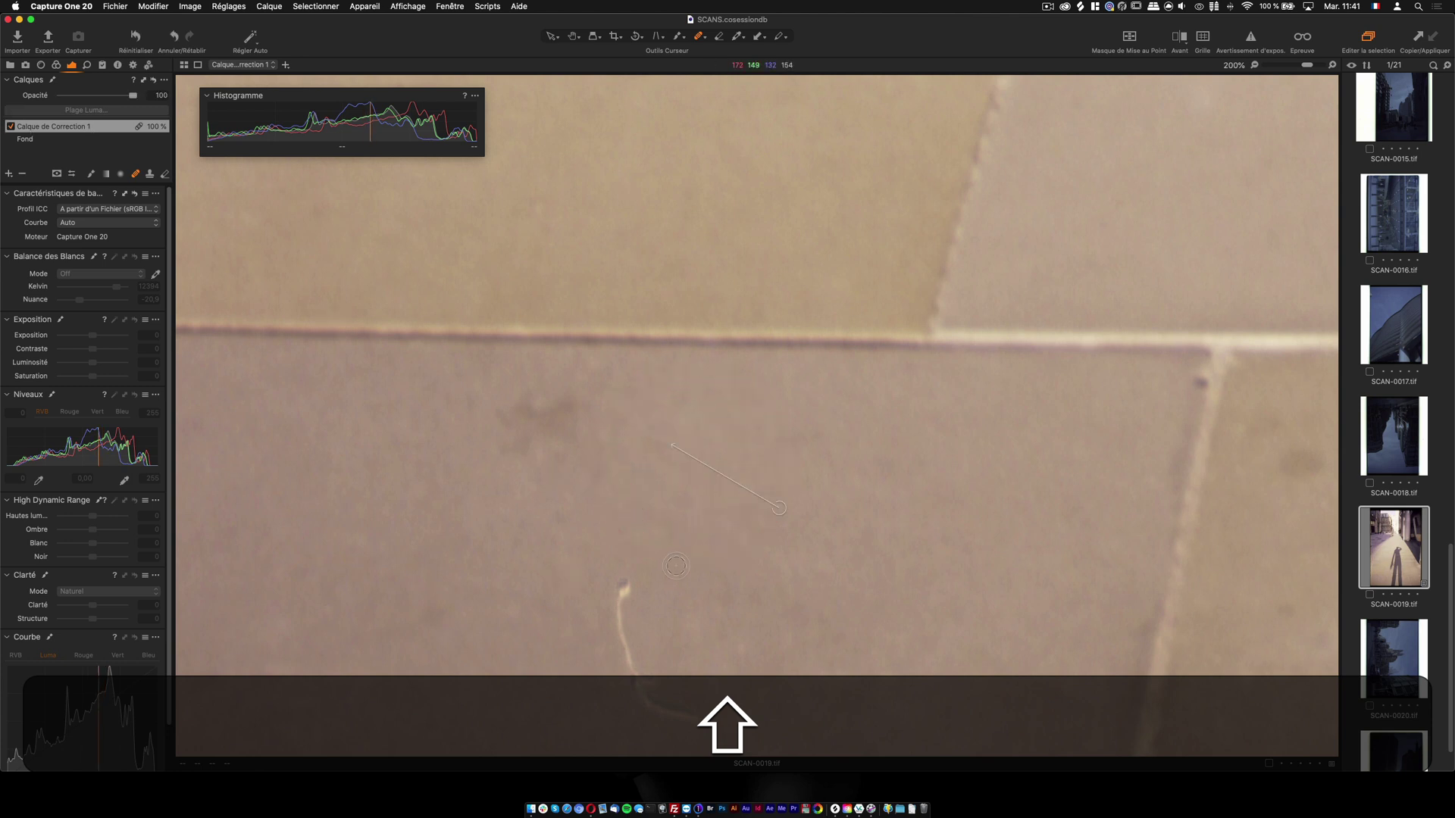
{"action": "mouse_move", "coordinate": [623, 585]}
{"action": "left_mouse_down"}
{"action": "mouse_move", "coordinate": [645, 704]}
{"action": "mouse_move", "coordinate": [697, 716]}
{"action": "left_mouse_up"}
Heal the orange blotch on the paving slab in the photo's lower-right corner.
{"action": "left_click_drag", "start_coordinate": [1059, 471], "coordinate": [341, 399]}
{"action": "left_click_drag", "start_coordinate": [1165, 421], "coordinate": [426, 361]}
{"action": "left_click_drag", "start_coordinate": [1077, 351], "coordinate": [438, 282]}
{"action": "left_click_drag", "start_coordinate": [854, 326], "coordinate": [860, 361]}
{"action": "mouse_move", "coordinate": [1275, 310]}
{"action": "left_mouse_down"}
{"action": "mouse_move", "coordinate": [1228, 299]}
{"action": "mouse_move", "coordinate": [1263, 279]}
{"action": "mouse_move", "coordinate": [1251, 265]}
{"action": "mouse_move", "coordinate": [1239, 290]}
{"action": "mouse_move", "coordinate": [1244, 252]}
{"action": "mouse_move", "coordinate": [1278, 304]}
{"action": "mouse_move", "coordinate": [1228, 298]}
{"action": "left_mouse_up"}
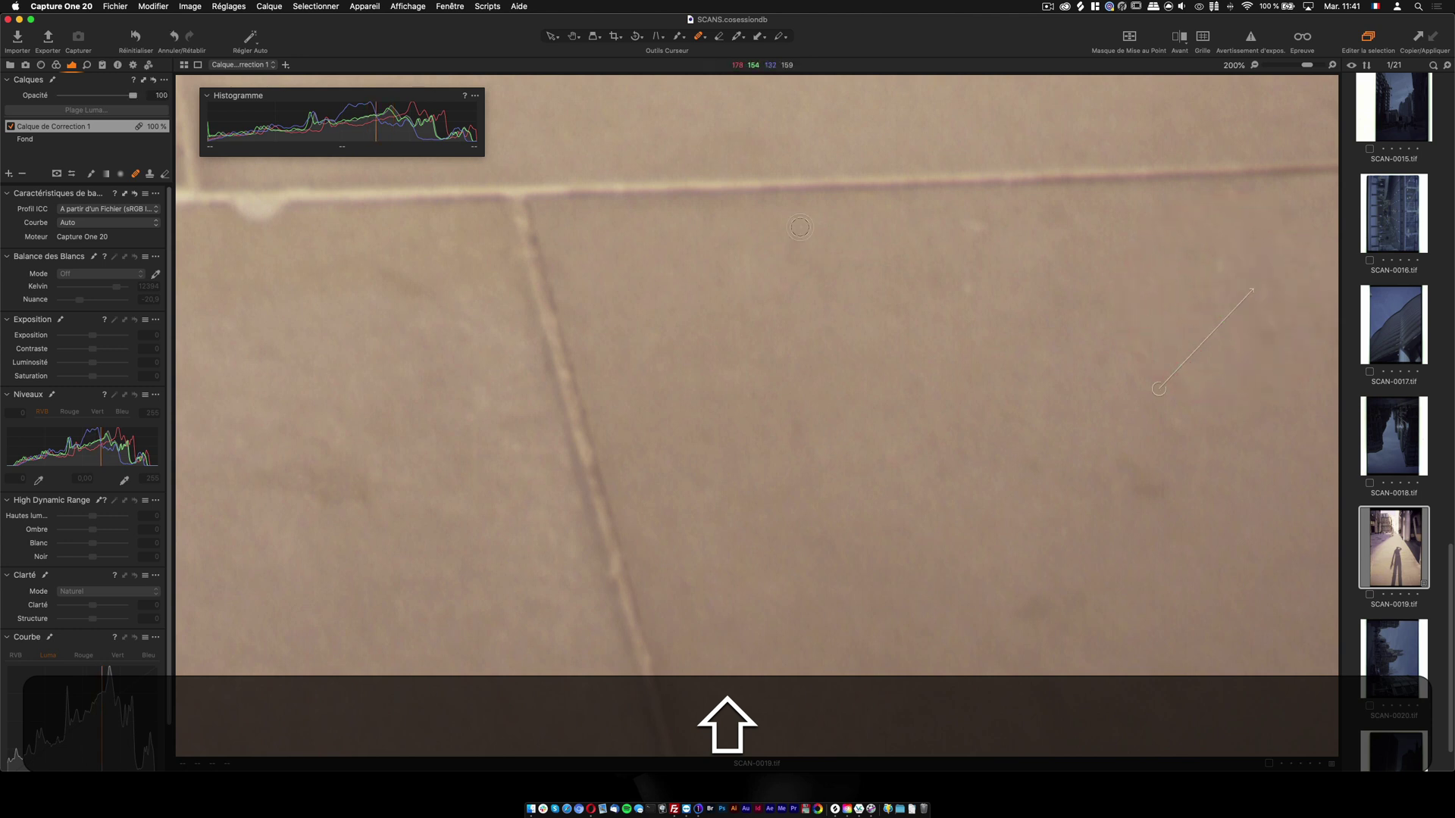
Heal the three small specks on the sunlit paving beside the shadow's arm and shoulder.
{"action": "left_click_drag", "start_coordinate": [785, 218], "coordinate": [1280, 556]}
{"action": "left_click_drag", "start_coordinate": [1179, 623], "coordinate": [1183, 622]}
{"action": "left_click_drag", "start_coordinate": [745, 205], "coordinate": [740, 240]}
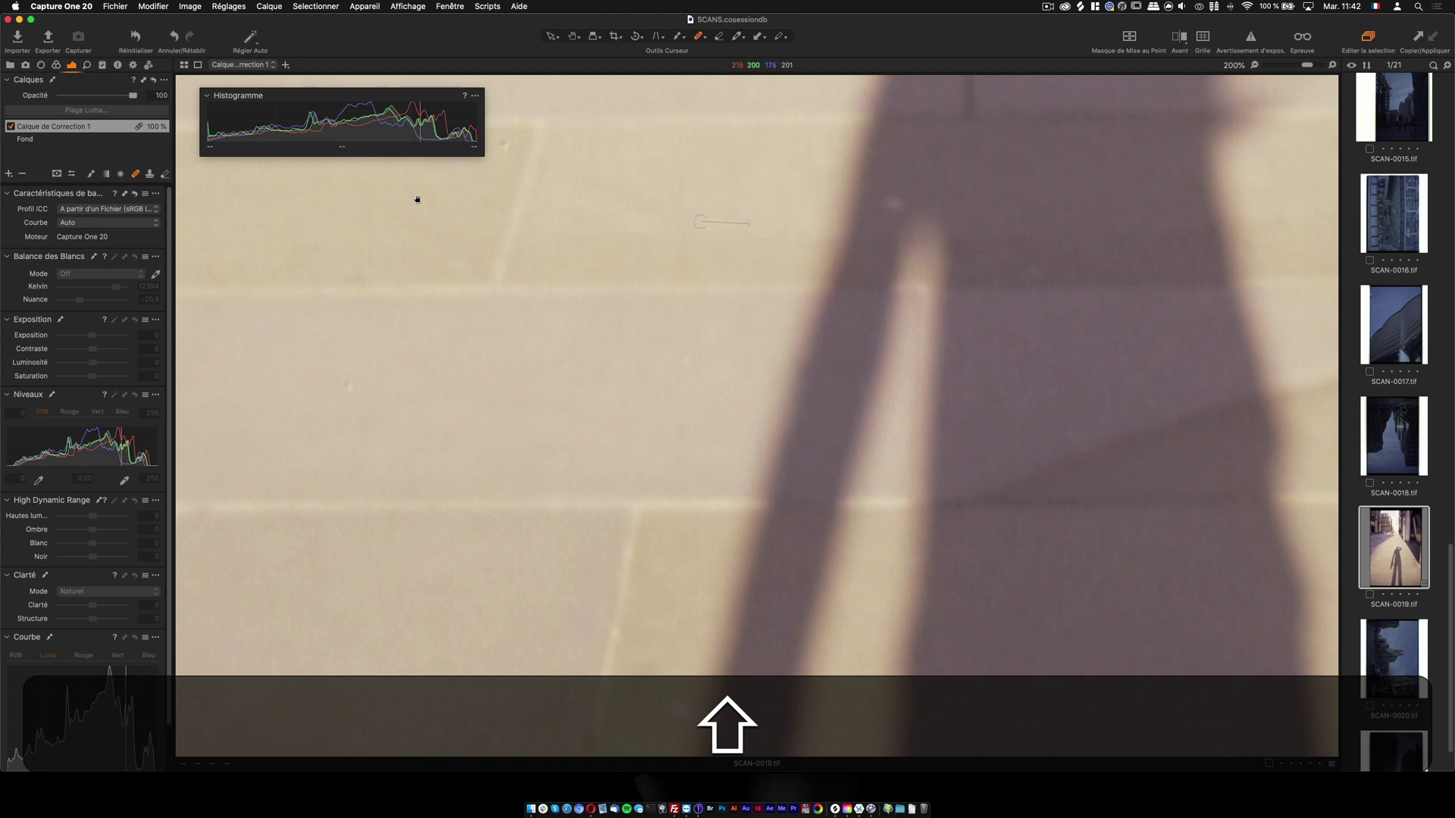
{"action": "left_click_drag", "start_coordinate": [439, 208], "coordinate": [906, 456]}
{"action": "left_click", "coordinate": [984, 399]}
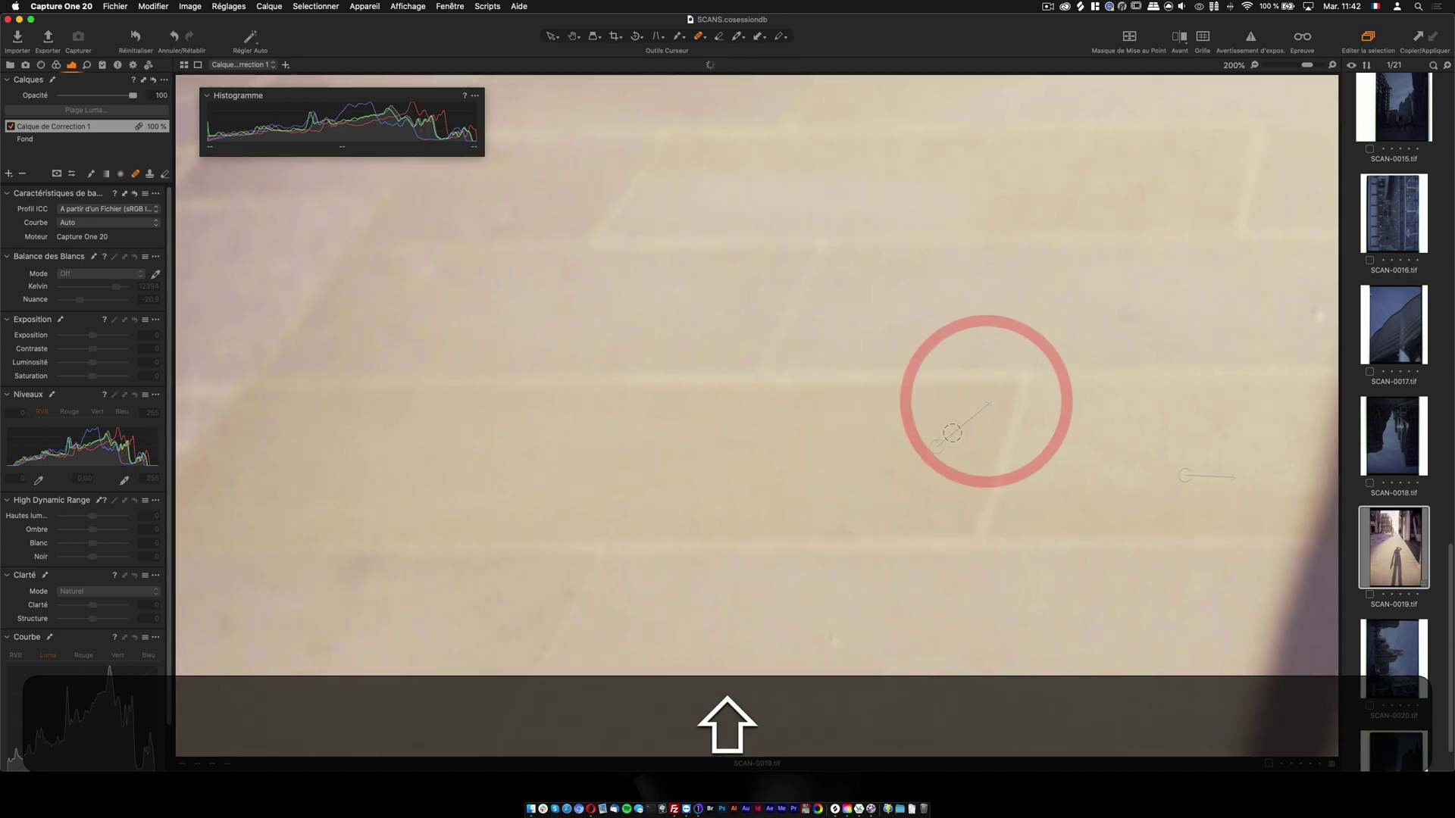
{"action": "left_click_drag", "start_coordinate": [1097, 292], "coordinate": [572, 348]}
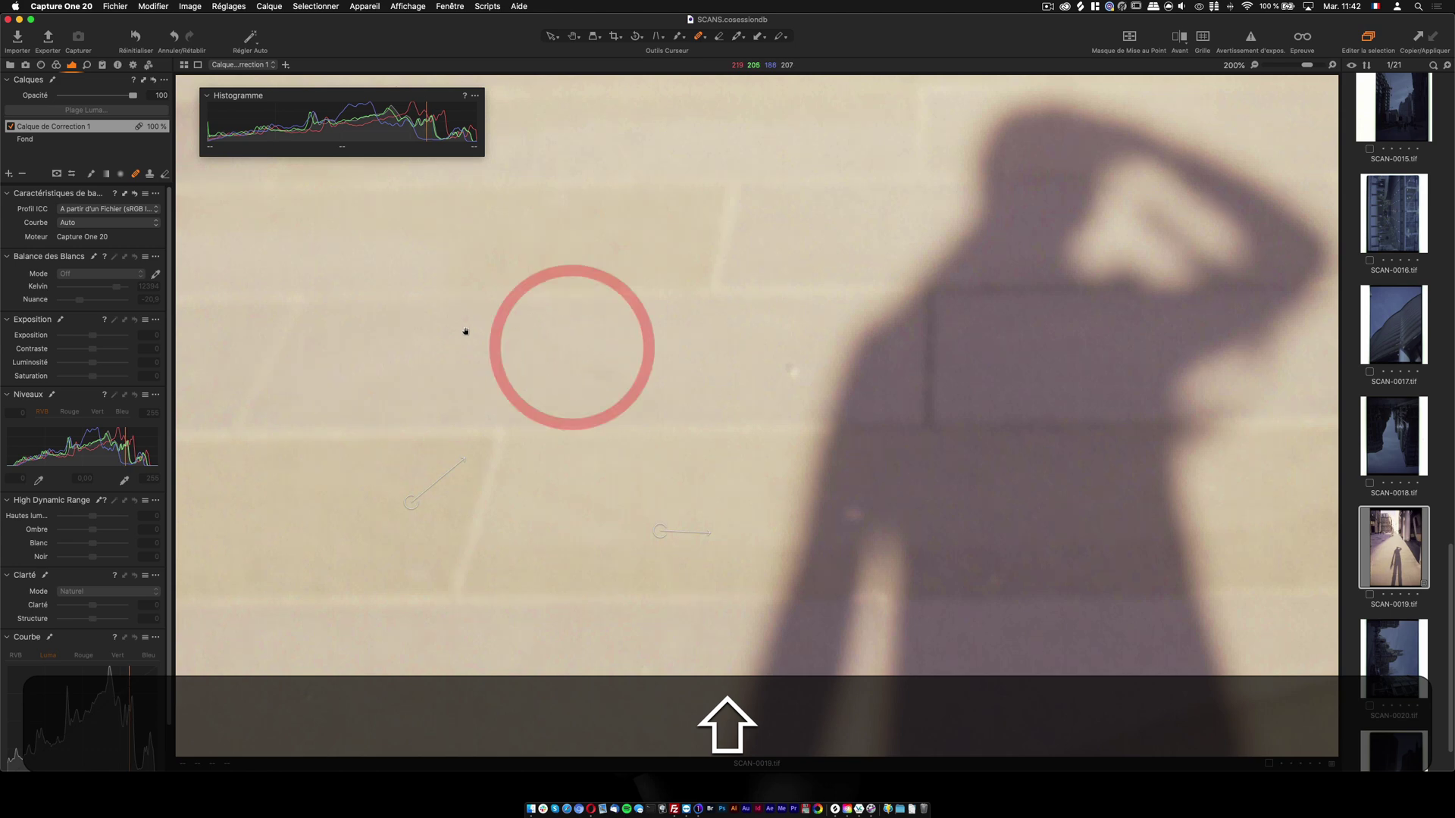
{"action": "left_click", "coordinate": [788, 373]}
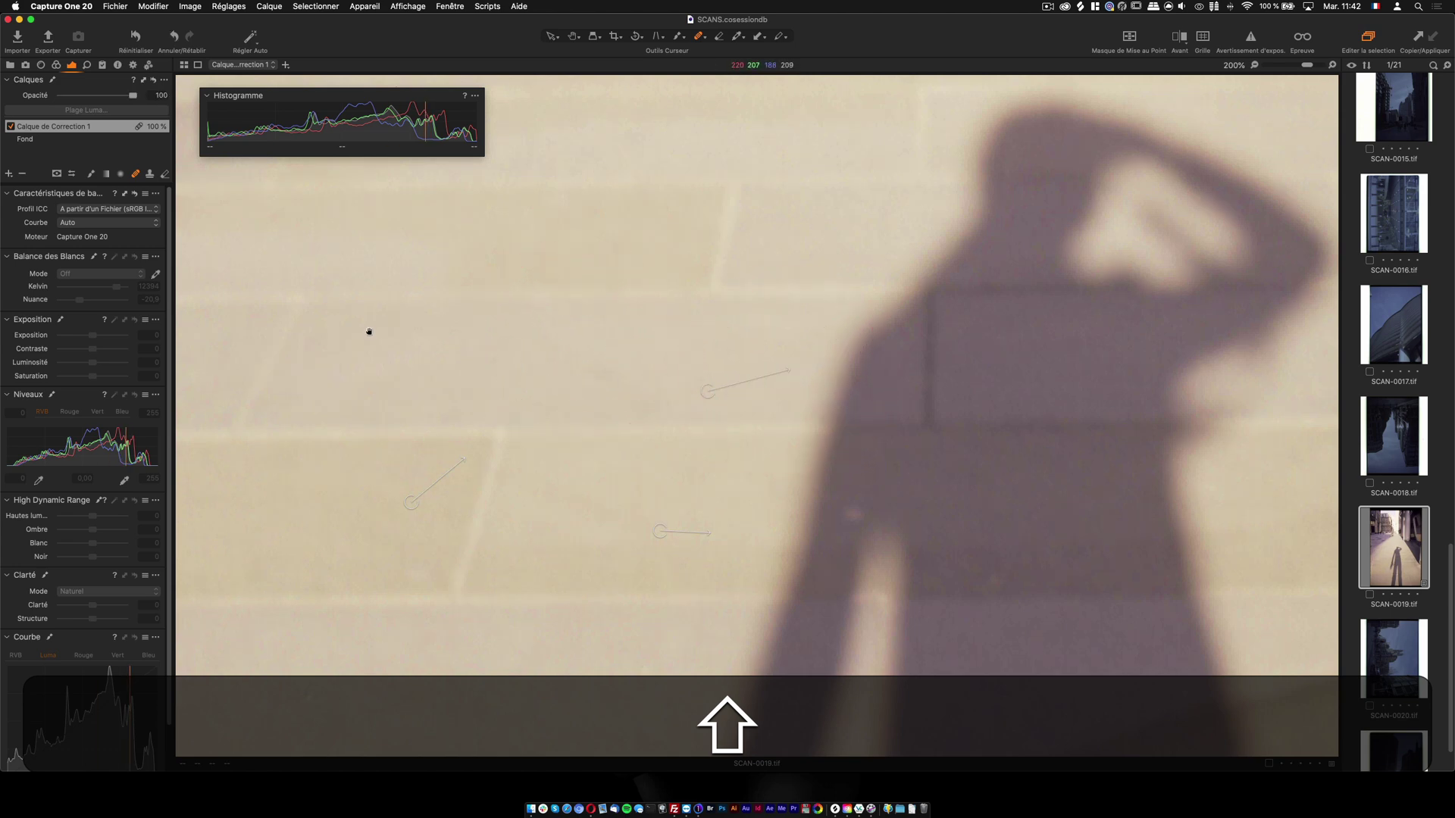
Examine the long curved scratch running down the paving along the photo's left edge.
{"action": "left_click_drag", "start_coordinate": [361, 332], "coordinate": [1110, 352]}
{"action": "left_click_drag", "start_coordinate": [872, 367], "coordinate": [1095, 321]}
{"action": "left_click_drag", "start_coordinate": [766, 307], "coordinate": [752, 644]}
{"action": "left_click_drag", "start_coordinate": [607, 432], "coordinate": [612, 570]}
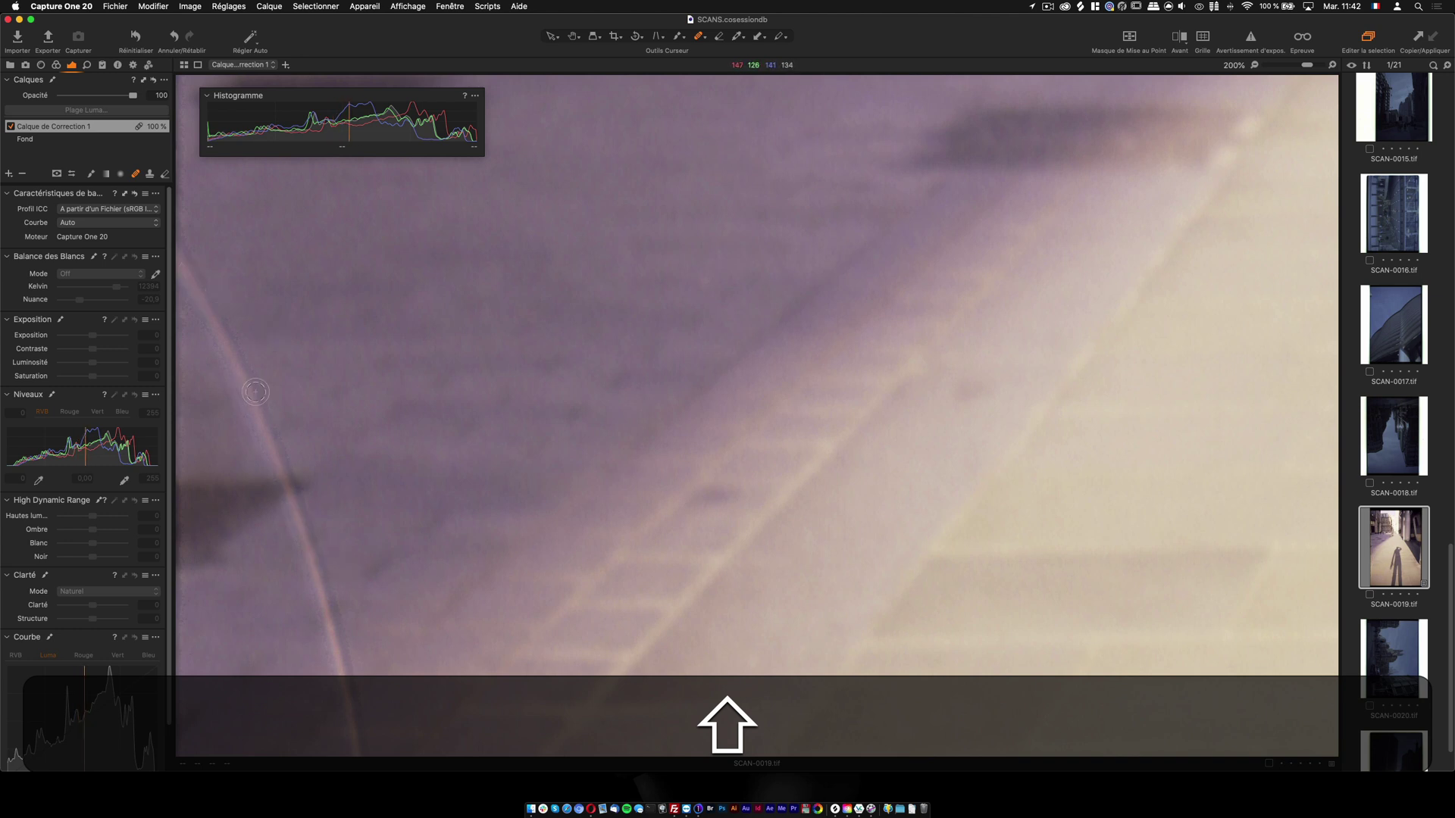
{"action": "left_click_drag", "start_coordinate": [402, 428], "coordinate": [486, 137]}
{"action": "left_click_drag", "start_coordinate": [506, 425], "coordinate": [518, 216]}
{"action": "left_click_drag", "start_coordinate": [494, 492], "coordinate": [485, 273]}
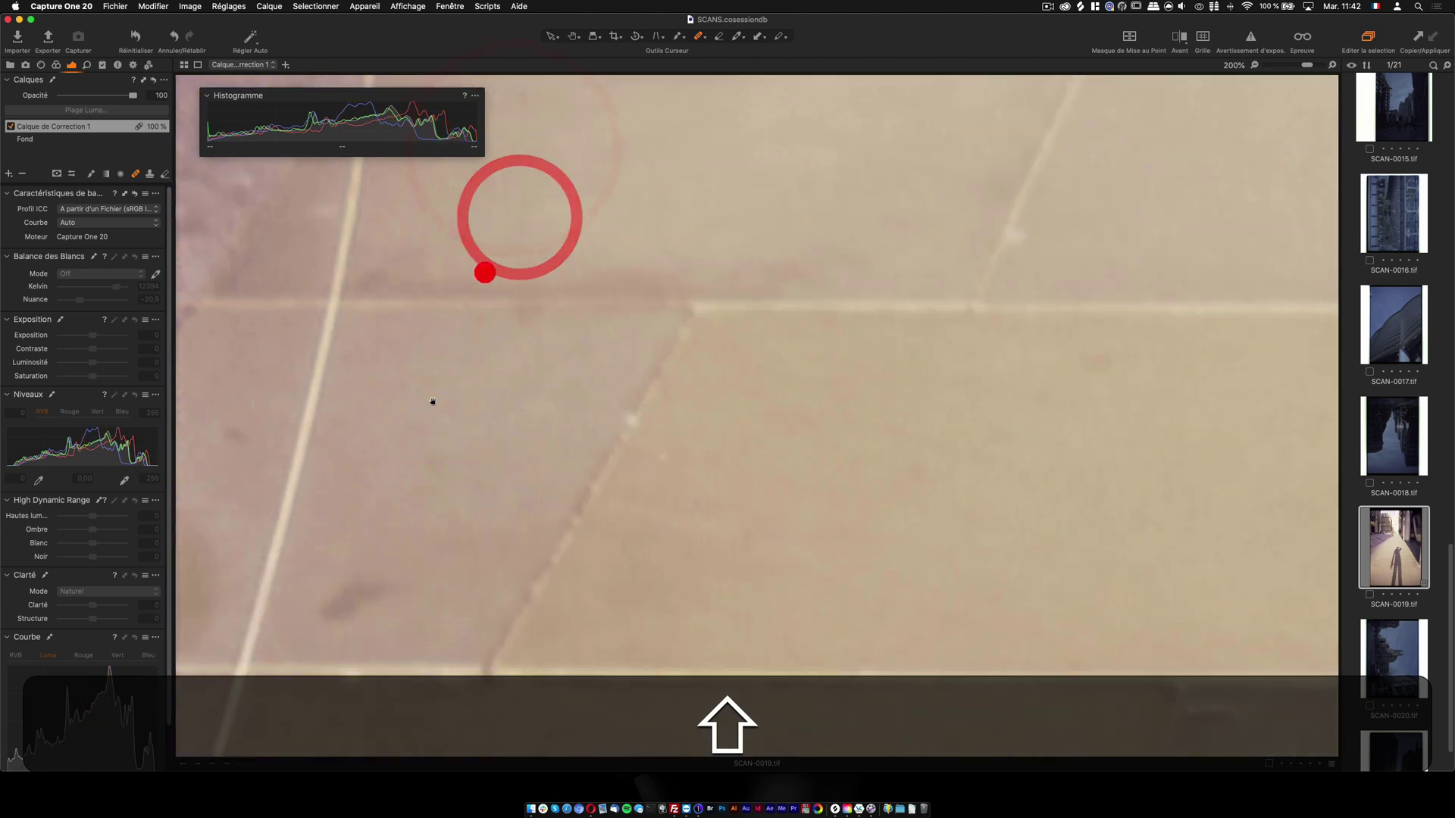
{"action": "left_click_drag", "start_coordinate": [439, 482], "coordinate": [478, 266]}
{"action": "left_click_drag", "start_coordinate": [331, 490], "coordinate": [379, 400]}
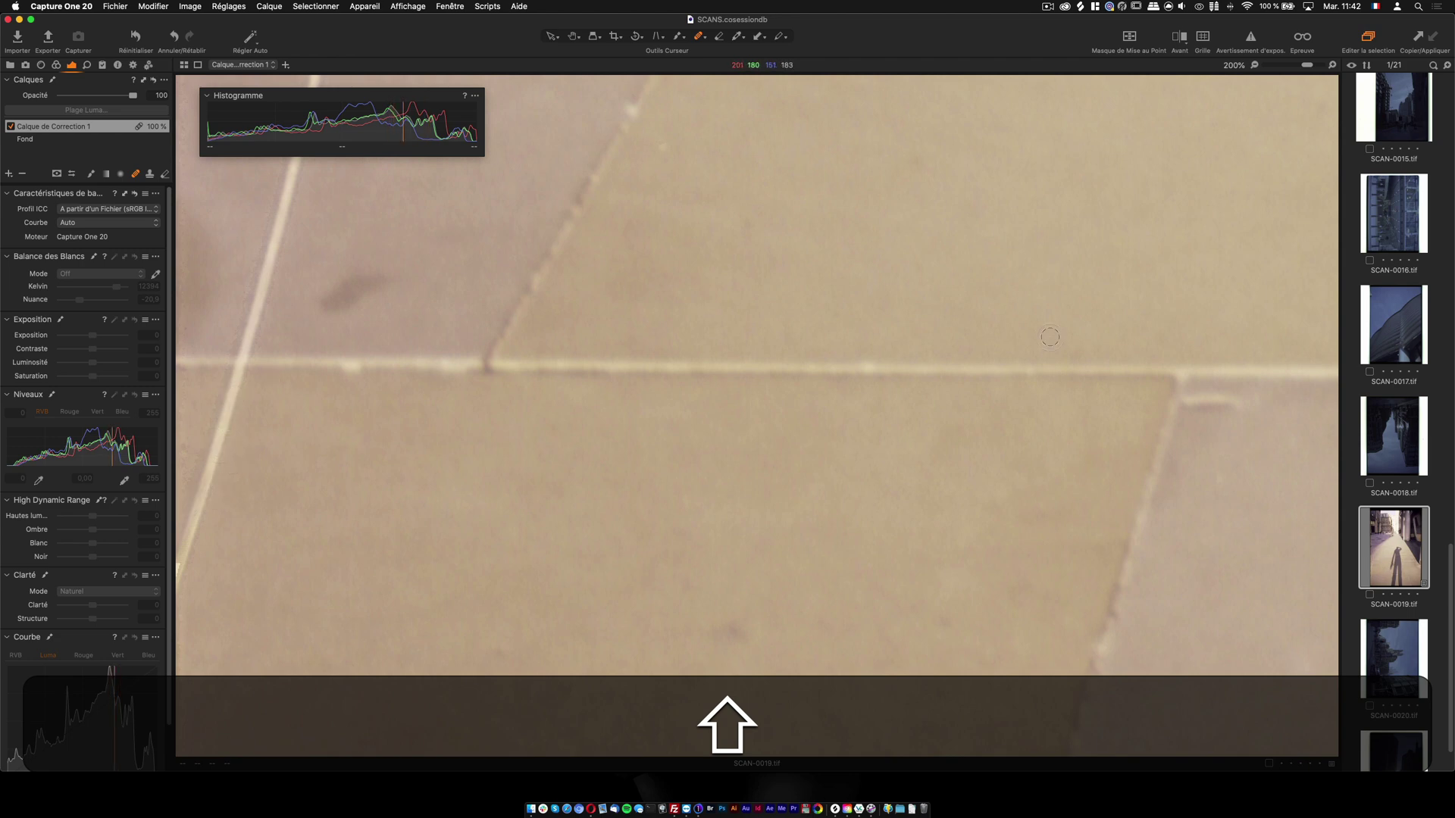
{"action": "scroll", "coordinate": [1202, 446], "scroll_direction": "down", "scroll_amount": 4}
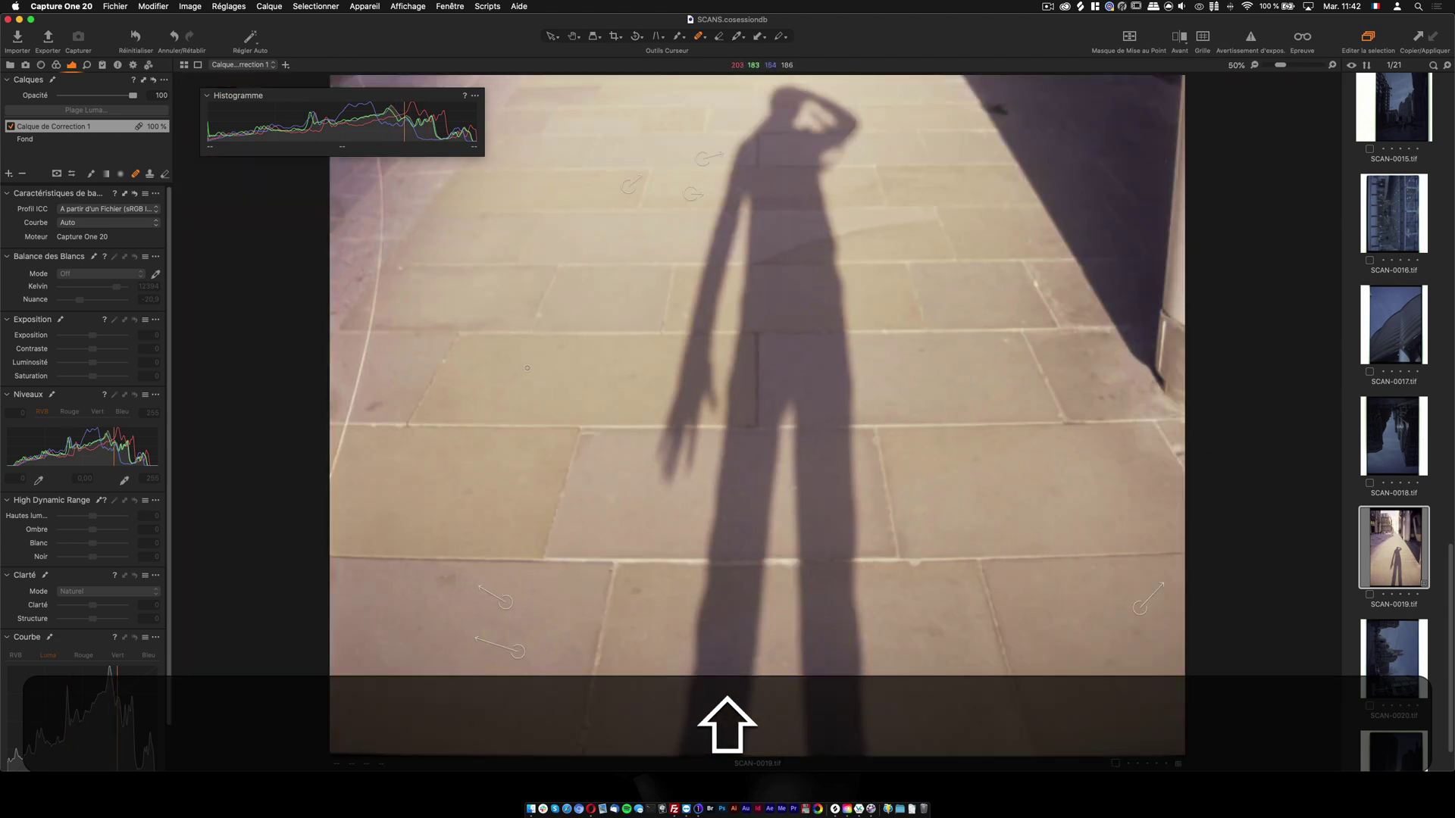
{"action": "scroll", "coordinate": [551, 376], "scroll_direction": "down", "scroll_amount": 1}
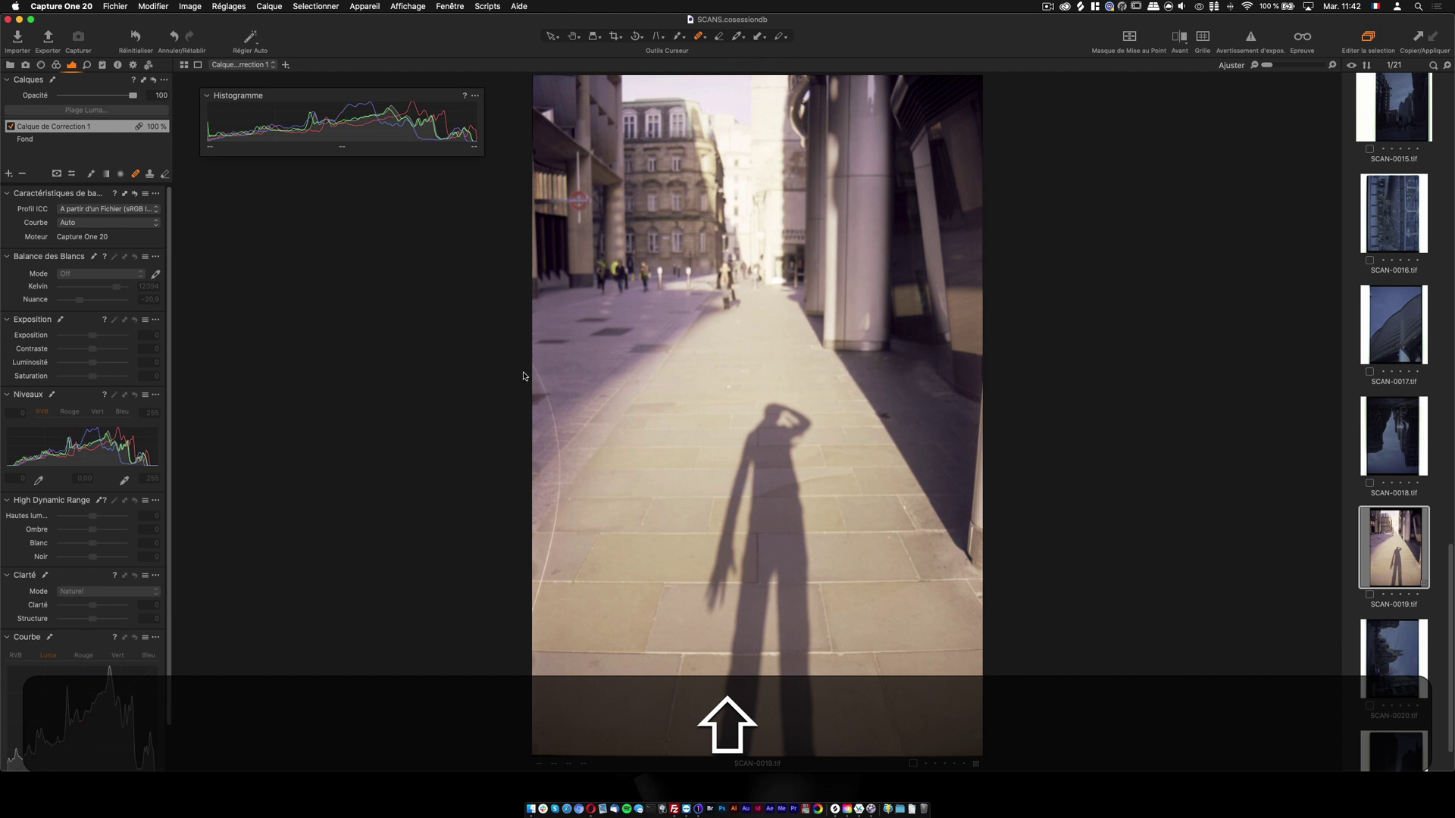
Heal the upper section of the long curved scratch, down to the dark patch on the shaded paving.
{"action": "scroll", "coordinate": [415, 363], "scroll_direction": "up", "scroll_amount": 5}
{"action": "left_click_drag", "start_coordinate": [415, 363], "coordinate": [1026, 411]}
{"action": "left_click_drag", "start_coordinate": [487, 364], "coordinate": [1071, 350]}
{"action": "left_click_drag", "start_coordinate": [652, 381], "coordinate": [883, 396]}
{"action": "left_click_drag", "start_coordinate": [416, 406], "coordinate": [527, 337]}
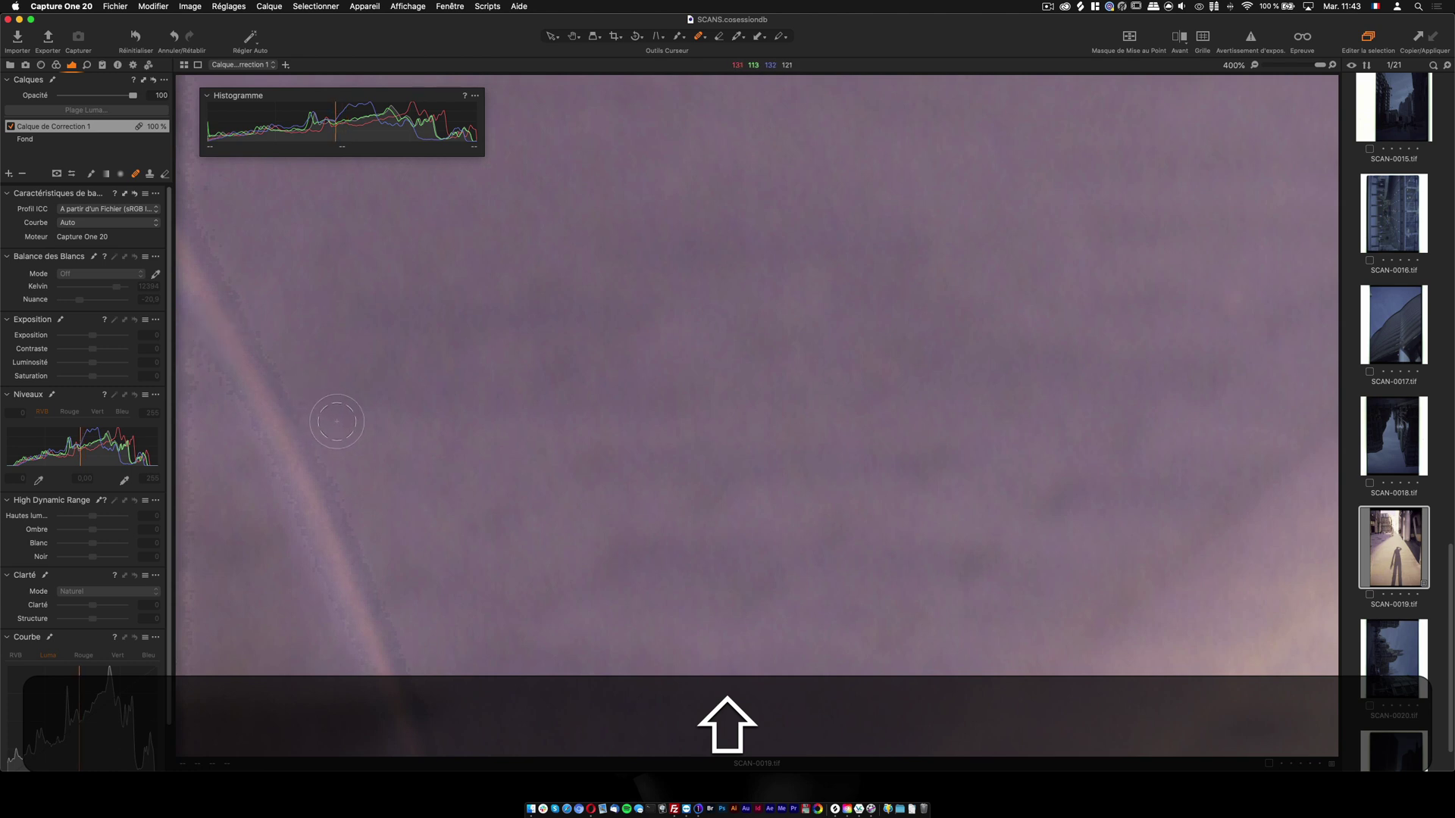
{"action": "scroll", "coordinate": [338, 400], "scroll_direction": "down", "scroll_amount": 2}
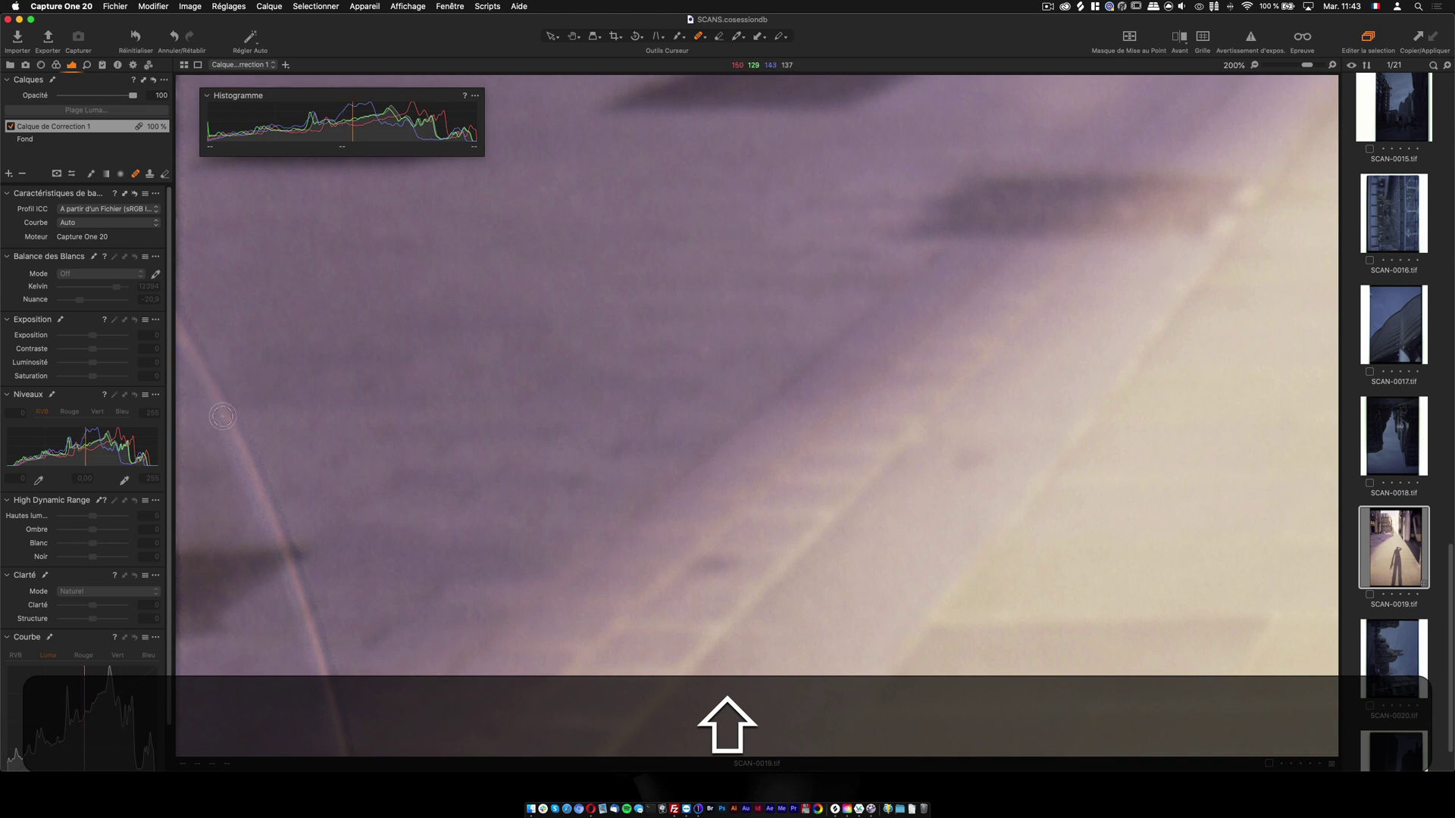
{"action": "mouse_move", "coordinate": [186, 343]}
{"action": "left_mouse_down"}
{"action": "mouse_move", "coordinate": [185, 328]}
{"action": "mouse_move", "coordinate": [274, 529]}
{"action": "mouse_move", "coordinate": [178, 327]}
{"action": "mouse_move", "coordinate": [226, 427]}
{"action": "left_mouse_up"}
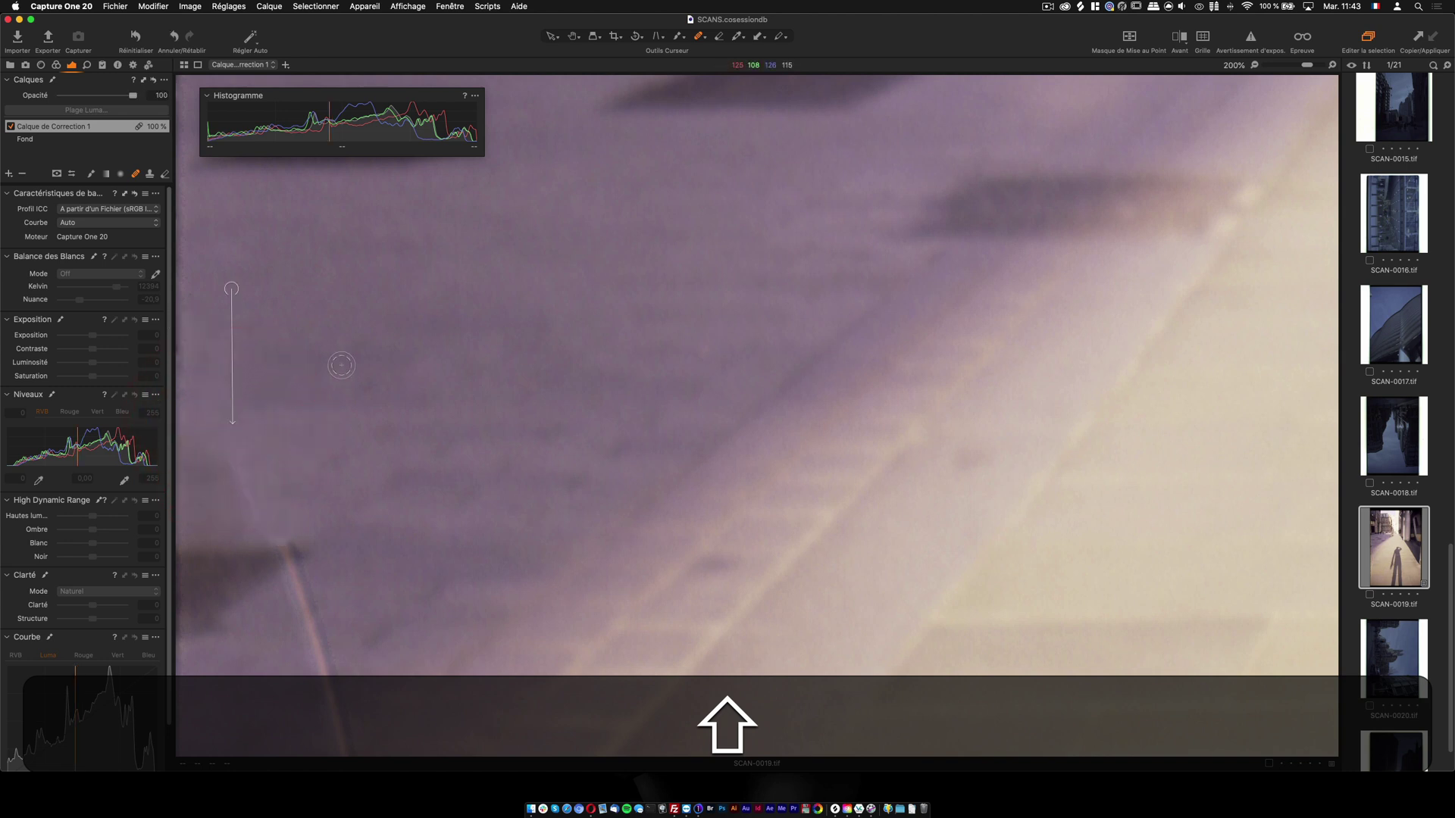
{"action": "scroll", "coordinate": [327, 542], "scroll_direction": "down", "scroll_amount": 4}
{"action": "scroll", "coordinate": [324, 569], "scroll_direction": "up", "scroll_amount": 5}
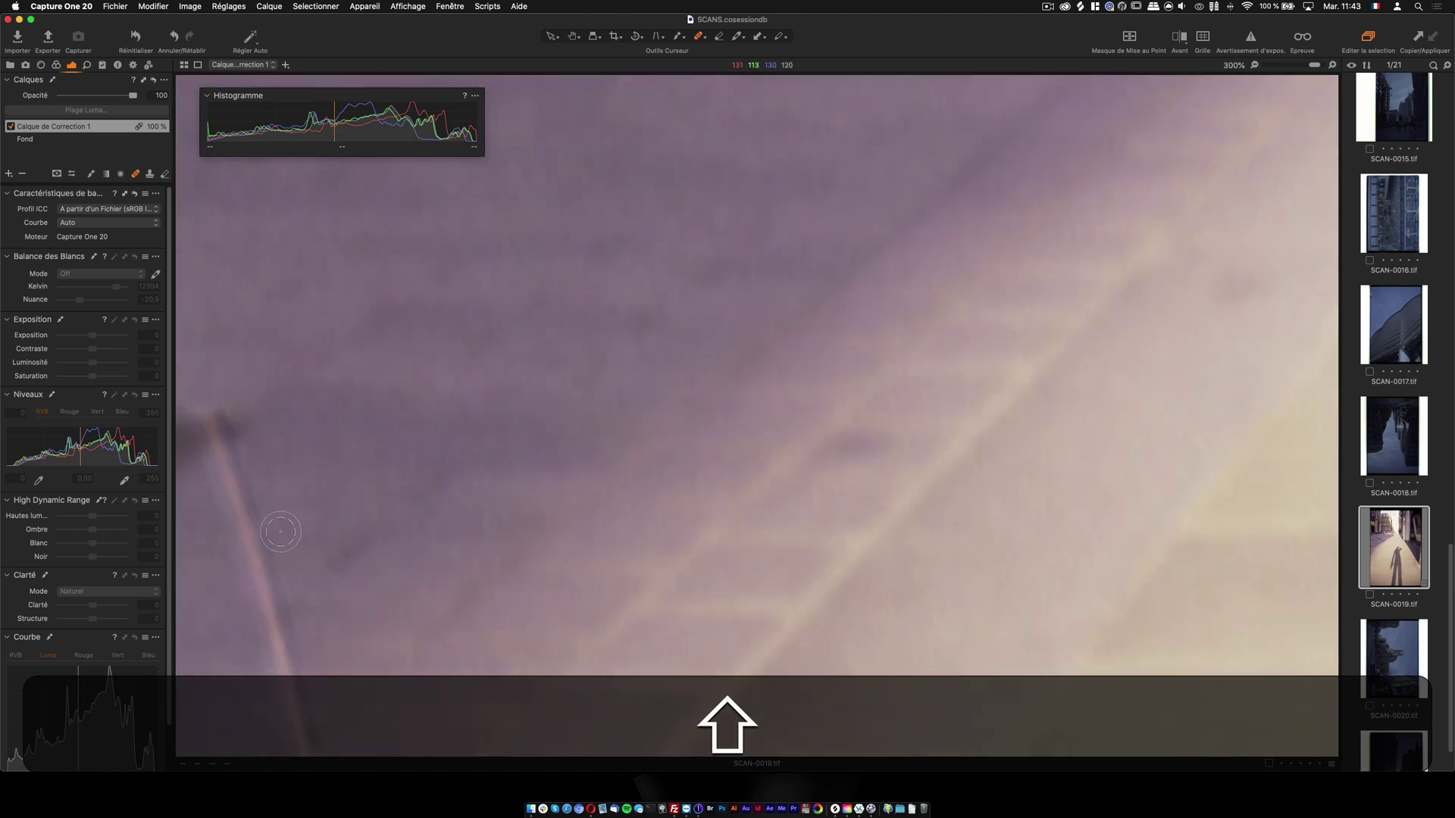
{"action": "left_click_drag", "start_coordinate": [350, 521], "coordinate": [408, 519]}
{"action": "left_click", "coordinate": [693, 480], "text": "shift"}
{"action": "left_click", "coordinate": [627, 406]}
{"action": "key", "text": "BackSpace"}
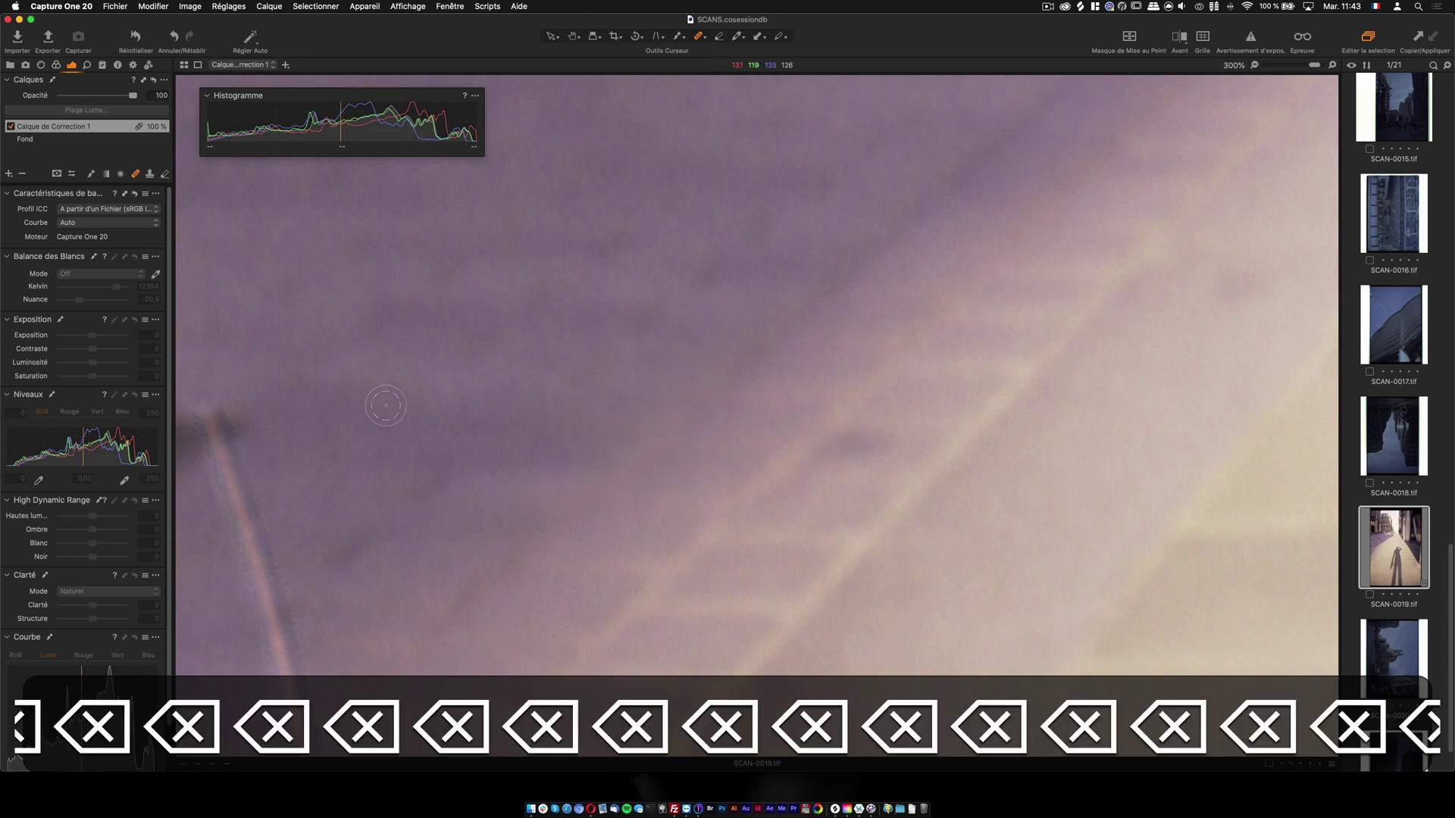
Try to heal the curved scratch where it crosses the edge of the dark paving patch, and undo both attempts.
{"action": "mouse_move", "coordinate": [395, 405]}
{"action": "left_mouse_down"}
{"action": "mouse_move", "coordinate": [728, 344]}
{"action": "mouse_move", "coordinate": [857, 289]}
{"action": "mouse_move", "coordinate": [840, 374]}
{"action": "mouse_move", "coordinate": [854, 250]}
{"action": "mouse_move", "coordinate": [841, 283]}
{"action": "left_mouse_up"}
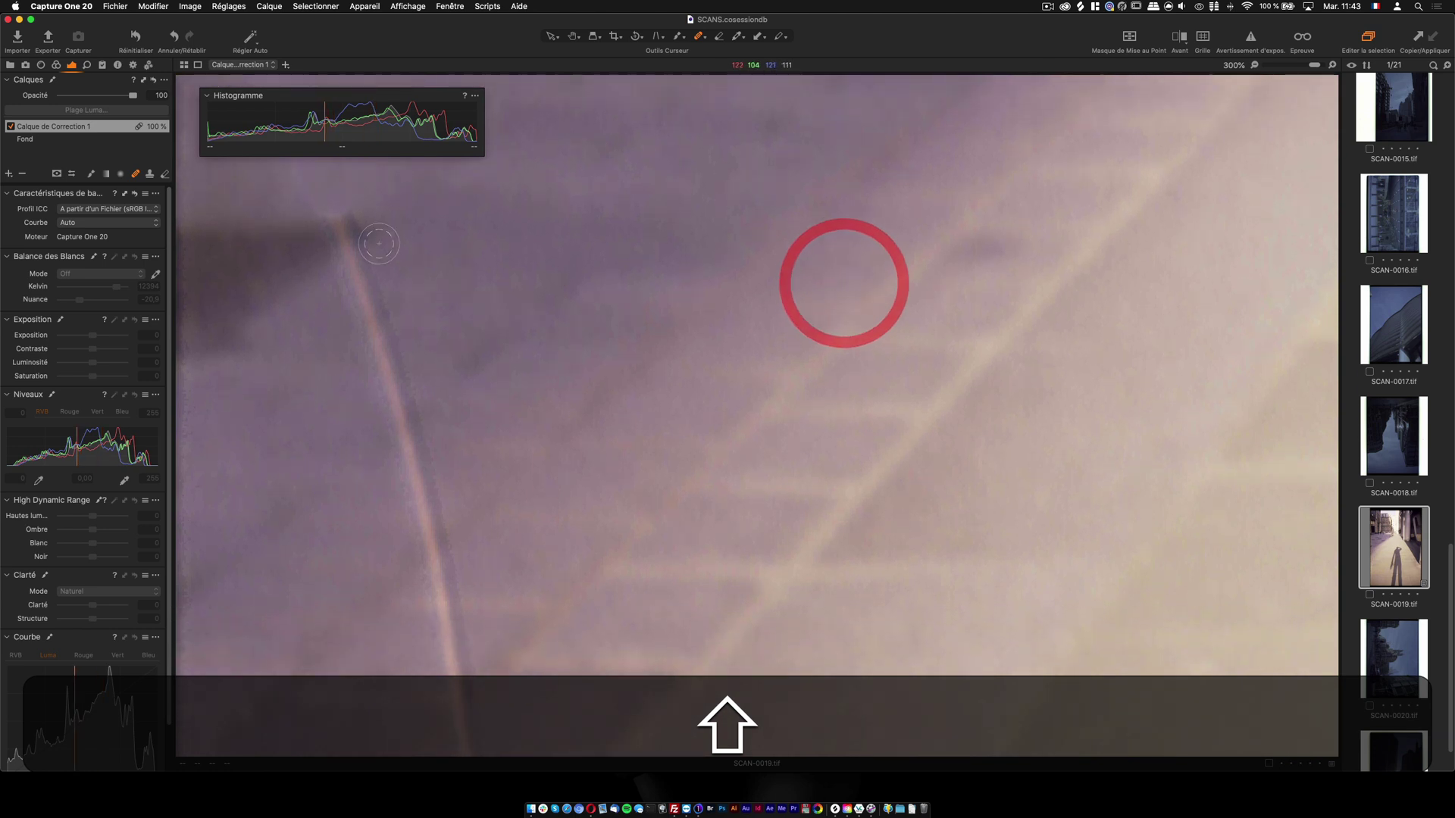
{"action": "left_click_drag", "start_coordinate": [331, 226], "coordinate": [335, 260]}
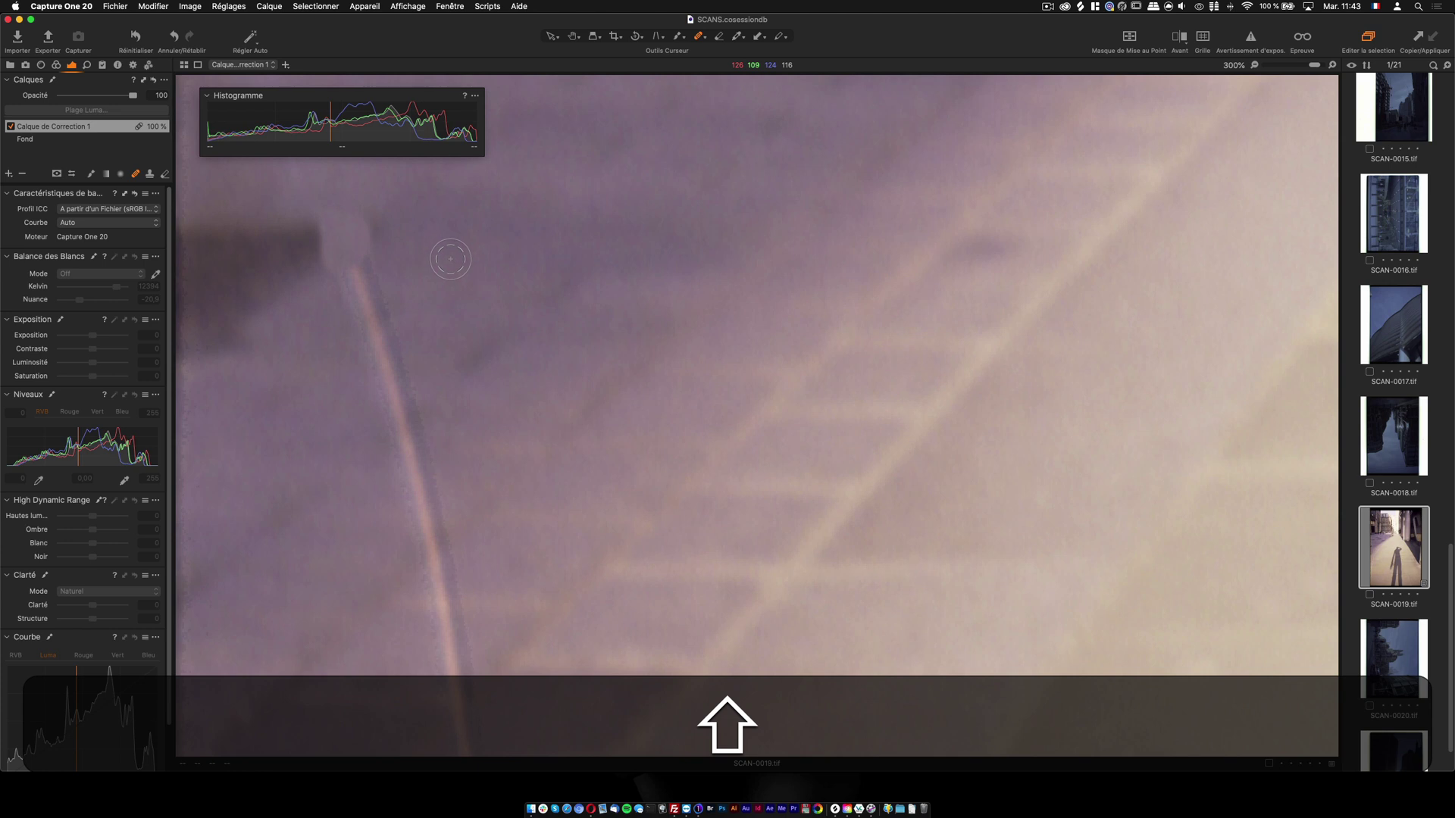
{"action": "key", "text": "ctrl"}
{"action": "key", "text": "super+z"}
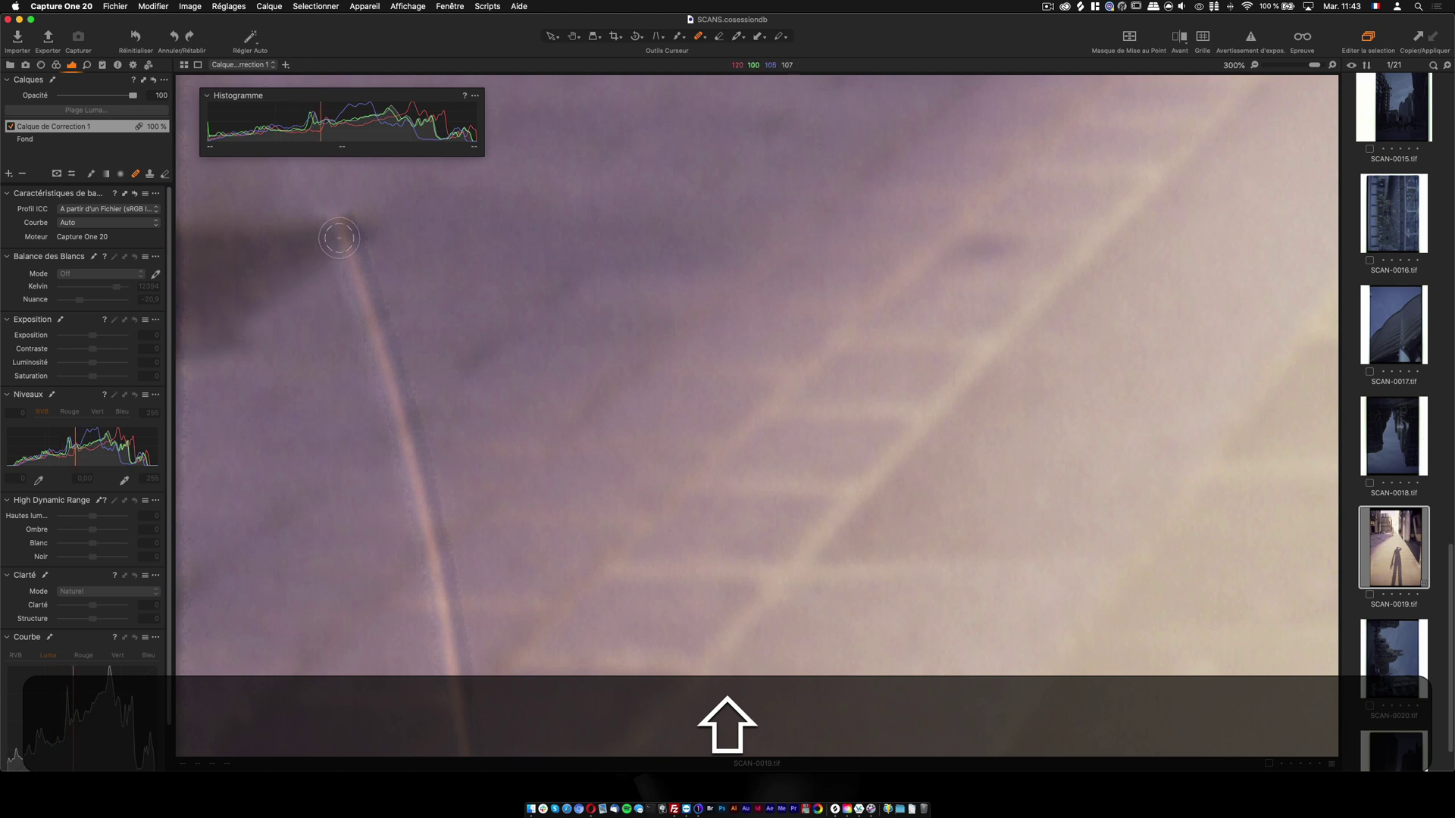
{"action": "mouse_move", "coordinate": [325, 233]}
{"action": "left_mouse_down"}
{"action": "mouse_move", "coordinate": [341, 242]}
{"action": "mouse_move", "coordinate": [349, 221]}
{"action": "left_mouse_up"}
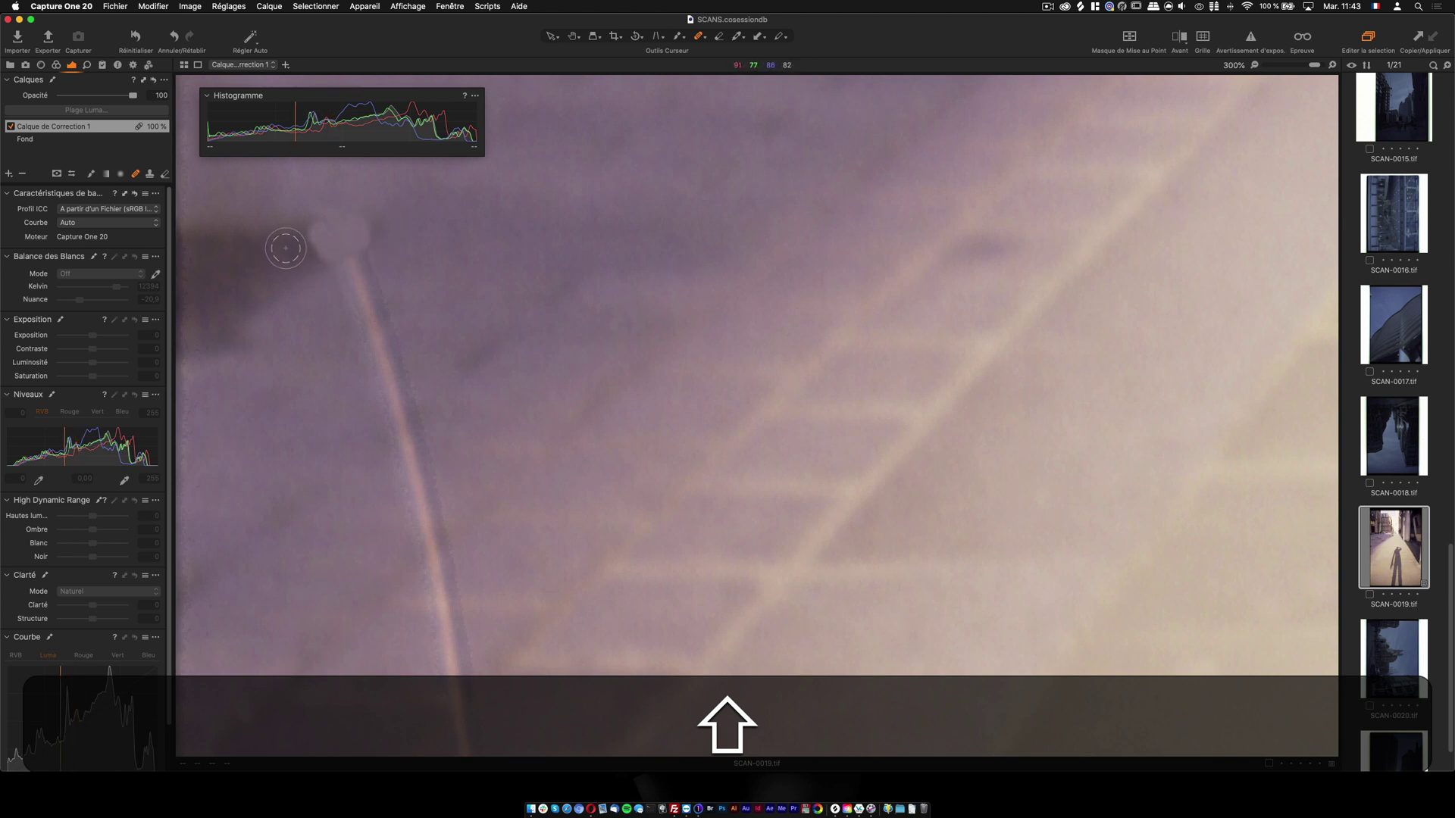
{"action": "key", "text": "super+z"}
Heal the curved scratch on the shaded paving from just below the dark patch down to the first rows of narrow bricks.
{"action": "mouse_move", "coordinate": [350, 265]}
{"action": "left_mouse_down"}
{"action": "mouse_move", "coordinate": [402, 414]}
{"action": "mouse_move", "coordinate": [369, 267]}
{"action": "left_mouse_up"}
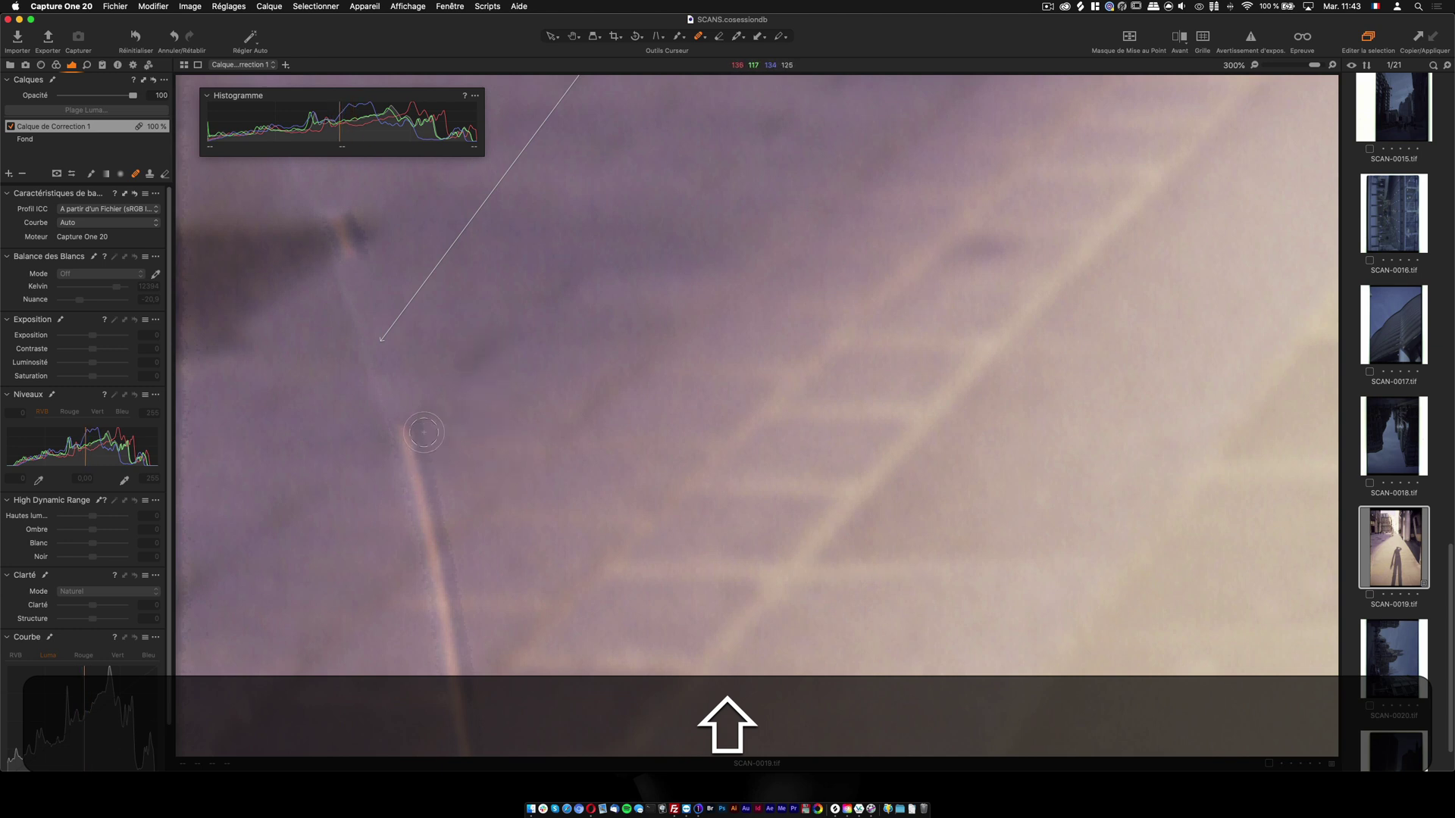
{"action": "mouse_move", "coordinate": [413, 429]}
{"action": "left_mouse_down"}
{"action": "mouse_move", "coordinate": [428, 543]}
{"action": "mouse_move", "coordinate": [416, 414]}
{"action": "left_mouse_up"}
{"action": "left_click_drag", "start_coordinate": [596, 594], "coordinate": [604, 292]}
{"action": "mouse_move", "coordinate": [433, 254]}
{"action": "left_mouse_down"}
{"action": "mouse_move", "coordinate": [443, 284]}
{"action": "mouse_move", "coordinate": [448, 260]}
{"action": "left_mouse_up"}
{"action": "mouse_move", "coordinate": [428, 315]}
{"action": "left_mouse_down"}
{"action": "mouse_move", "coordinate": [464, 324]}
{"action": "mouse_move", "coordinate": [455, 377]}
{"action": "mouse_move", "coordinate": [443, 328]}
{"action": "left_mouse_up"}
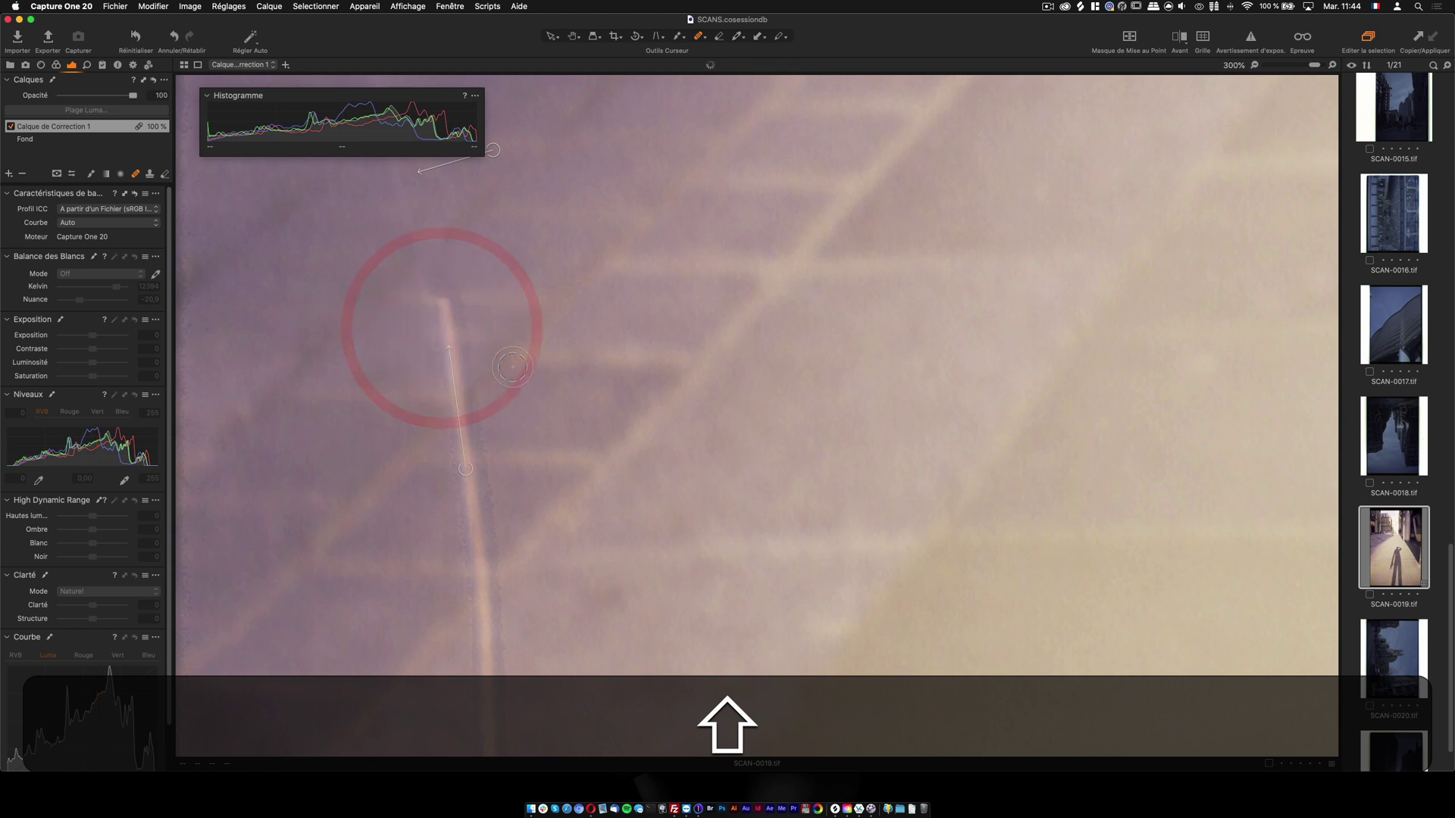
Heal the curved scratch where it crosses the upper joints of the narrow brick edging.
{"action": "mouse_move", "coordinate": [466, 470]}
{"action": "left_mouse_down"}
{"action": "mouse_move", "coordinate": [616, 333]}
{"action": "mouse_move", "coordinate": [580, 418]}
{"action": "mouse_move", "coordinate": [519, 270]}
{"action": "mouse_move", "coordinate": [555, 215]}
{"action": "left_mouse_up"}
{"action": "left_click_drag", "start_coordinate": [508, 288], "coordinate": [504, 297]}
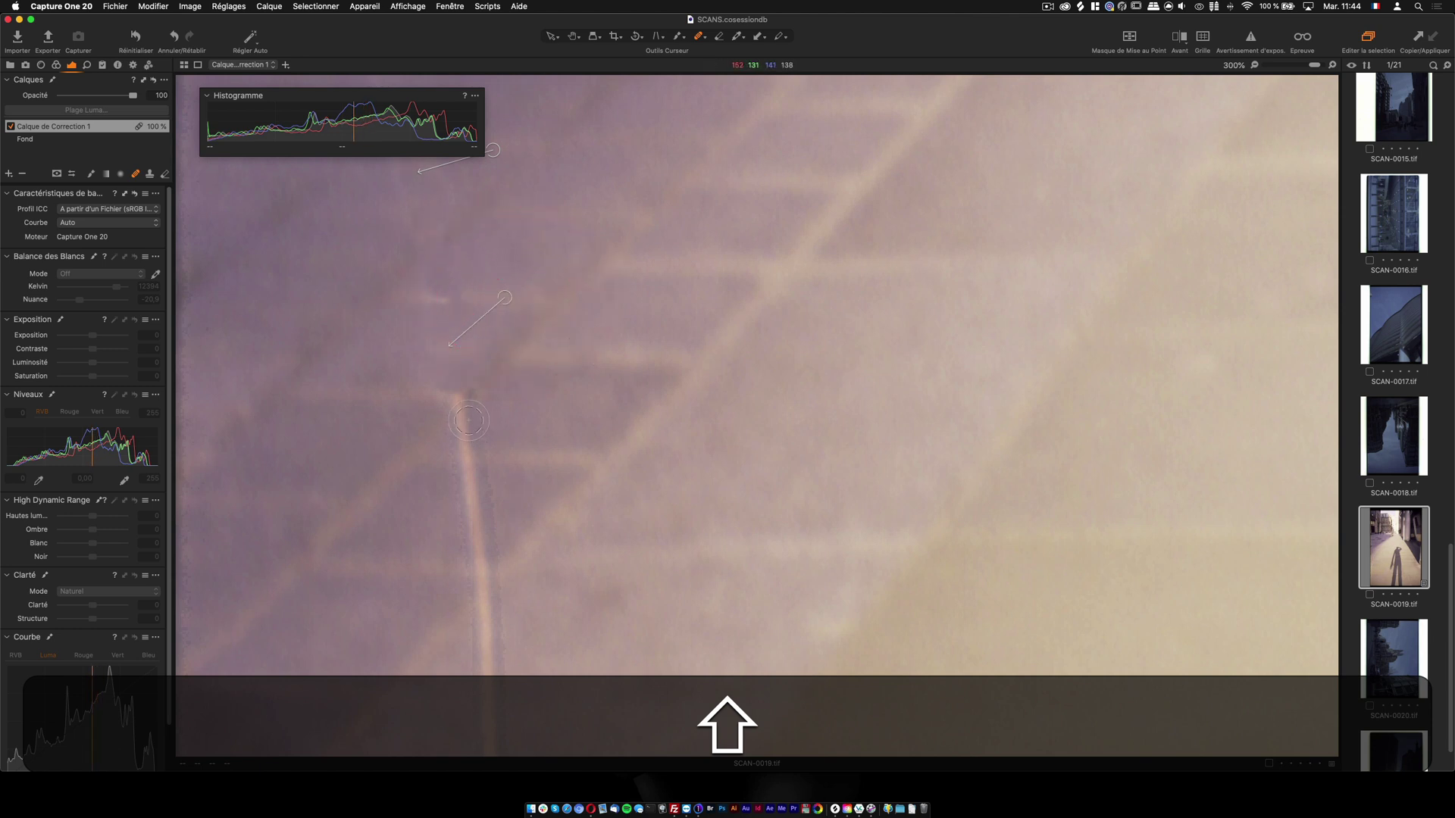
{"action": "mouse_move", "coordinate": [478, 408]}
{"action": "left_mouse_down"}
{"action": "mouse_move", "coordinate": [456, 443]}
{"action": "mouse_move", "coordinate": [494, 442]}
{"action": "left_mouse_up"}
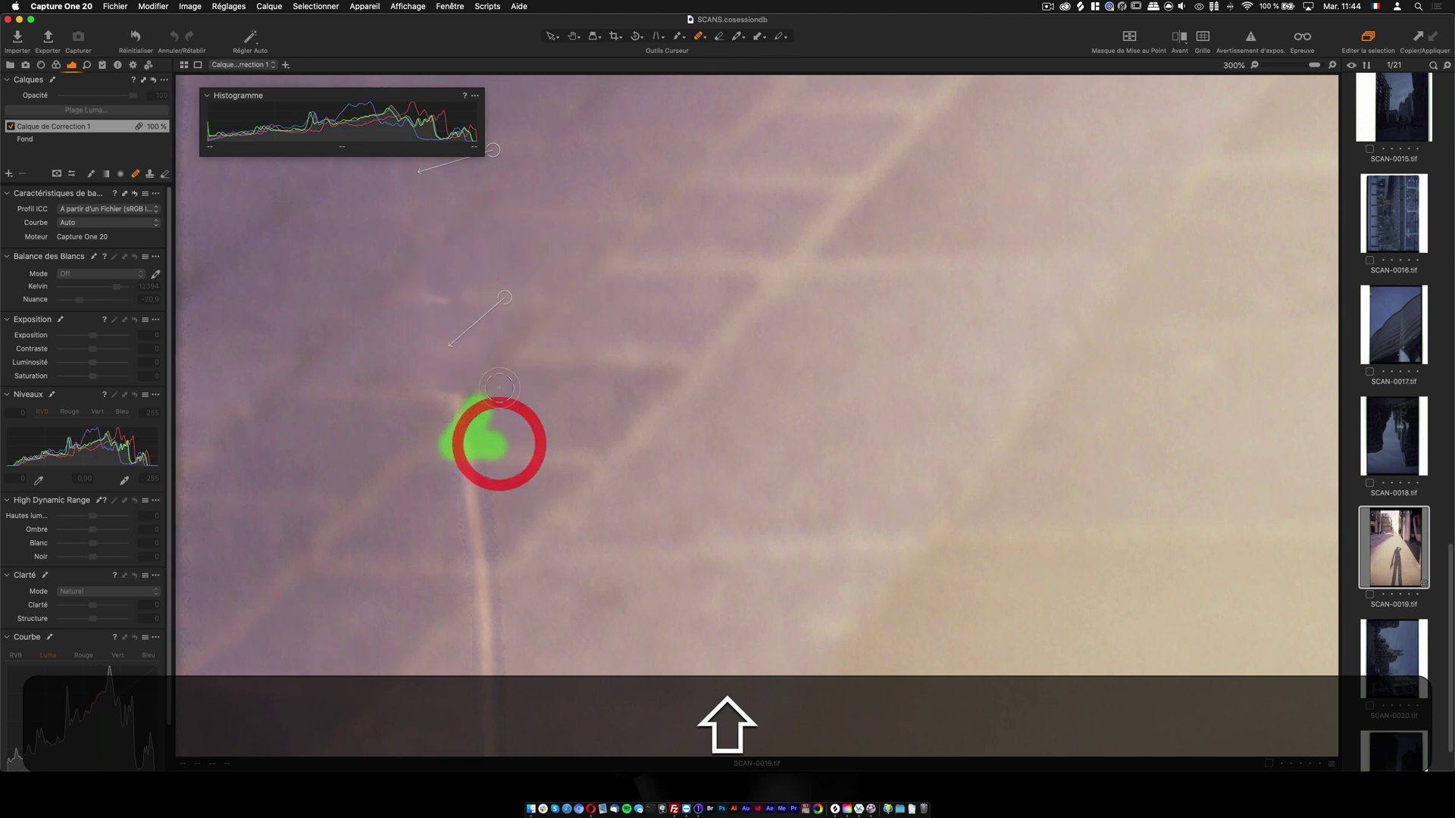
{"action": "mouse_move", "coordinate": [483, 519]}
{"action": "left_mouse_down"}
{"action": "mouse_move", "coordinate": [545, 464]}
{"action": "mouse_move", "coordinate": [523, 360]}
{"action": "mouse_move", "coordinate": [565, 357]}
{"action": "mouse_move", "coordinate": [549, 353]}
{"action": "left_mouse_up"}
{"action": "scroll", "coordinate": [581, 496], "scroll_direction": "down", "scroll_amount": 5}
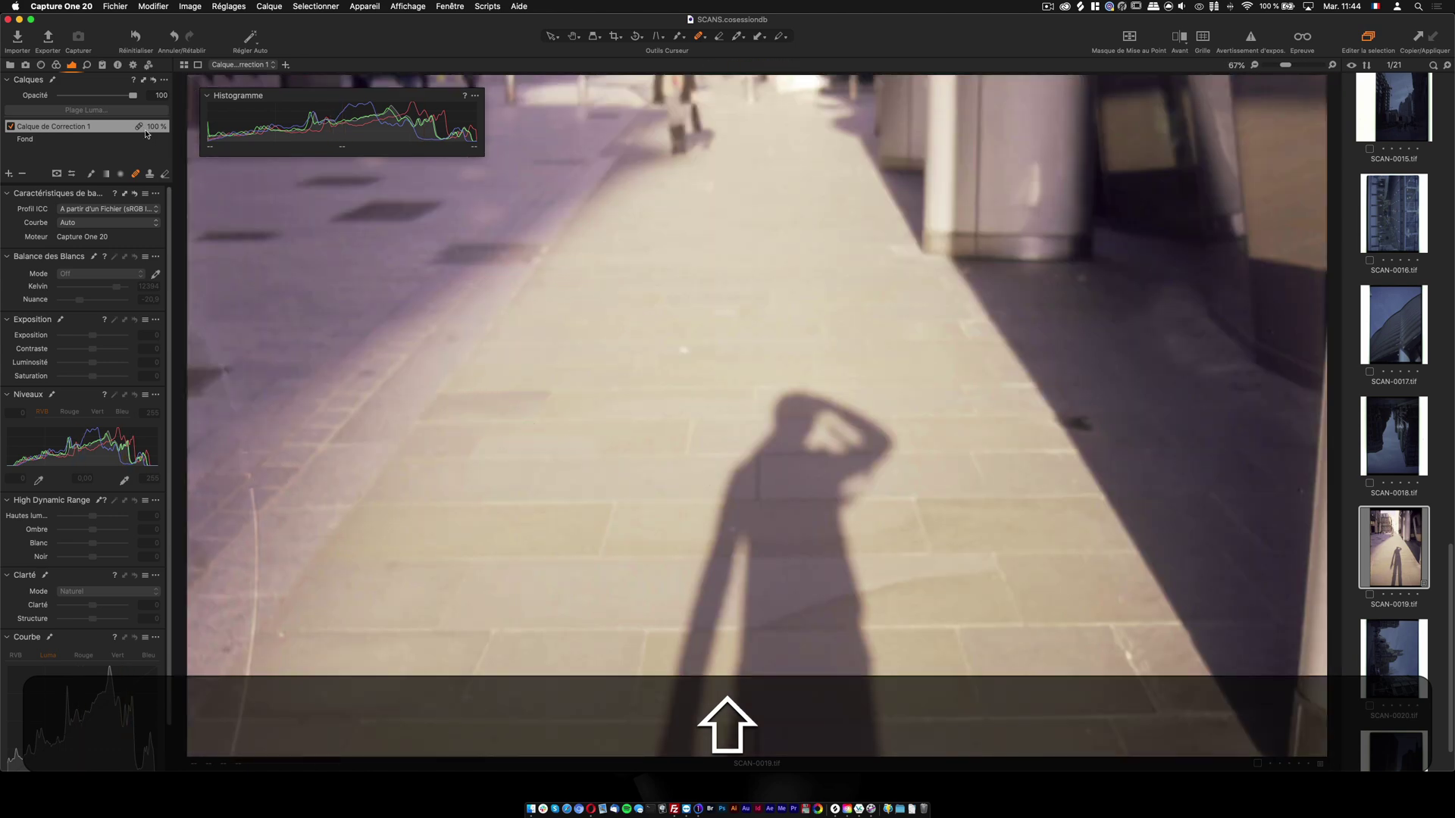
Heal the curved scratch across the last brick joint above the edging's diagonal border line.
{"action": "left_click", "coordinate": [551, 36]}
{"action": "scroll", "coordinate": [225, 520], "scroll_direction": "up", "scroll_amount": 5}
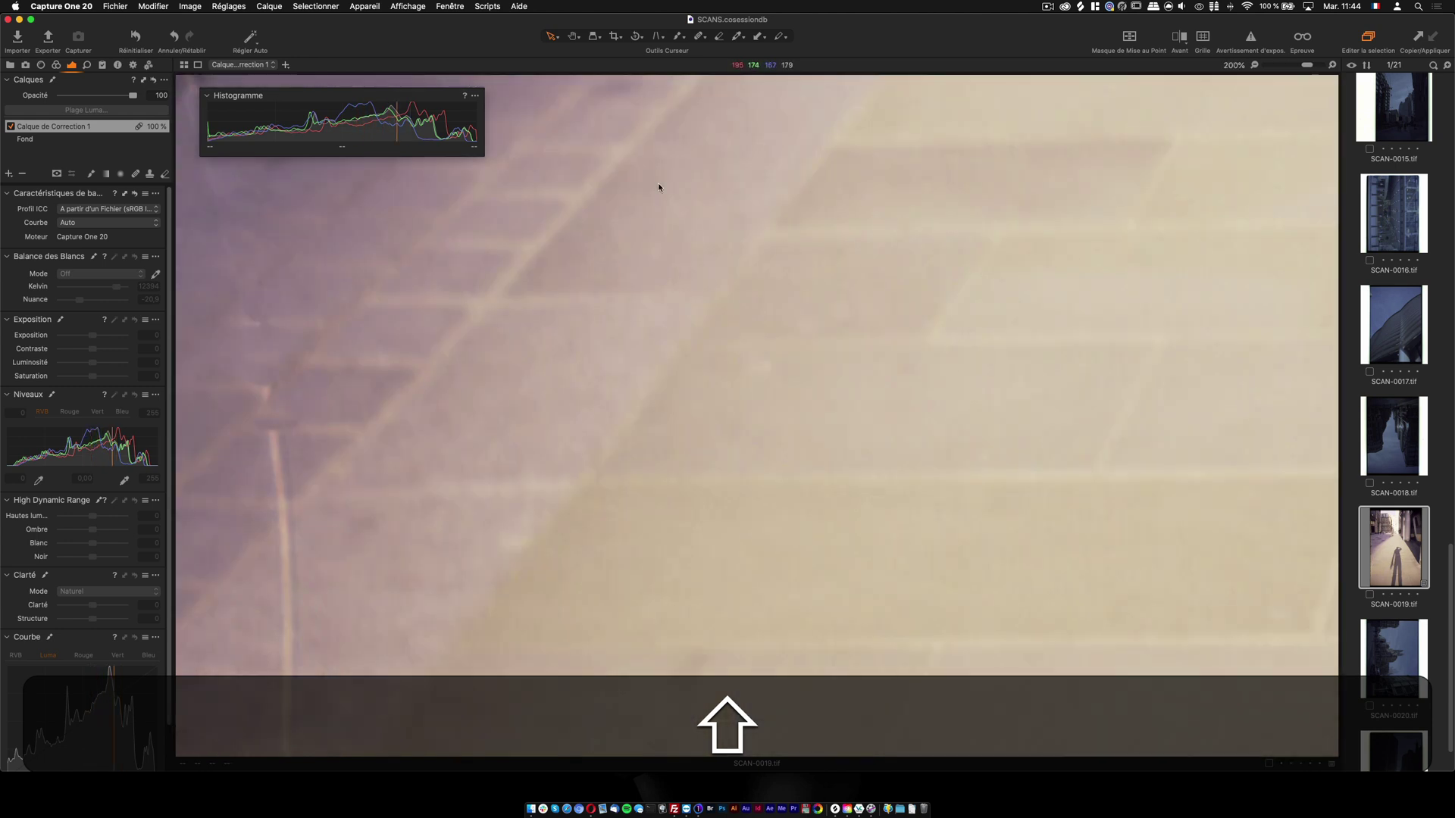
{"action": "left_click", "coordinate": [700, 37]}
{"action": "scroll", "coordinate": [258, 439], "scroll_direction": "up", "scroll_amount": 2}
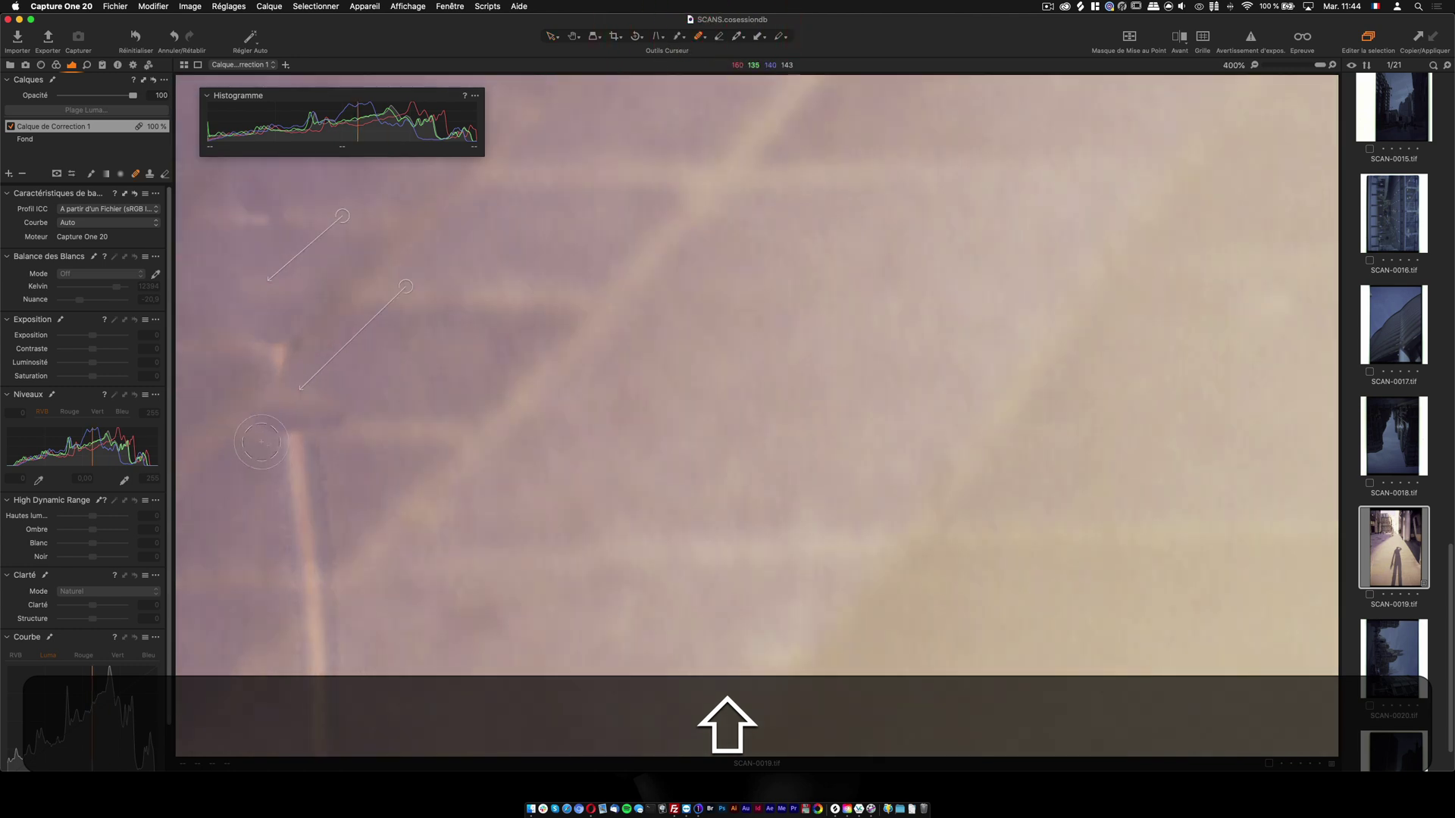
{"action": "mouse_move", "coordinate": [284, 450]}
{"action": "left_mouse_down"}
{"action": "mouse_move", "coordinate": [315, 453]}
{"action": "mouse_move", "coordinate": [303, 529]}
{"action": "mouse_move", "coordinate": [334, 541]}
{"action": "left_mouse_up"}
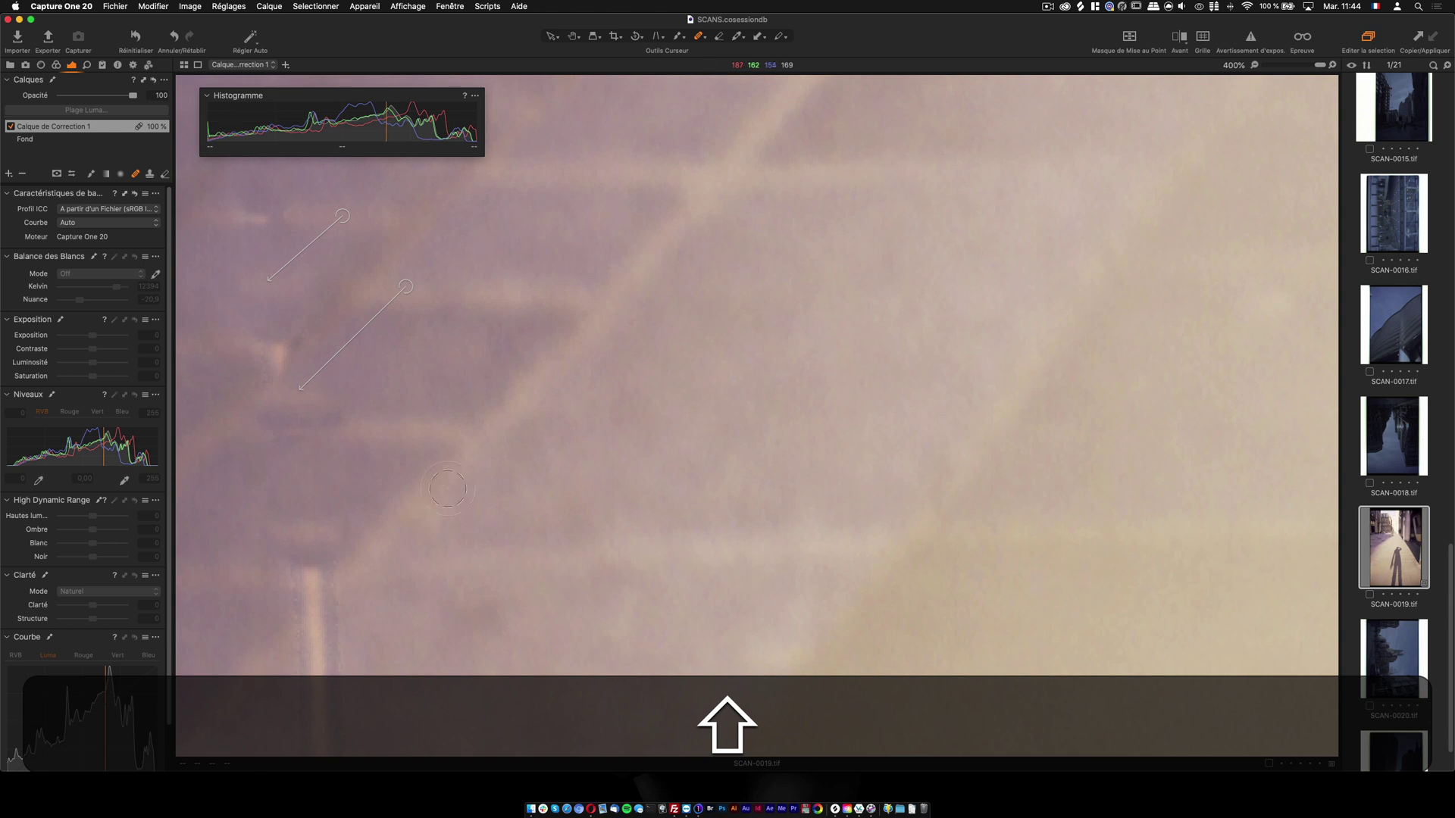
Heal the scratch where it crosses the diagonal border of the brick edging, including the leftover spot at its upper end.
{"action": "left_click_drag", "start_coordinate": [434, 504], "coordinate": [722, 277]}
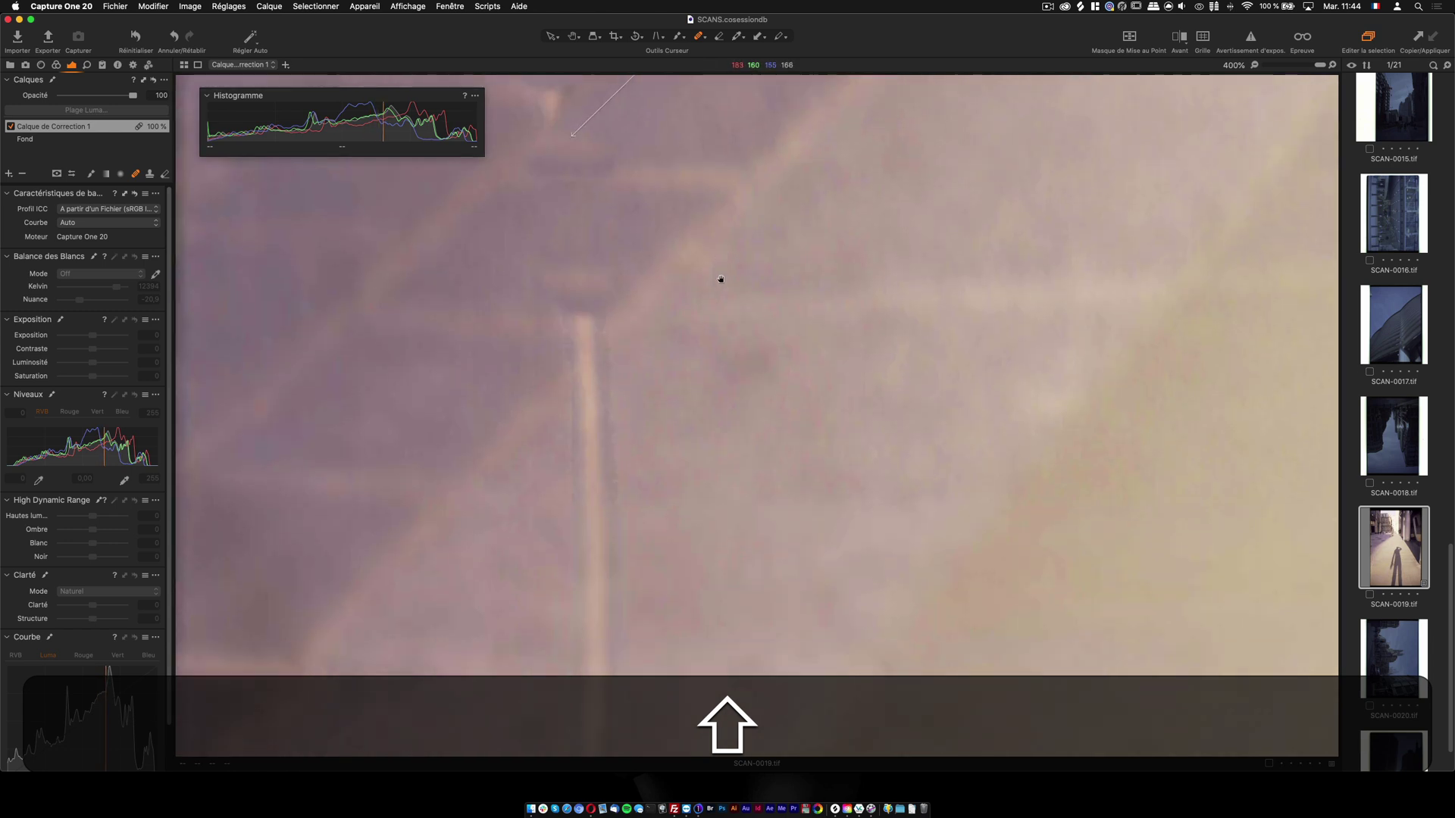
{"action": "mouse_move", "coordinate": [595, 363]}
{"action": "left_mouse_down"}
{"action": "mouse_move", "coordinate": [572, 675]}
{"action": "mouse_move", "coordinate": [612, 576]}
{"action": "mouse_move", "coordinate": [618, 477]}
{"action": "mouse_move", "coordinate": [580, 436]}
{"action": "mouse_move", "coordinate": [589, 351]}
{"action": "left_mouse_up"}
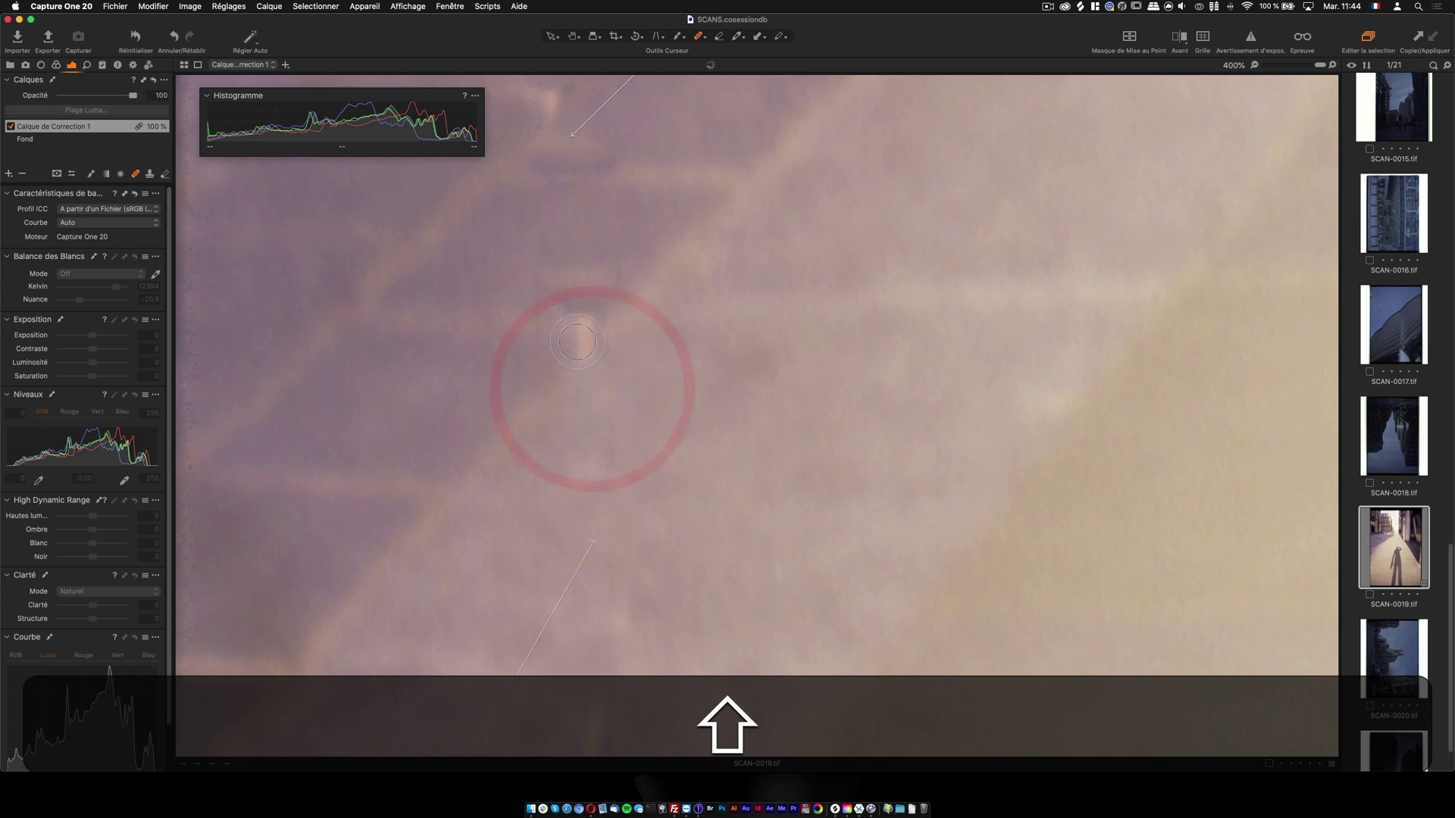
{"action": "left_click", "coordinate": [591, 338]}
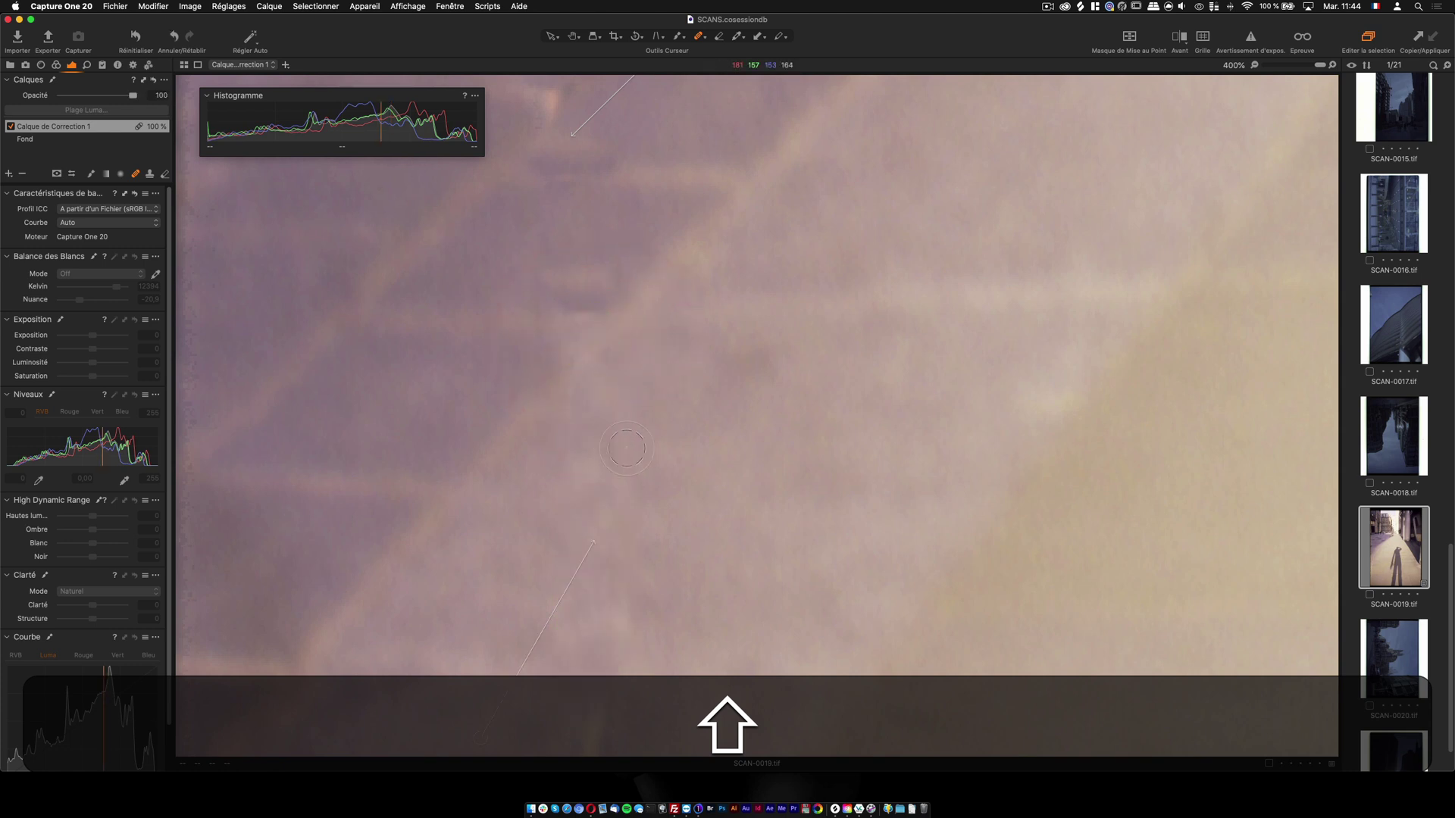
Heal the scratch on the lighter paving beyond the brick edging, down past the faint horizontal joint.
{"action": "mouse_move", "coordinate": [609, 230]}
{"action": "left_mouse_down"}
{"action": "mouse_move", "coordinate": [562, 304]}
{"action": "mouse_move", "coordinate": [605, 316]}
{"action": "mouse_move", "coordinate": [602, 271]}
{"action": "left_mouse_up"}
{"action": "left_click_drag", "start_coordinate": [596, 322], "coordinate": [623, 361]}
{"action": "mouse_move", "coordinate": [591, 416]}
{"action": "left_mouse_down"}
{"action": "mouse_move", "coordinate": [499, 393]}
{"action": "mouse_move", "coordinate": [495, 354]}
{"action": "mouse_move", "coordinate": [674, 348]}
{"action": "left_mouse_up"}
{"action": "left_click", "coordinate": [614, 449]}
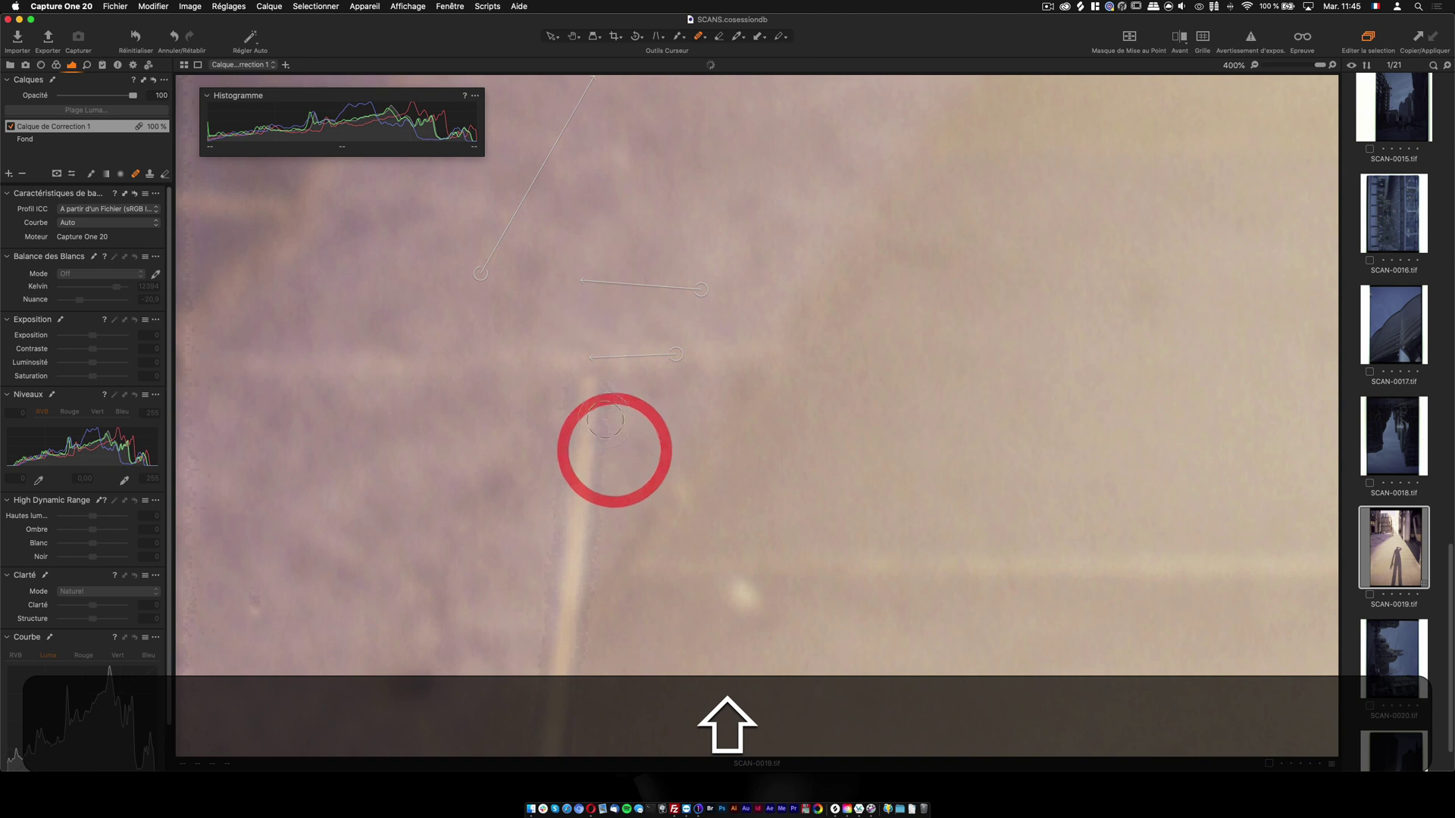
{"action": "mouse_move", "coordinate": [607, 395]}
{"action": "left_mouse_down"}
{"action": "mouse_move", "coordinate": [572, 400]}
{"action": "mouse_move", "coordinate": [606, 413]}
{"action": "mouse_move", "coordinate": [588, 444]}
{"action": "mouse_move", "coordinate": [589, 594]}
{"action": "mouse_move", "coordinate": [561, 586]}
{"action": "mouse_move", "coordinate": [572, 432]}
{"action": "left_mouse_up"}
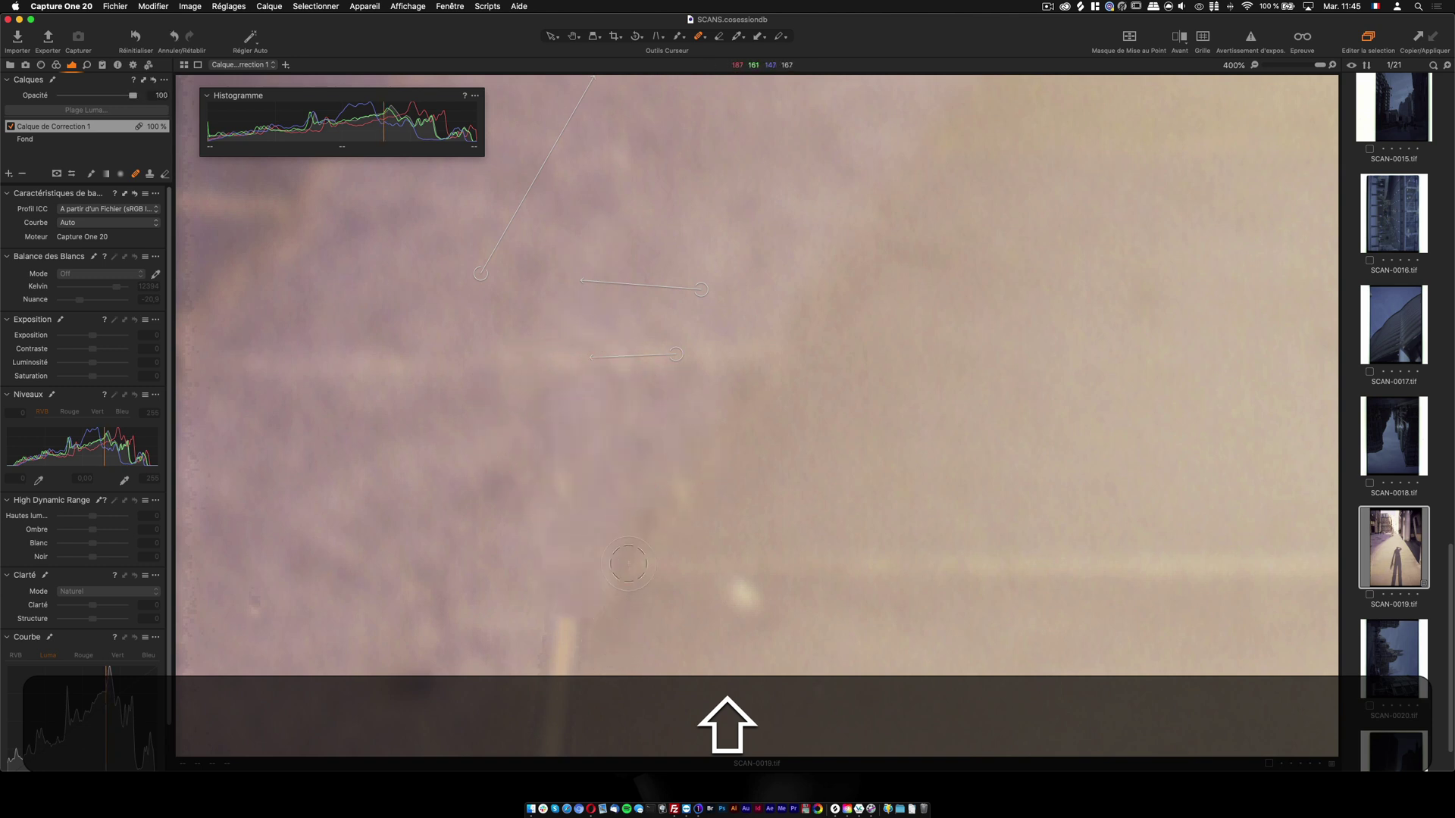
Heal the next stretch of scratch along the shadow's edge and the bright speck just below the slab joint.
{"action": "left_click_drag", "start_coordinate": [743, 485], "coordinate": [777, 250]}
{"action": "left_click_drag", "start_coordinate": [555, 217], "coordinate": [556, 244]}
{"action": "left_click_drag", "start_coordinate": [574, 358], "coordinate": [525, 434]}
{"action": "left_click_drag", "start_coordinate": [585, 361], "coordinate": [589, 358]}
{"action": "mouse_move", "coordinate": [577, 426]}
{"action": "left_mouse_down"}
{"action": "mouse_move", "coordinate": [542, 477]}
{"action": "mouse_move", "coordinate": [563, 464]}
{"action": "mouse_move", "coordinate": [527, 646]}
{"action": "mouse_move", "coordinate": [529, 569]}
{"action": "mouse_move", "coordinate": [557, 601]}
{"action": "mouse_move", "coordinate": [536, 686]}
{"action": "mouse_move", "coordinate": [516, 747]}
{"action": "mouse_move", "coordinate": [501, 724]}
{"action": "mouse_move", "coordinate": [513, 662]}
{"action": "mouse_move", "coordinate": [498, 730]}
{"action": "left_mouse_up"}
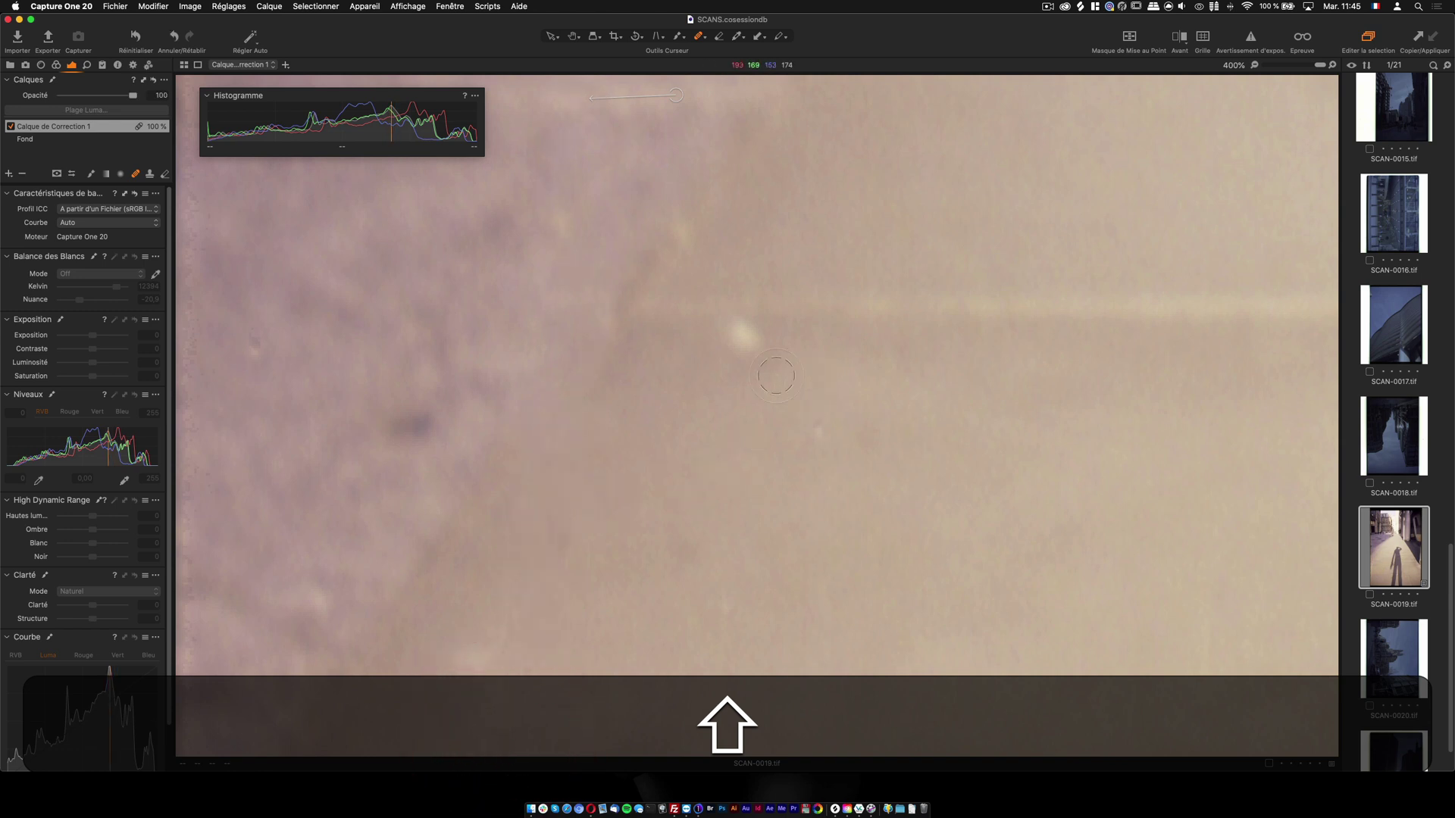
{"action": "left_click_drag", "start_coordinate": [743, 333], "coordinate": [752, 348]}
{"action": "scroll", "coordinate": [596, 322], "scroll_direction": "down", "scroll_amount": 5}
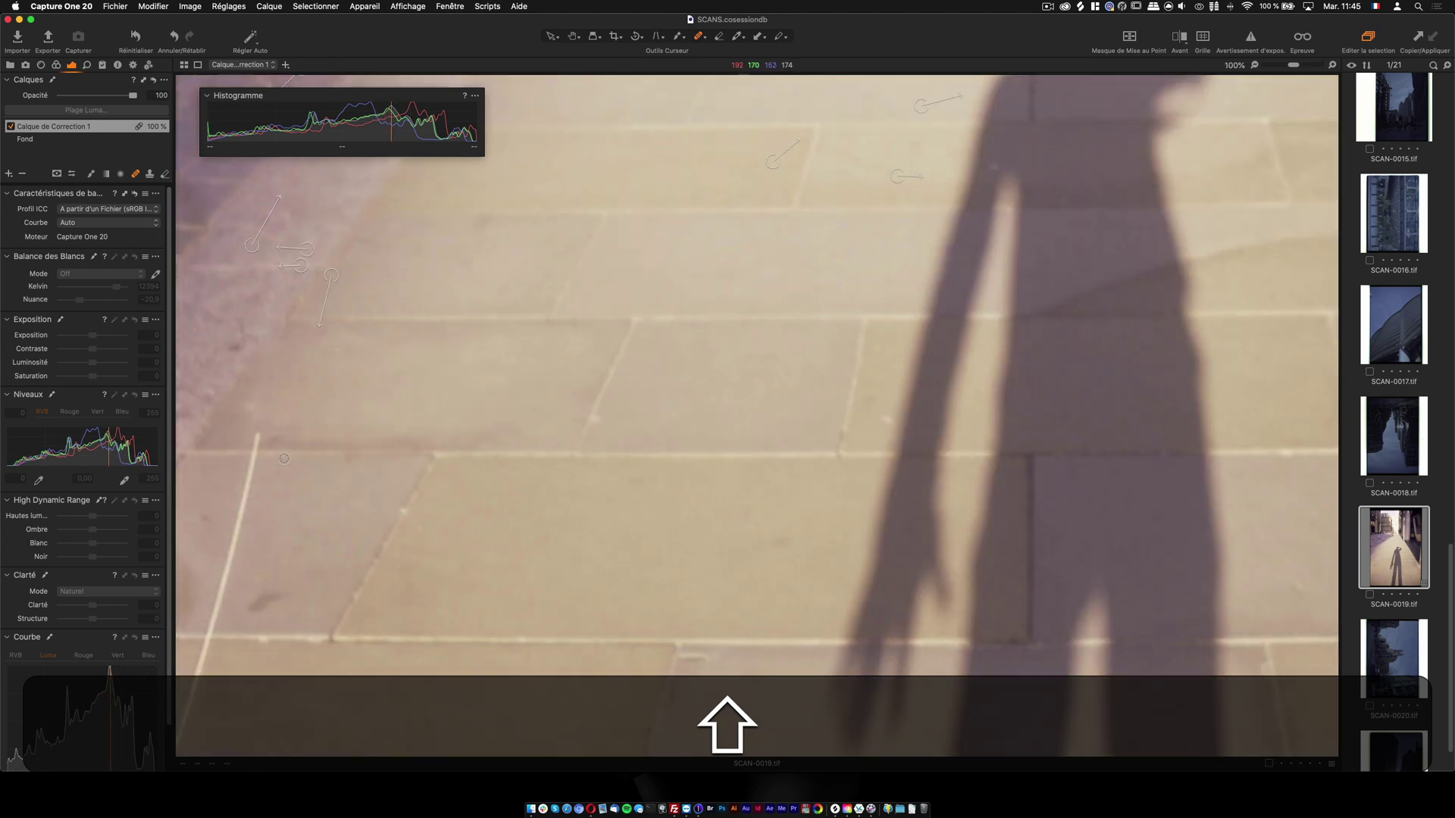
Heal the pale scratch across the next horizontal slab joint and down the slab below it.
{"action": "scroll", "coordinate": [229, 490], "scroll_direction": "up", "scroll_amount": 5}
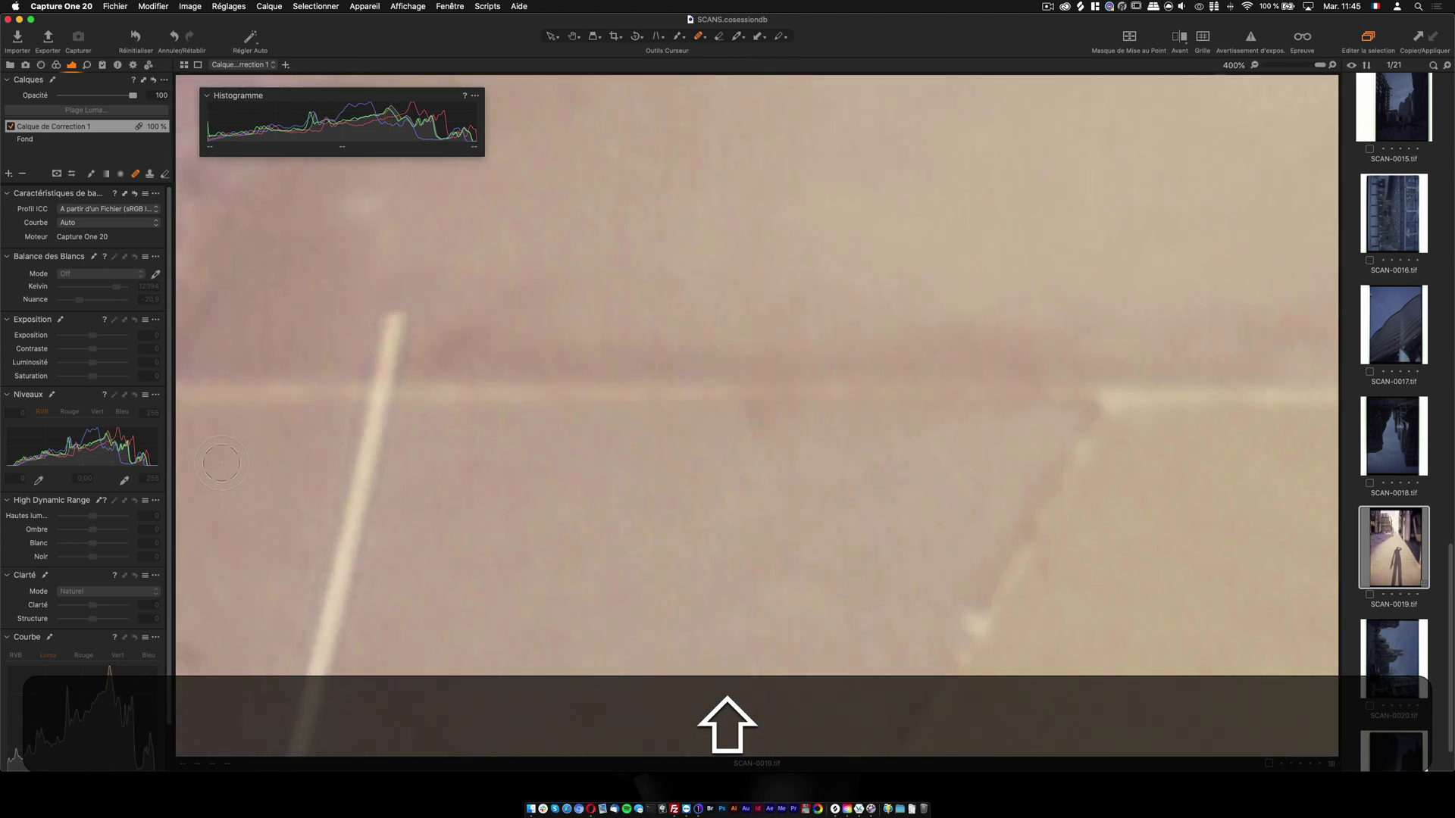
{"action": "mouse_move", "coordinate": [385, 322]}
{"action": "left_mouse_down"}
{"action": "mouse_move", "coordinate": [373, 363]}
{"action": "mouse_move", "coordinate": [401, 379]}
{"action": "mouse_move", "coordinate": [353, 386]}
{"action": "left_mouse_up"}
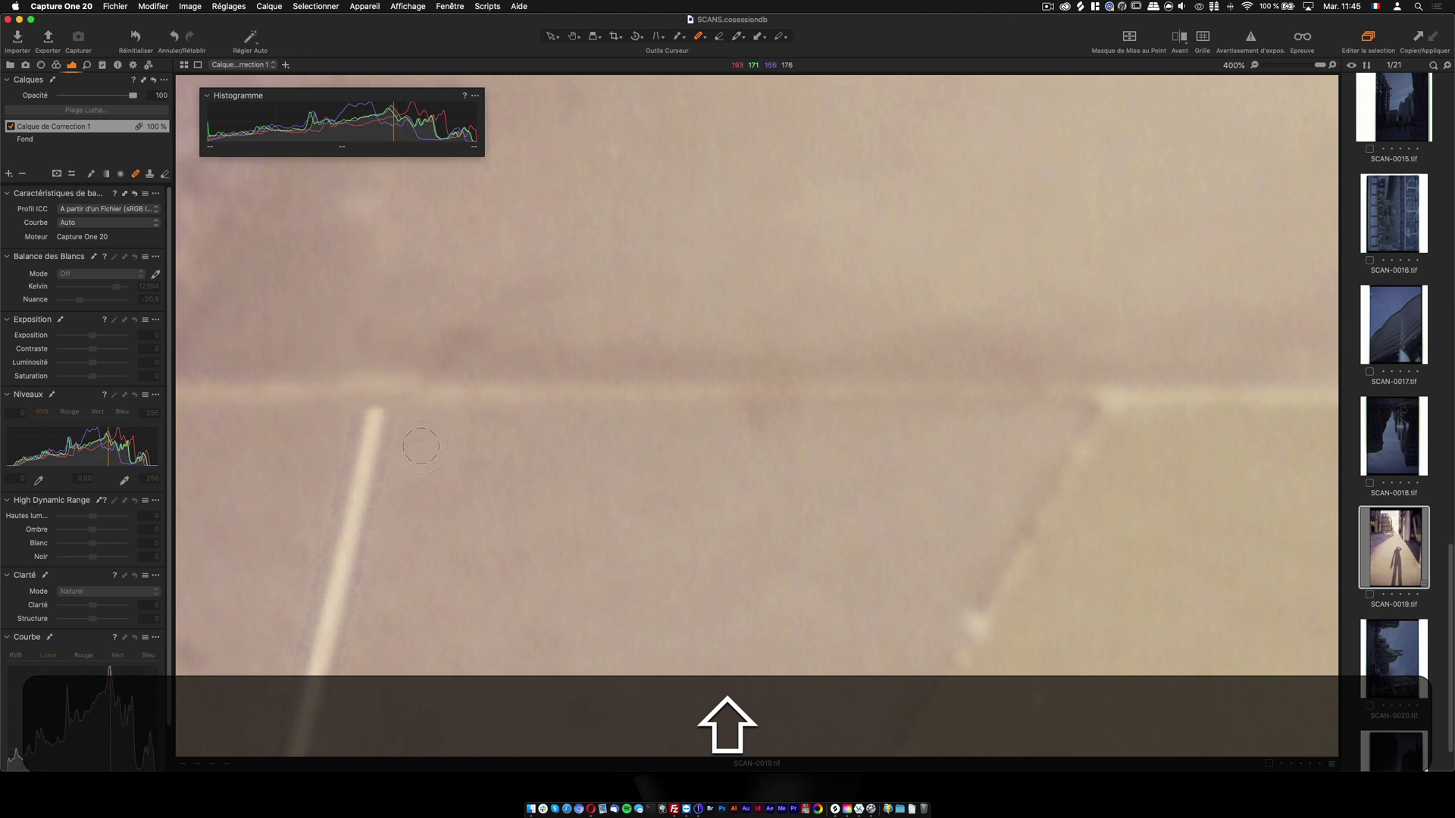
{"action": "mouse_move", "coordinate": [463, 495]}
{"action": "left_mouse_down"}
{"action": "mouse_move", "coordinate": [877, 251]}
{"action": "mouse_move", "coordinate": [864, 250]}
{"action": "left_mouse_up"}
{"action": "mouse_move", "coordinate": [486, 187]}
{"action": "left_mouse_down"}
{"action": "mouse_move", "coordinate": [464, 238]}
{"action": "mouse_move", "coordinate": [444, 442]}
{"action": "mouse_move", "coordinate": [359, 689]}
{"action": "left_mouse_up"}
{"action": "left_click_drag", "start_coordinate": [326, 741], "coordinate": [383, 637]}
{"action": "left_click_drag", "start_coordinate": [359, 742], "coordinate": [357, 746]}
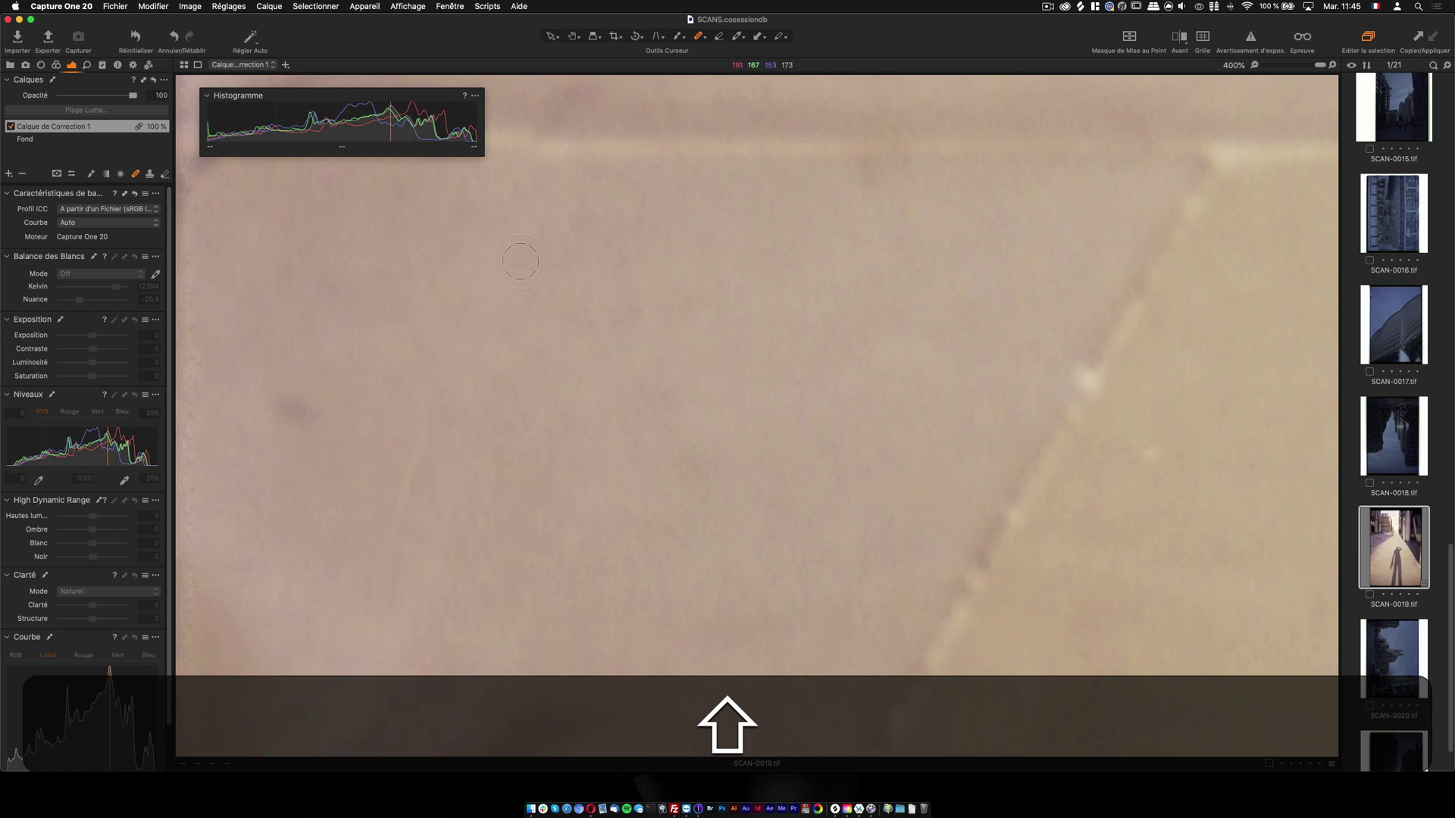
Dock the floating histogram above the layers so that it no longer covers the photo.
{"action": "left_click", "coordinate": [548, 37]}
{"action": "key", "text": "super+0"}
{"action": "scroll", "coordinate": [483, 547], "scroll_direction": "up", "scroll_amount": 6}
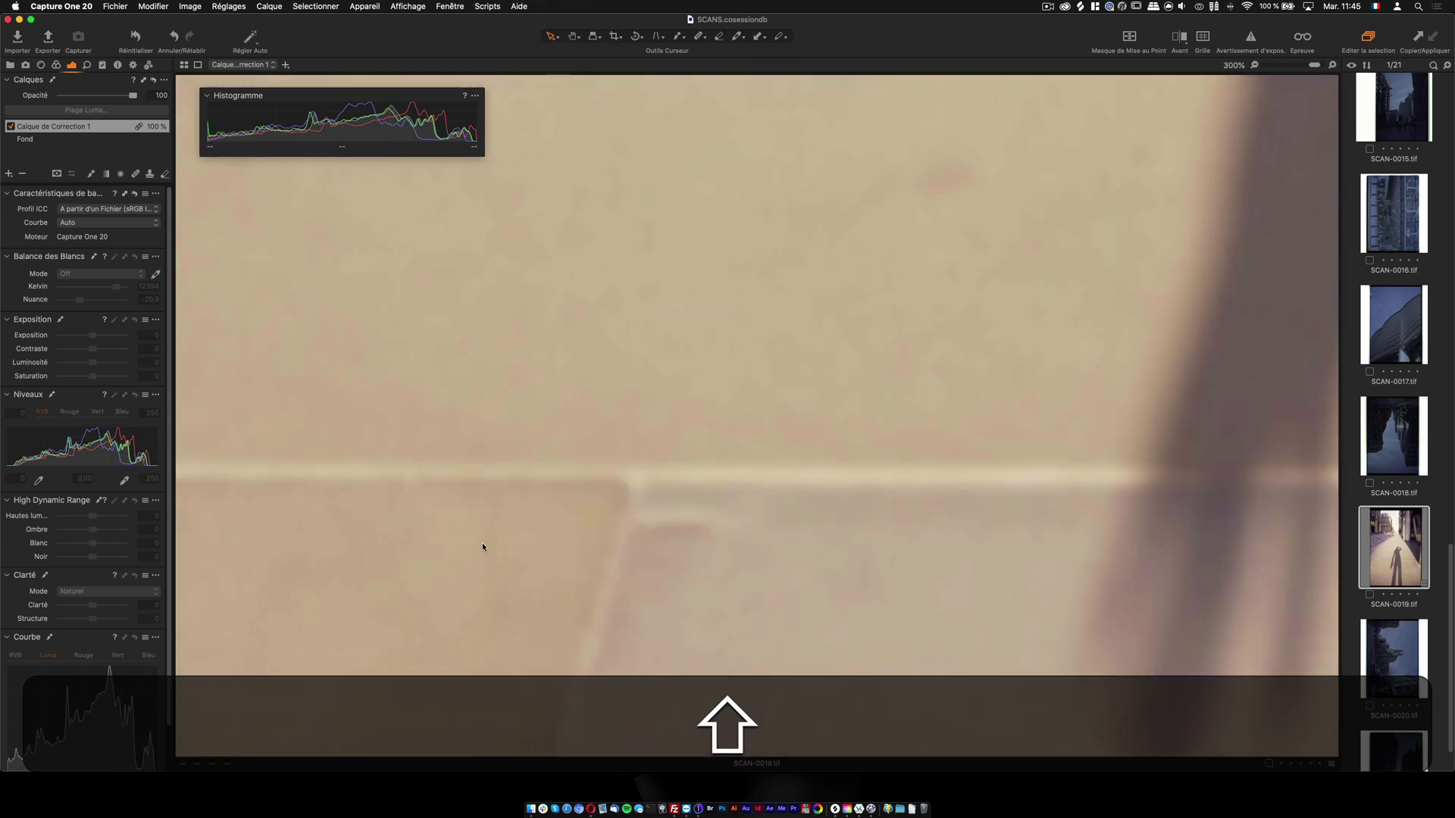
{"action": "left_click_drag", "start_coordinate": [326, 488], "coordinate": [1024, 225]}
{"action": "left_click_drag", "start_coordinate": [811, 365], "coordinate": [1154, 362]}
{"action": "left_click_drag", "start_coordinate": [242, 97], "coordinate": [45, 82]}
Heal the lowest part of the scratch and rebuild the horizontal slab joint from a clean section of the same joint.
{"action": "left_click", "coordinate": [698, 35]}
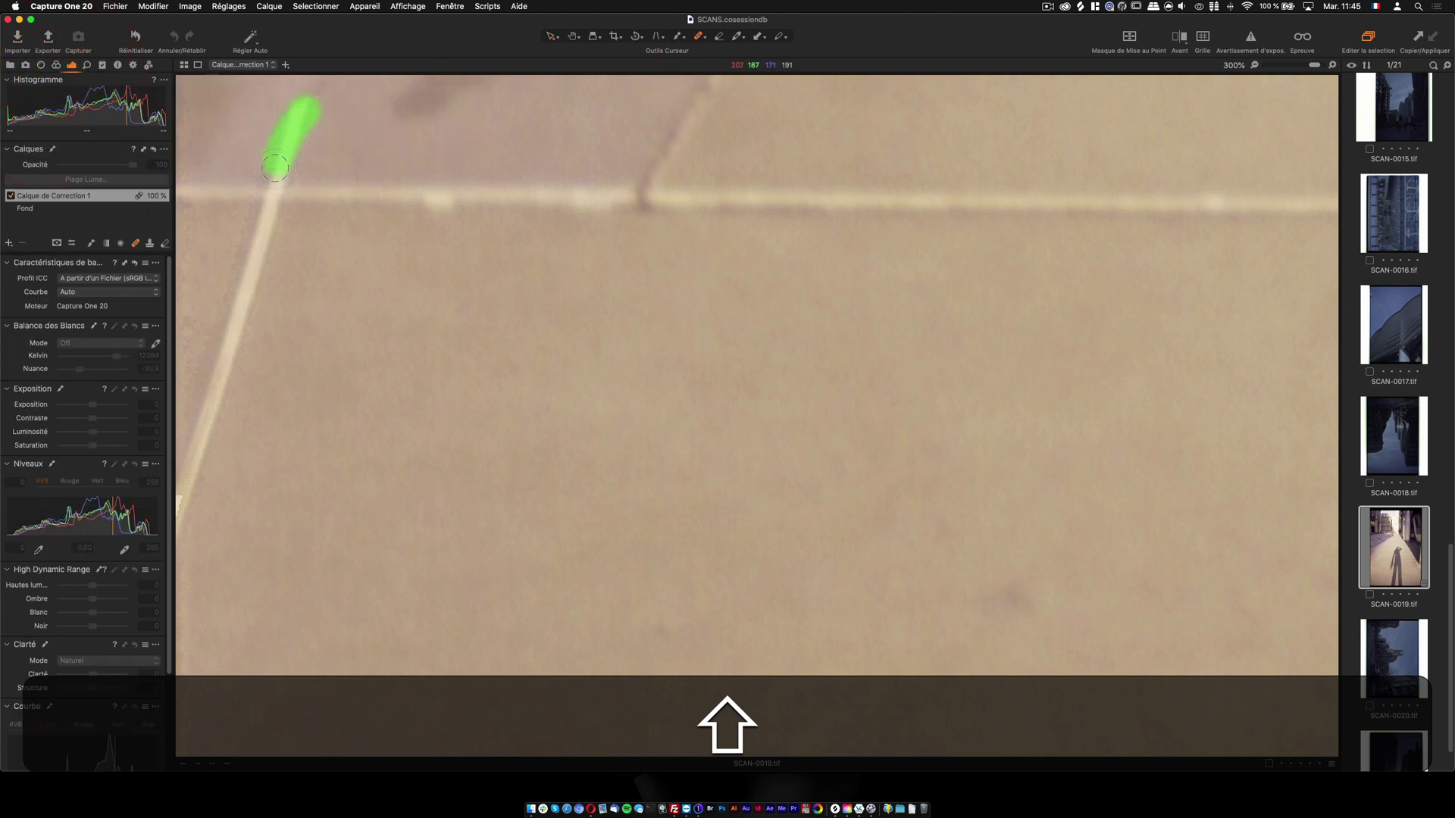
{"action": "left_click_drag", "start_coordinate": [274, 183], "coordinate": [274, 189]}
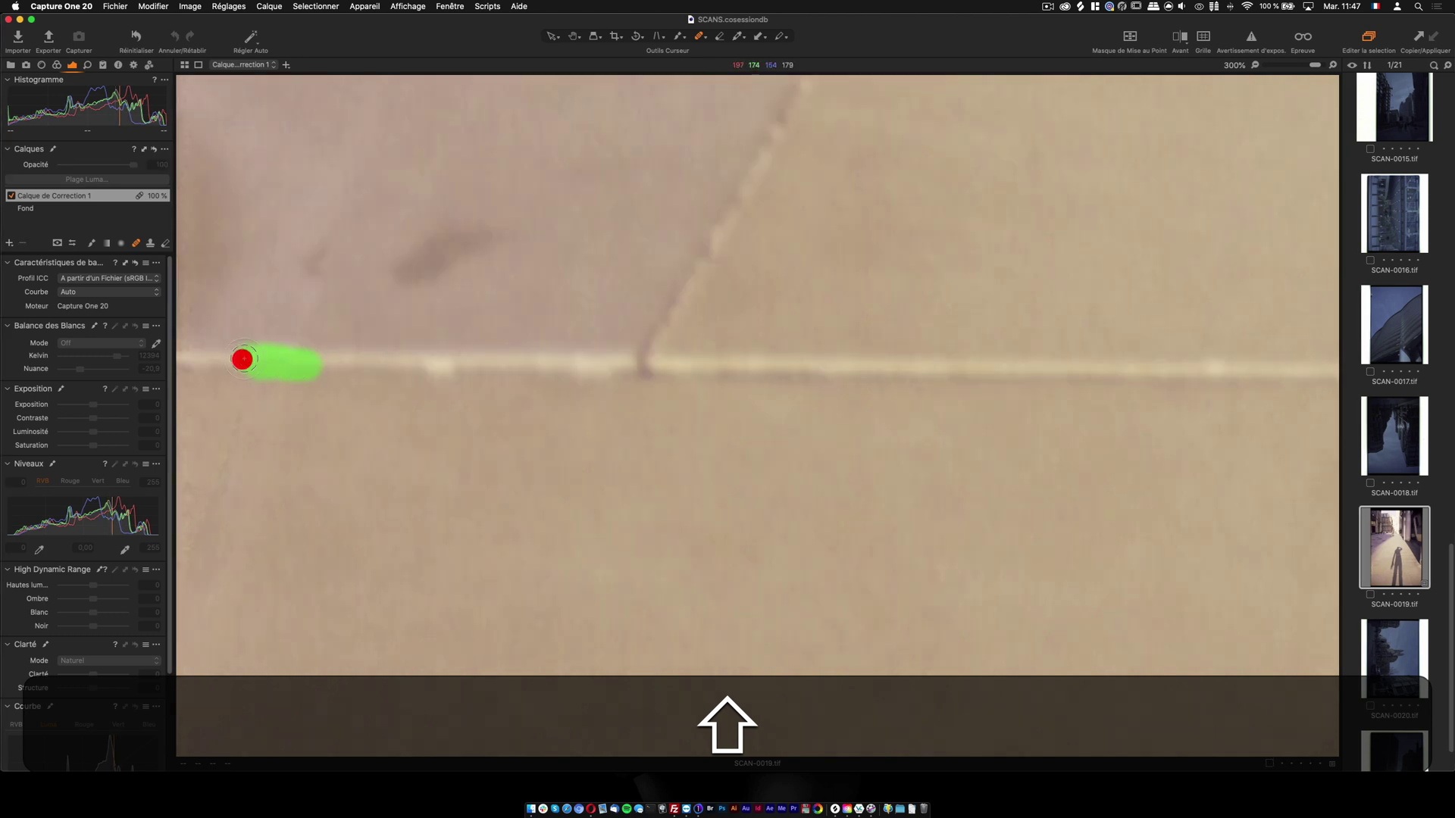
{"action": "left_click_drag", "start_coordinate": [242, 359], "coordinate": [243, 357]}
{"action": "key", "text": "super+z"}
{"action": "left_click", "coordinate": [367, 361]}
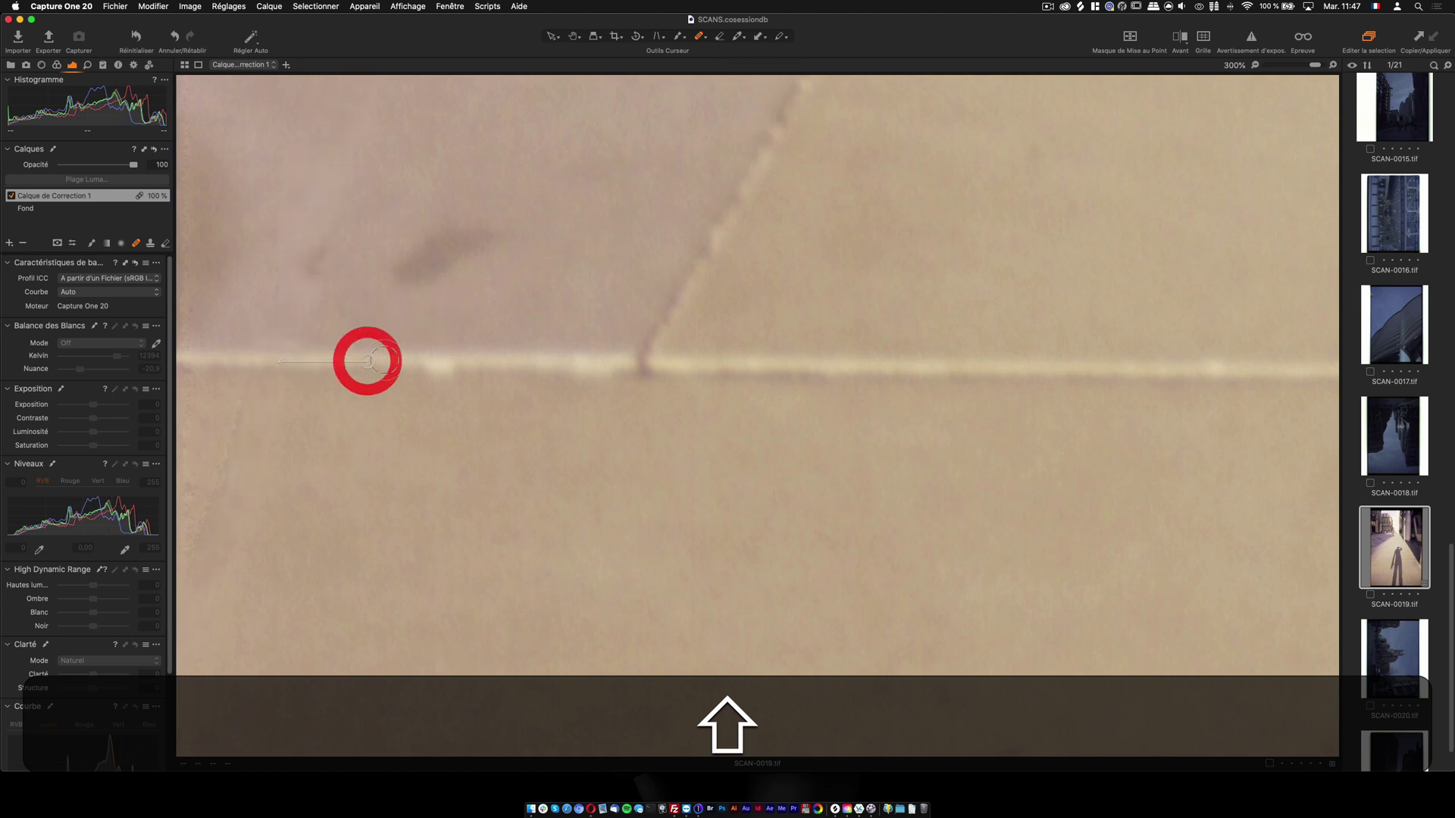
{"action": "key", "text": "super+0"}
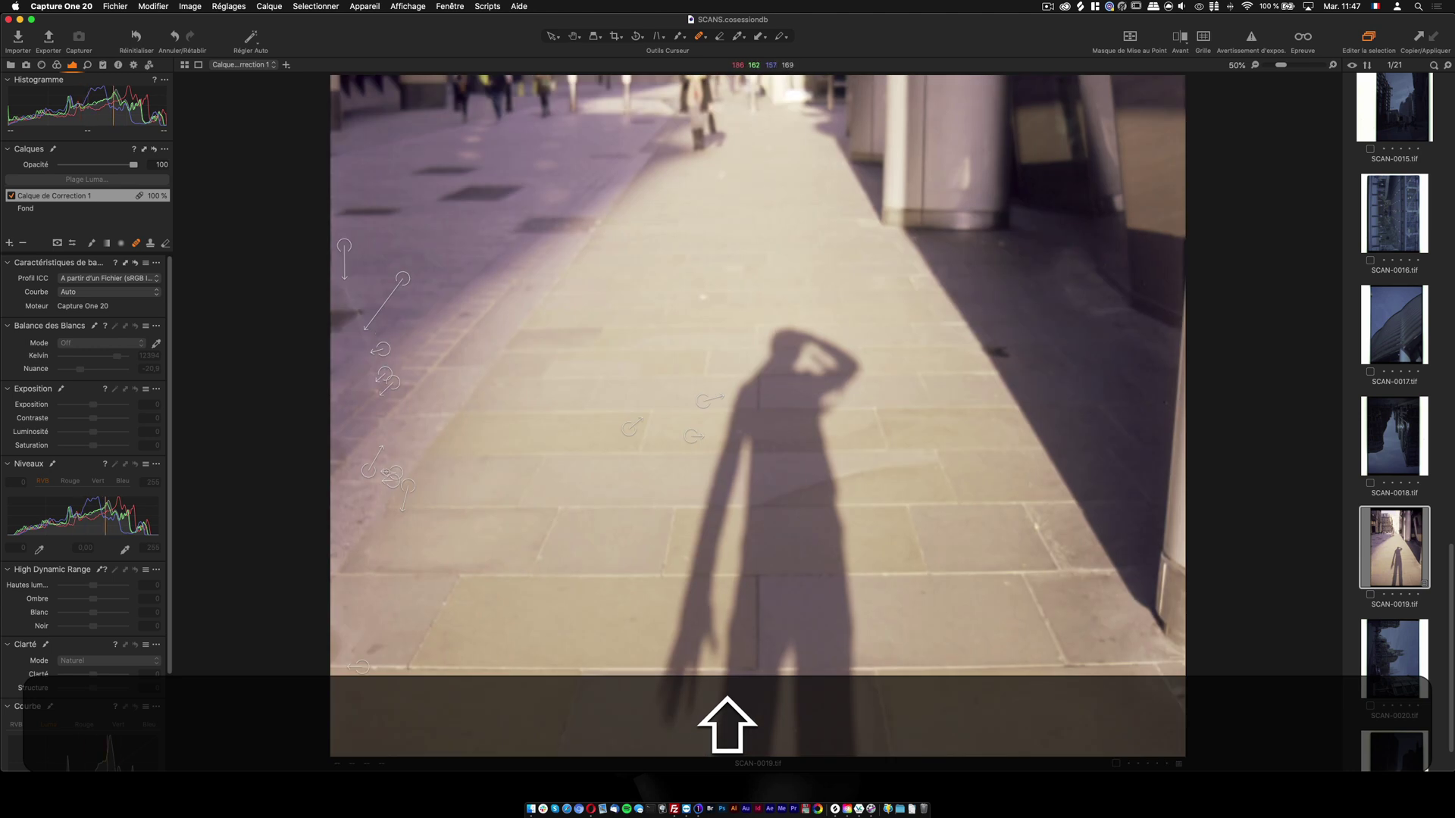
Turn the display of the healing arrows off and back on in the correction brush settings.
{"action": "right_click", "coordinate": [530, 169]}
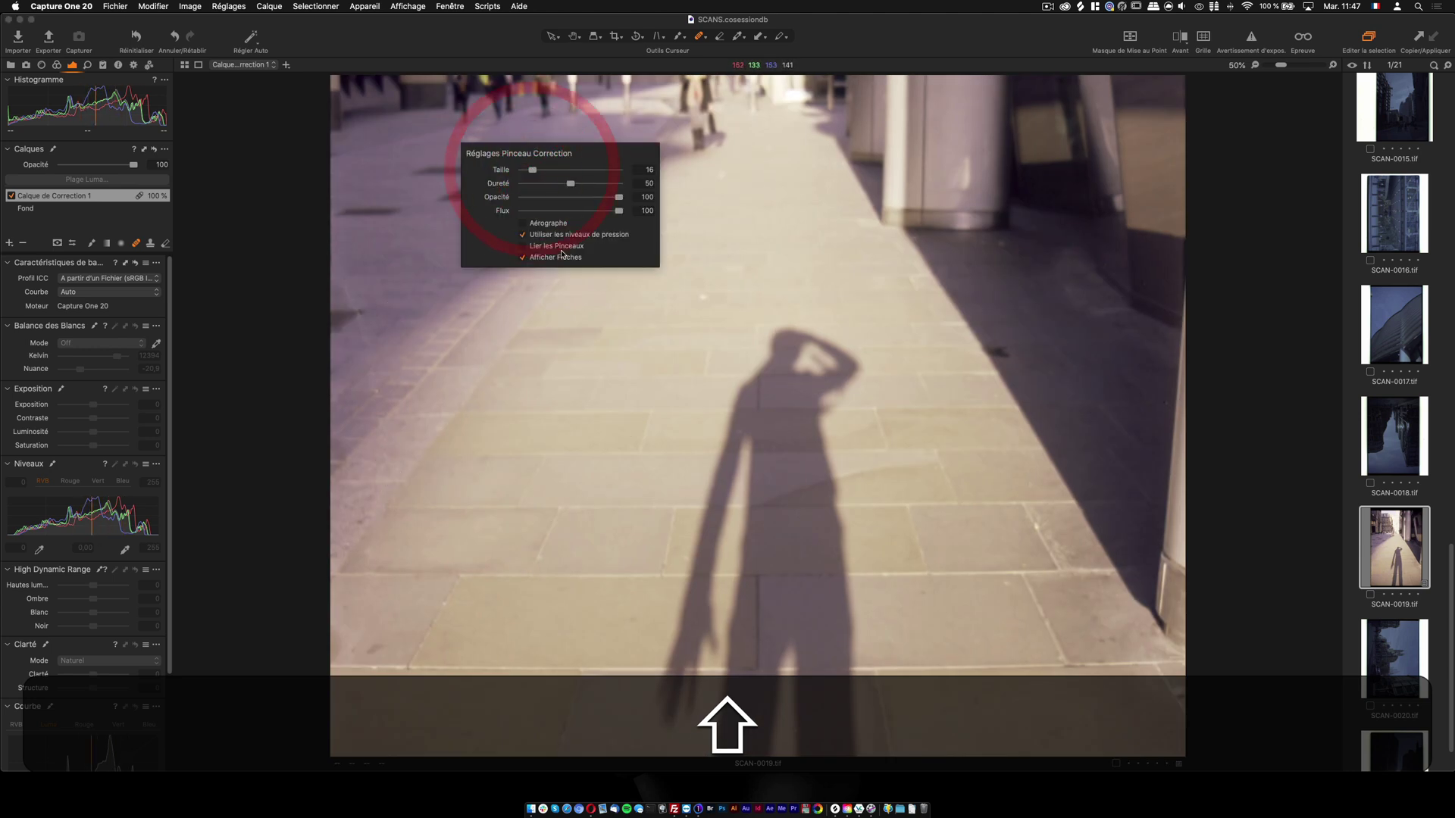
{"action": "left_click", "coordinate": [554, 258]}
{"action": "left_click", "coordinate": [552, 258]}
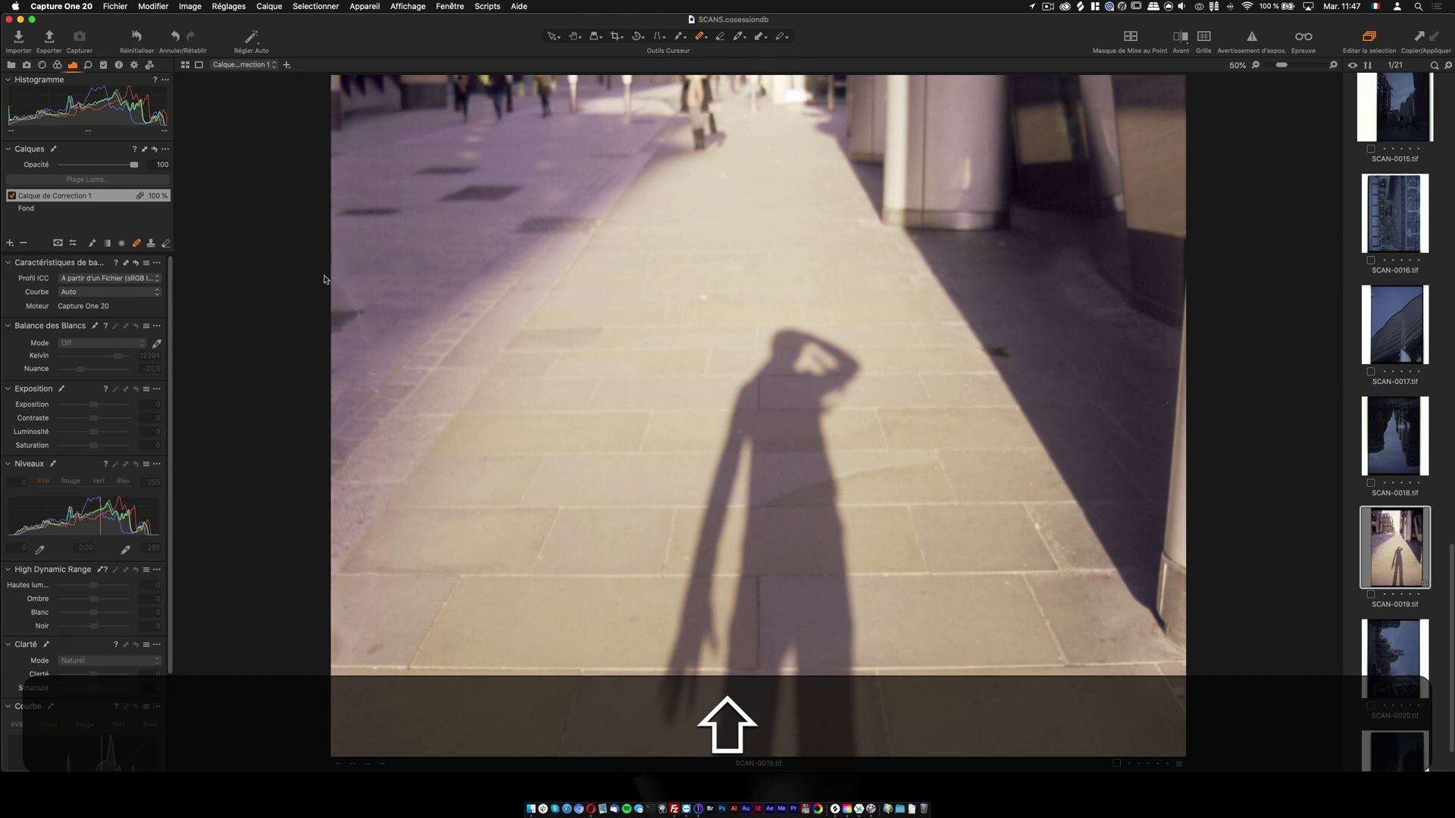
Switch to the Dessiner Masque Duplication brush at the dark patch and reduce its size and hardness.
{"action": "scroll", "coordinate": [335, 275], "scroll_direction": "up", "scroll_amount": 4}
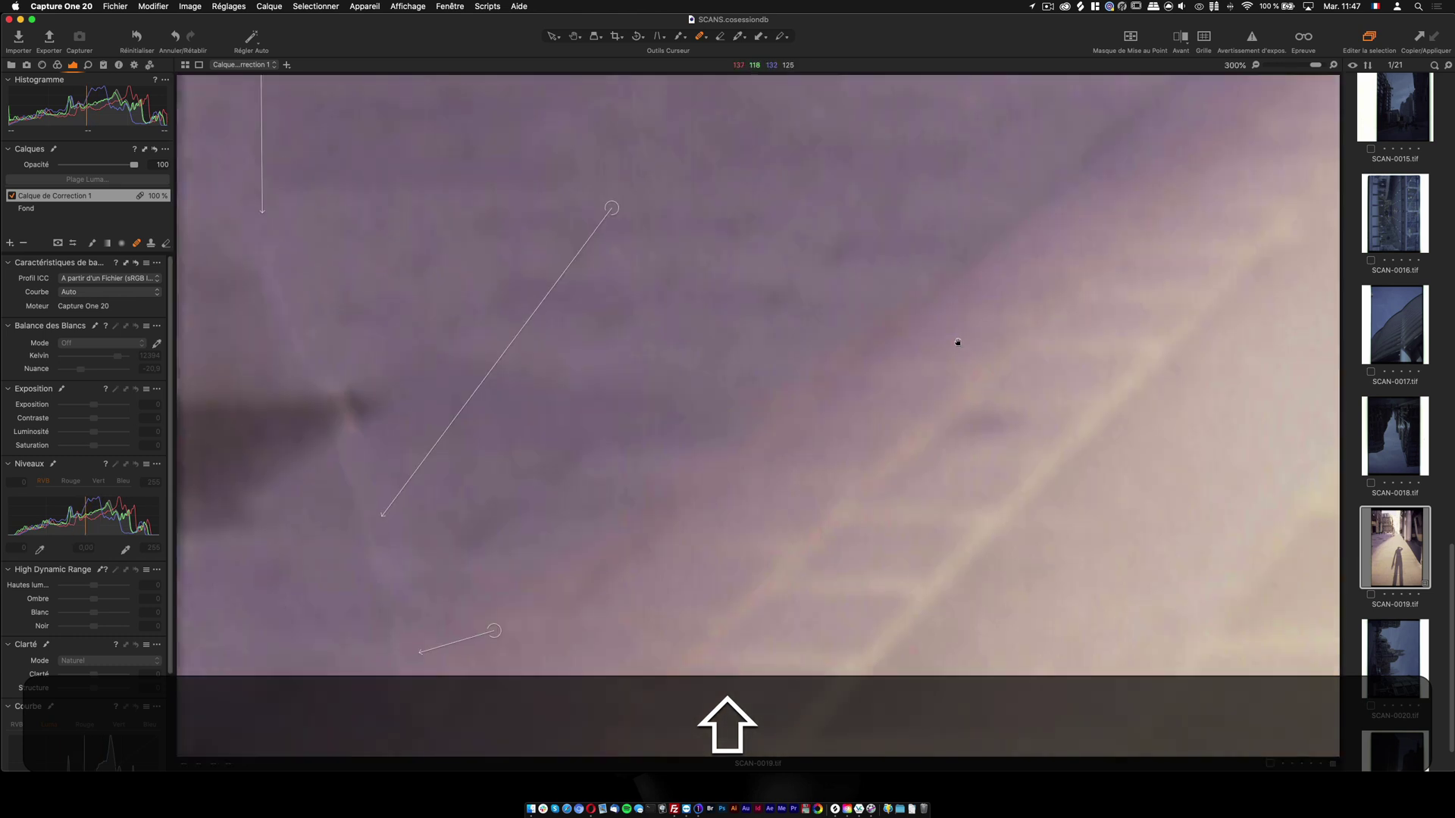
{"action": "left_click", "coordinate": [967, 341]}
{"action": "left_click", "coordinate": [704, 38]}
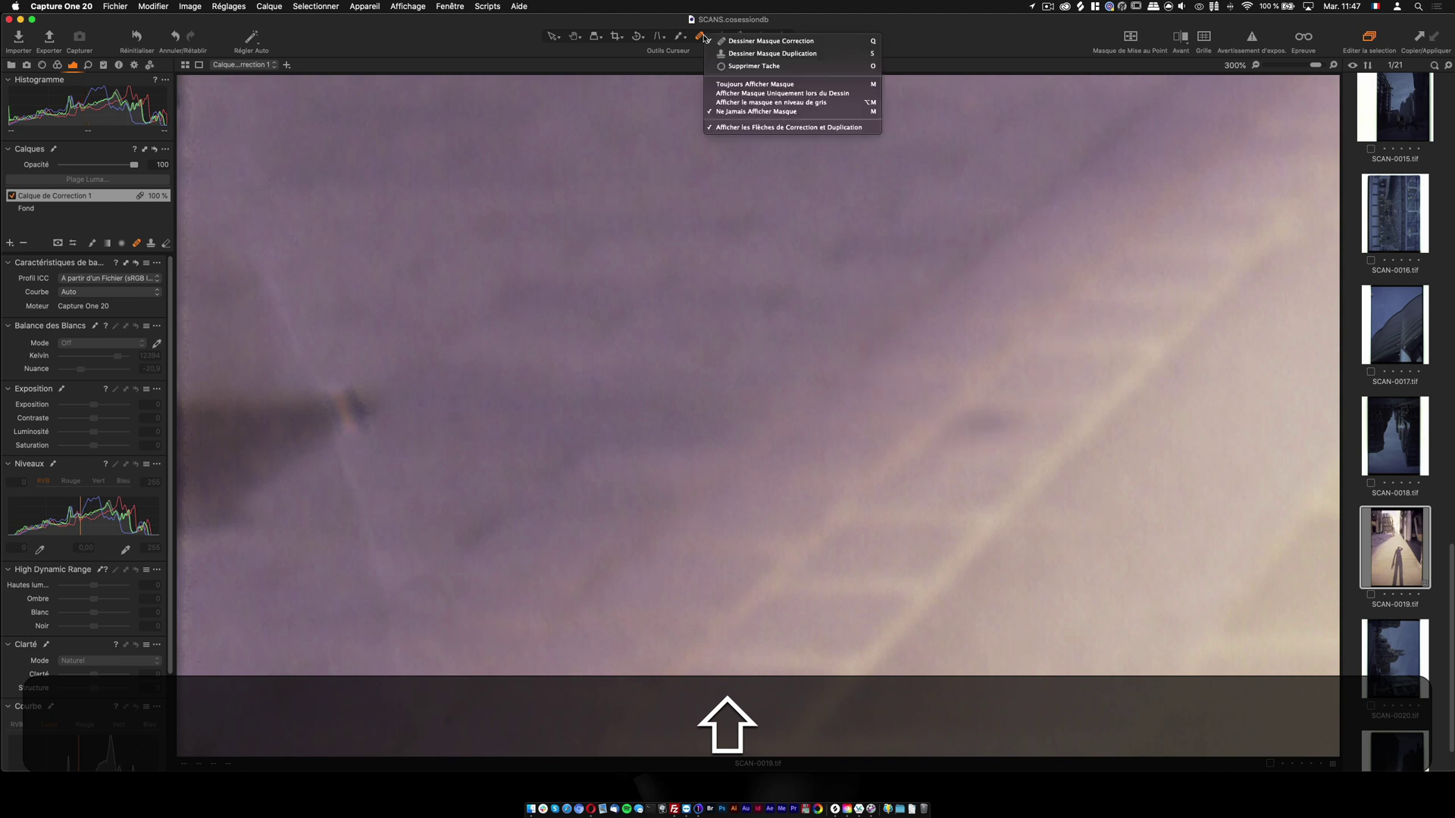
{"action": "left_click", "coordinate": [731, 53]}
{"action": "right_click", "coordinate": [467, 210]}
{"action": "left_click_drag", "start_coordinate": [469, 211], "coordinate": [459, 211]}
{"action": "left_click", "coordinate": [461, 212]}
{"action": "left_click", "coordinate": [485, 248]}
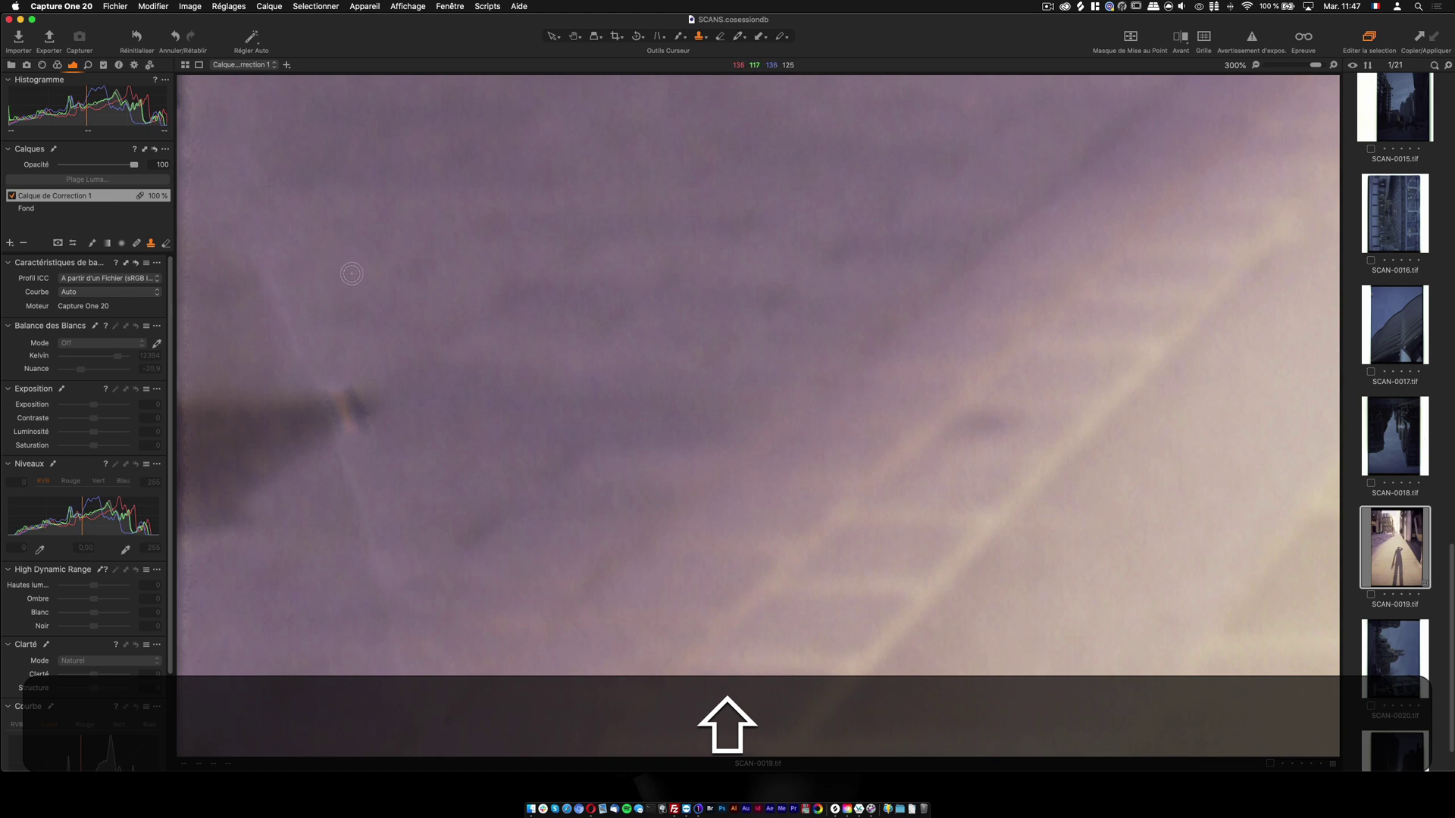
{"action": "right_click", "coordinate": [351, 273]}
{"action": "left_click_drag", "start_coordinate": [352, 288], "coordinate": [323, 287]}
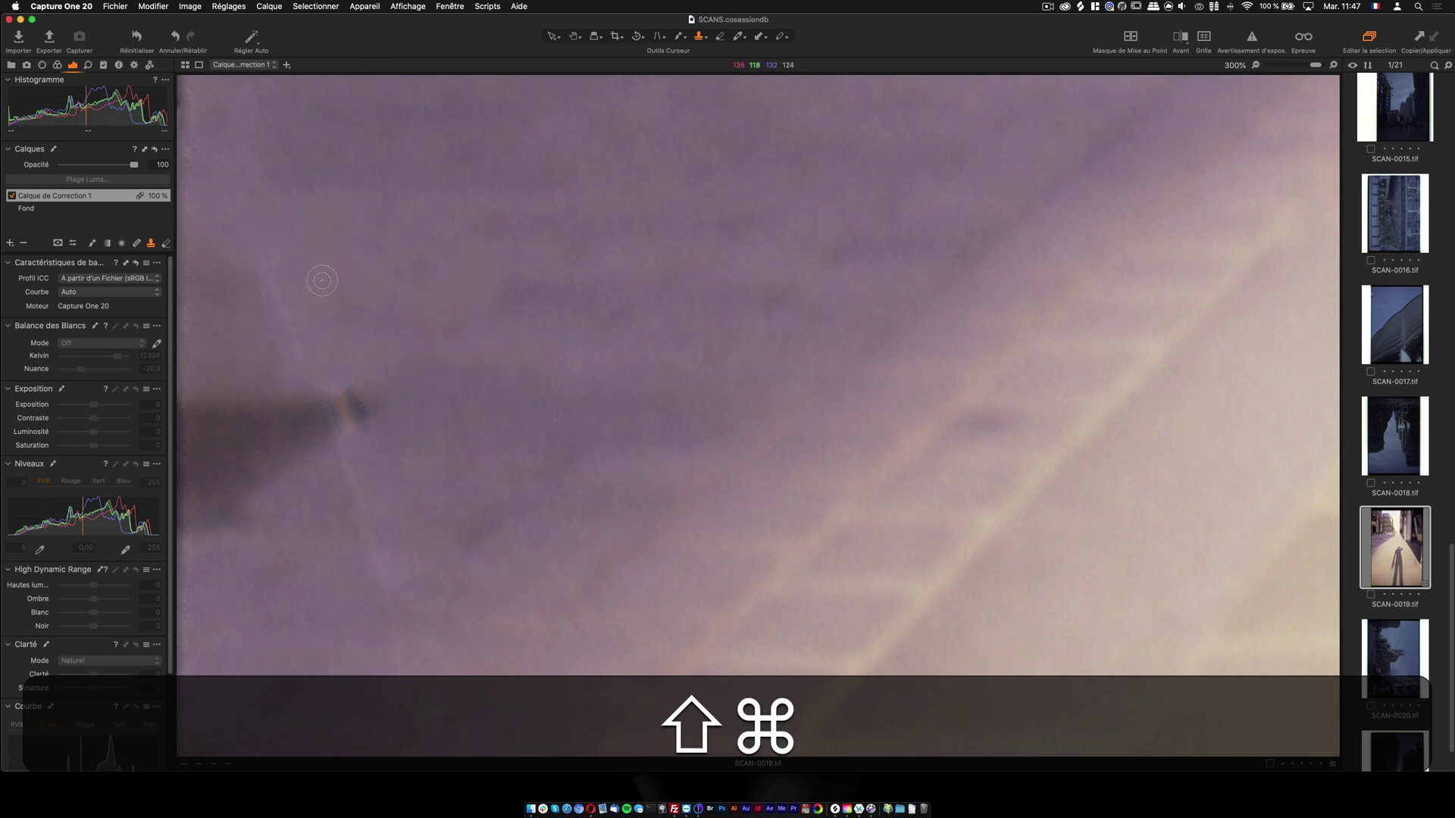
Clone clean shaded paving over the faint scratch trace just above the dark patch.
{"action": "left_click", "coordinate": [322, 286], "text": "alt+shift"}
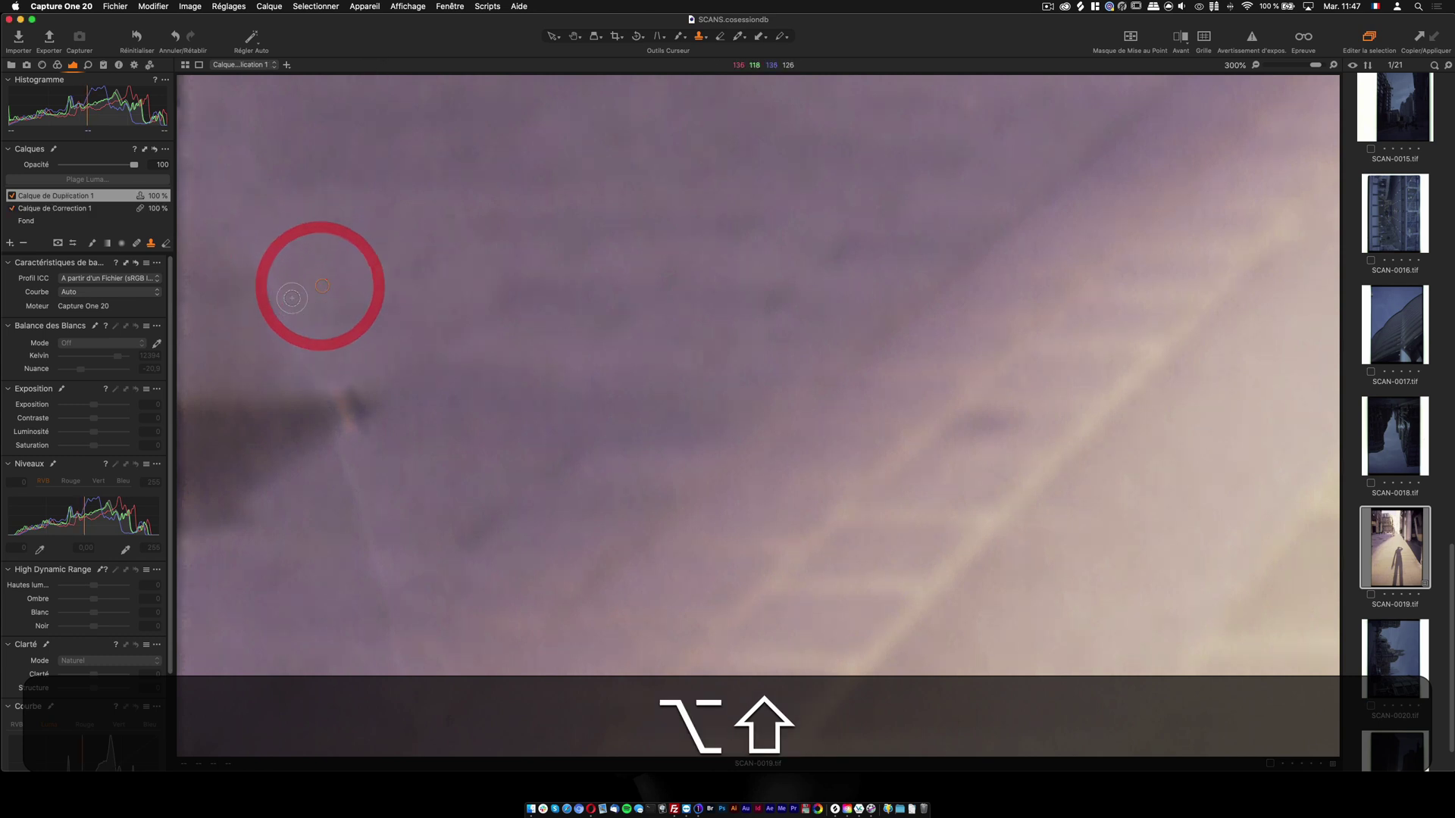
{"action": "left_click", "coordinate": [288, 298], "text": "shift"}
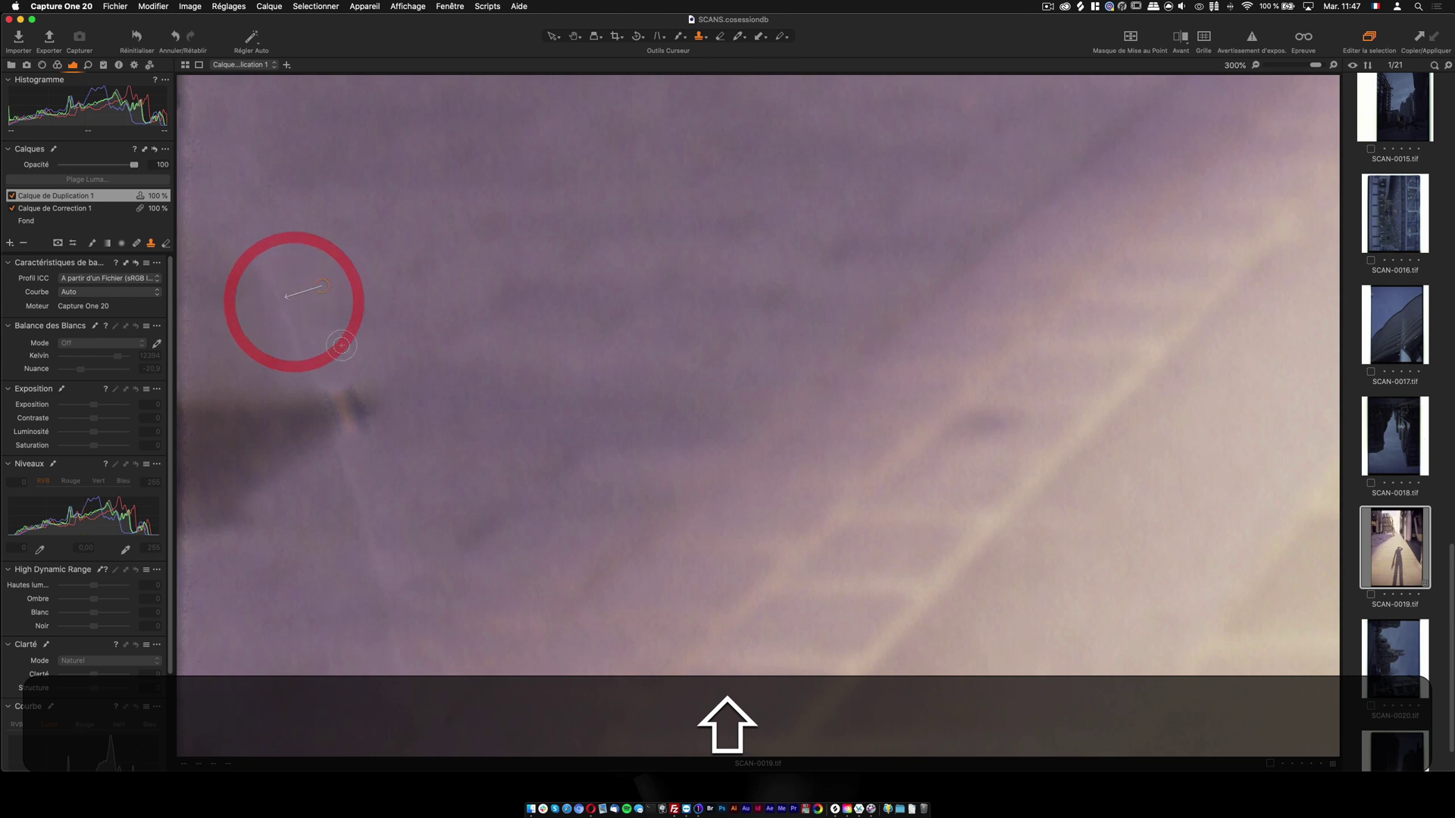
{"action": "left_click", "coordinate": [261, 356], "text": "alt+shift"}
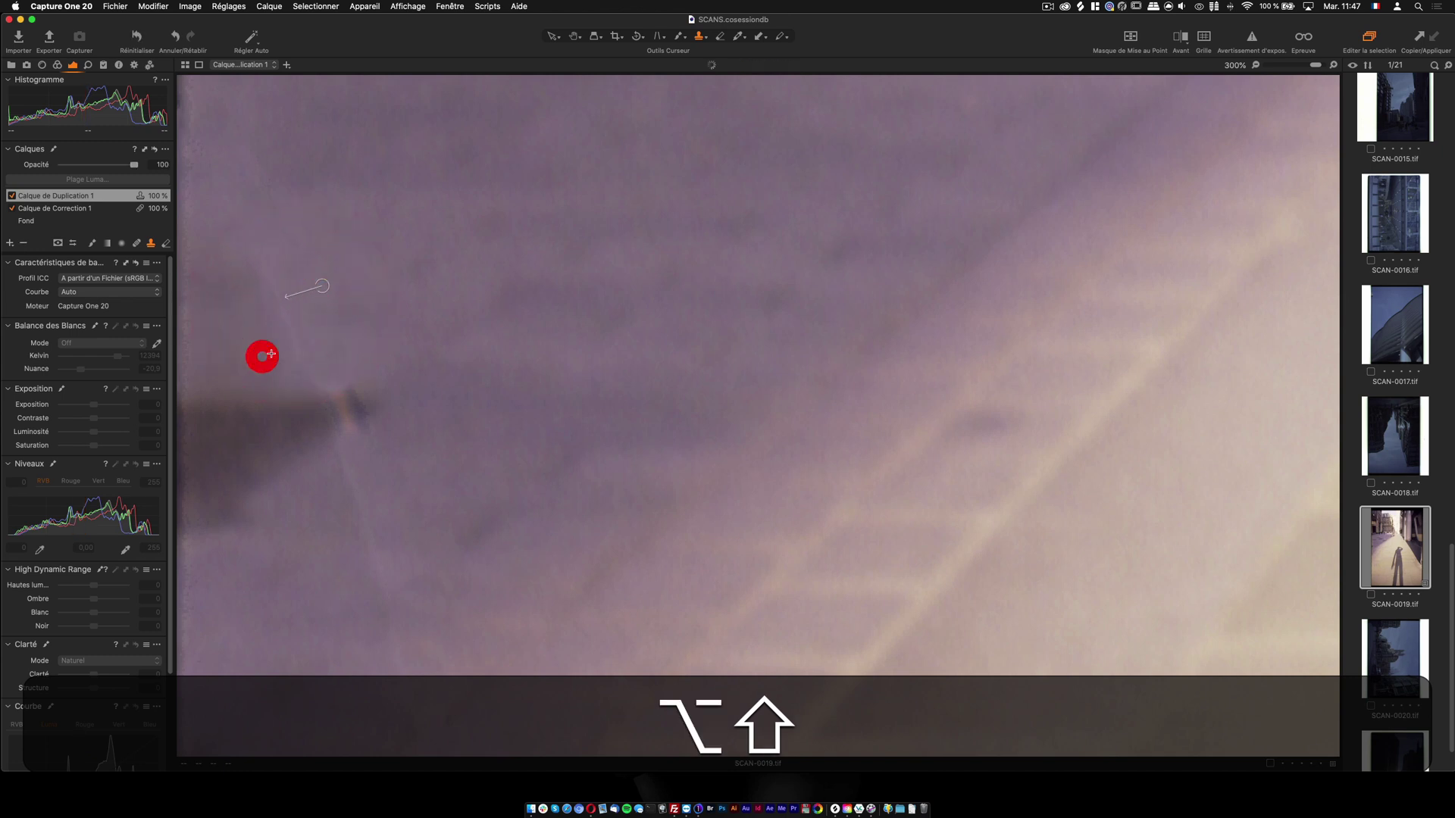
{"action": "left_click_drag", "start_coordinate": [292, 331], "coordinate": [311, 360]}
{"action": "left_click", "coordinate": [257, 303], "text": "alt+shift"}
{"action": "left_click", "coordinate": [283, 308]}
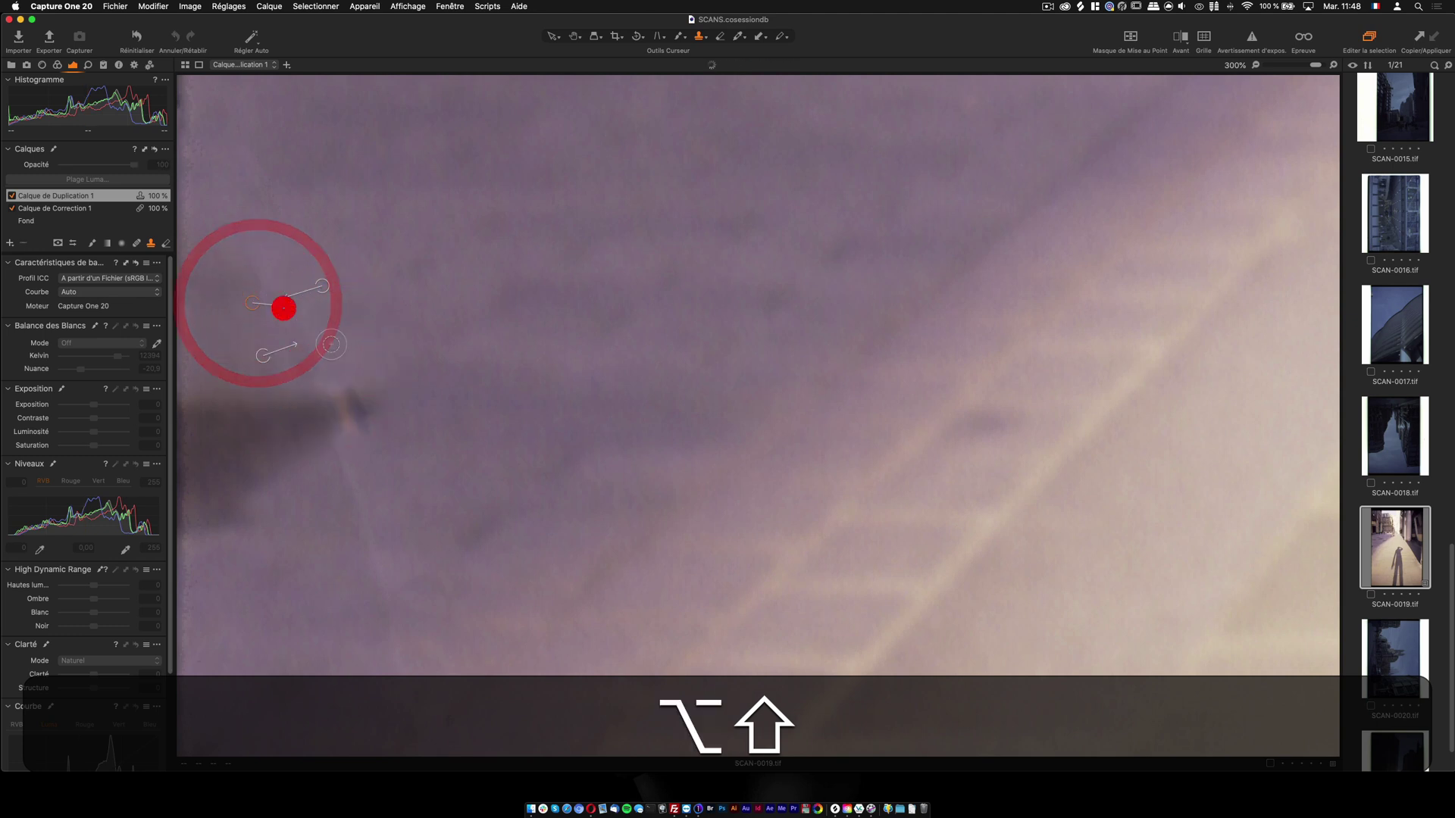
Clone clean paving over the trace just below the dark patch, and dark texture over the scratch at the patch's tip.
{"action": "left_click", "coordinate": [324, 481], "text": "alt+shift"}
{"action": "left_click_drag", "start_coordinate": [343, 436], "coordinate": [351, 483]}
{"action": "left_click", "coordinate": [285, 420], "text": "alt+shift"}
{"action": "mouse_move", "coordinate": [342, 416]}
{"action": "left_mouse_down"}
{"action": "mouse_move", "coordinate": [308, 406]}
{"action": "mouse_move", "coordinate": [309, 422]}
{"action": "mouse_move", "coordinate": [327, 421]}
{"action": "left_mouse_up"}
{"action": "left_click", "coordinate": [309, 406]}
{"action": "left_click", "coordinate": [356, 403]}
{"action": "left_click", "coordinate": [363, 403]}
{"action": "left_click", "coordinate": [307, 448]}
Clone neighbouring paving along the lower and upper edges of the dark patch's tip to clean up its outline.
{"action": "left_click", "coordinate": [410, 417], "text": "alt+shift"}
{"action": "mouse_move", "coordinate": [350, 431]}
{"action": "left_mouse_down"}
{"action": "mouse_move", "coordinate": [384, 417]}
{"action": "mouse_move", "coordinate": [360, 447]}
{"action": "left_mouse_up"}
{"action": "left_click", "coordinate": [316, 376], "text": "alt+shift"}
{"action": "left_click_drag", "start_coordinate": [298, 386], "coordinate": [384, 381]}
Clone clean paving over the faint scratch trace running down from the dark patch toward the brick edging.
{"action": "left_click", "coordinate": [348, 561], "text": "alt+shift"}
{"action": "left_click_drag", "start_coordinate": [391, 560], "coordinate": [358, 562]}
{"action": "left_click", "coordinate": [332, 560]}
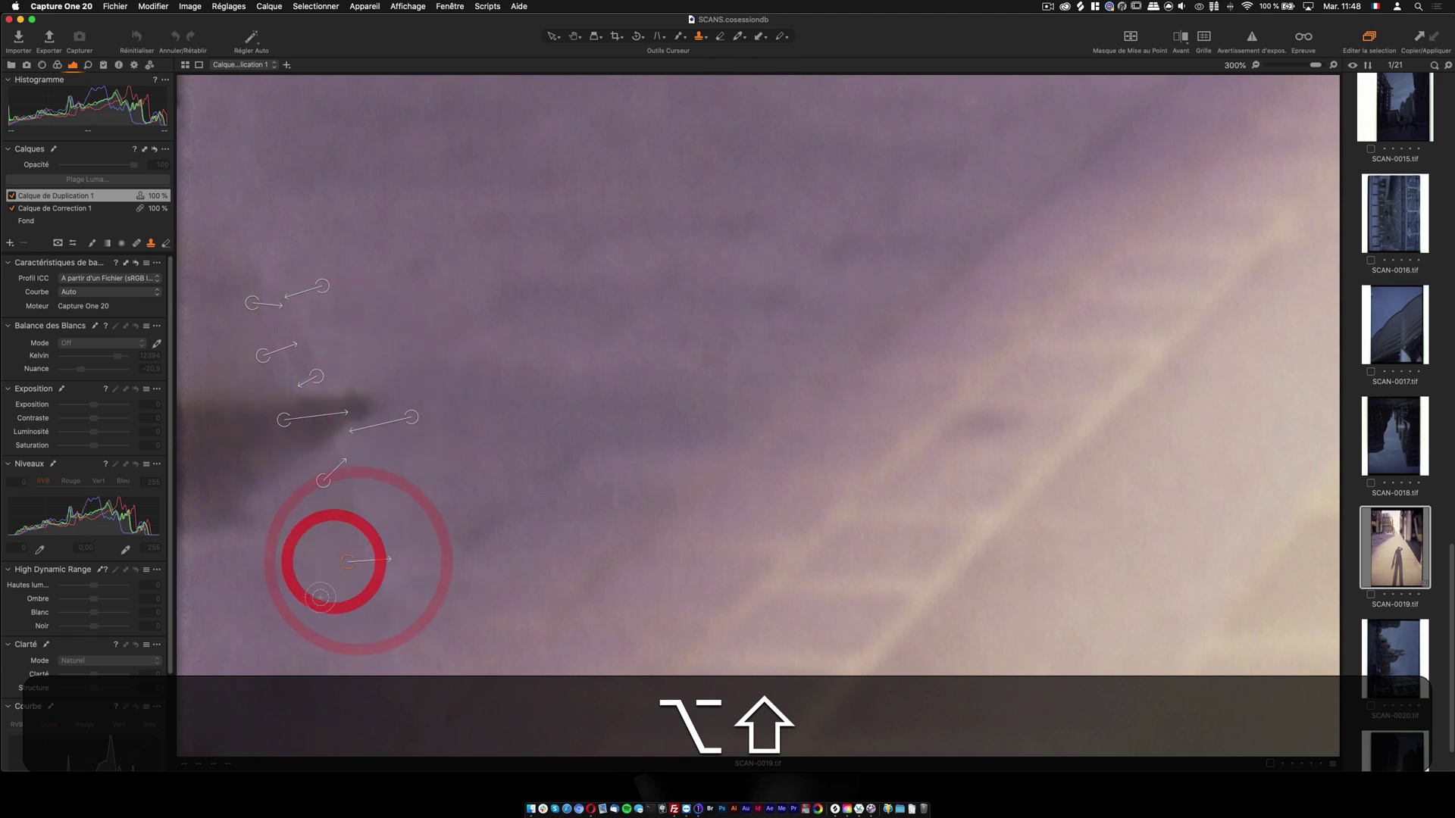
{"action": "left_click", "coordinate": [411, 507], "text": "alt+shift"}
{"action": "left_click_drag", "start_coordinate": [358, 498], "coordinate": [384, 533]}
{"action": "left_click_drag", "start_coordinate": [522, 428], "coordinate": [519, 235]}
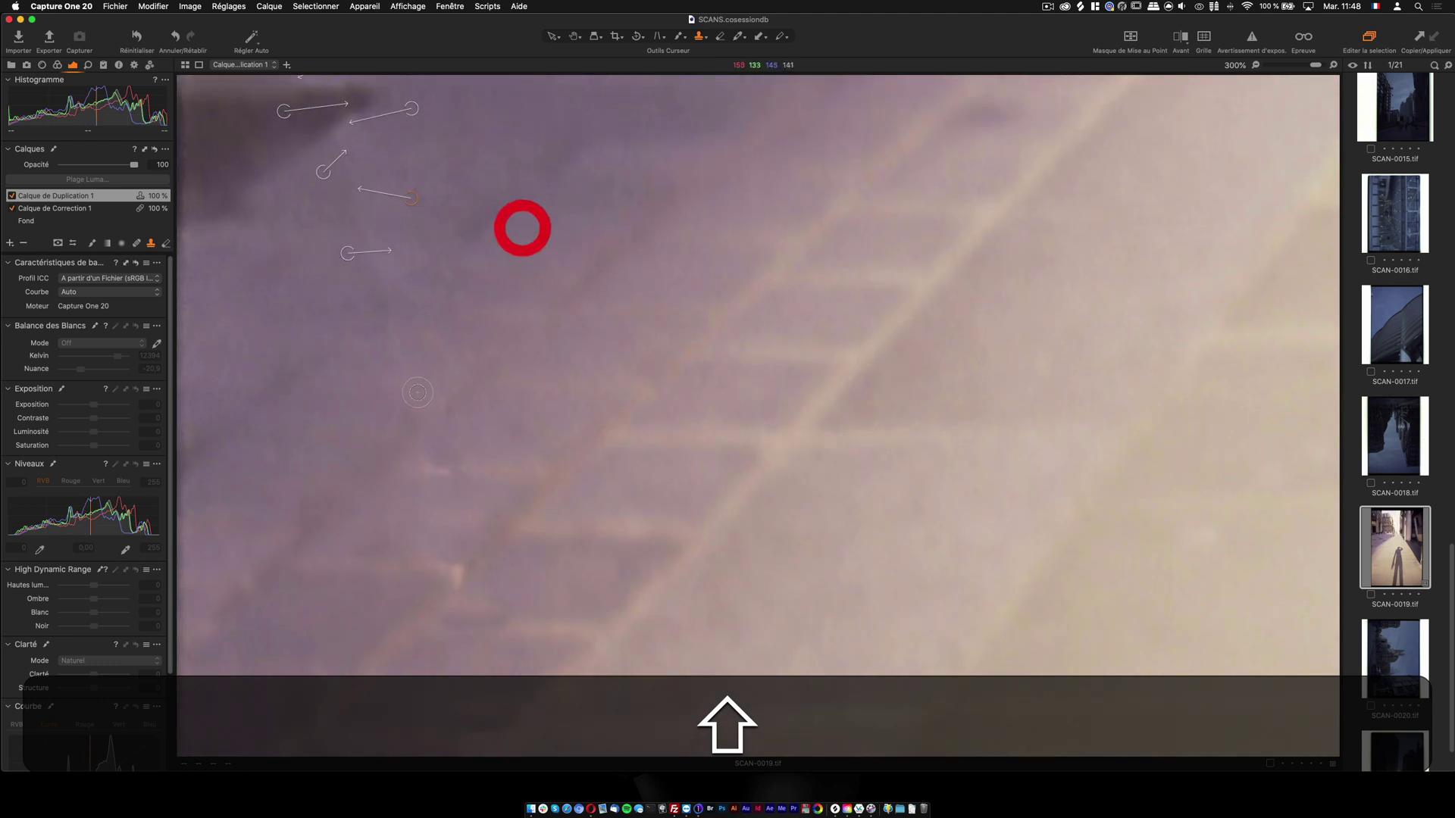
Clone clean shaded paving over the faint scratch trace between the dark patch and the brick edging.
{"action": "left_click", "coordinate": [377, 404], "text": "alt+shift"}
{"action": "left_click", "coordinate": [437, 353], "text": "alt+shift"}
{"action": "left_click_drag", "start_coordinate": [393, 338], "coordinate": [397, 361]}
{"action": "left_click", "coordinate": [340, 284], "text": "alt+shift"}
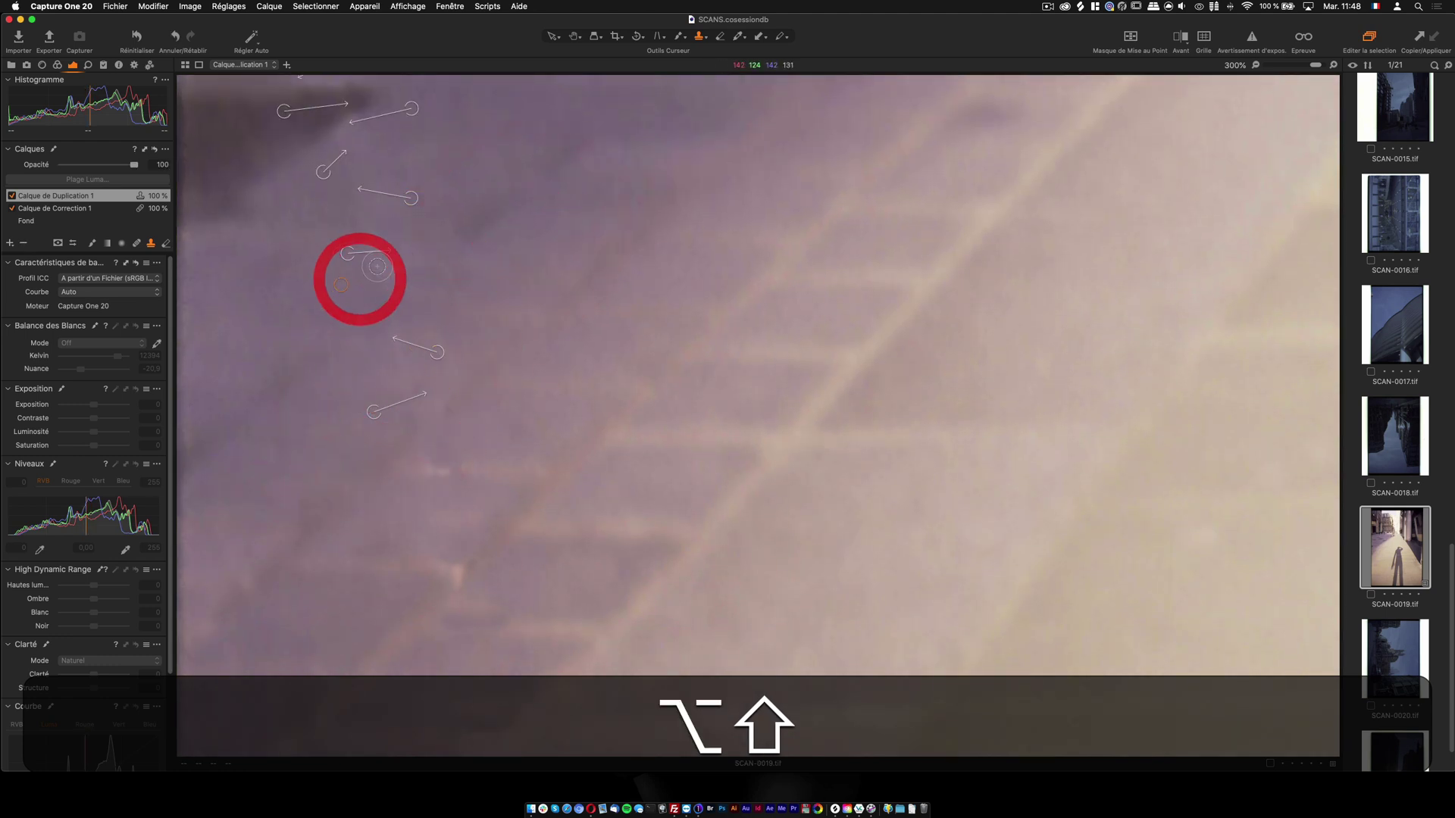
Clone neighbouring paving over the bright scratch remnant at the end of the upper brick joint and the trace just above it.
{"action": "left_click", "coordinate": [484, 470], "text": "alt+shift"}
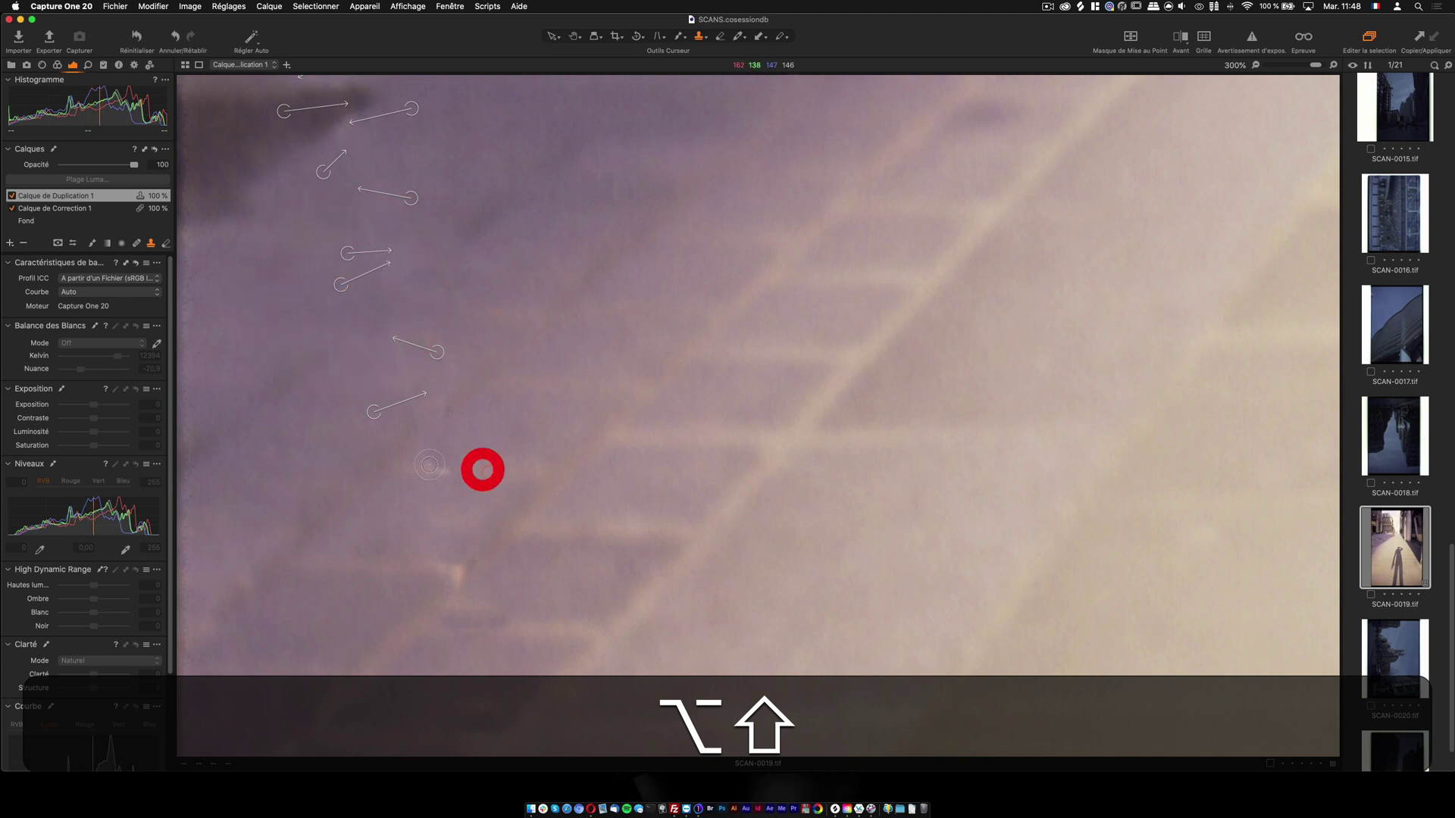
{"action": "left_click", "coordinate": [529, 473], "text": "alt+shift"}
{"action": "left_click_drag", "start_coordinate": [463, 469], "coordinate": [403, 465]}
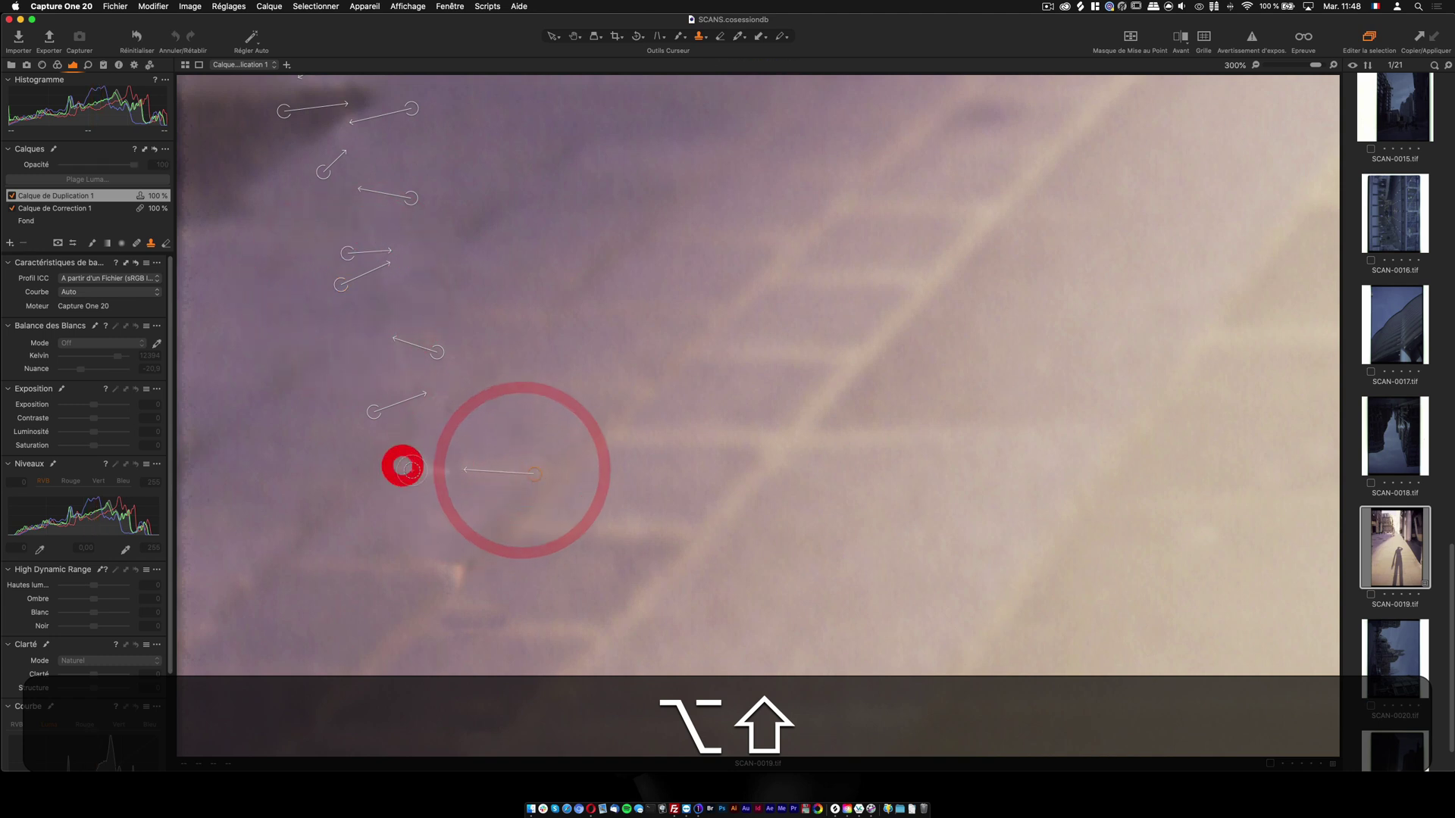
{"action": "left_click", "coordinate": [476, 383], "text": "alt+shift"}
Clone brick and joint texture over the bright speck at the end of the next brick joint down.
{"action": "left_click", "coordinate": [391, 565], "text": "alt+shift"}
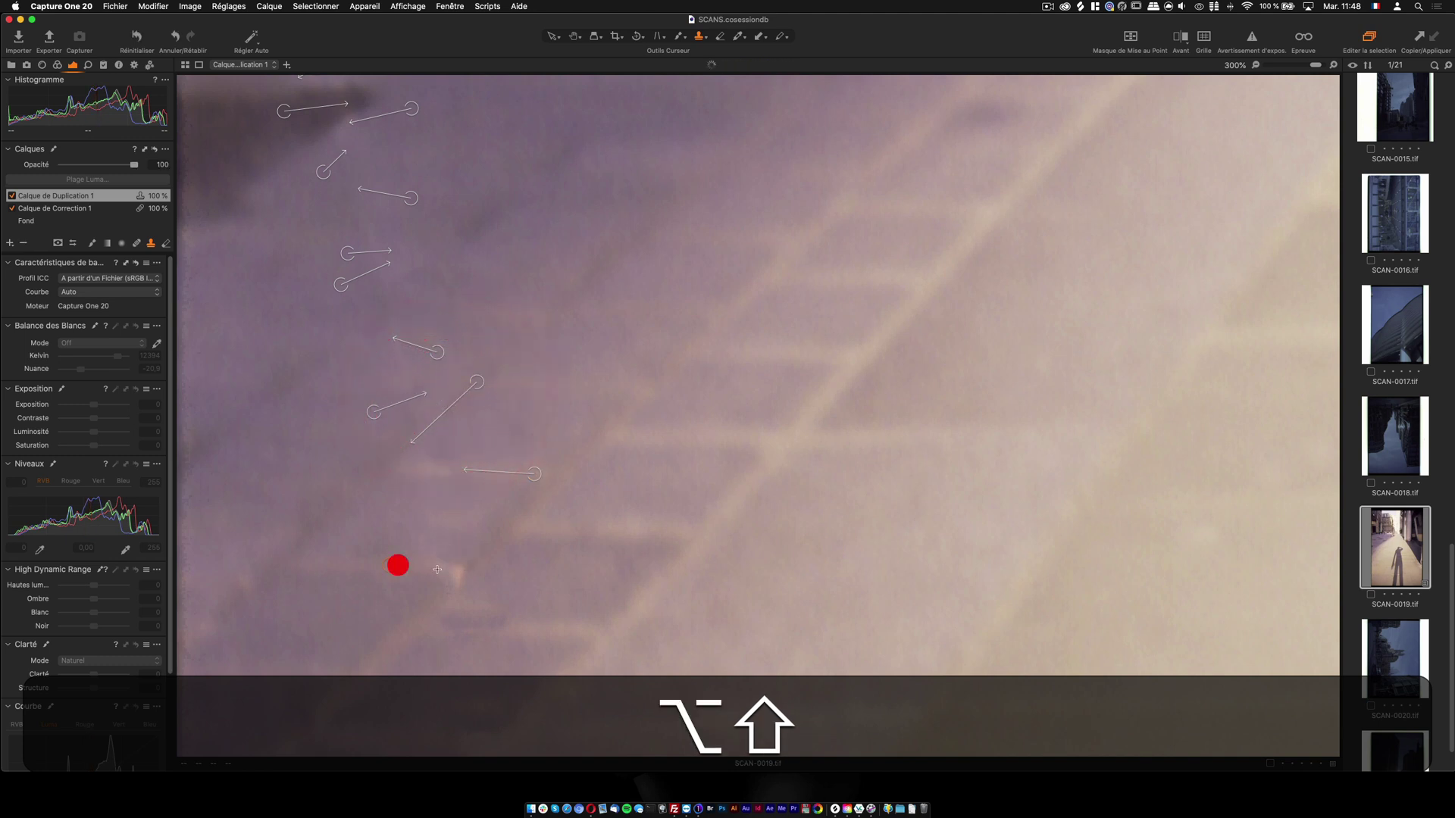
{"action": "left_click", "coordinate": [503, 545], "text": "alt+shift"}
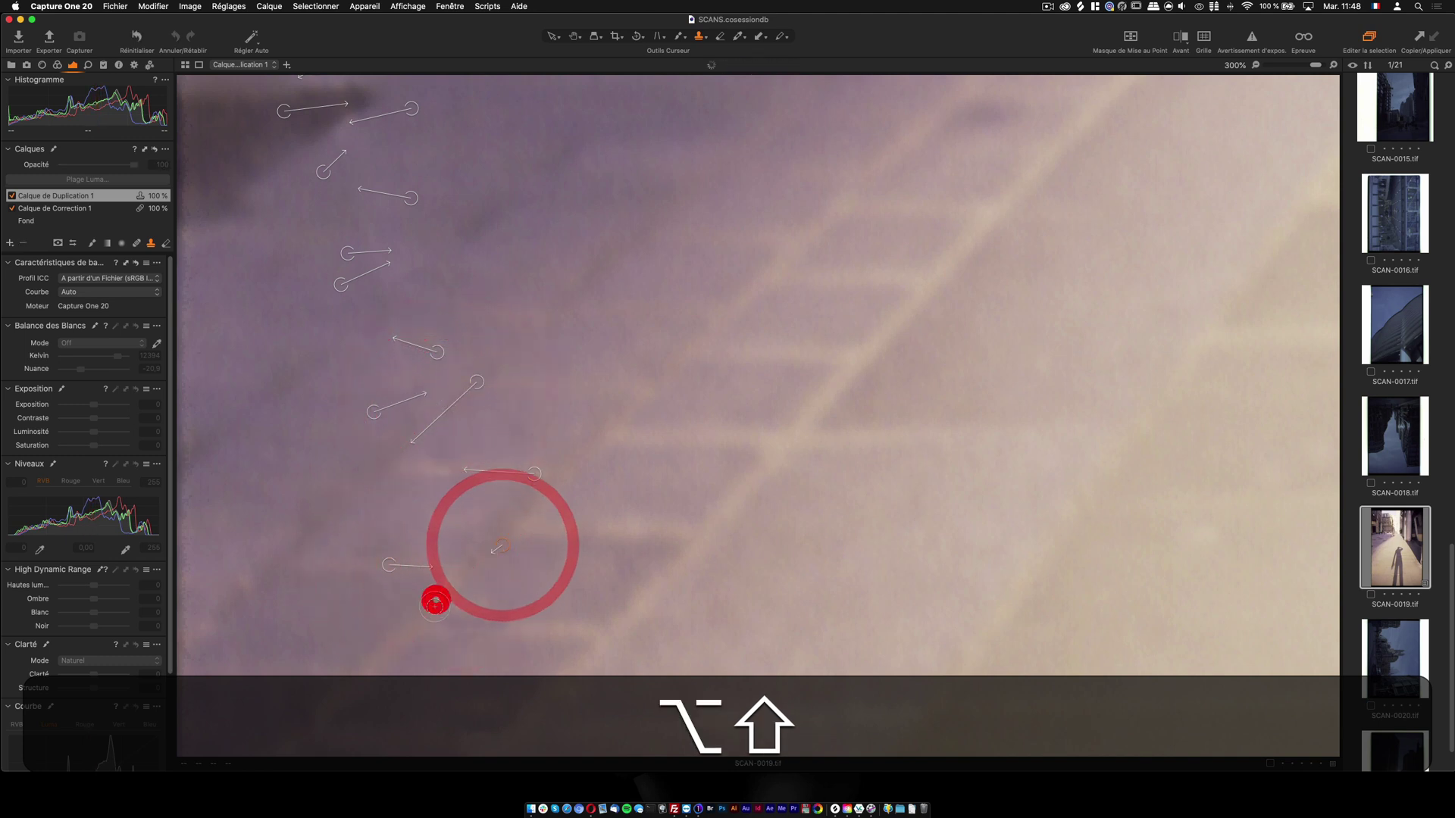
{"action": "left_click", "coordinate": [402, 565], "text": "alt+shift"}
{"action": "left_click", "coordinate": [399, 640], "text": "alt+shift"}
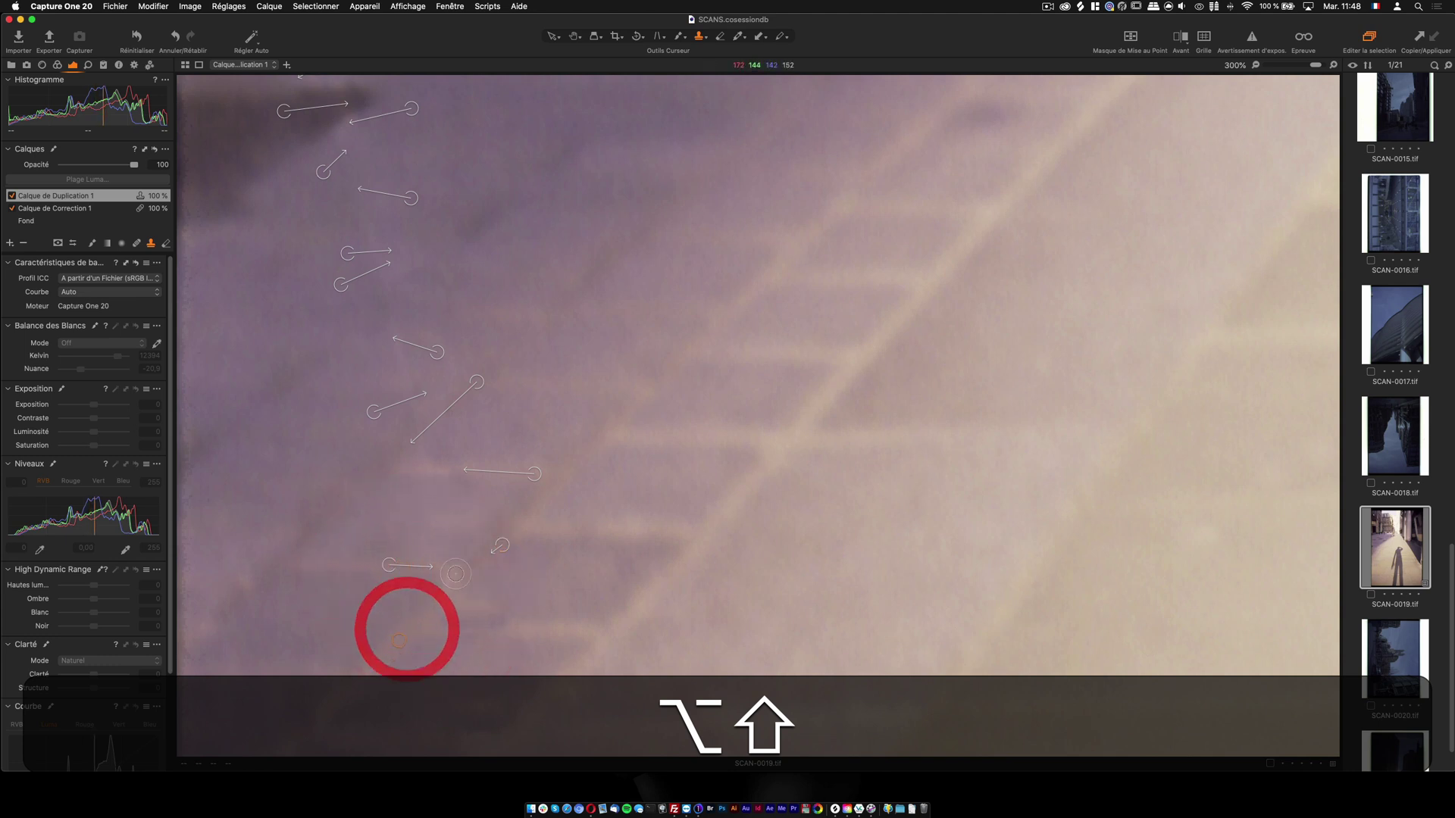
Clone nearby brick and joint texture over the dark mark and scratch remnants just below the bright speck.
{"action": "left_click", "coordinate": [530, 587], "text": "alt+shift"}
{"action": "left_click", "coordinate": [583, 629], "text": "alt+shift"}
{"action": "left_click", "coordinate": [554, 592], "text": "alt+shift"}
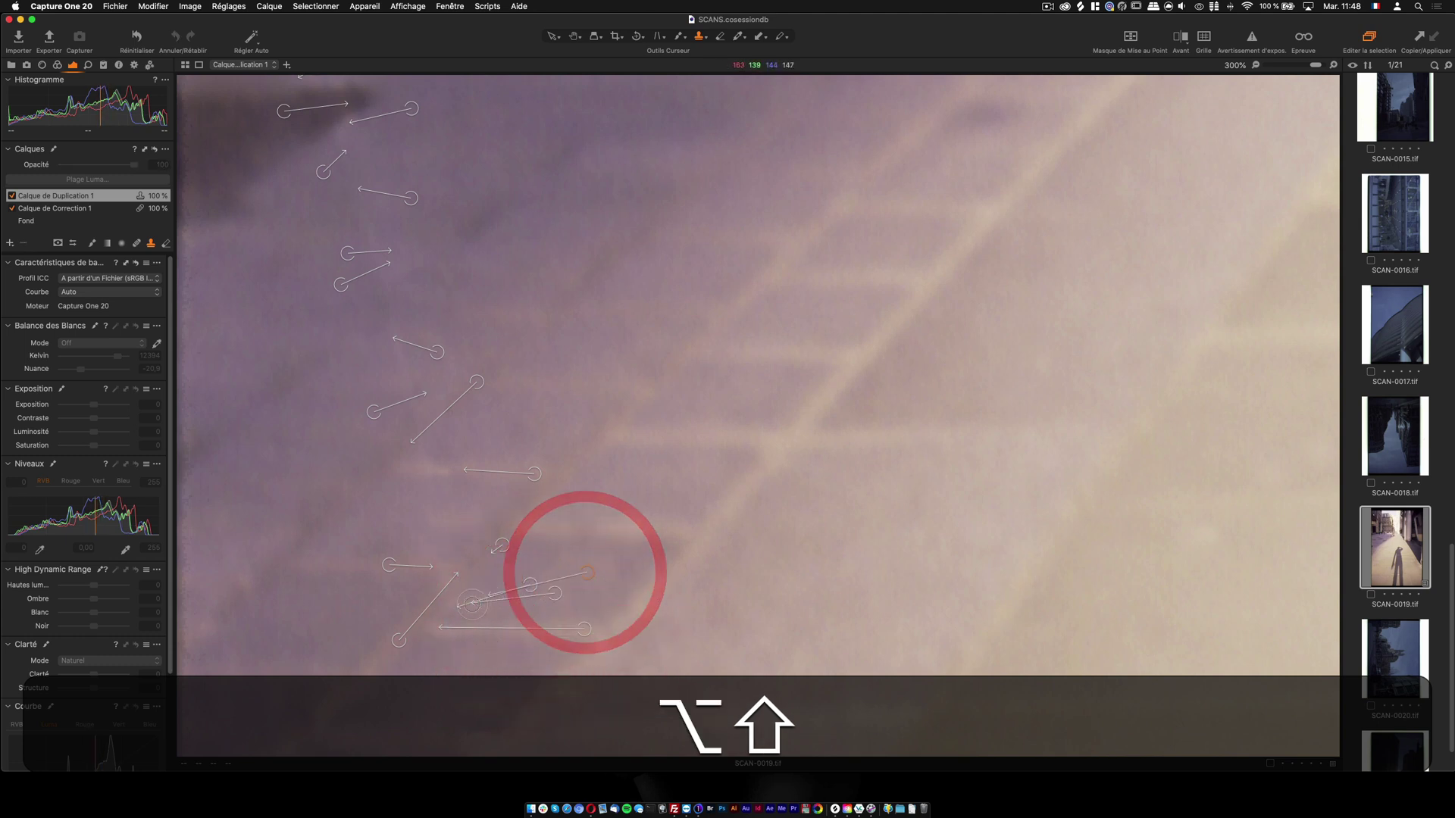
{"action": "left_click", "coordinate": [460, 604], "text": "shift"}
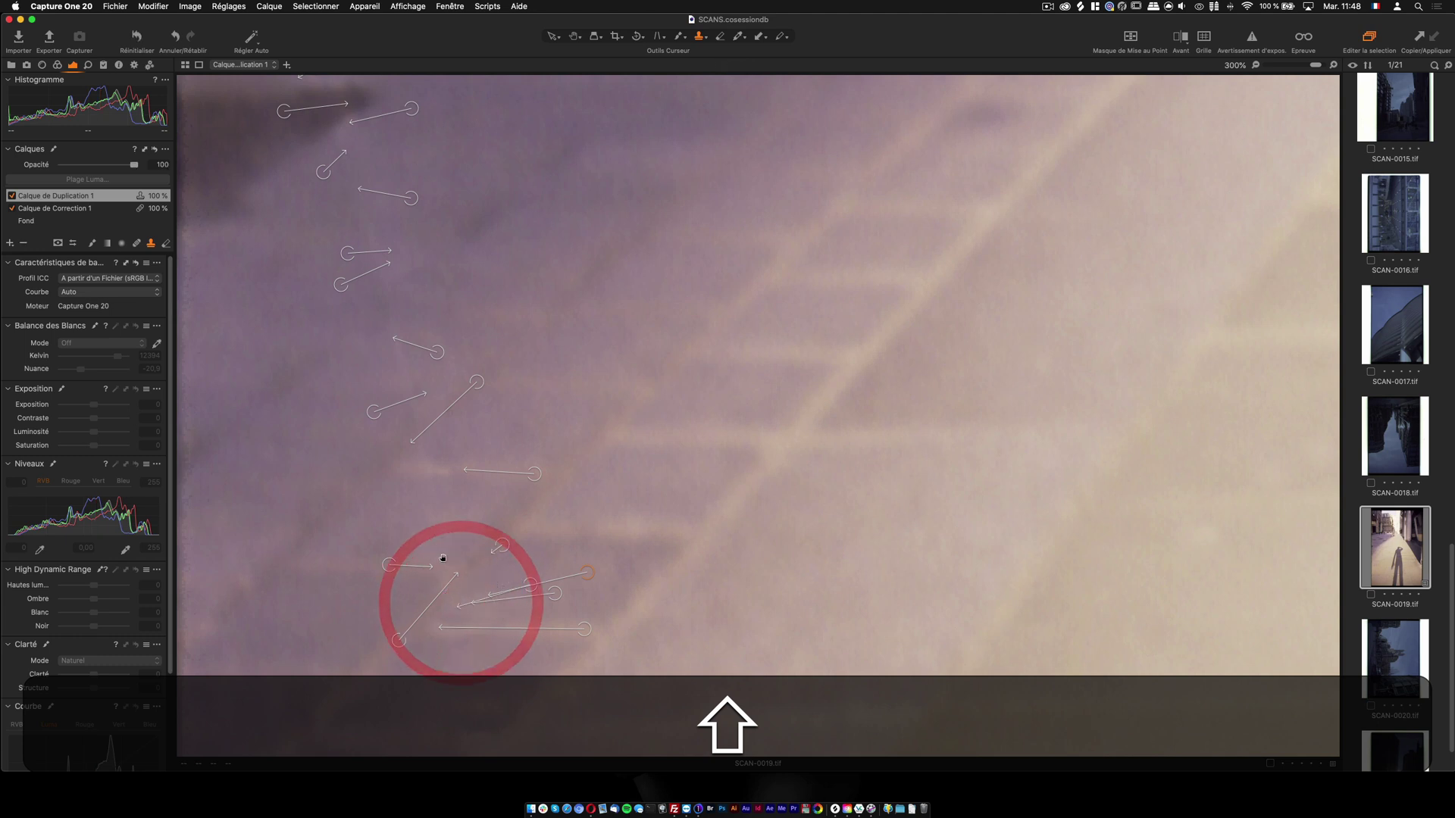
Clone shaded brick and joint texture over the dark spot and scratch trace farther down the brick edging.
{"action": "scroll", "coordinate": [504, 329], "scroll_direction": "down", "scroll_amount": 5}
{"action": "left_click", "coordinate": [510, 319], "text": "shift"}
{"action": "left_click", "coordinate": [415, 457], "text": "alt+shift"}
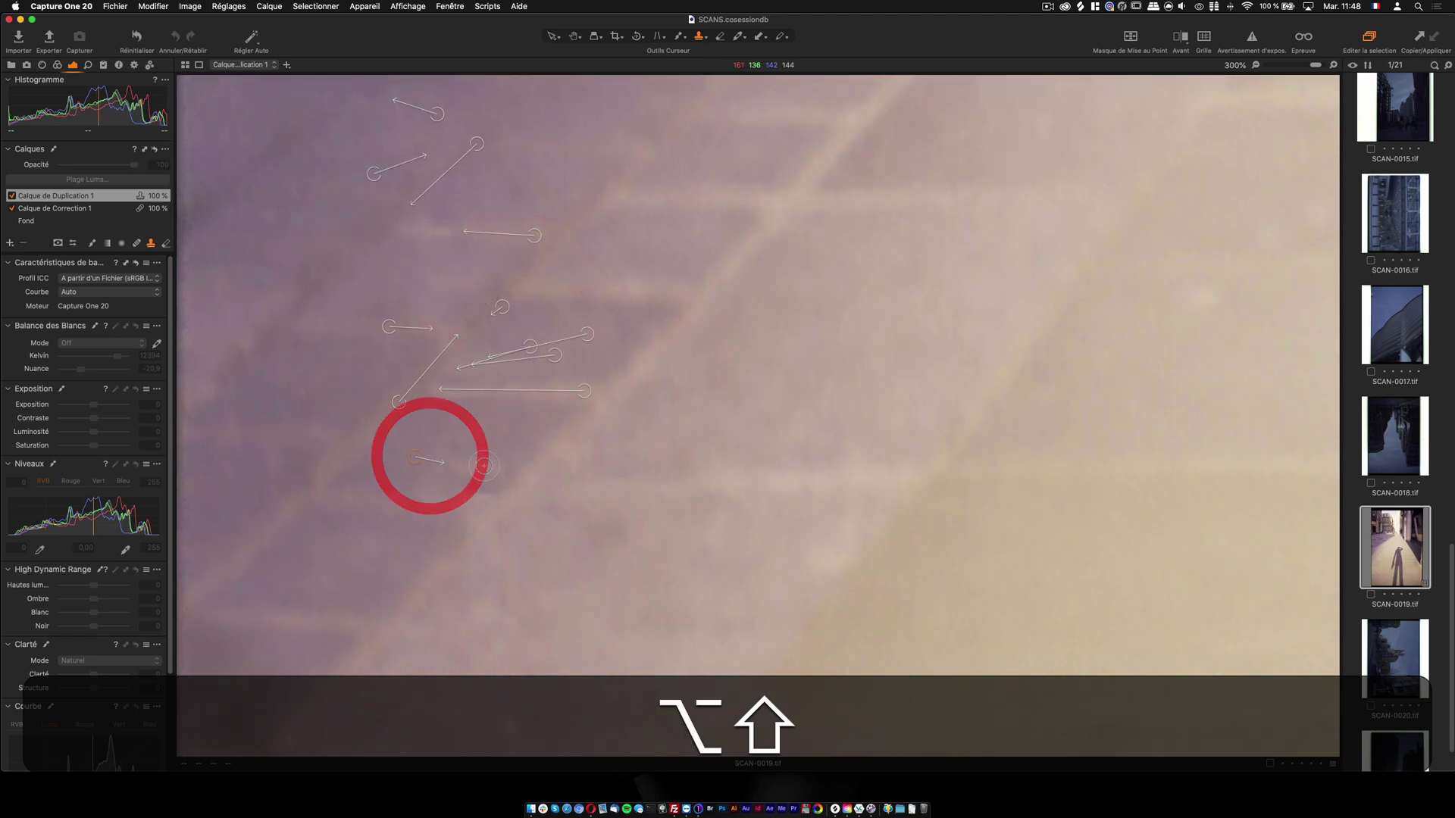
{"action": "left_click", "coordinate": [494, 491], "text": "shift"}
{"action": "left_click", "coordinate": [429, 497], "text": "alt+shift"}
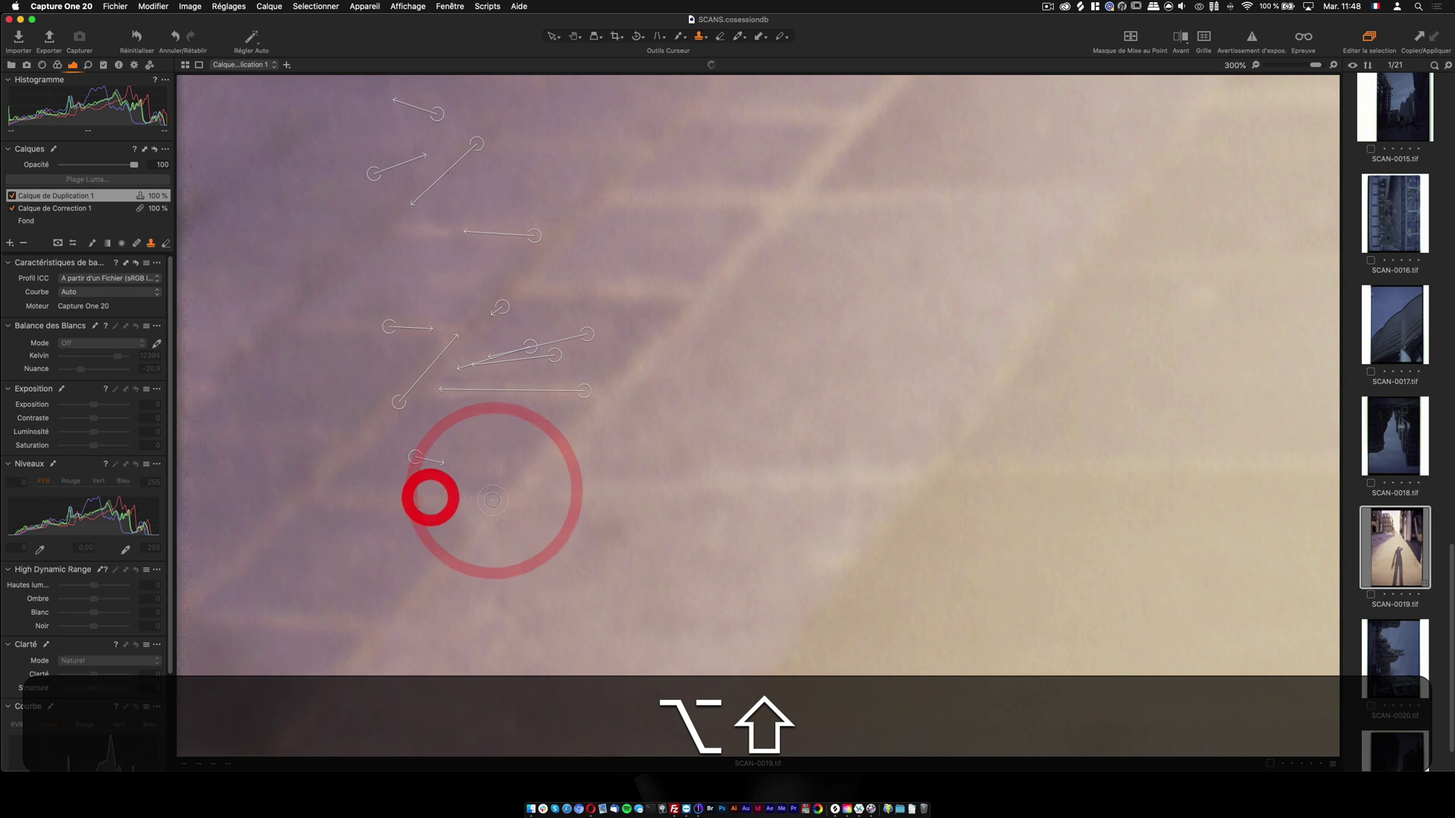
{"action": "left_click", "coordinate": [373, 500], "text": "alt+shift"}
{"action": "left_click_drag", "start_coordinate": [497, 504], "coordinate": [455, 504]}
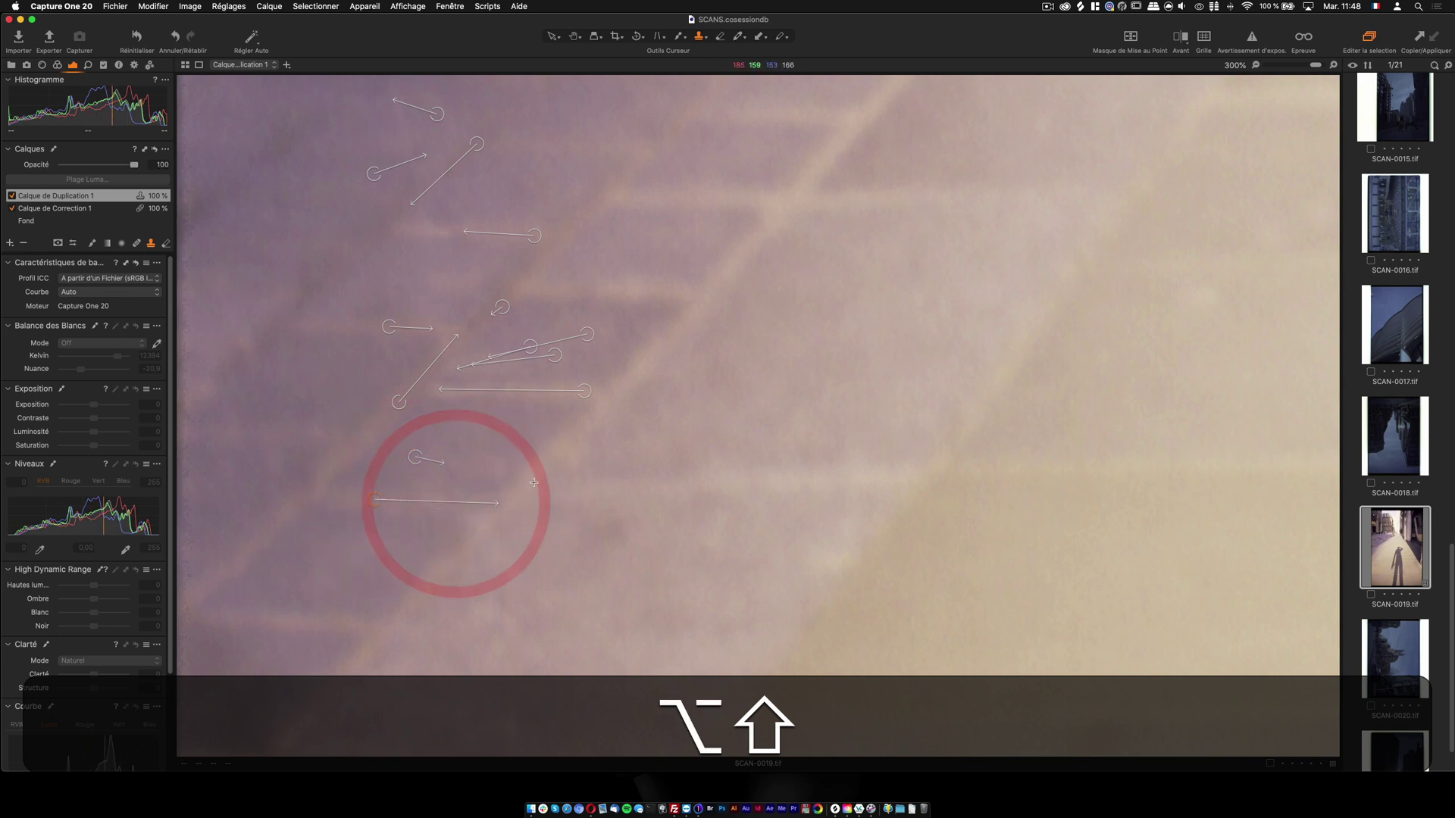
{"action": "left_click", "coordinate": [539, 463], "text": "alt+shift"}
{"action": "left_click", "coordinate": [456, 548], "text": "alt+shift"}
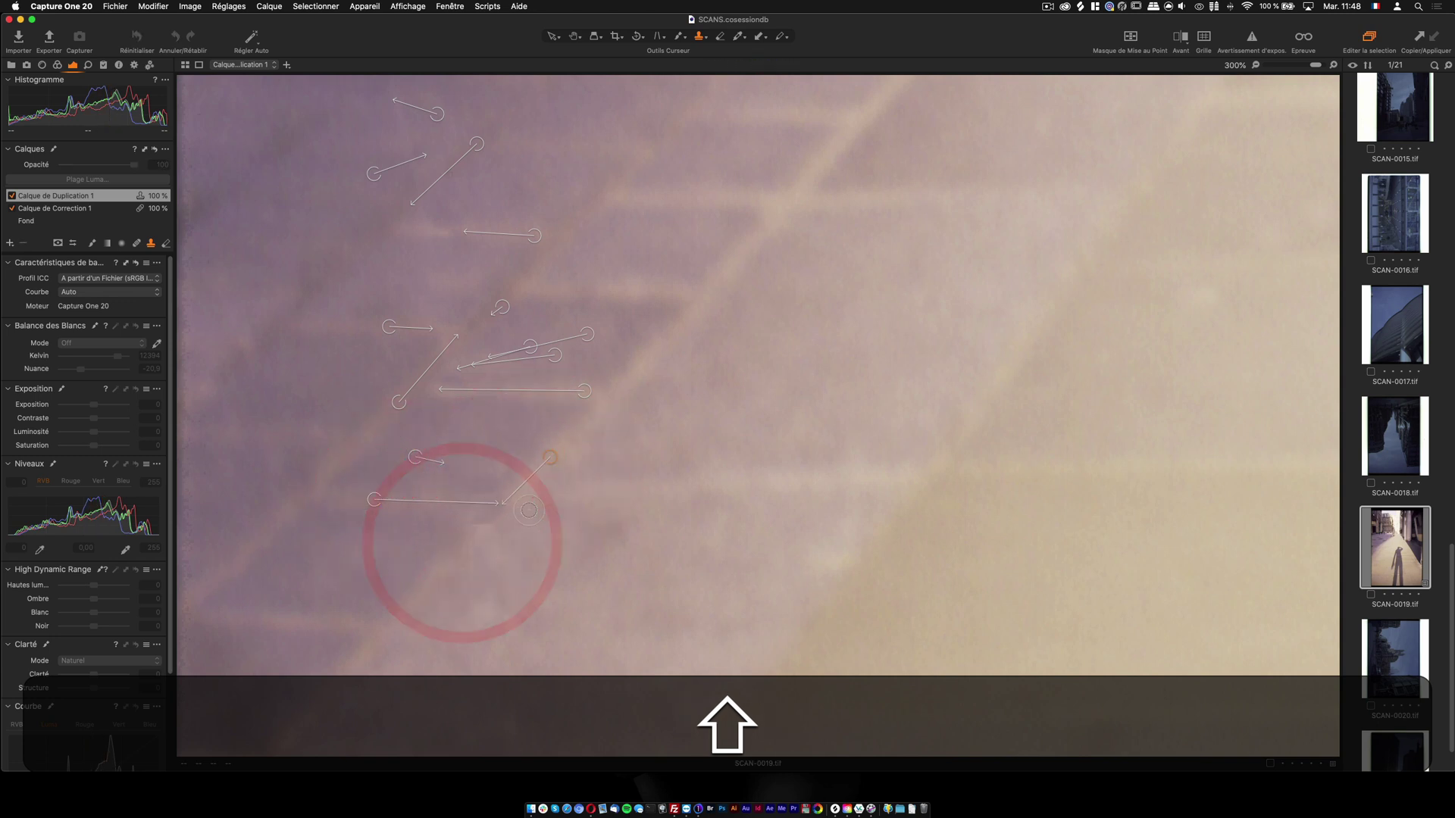
Inspect the lower pavement for remaining scratches and compare the photo with the clone layer hidden and shown.
{"action": "scroll", "coordinate": [593, 558], "scroll_direction": "down", "scroll_amount": 2}
{"action": "scroll", "coordinate": [593, 557], "scroll_direction": "down", "scroll_amount": 2}
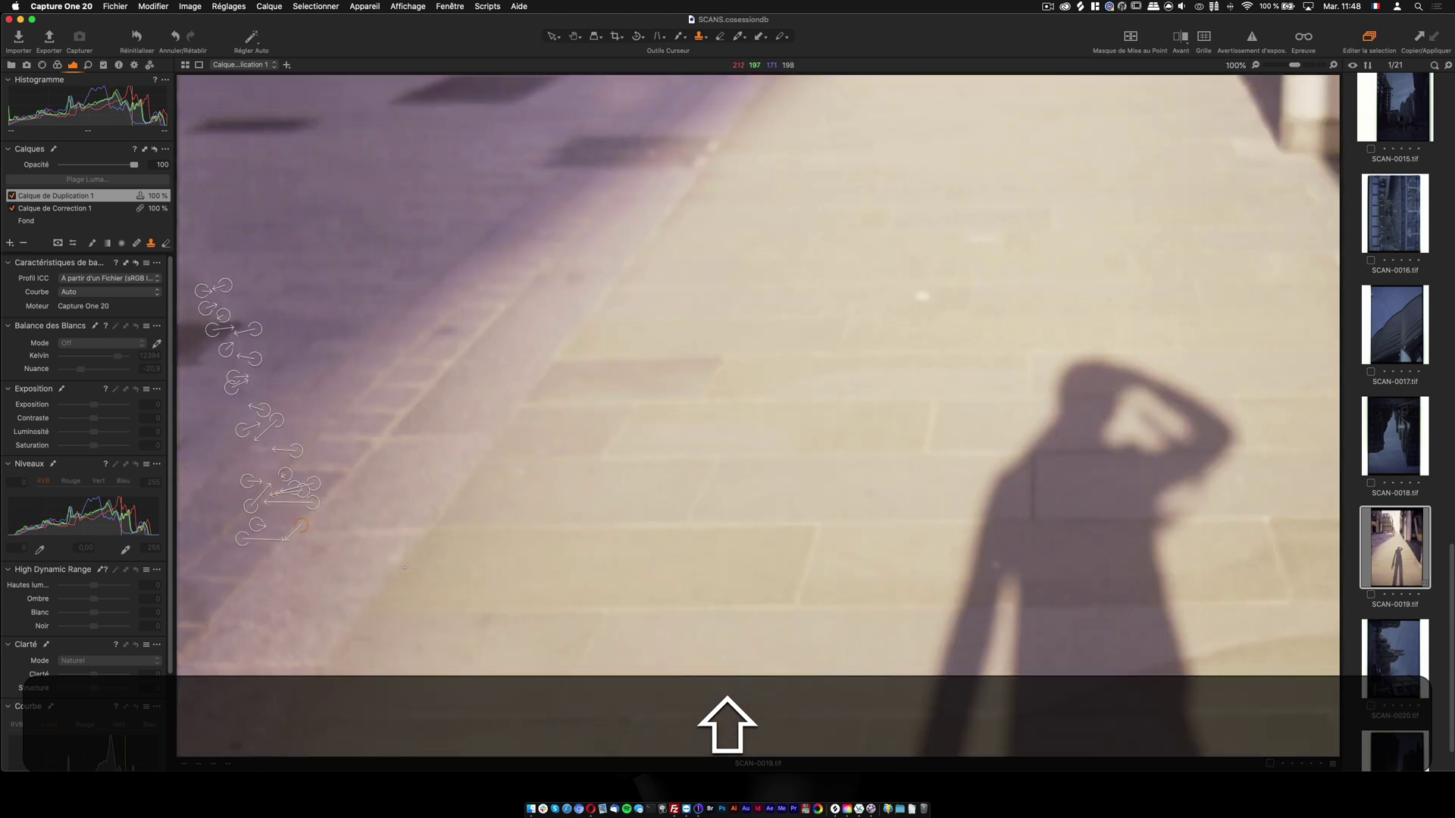
{"action": "mouse_move", "coordinate": [297, 591]}
{"action": "left_mouse_down"}
{"action": "mouse_move", "coordinate": [587, 432]}
{"action": "mouse_move", "coordinate": [608, 404]}
{"action": "mouse_move", "coordinate": [650, 157]}
{"action": "left_mouse_up"}
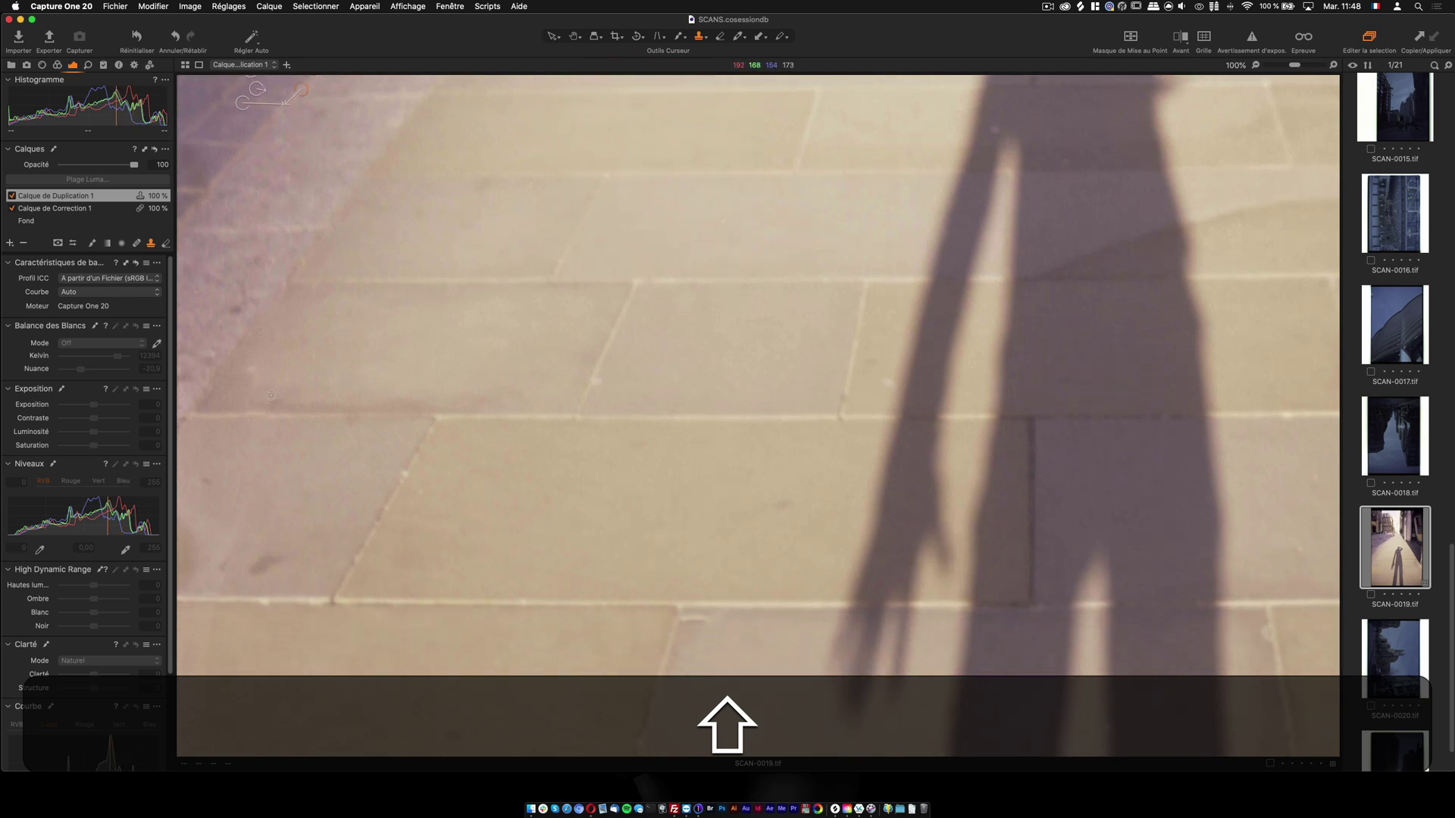
{"action": "scroll", "coordinate": [445, 372], "scroll_direction": "down", "scroll_amount": 2}
{"action": "scroll", "coordinate": [445, 372], "scroll_direction": "down", "scroll_amount": 1}
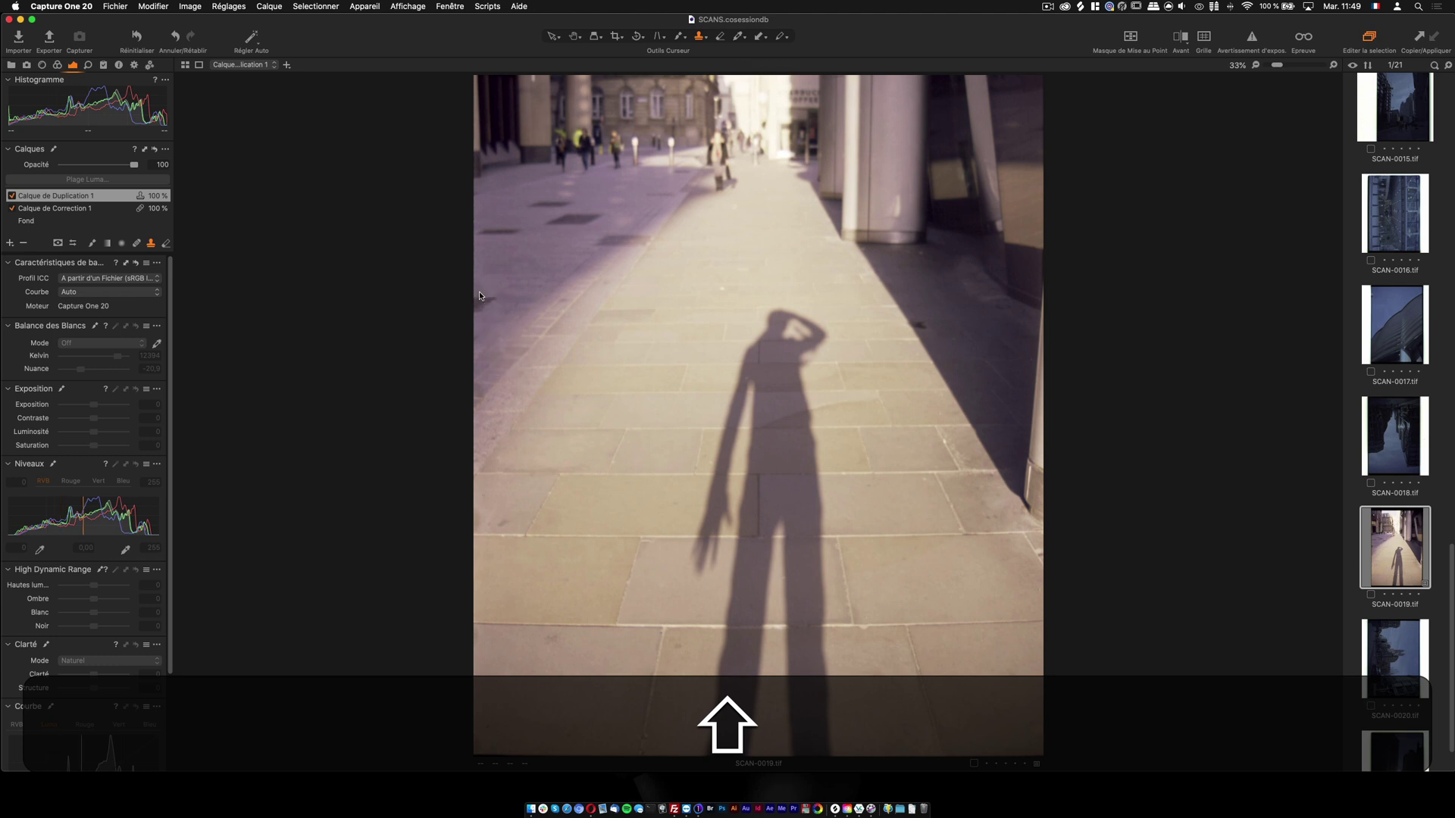
{"action": "scroll", "coordinate": [378, 306], "scroll_direction": "up", "scroll_amount": 2}
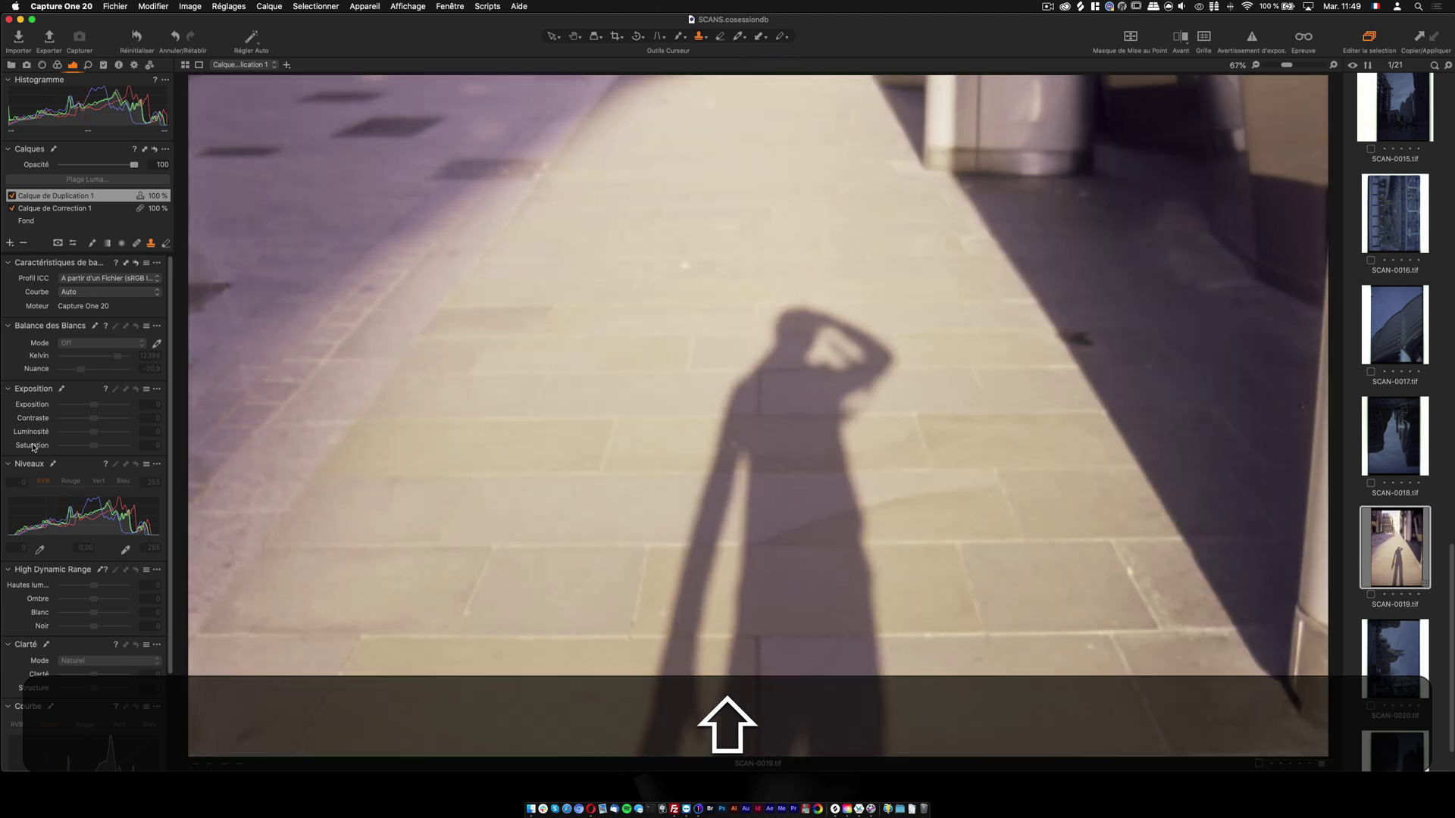
{"action": "left_click", "coordinate": [12, 196]}
{"action": "left_click", "coordinate": [11, 196]}
{"action": "left_click", "coordinate": [11, 196]}
{"action": "left_click", "coordinate": [11, 197]}
{"action": "left_click", "coordinate": [12, 197]}
{"action": "left_click", "coordinate": [11, 196]}
{"action": "left_click", "coordinate": [11, 195]}
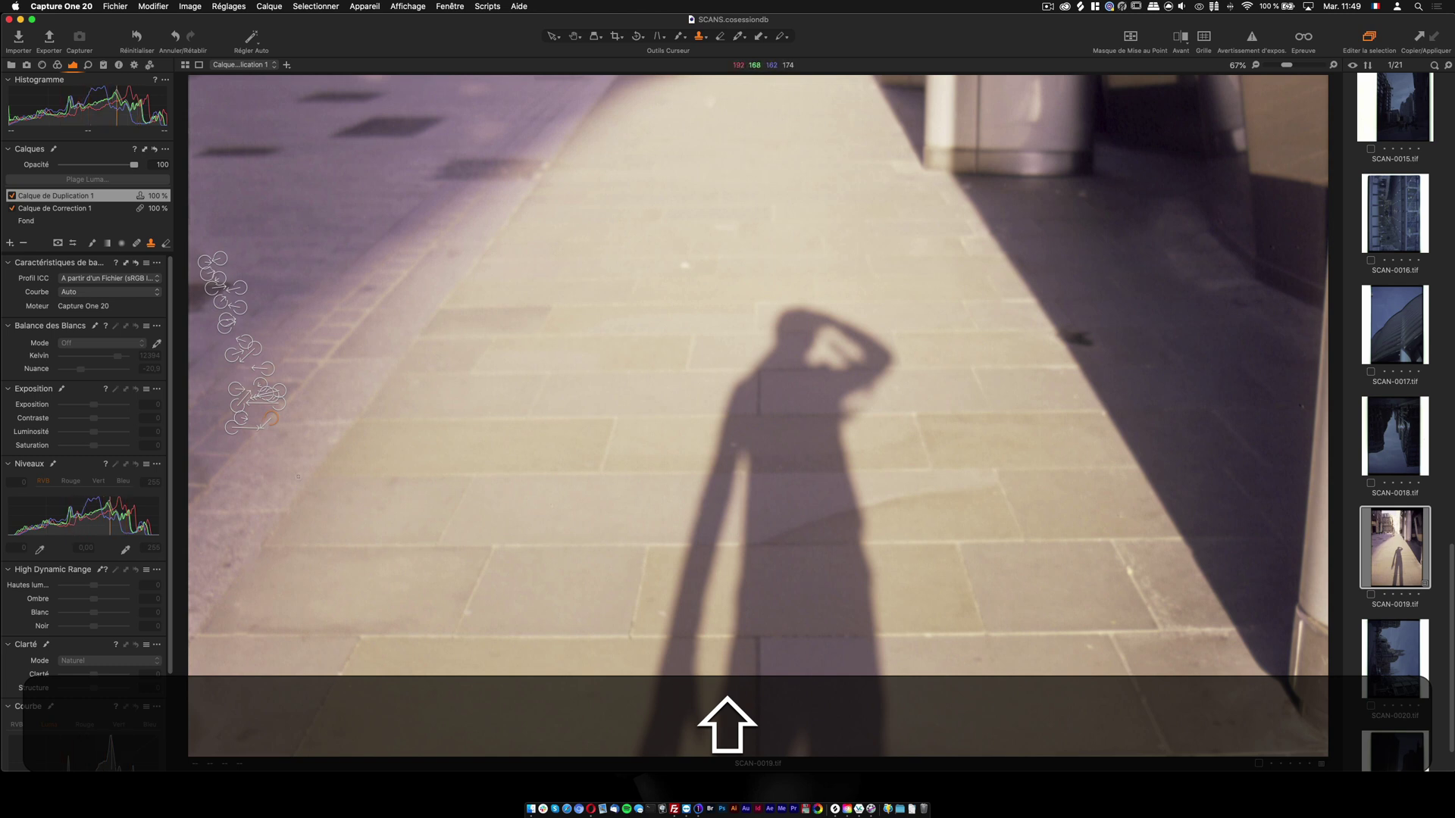
Switch to the Select cursor and compare the whole photo with the clone and healing layers hidden and shown.
{"action": "scroll", "coordinate": [364, 250], "scroll_direction": "down", "scroll_amount": 8}
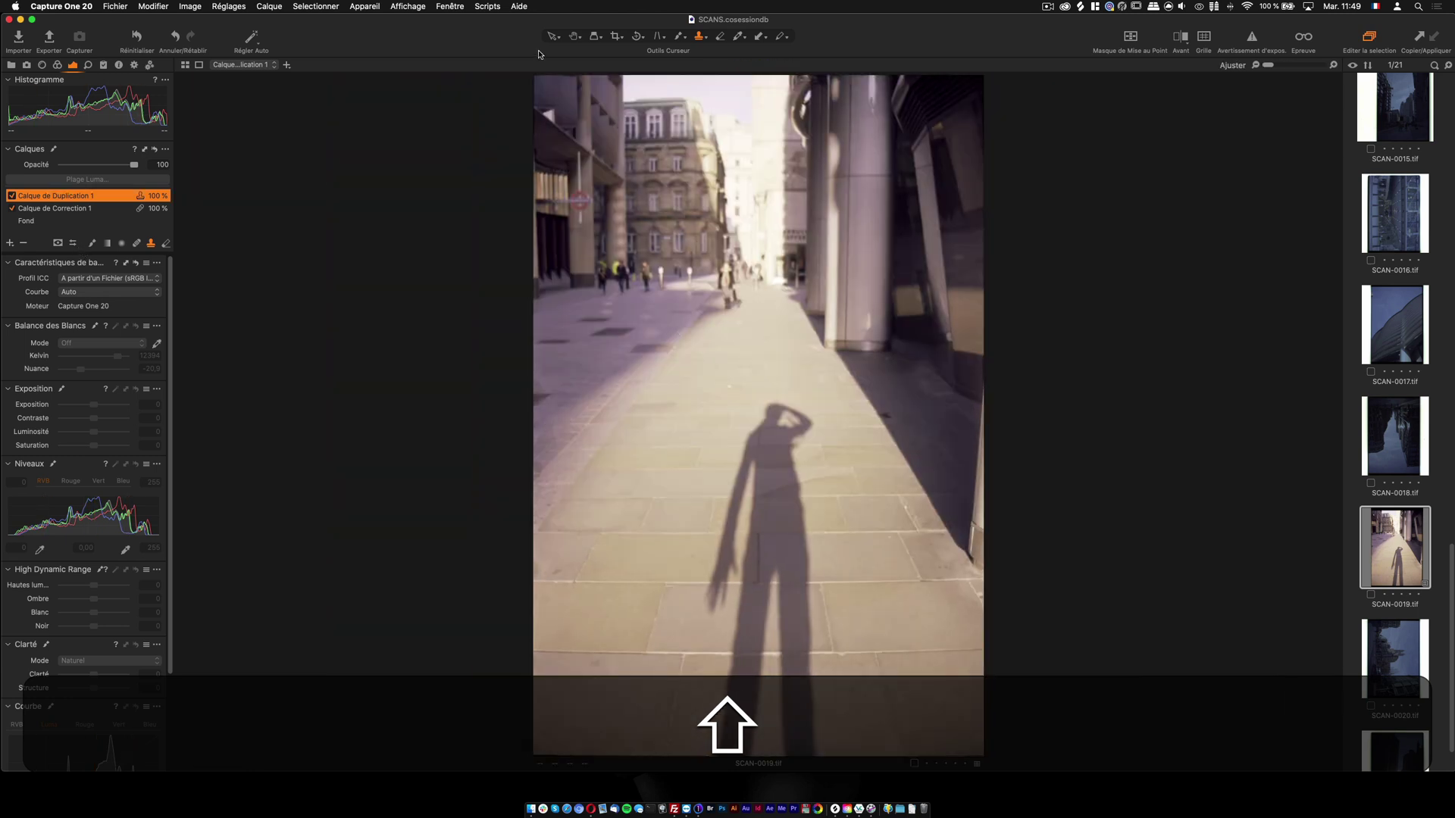
{"action": "left_click", "coordinate": [557, 35]}
{"action": "left_click", "coordinate": [12, 208]}
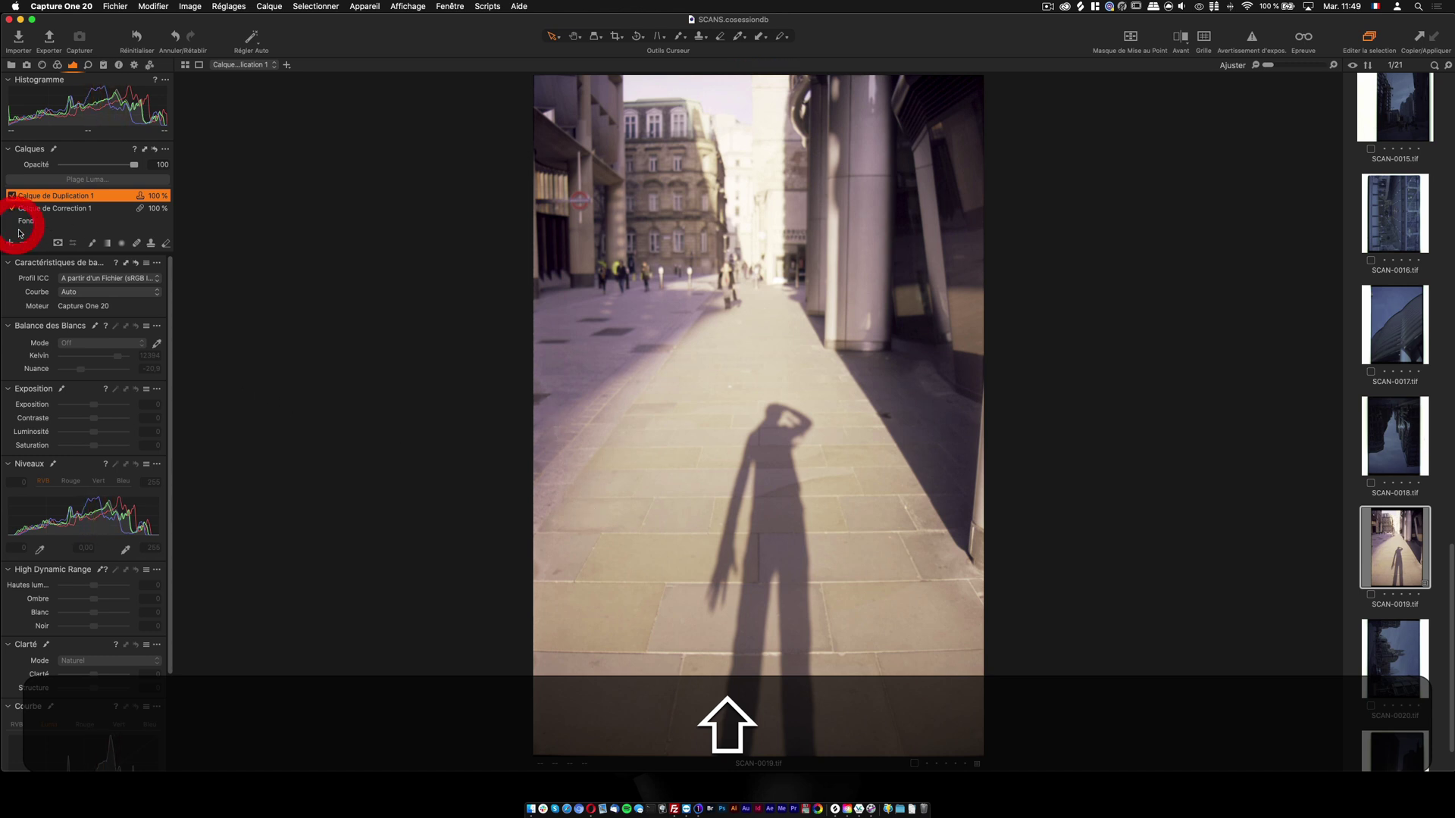
{"action": "left_click", "coordinate": [12, 195]}
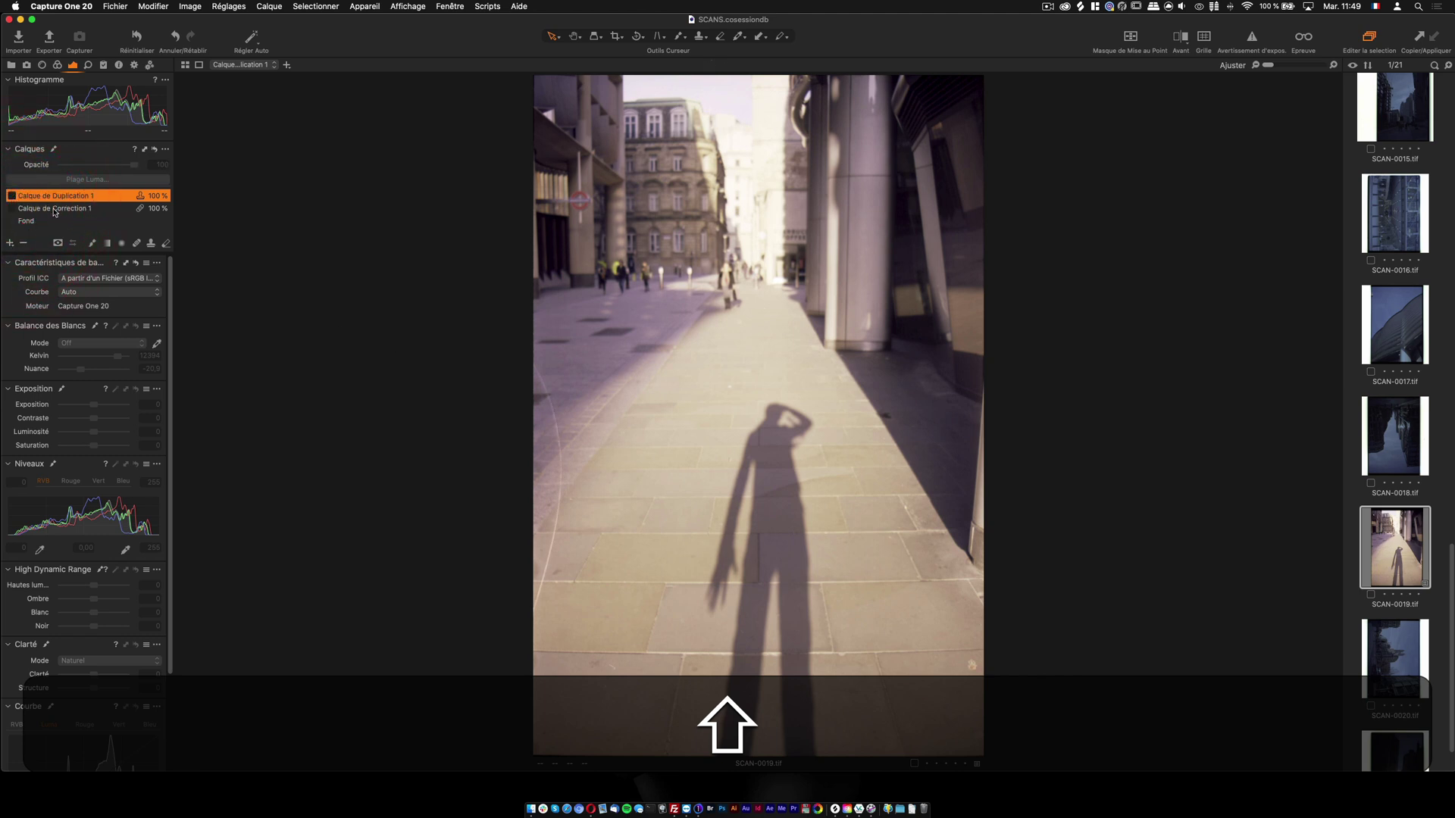
{"action": "left_click", "coordinate": [12, 208]}
{"action": "left_click", "coordinate": [11, 195]}
Compare the original scan with the corrected photo using the split Before/After view across the image.
{"action": "left_click", "coordinate": [1180, 38]}
{"action": "left_click_drag", "start_coordinate": [757, 415], "coordinate": [714, 415]}
{"action": "left_click_drag", "start_coordinate": [798, 430], "coordinate": [416, 395]}
{"action": "left_click", "coordinate": [607, 367]}
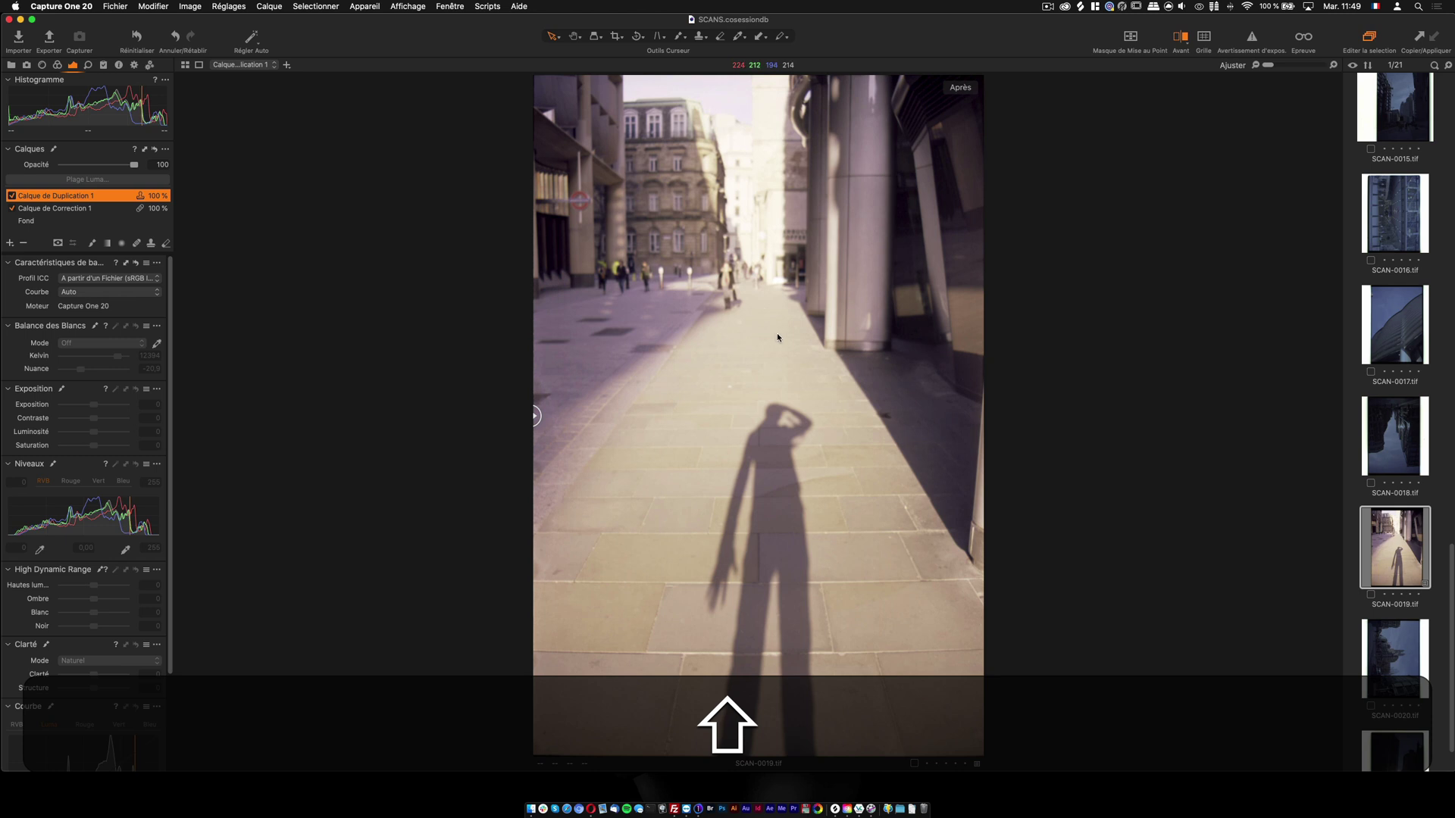
{"action": "scroll", "coordinate": [822, 352], "scroll_direction": "up", "scroll_amount": 2}
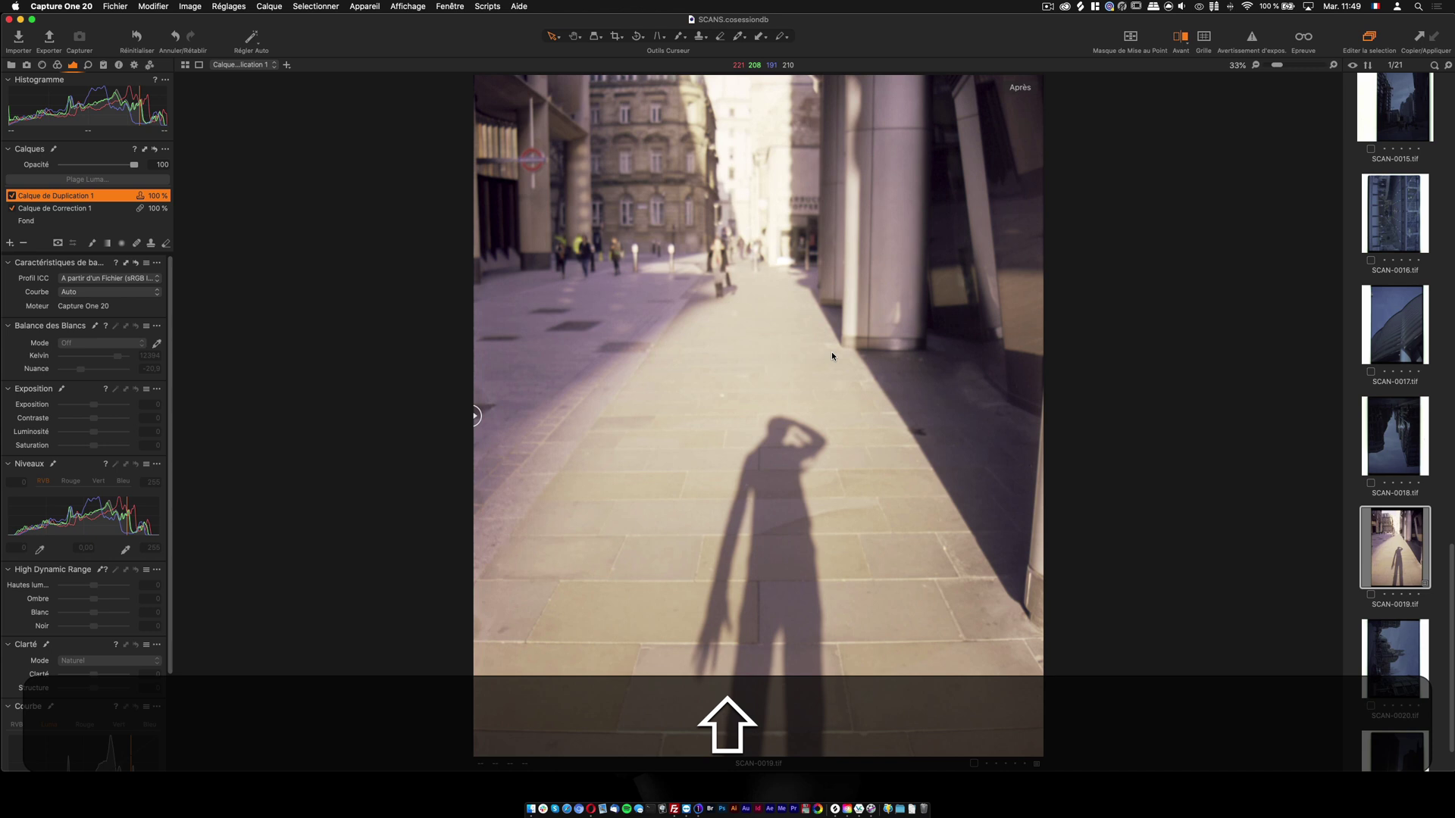
{"action": "scroll", "coordinate": [831, 353], "scroll_direction": "down", "scroll_amount": 2}
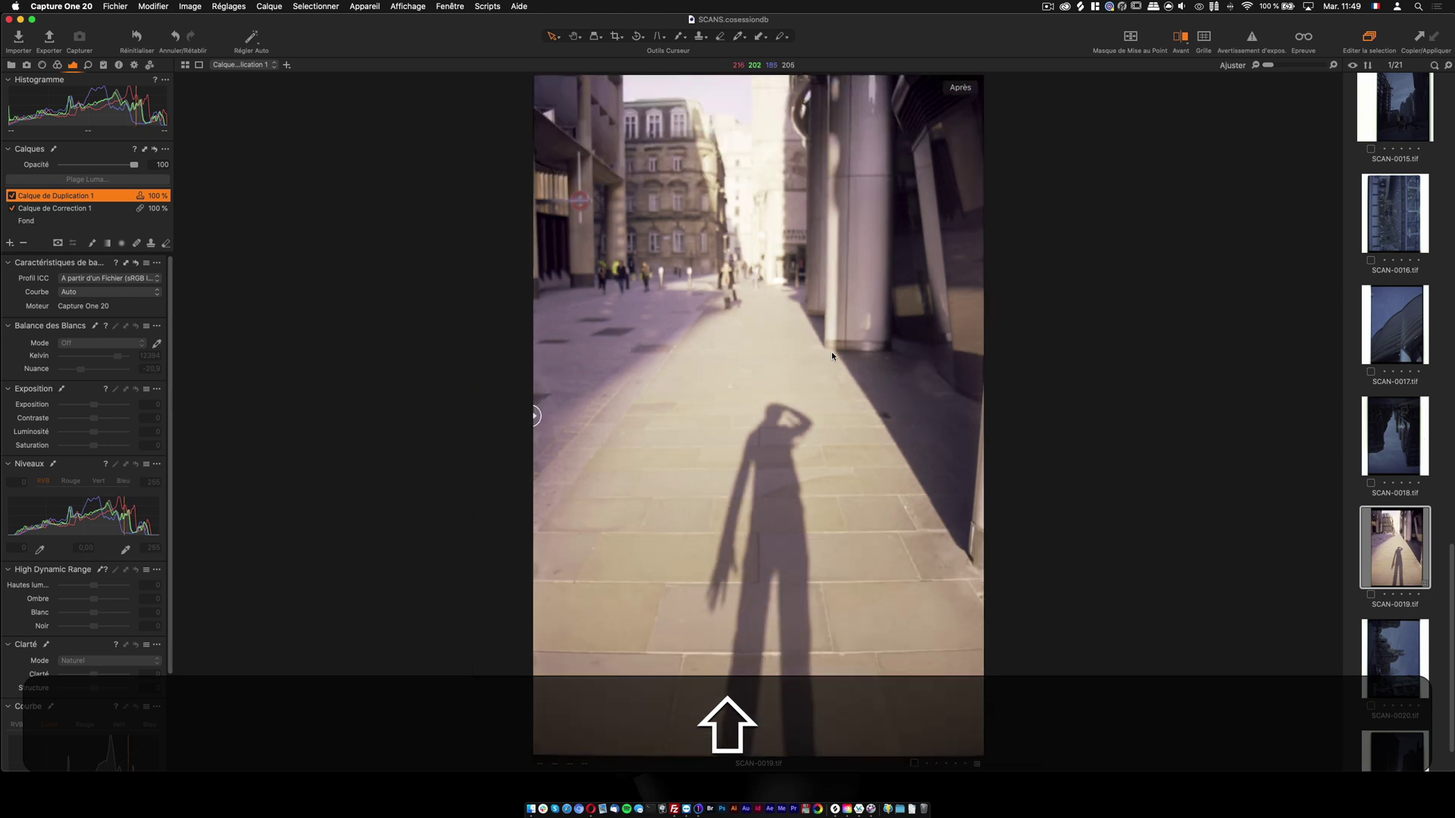
Add a new filled adjustment layer and name it "Intention couleur".
{"action": "left_click", "coordinate": [11, 243]}
{"action": "left_click", "coordinate": [104, 250]}
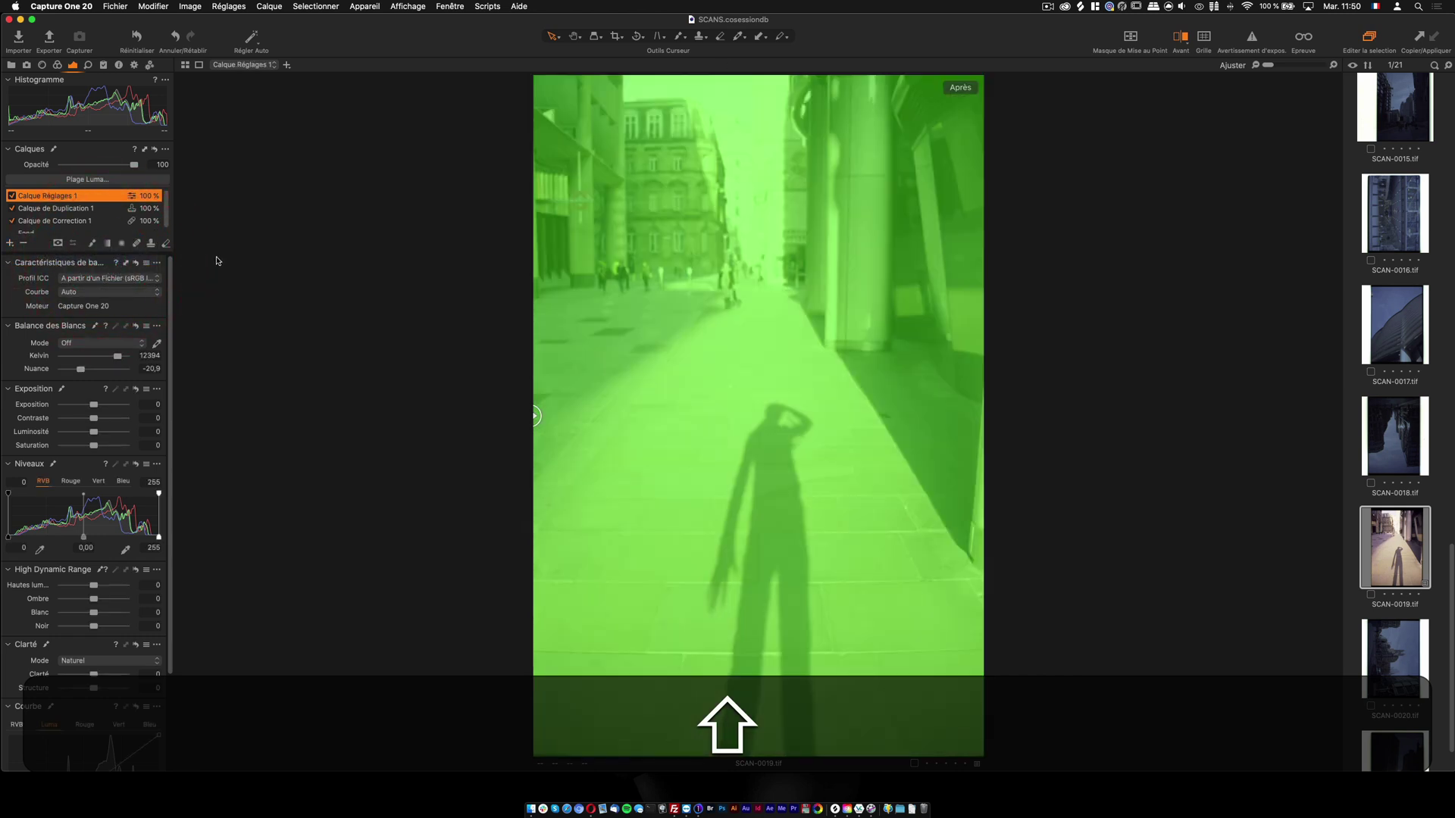
{"action": "double_click", "coordinate": [69, 200]}
{"action": "type", "text": "Intention couleur"}
{"action": "key", "text": "Return"}
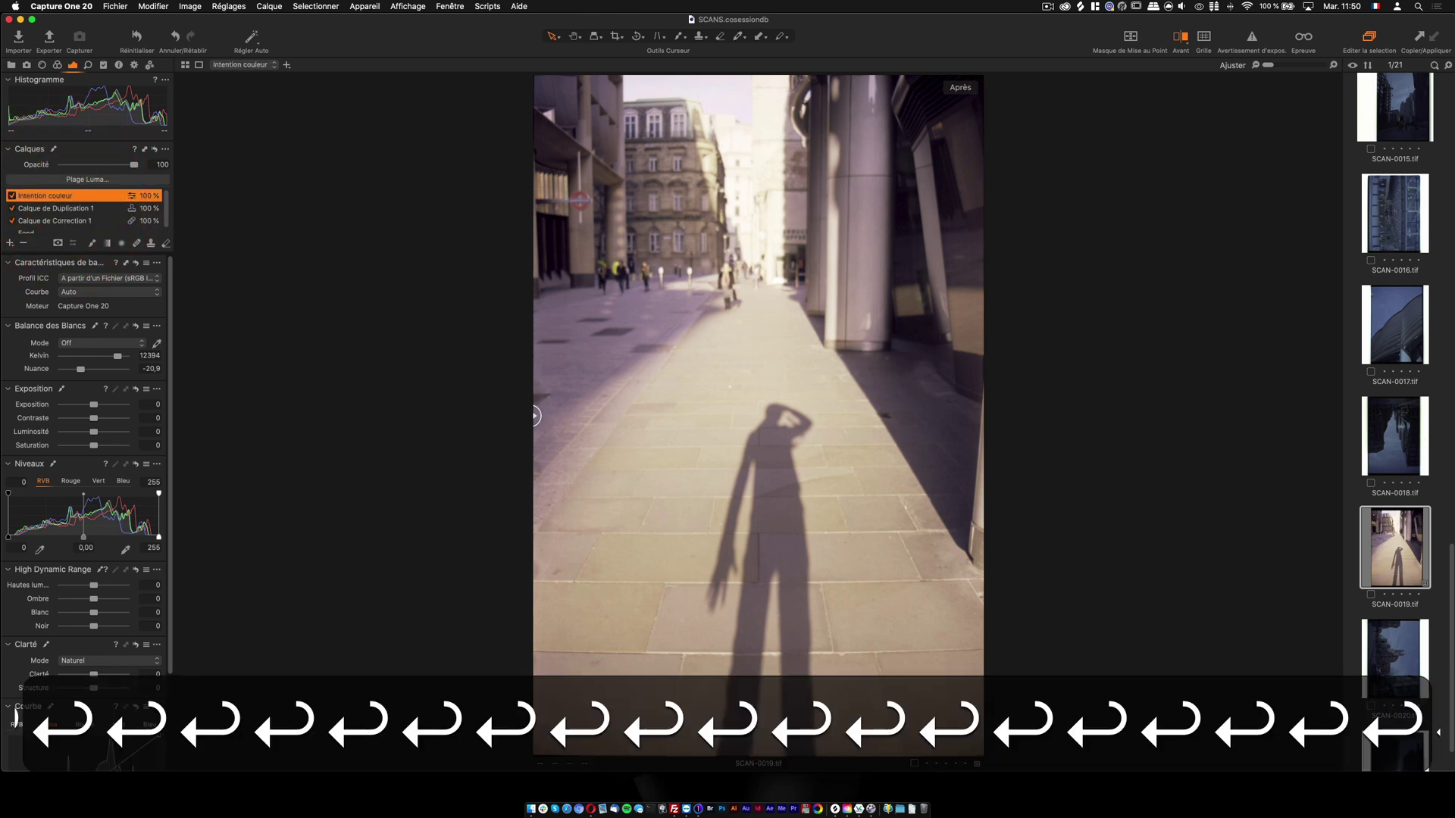
Show the Color Balance tool in three-way mode, detached as an enlarged floating panel.
{"action": "left_click", "coordinate": [56, 65]}
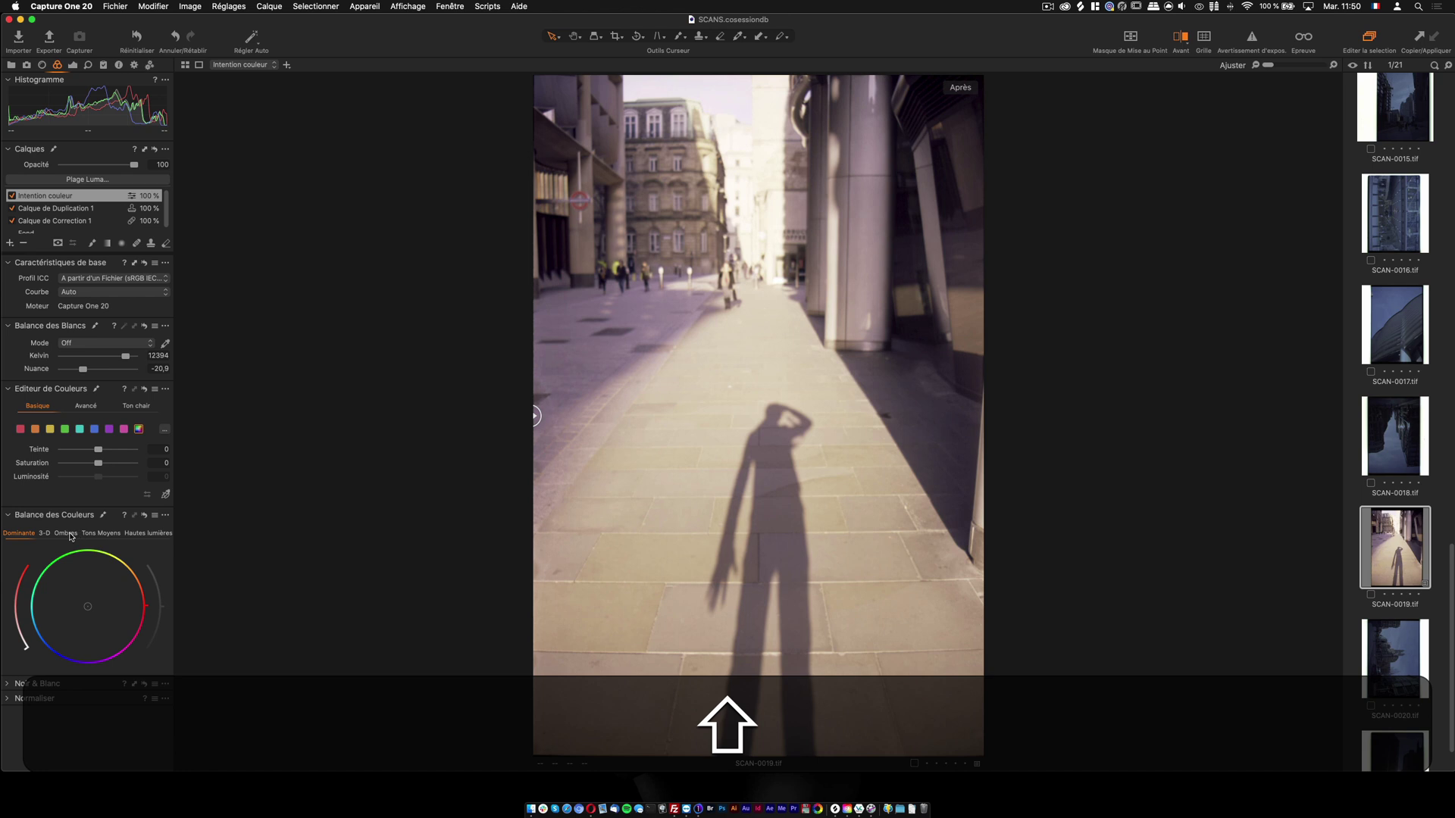
{"action": "left_click", "coordinate": [46, 534]}
{"action": "left_click_drag", "start_coordinate": [51, 521], "coordinate": [281, 221]}
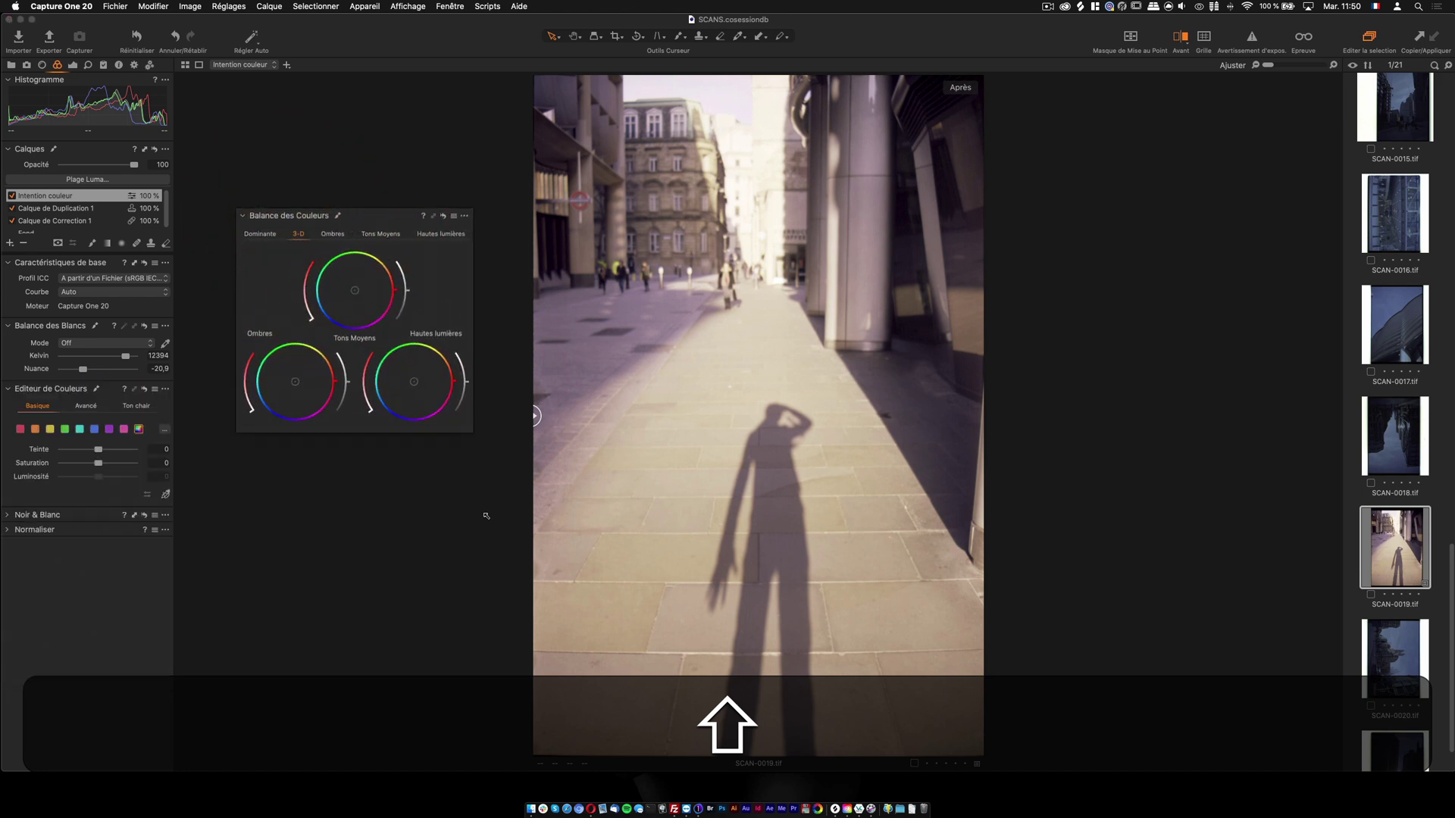
{"action": "left_click_drag", "start_coordinate": [481, 501], "coordinate": [520, 621]}
{"action": "left_click_drag", "start_coordinate": [422, 221], "coordinate": [388, 223]}
Tint the shadows toward blue and the highlights toward warm orange, and dock the Color Balance tool above the Color Editor.
{"action": "left_click_drag", "start_coordinate": [273, 418], "coordinate": [262, 428]}
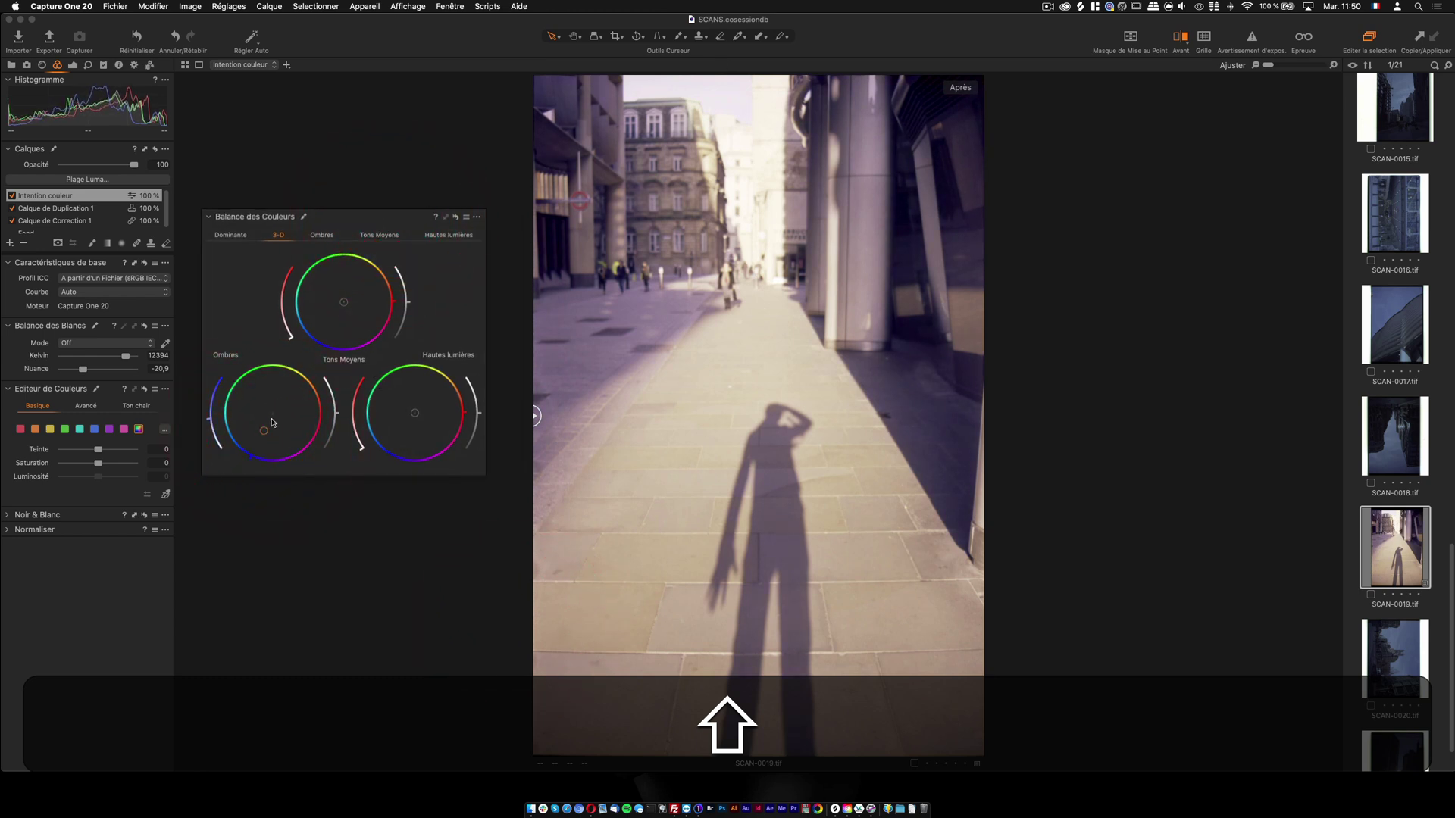
{"action": "left_click_drag", "start_coordinate": [258, 433], "coordinate": [255, 433]}
{"action": "left_click", "coordinate": [253, 432]}
{"action": "left_click_drag", "start_coordinate": [414, 416], "coordinate": [427, 408]}
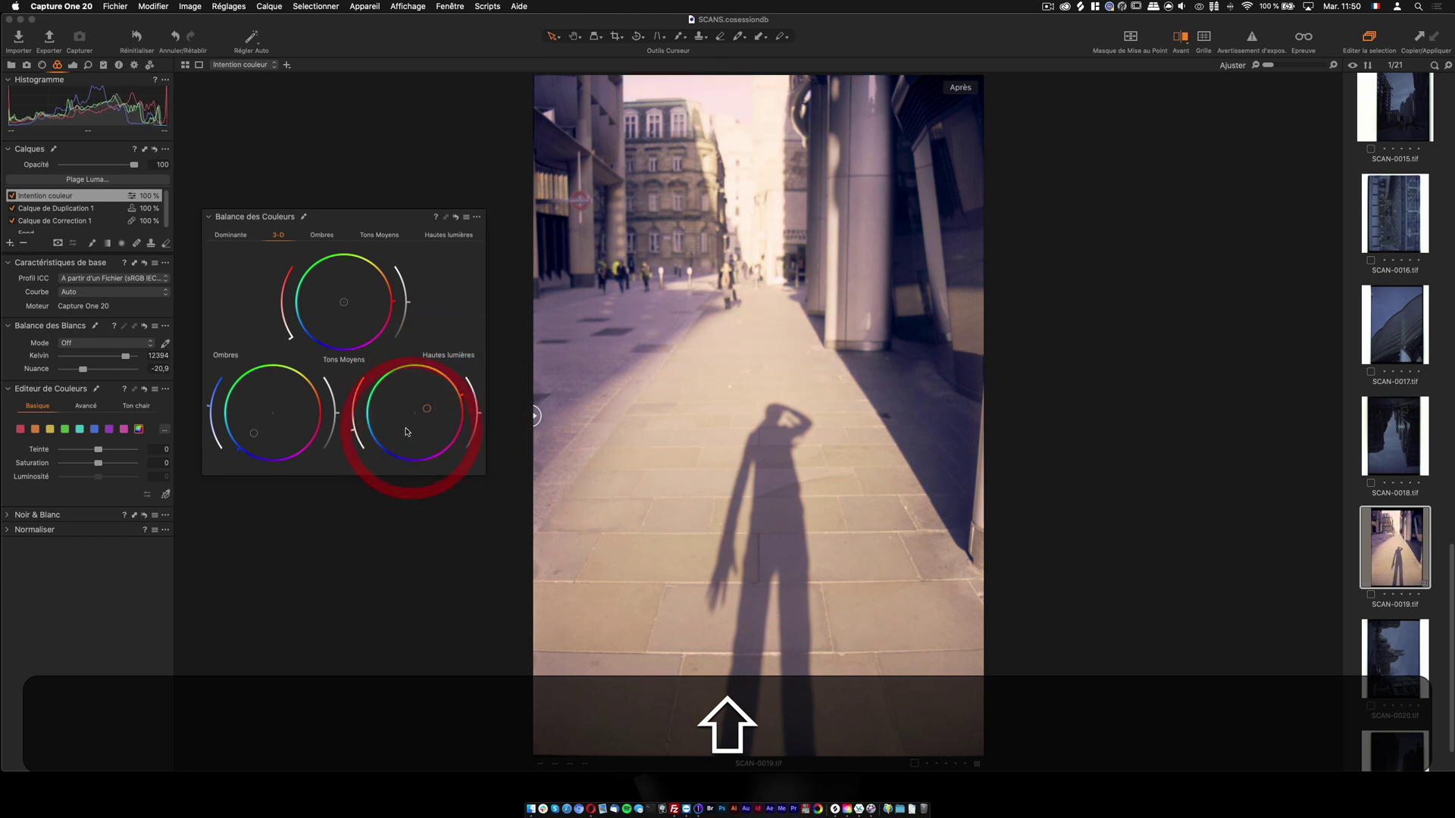
{"action": "left_click_drag", "start_coordinate": [264, 221], "coordinate": [71, 480]}
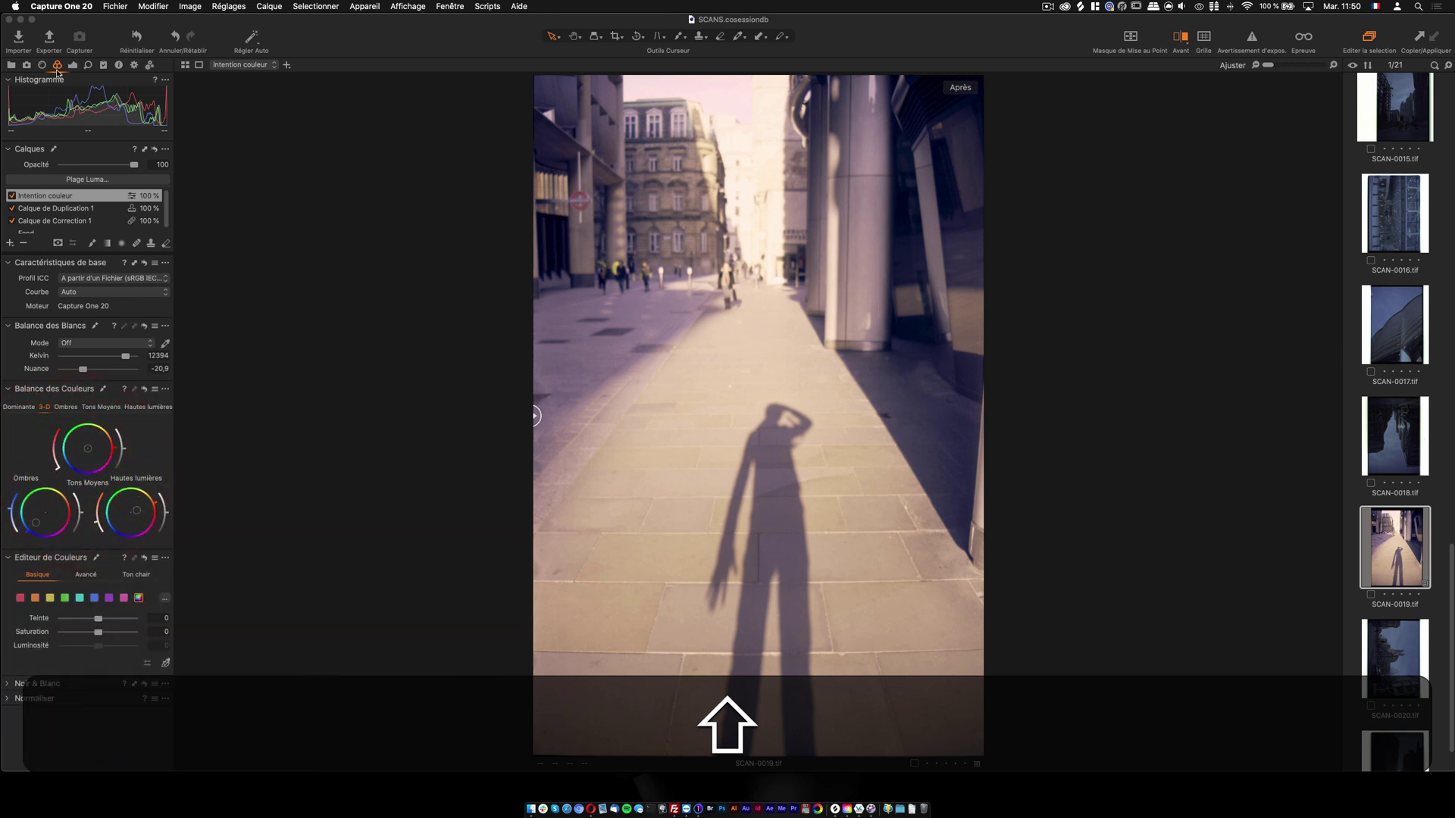
Sharpen the photo on the "Intention couleur" layer with a sharpening amount of 925.
{"action": "left_click", "coordinate": [88, 65]}
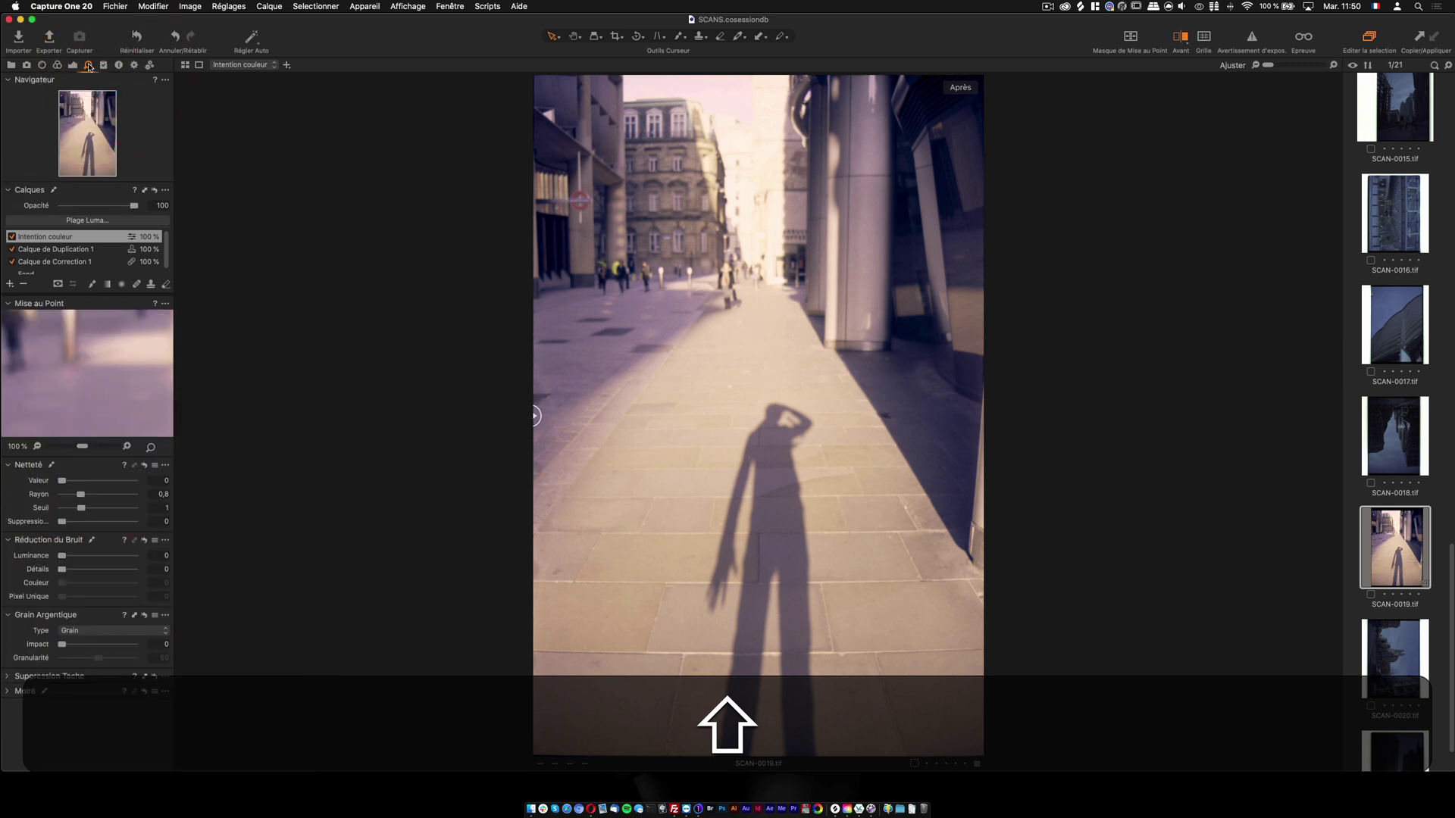
{"action": "left_click", "coordinate": [788, 522]}
{"action": "scroll", "coordinate": [809, 540], "scroll_direction": "down", "scroll_amount": 2}
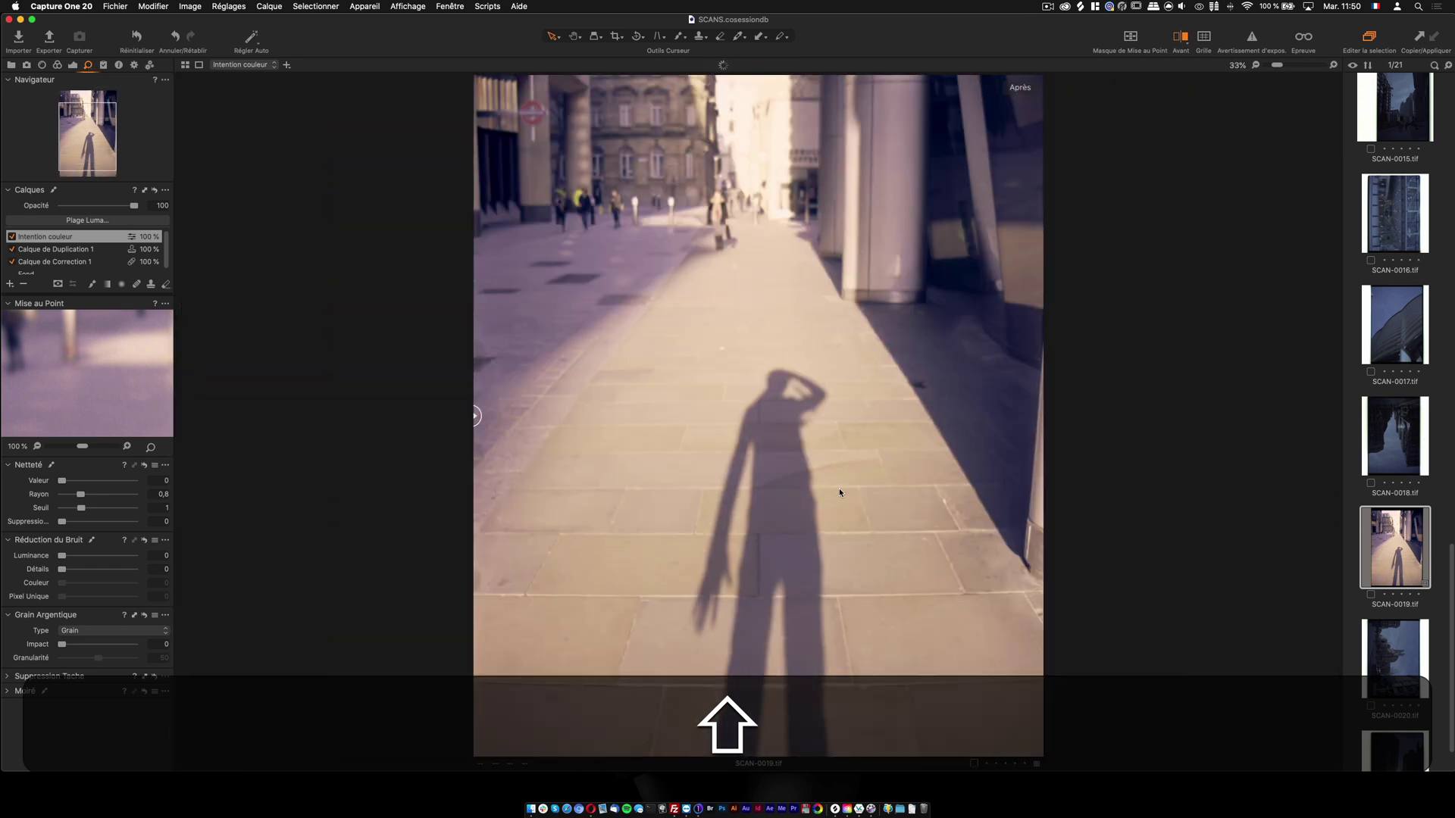
{"action": "scroll", "coordinate": [841, 486], "scroll_direction": "up", "scroll_amount": 1}
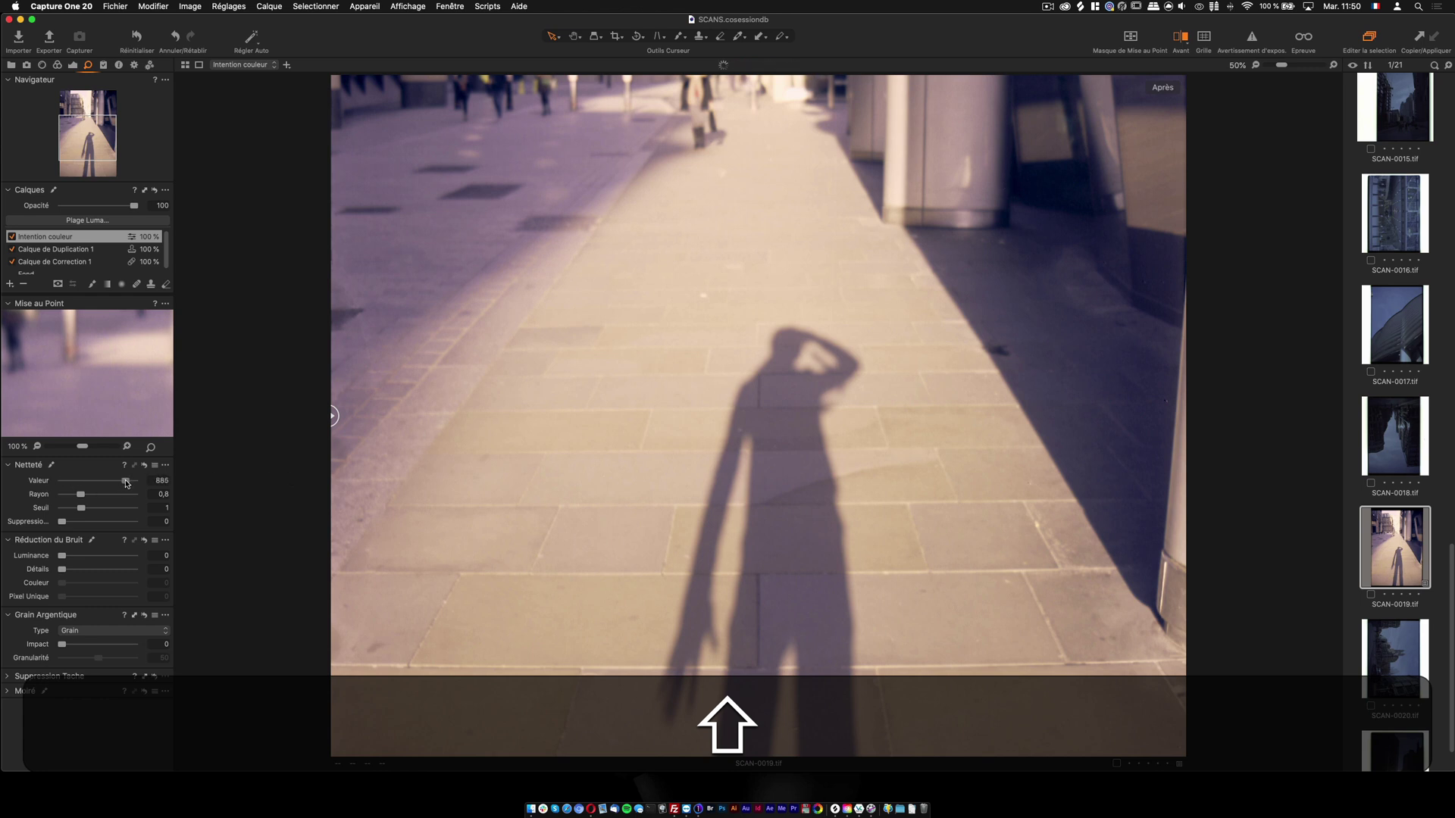
{"action": "left_click_drag", "start_coordinate": [129, 482], "coordinate": [130, 482]}
Add film grain to the photo with the type "Grain riche en sels d'argent" and an impact of 25.
{"action": "left_click_drag", "start_coordinate": [62, 645], "coordinate": [79, 645]}
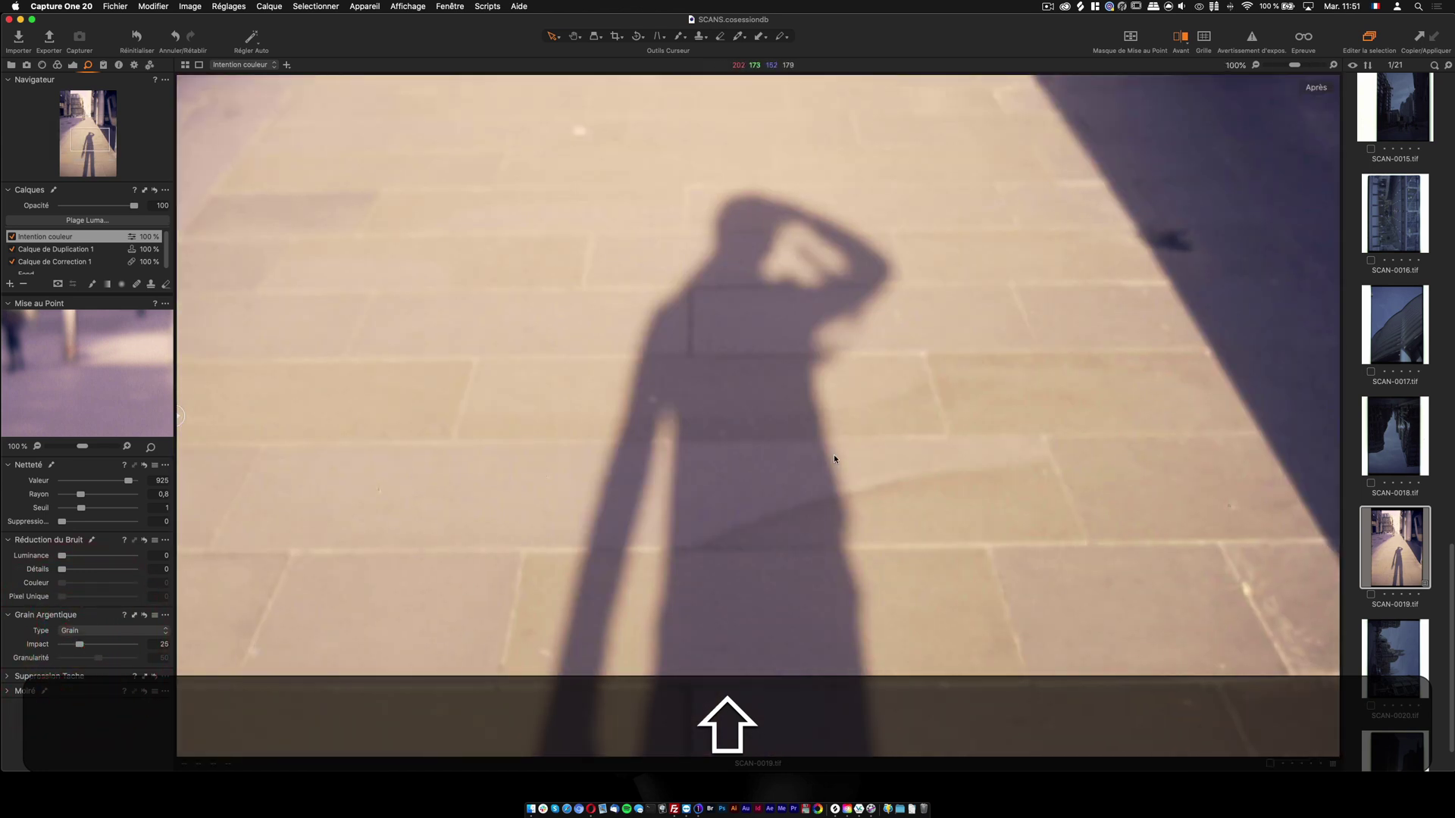
{"action": "left_click", "coordinate": [106, 634]}
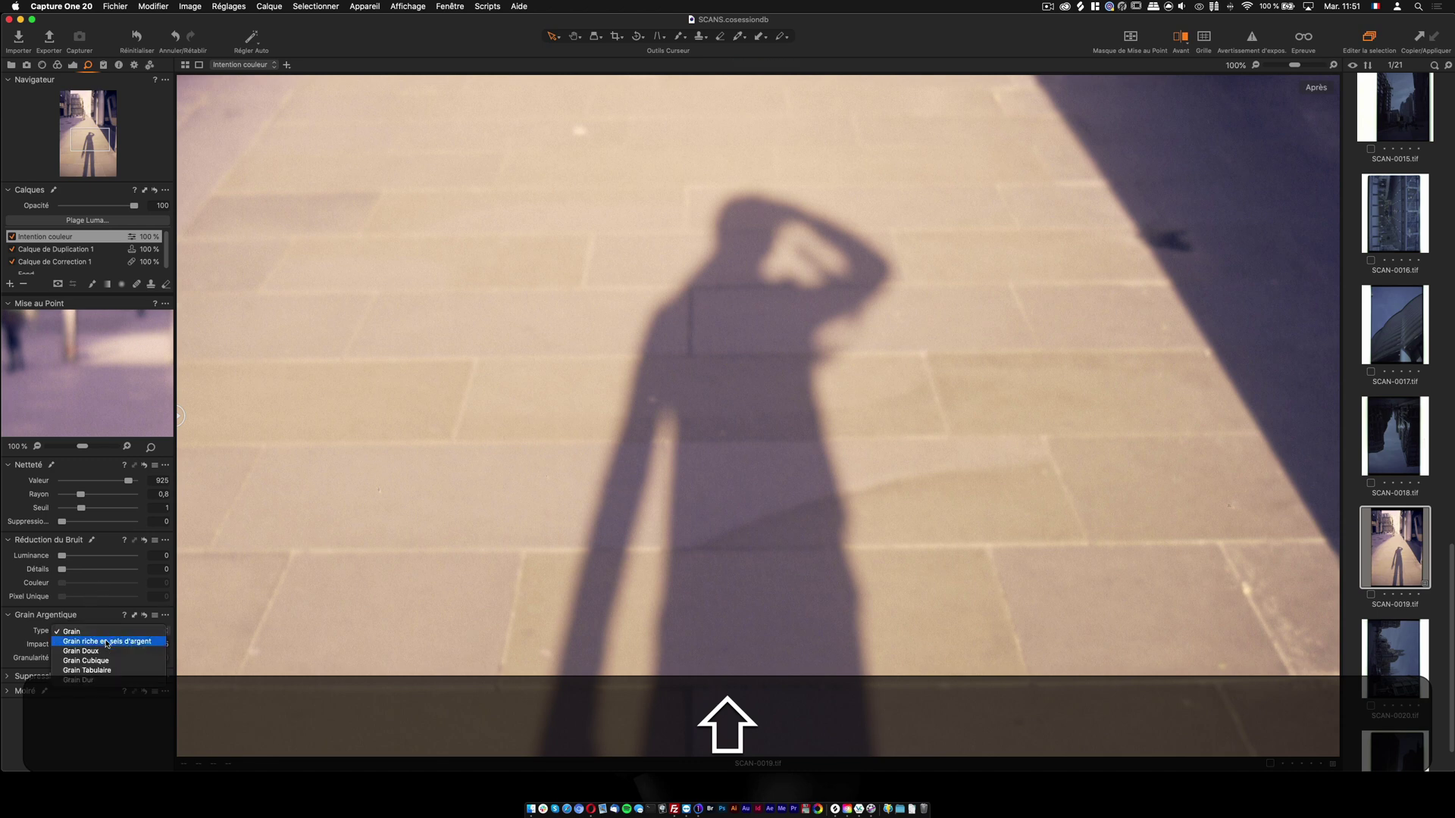
{"action": "left_click", "coordinate": [107, 641]}
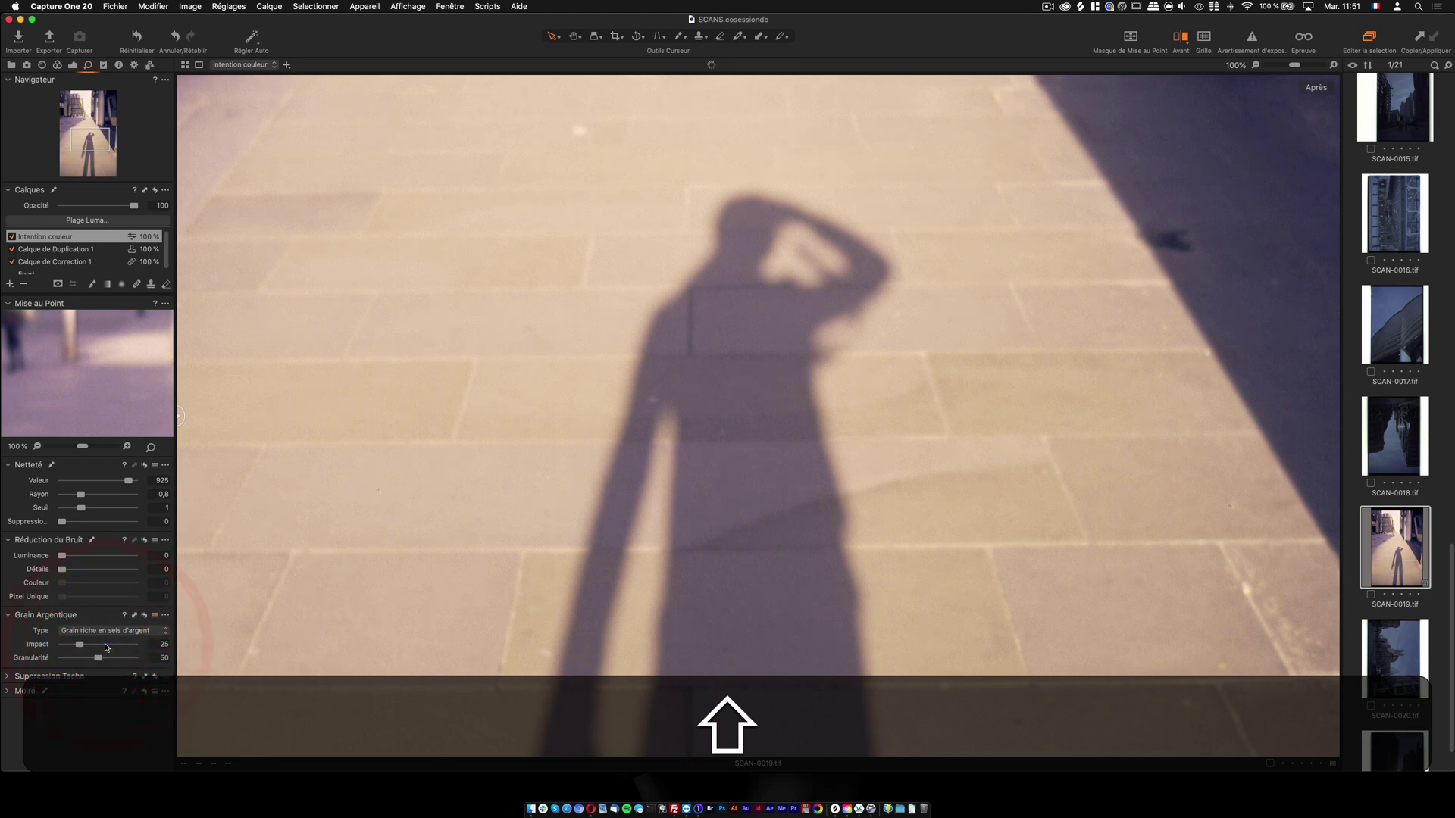
{"action": "scroll", "coordinate": [728, 362], "scroll_direction": "up", "scroll_amount": 3}
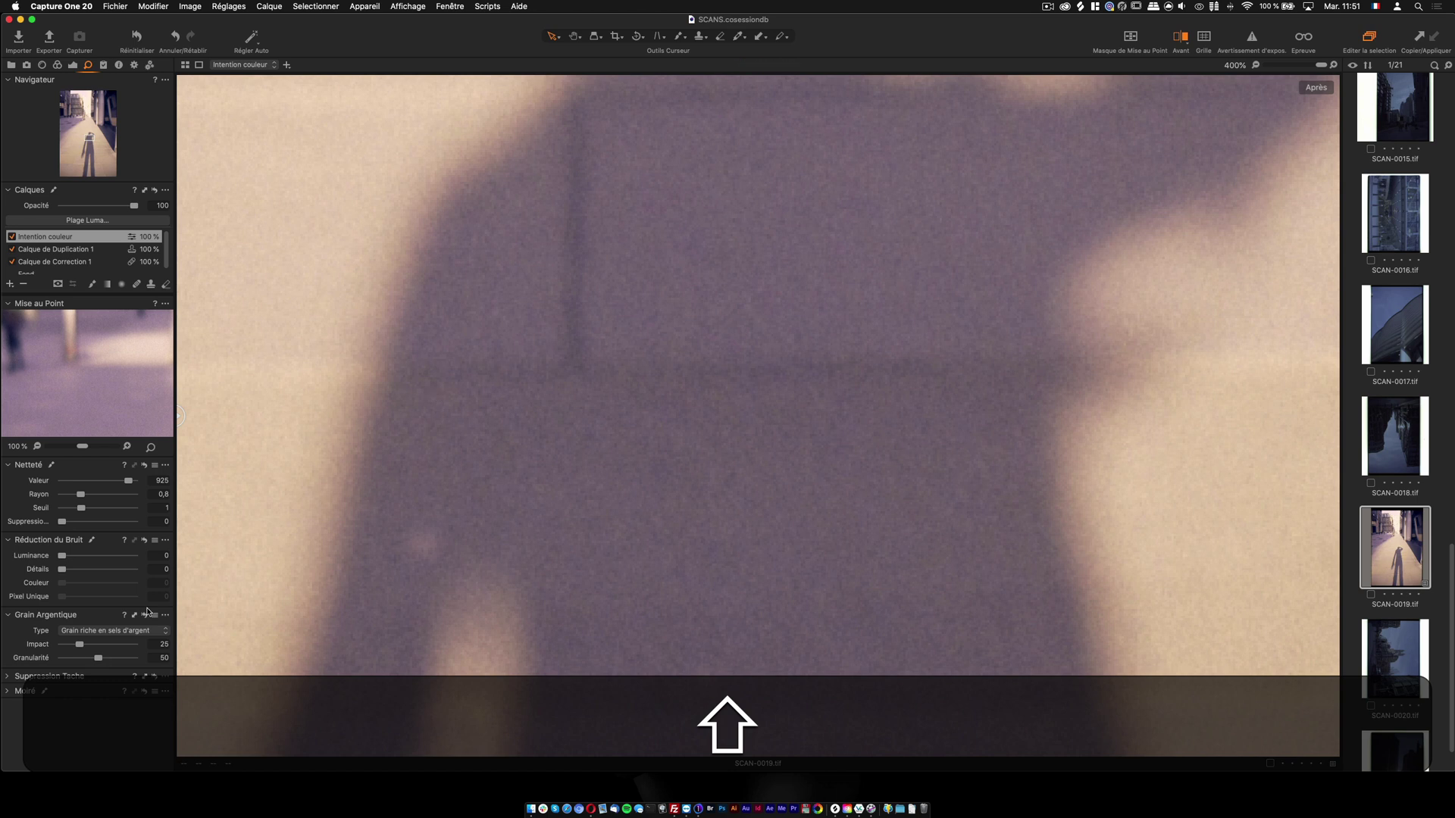
{"action": "left_click", "coordinate": [122, 632]}
{"action": "left_click", "coordinate": [119, 631]}
{"action": "left_click", "coordinate": [117, 642]}
{"action": "scroll", "coordinate": [697, 379], "scroll_direction": "down", "scroll_amount": 8}
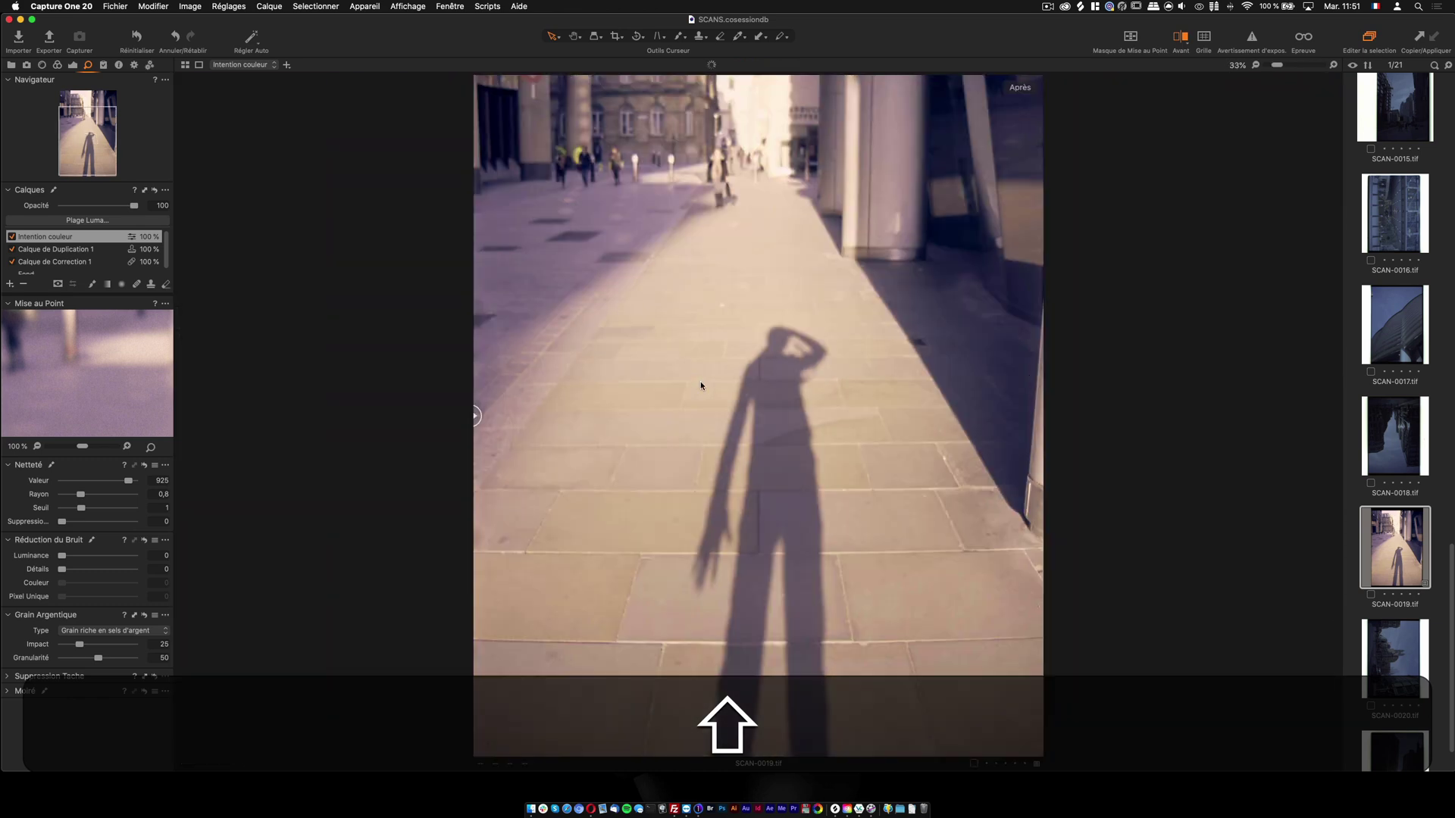
{"action": "scroll", "coordinate": [709, 381], "scroll_direction": "down", "scroll_amount": 2}
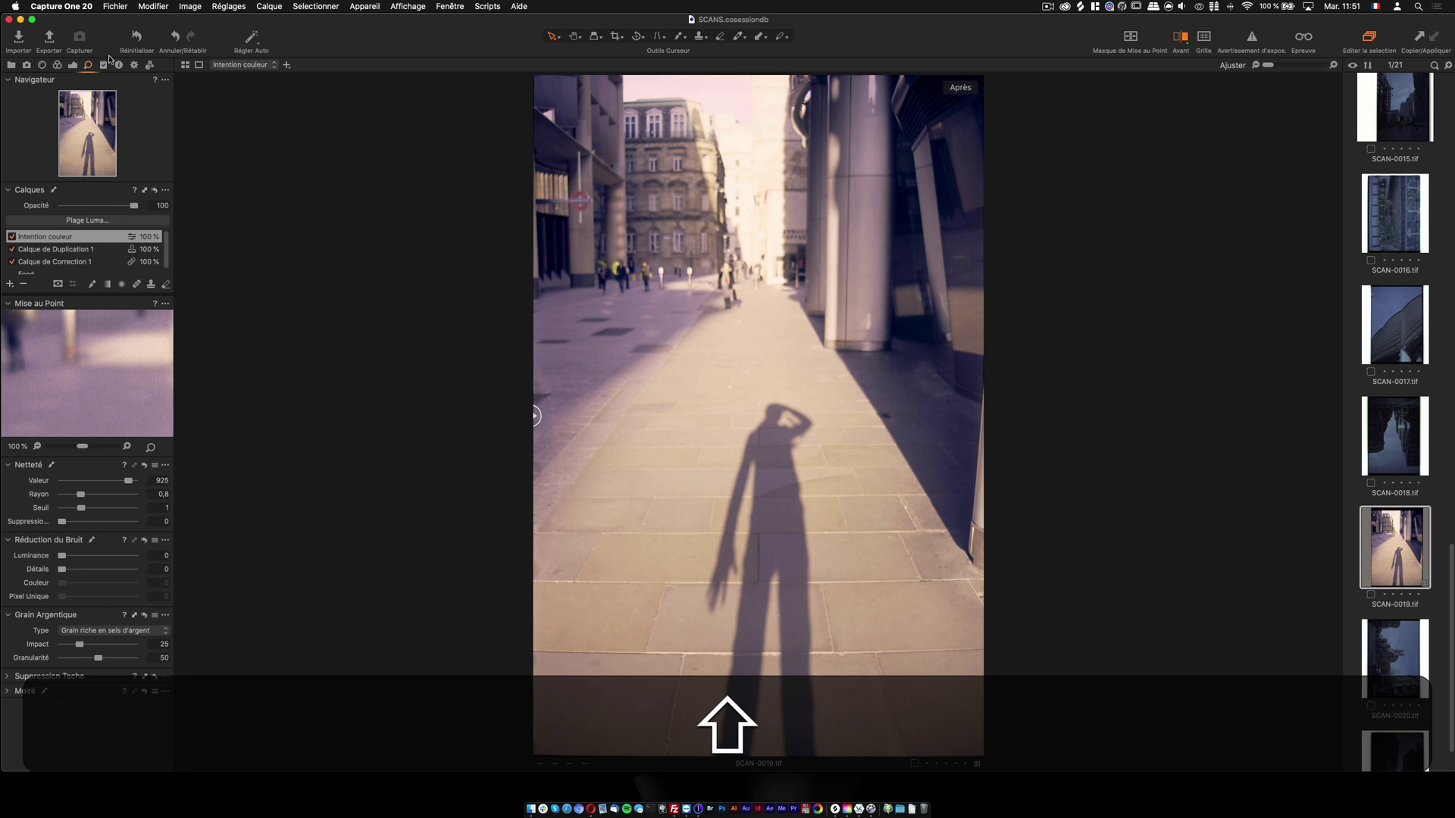
Collapse the Exposure, Levels and High Dynamic Range tools and darken the corners with a vignetting amount of -0.51.
{"action": "left_click", "coordinate": [43, 65]}
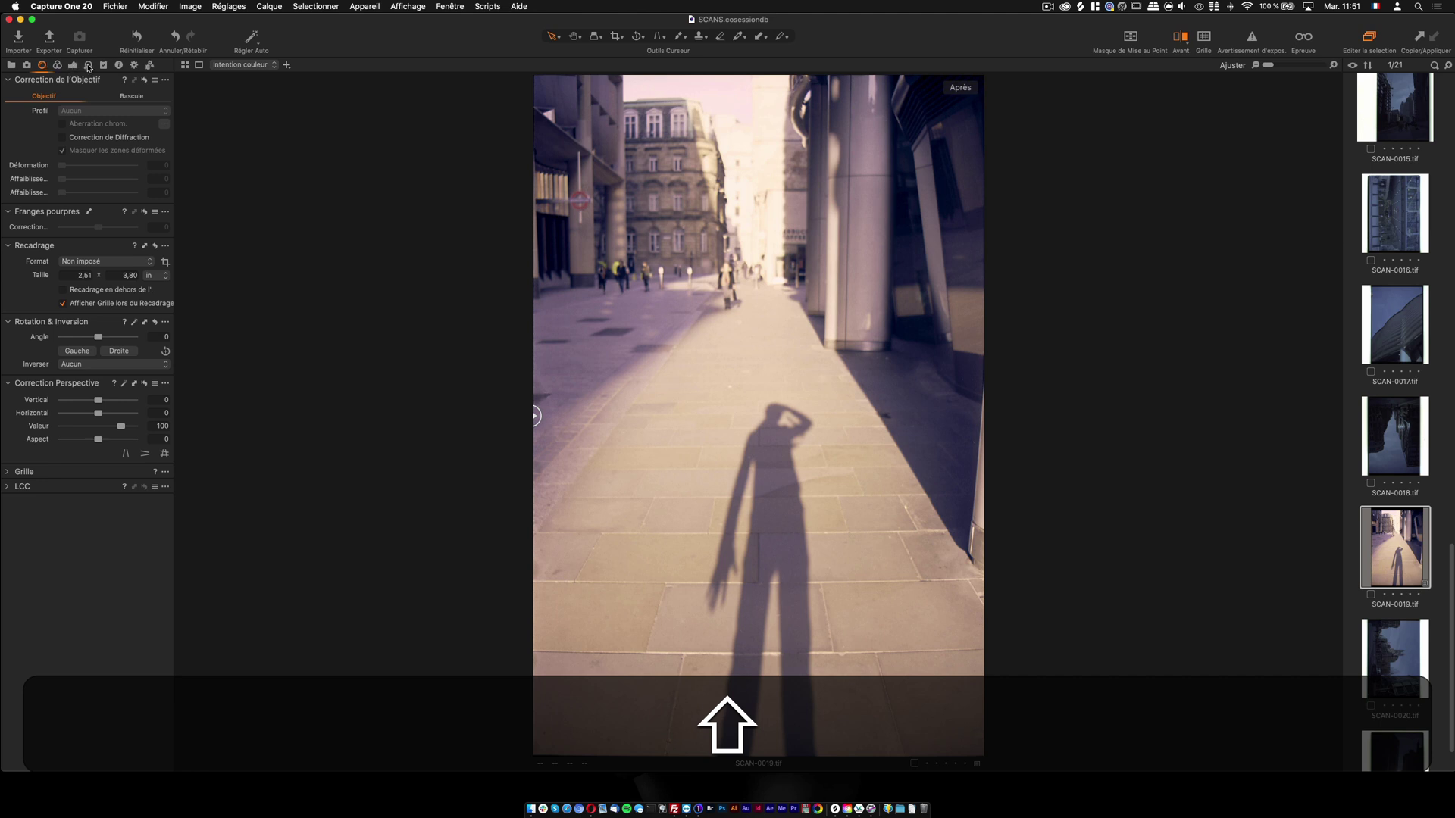
{"action": "left_click", "coordinate": [88, 67]}
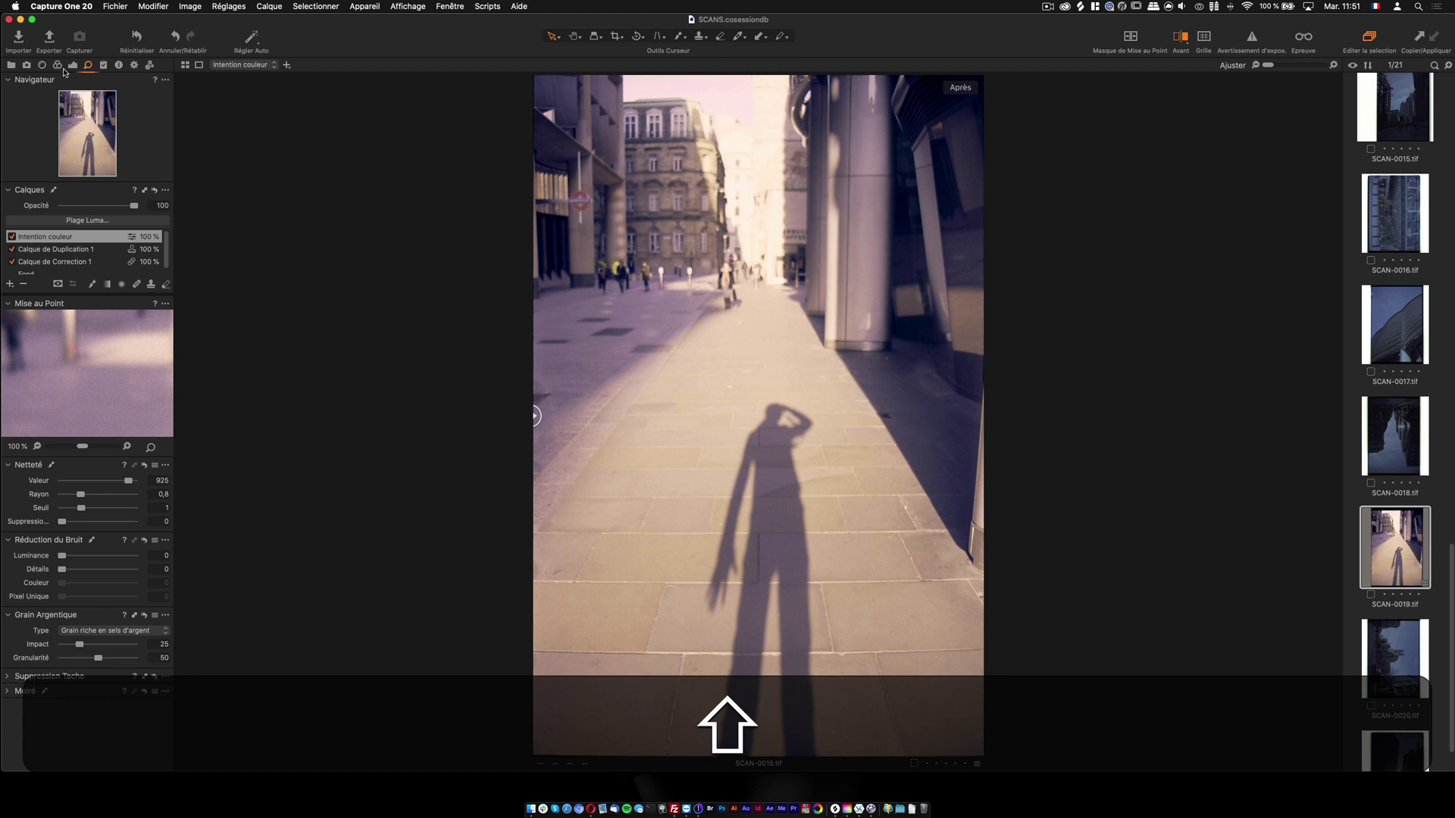
{"action": "left_click", "coordinate": [72, 65]}
{"action": "scroll", "coordinate": [139, 461], "scroll_direction": "down", "scroll_amount": 3}
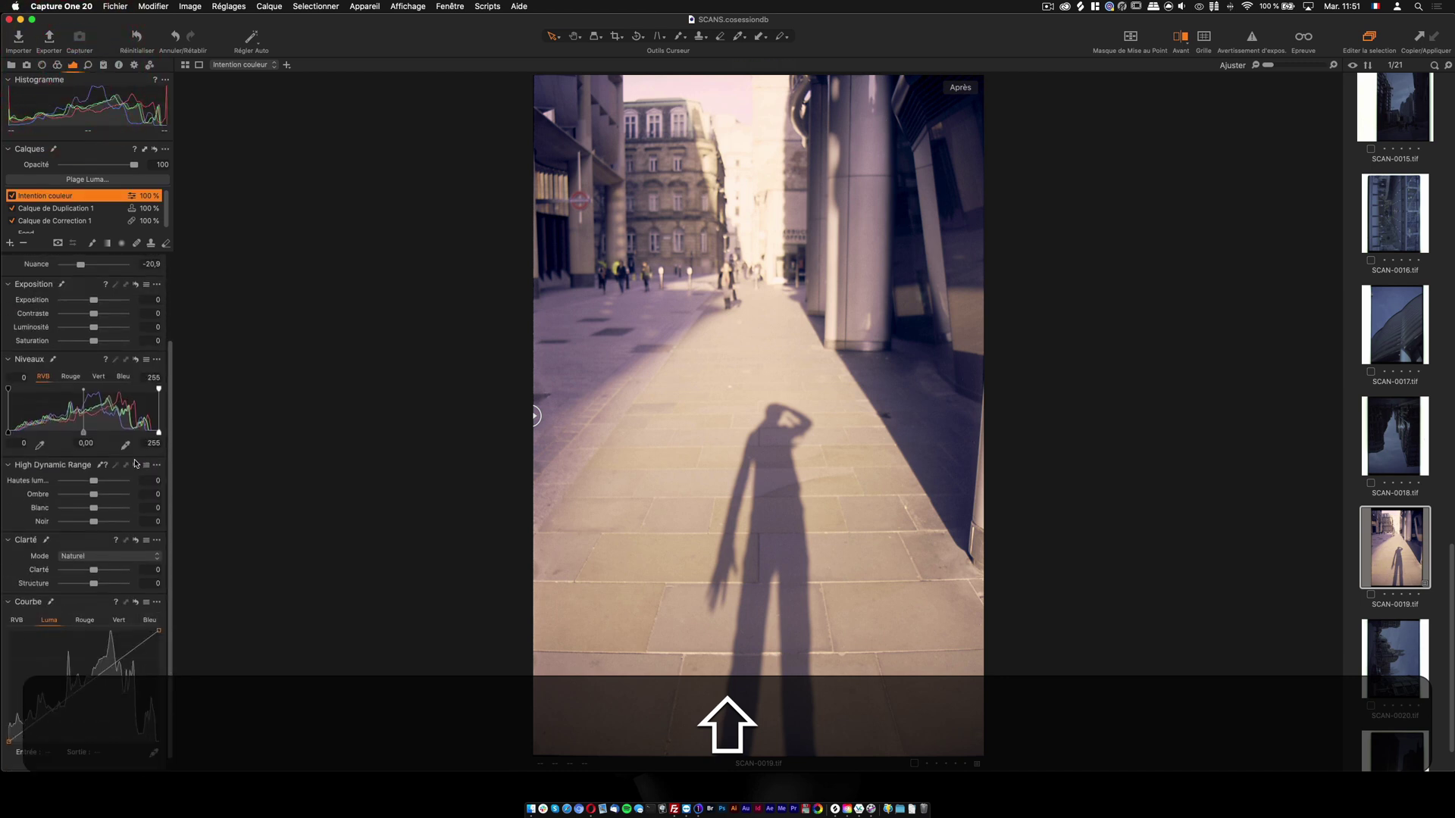
{"action": "left_click", "coordinate": [8, 763]}
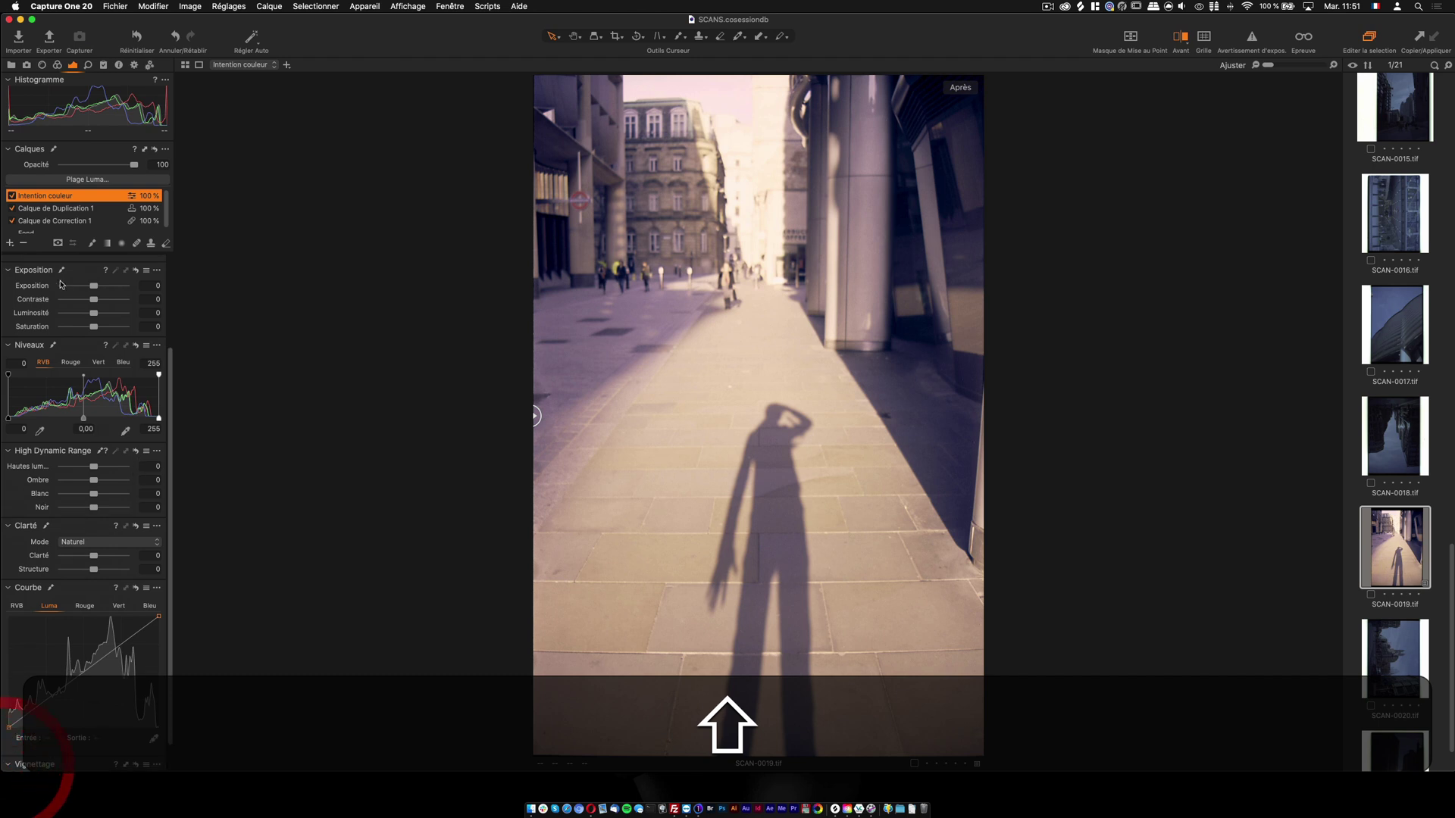
{"action": "left_click", "coordinate": [9, 270]}
{"action": "left_click", "coordinate": [9, 290]}
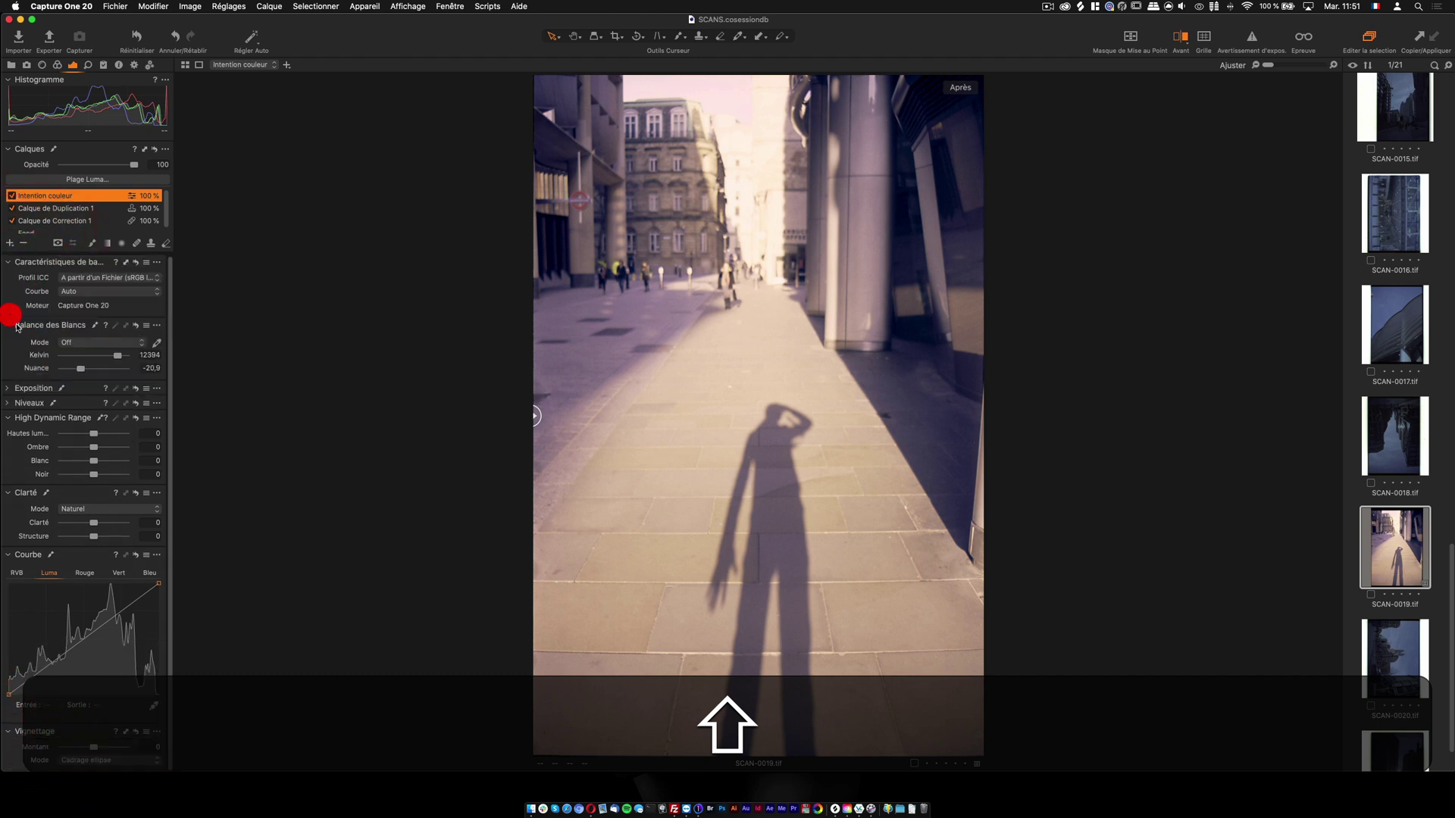
{"action": "left_click", "coordinate": [7, 417]}
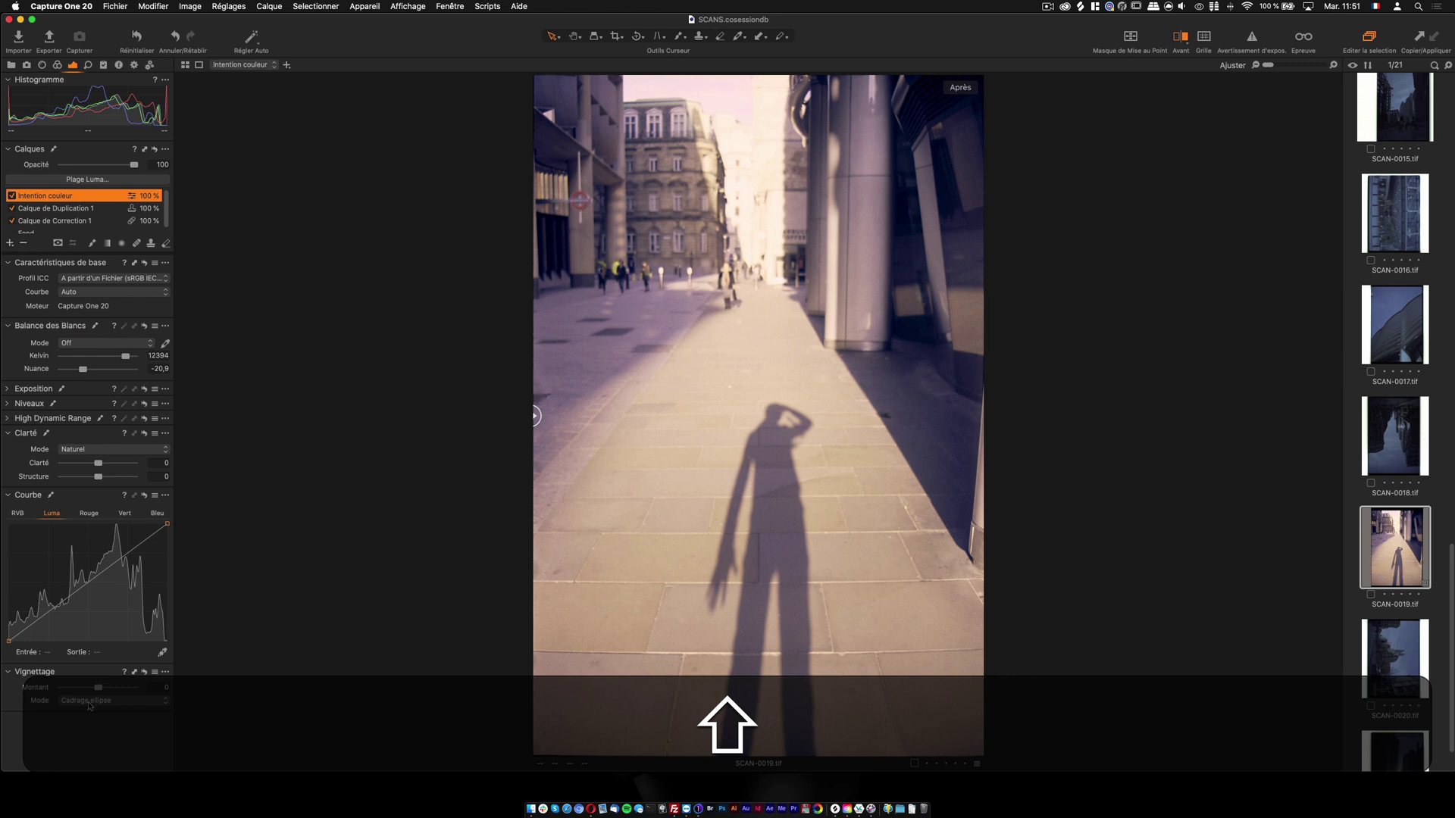
{"action": "left_click_drag", "start_coordinate": [98, 688], "coordinate": [94, 693]}
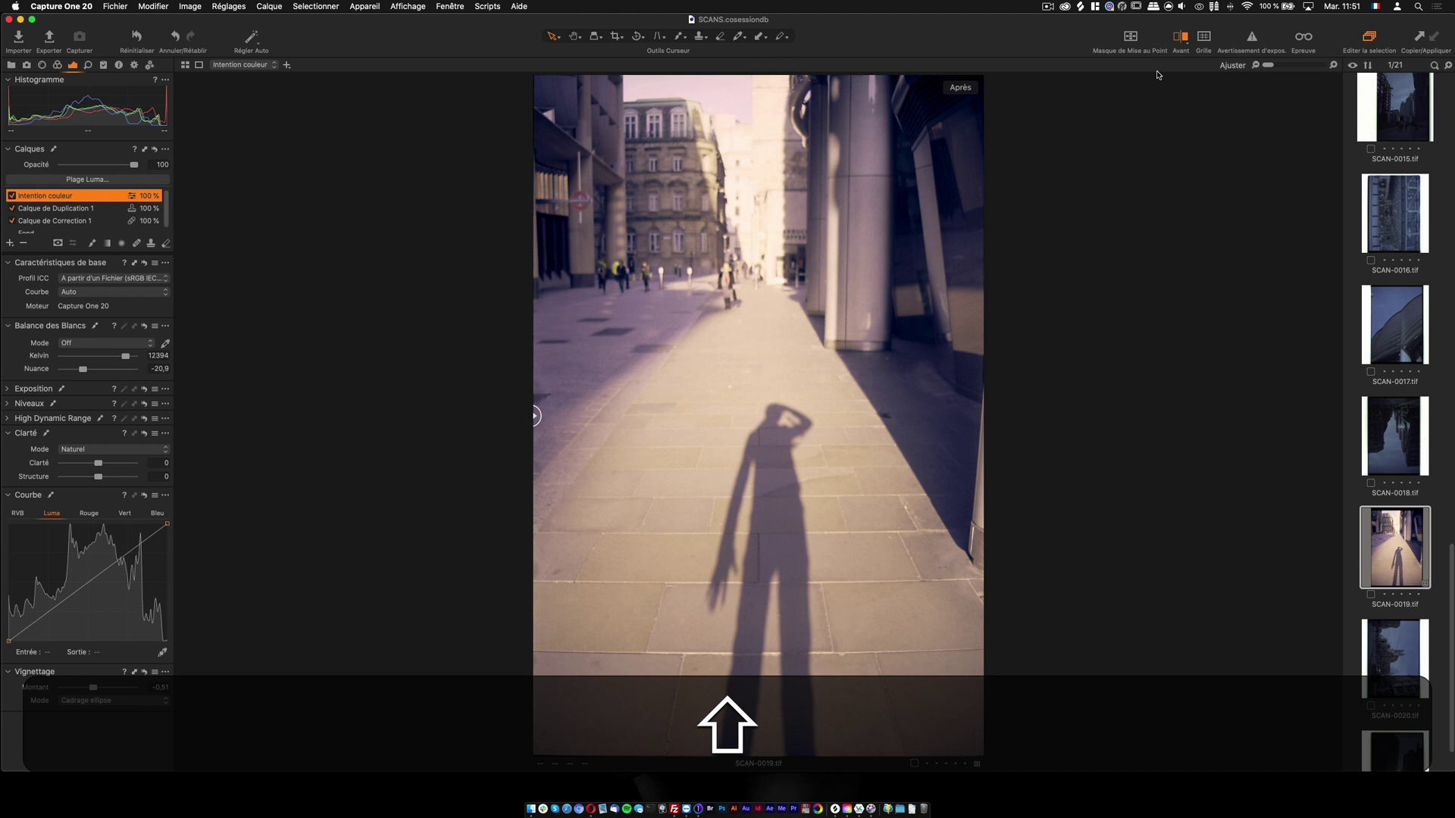
Compare the original and edited photo by sweeping the before/after split across the whole image.
{"action": "left_click", "coordinate": [1181, 35]}
{"action": "left_click_drag", "start_coordinate": [758, 415], "coordinate": [515, 385]}
{"action": "left_click_drag", "start_coordinate": [522, 383], "coordinate": [1013, 387]}
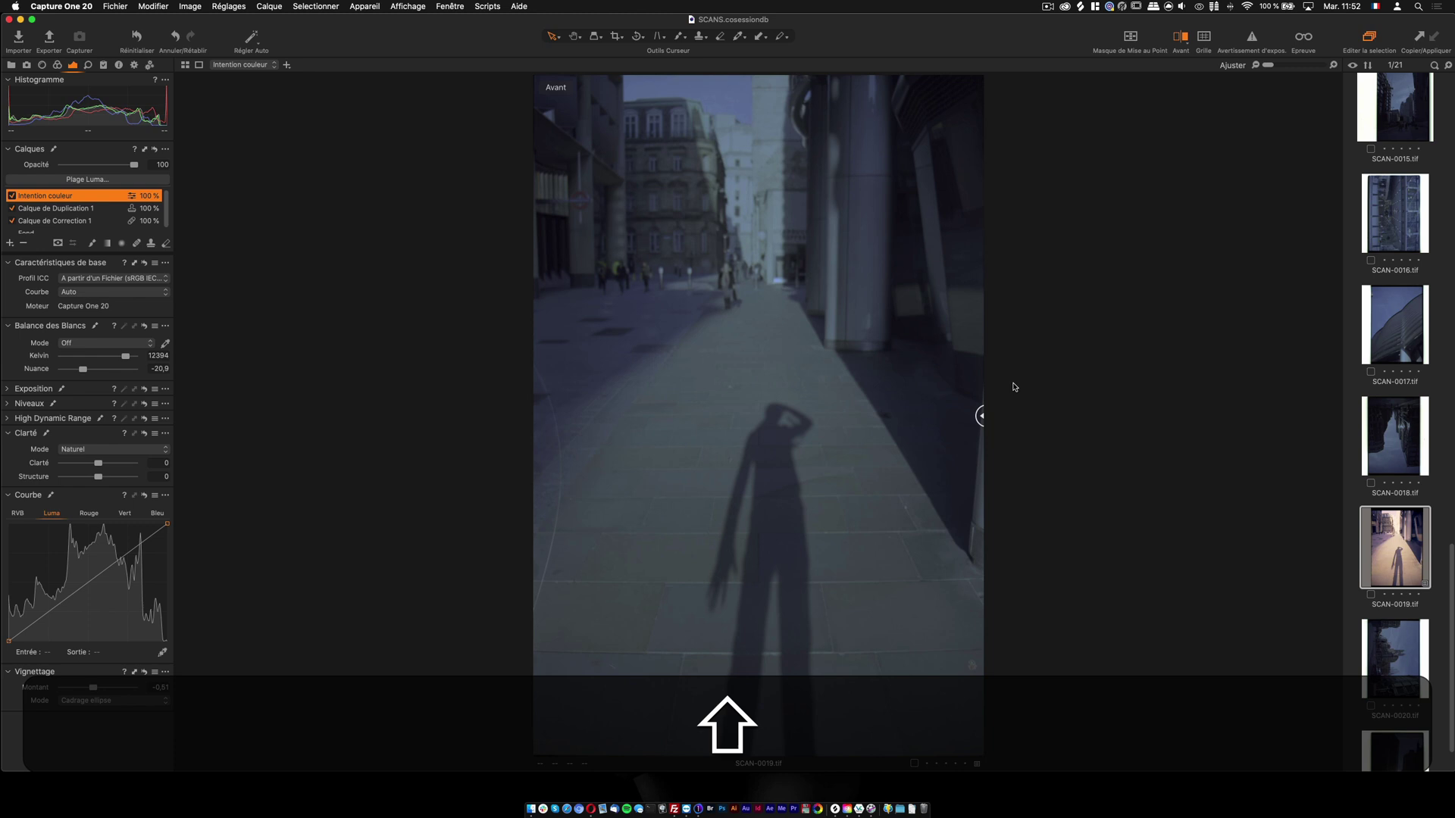
{"action": "left_click_drag", "start_coordinate": [1014, 387], "coordinate": [515, 374]}
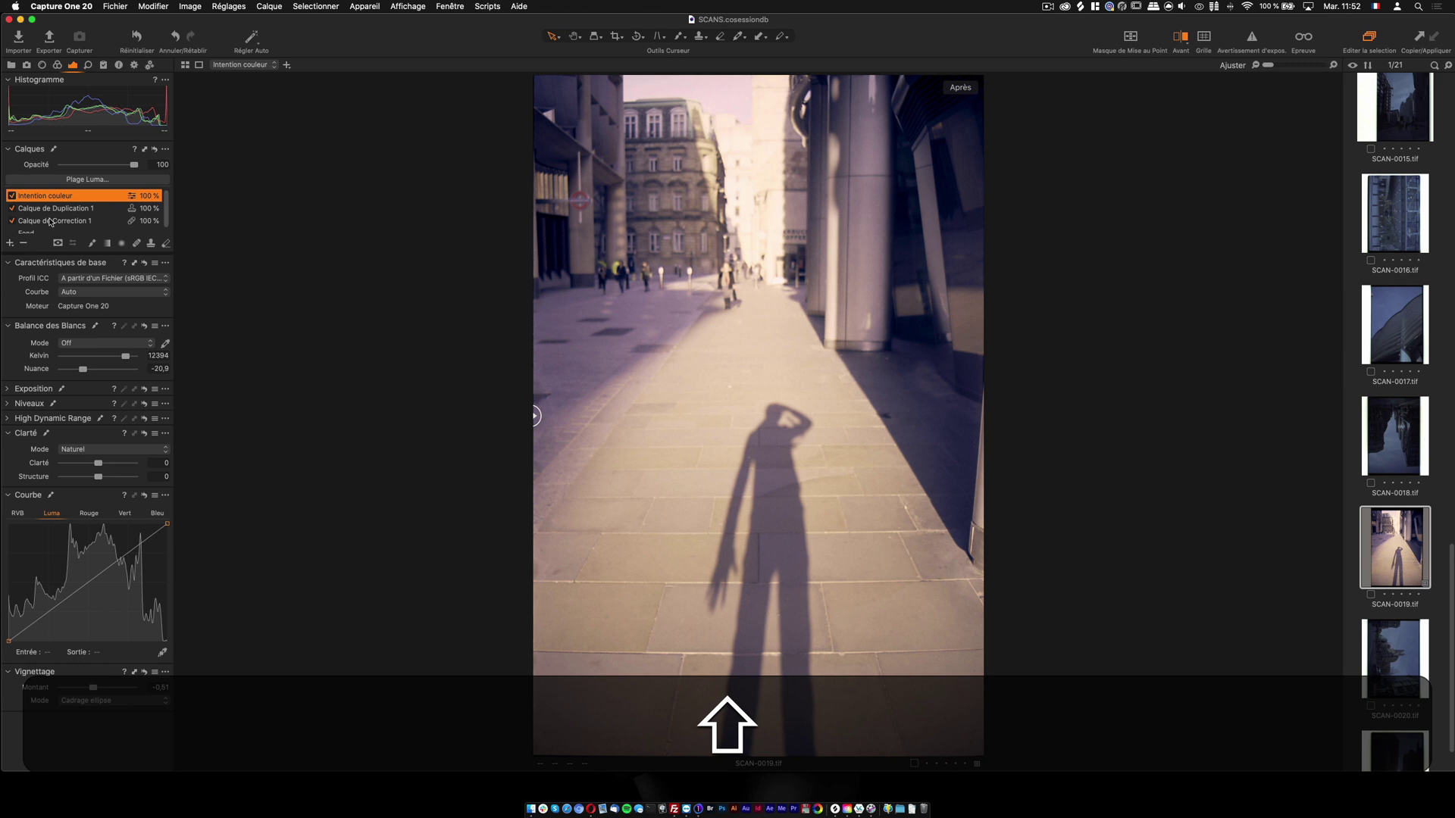
Toggle the "Intention couleur" layer to check its effect, and hide it together with the clone and healing layers.
{"action": "left_click", "coordinate": [11, 196]}
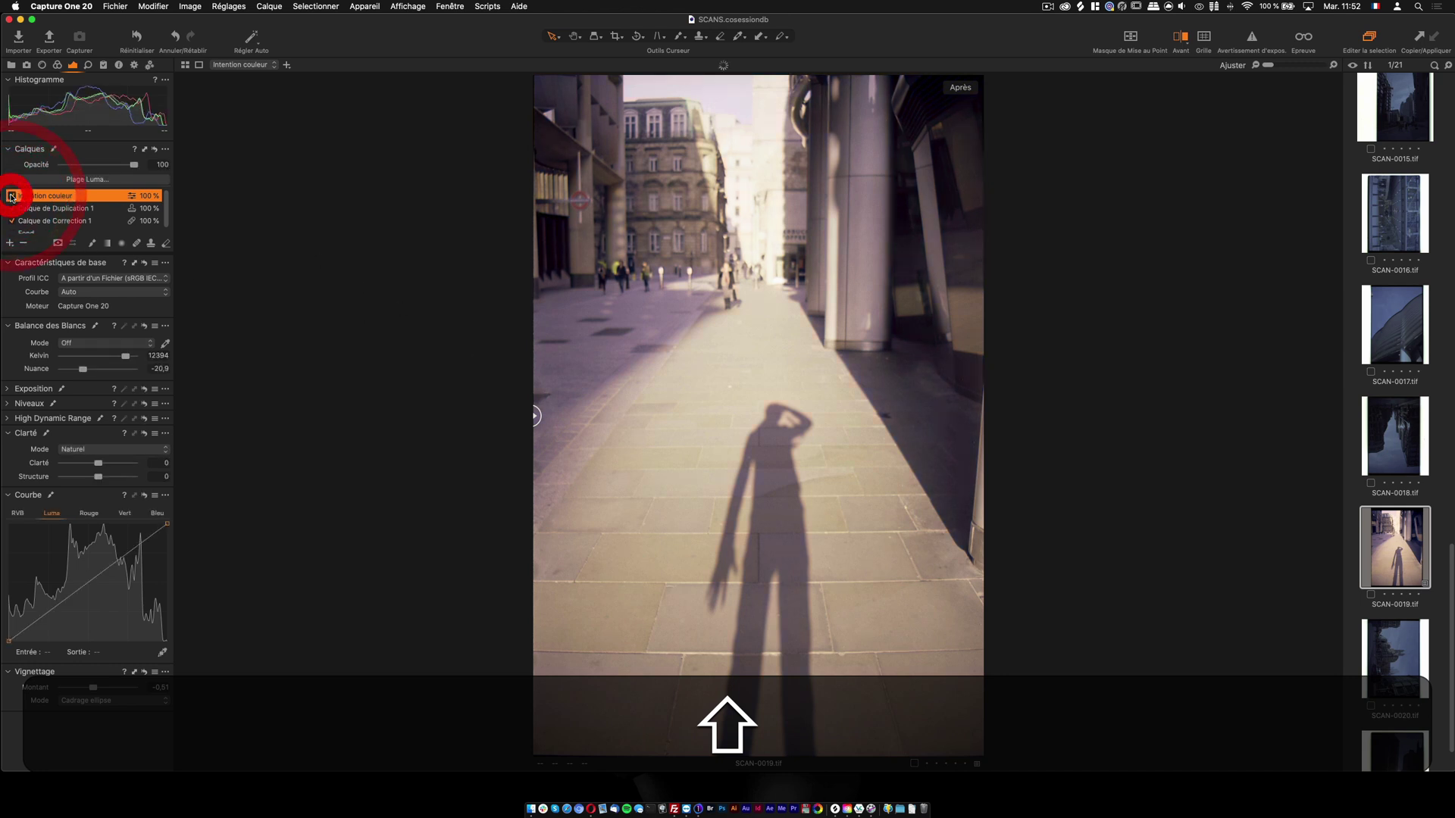
{"action": "left_click", "coordinate": [12, 196]}
{"action": "left_click", "coordinate": [11, 196]}
{"action": "left_click", "coordinate": [11, 196]}
{"action": "left_click", "coordinate": [11, 196]}
{"action": "left_click", "coordinate": [13, 199]}
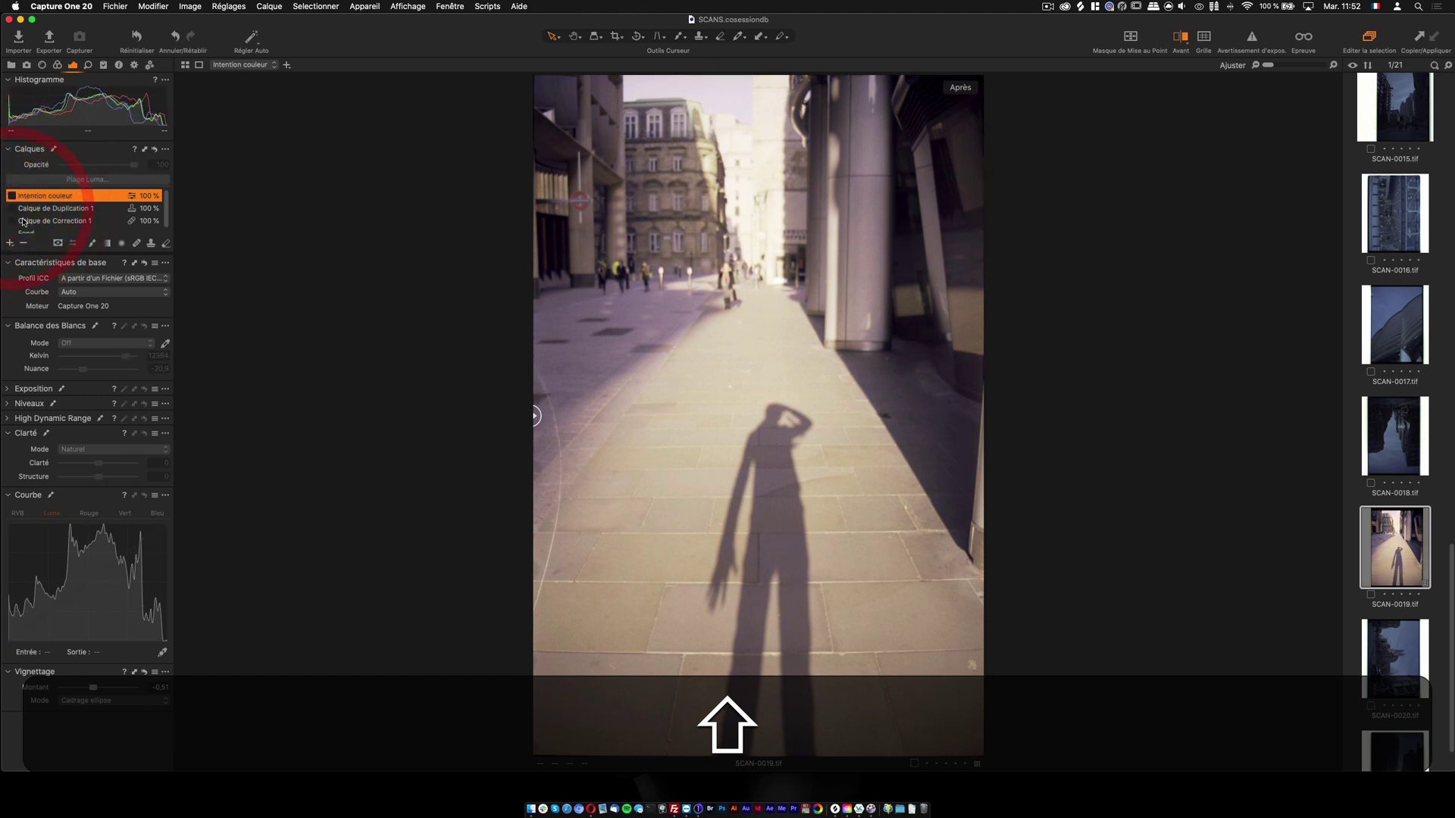
Select the Fond layer, compare its corrections with the original in the before/after split, and turn the comparison off.
{"action": "left_click", "coordinate": [28, 230]}
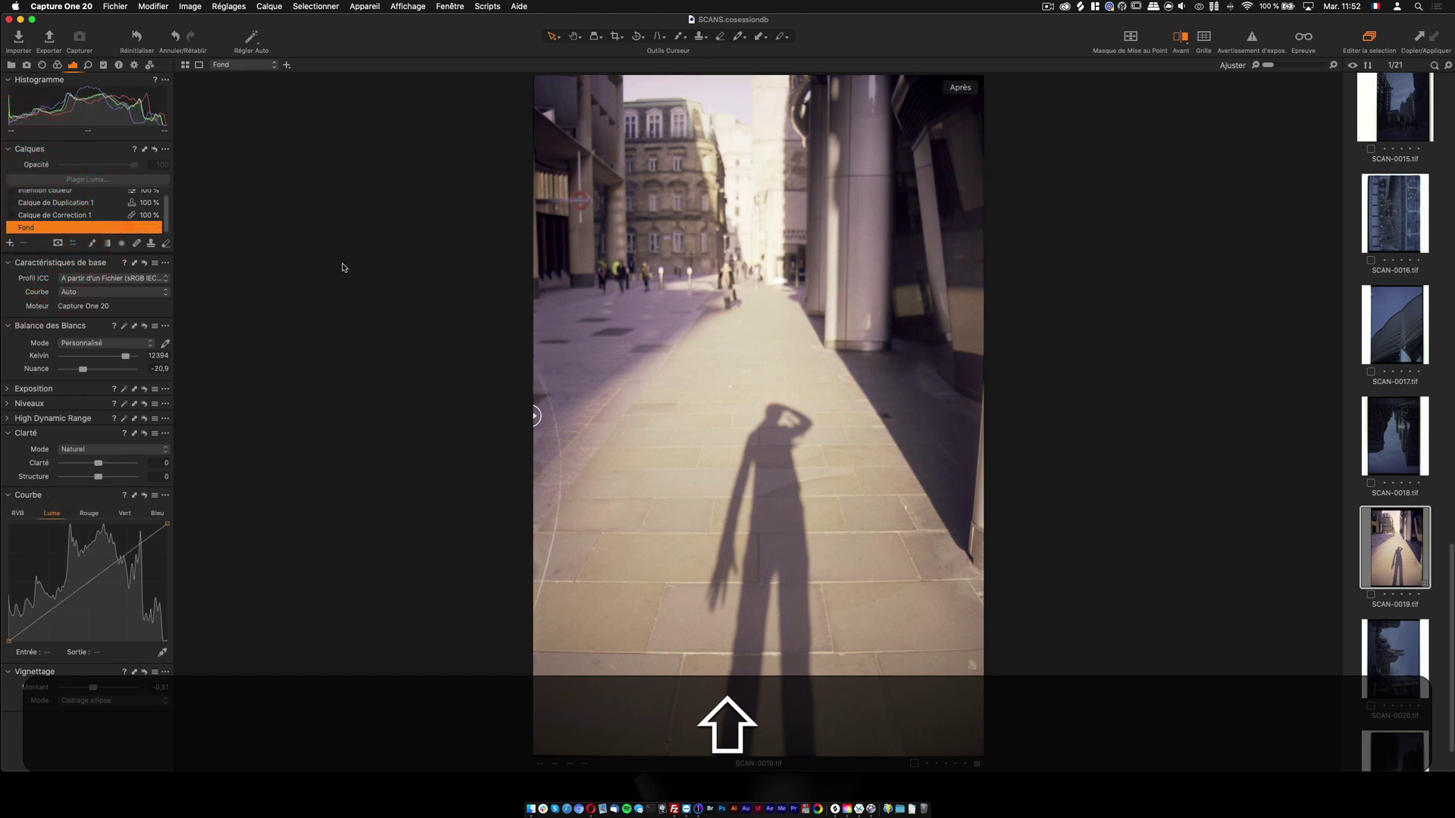
{"action": "left_click", "coordinate": [1185, 37]}
{"action": "left_click", "coordinate": [1185, 36]}
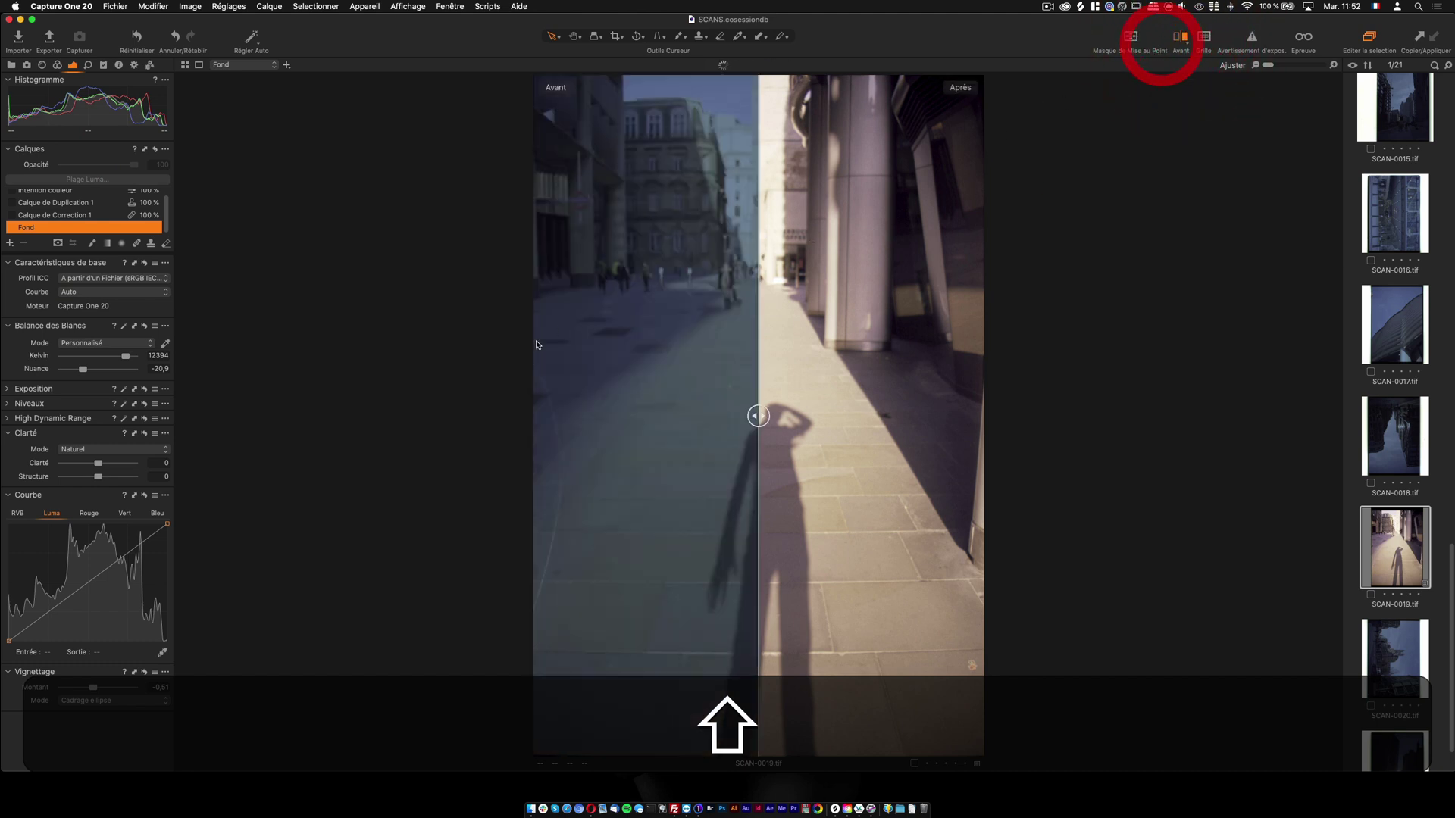
{"action": "left_click_drag", "start_coordinate": [757, 416], "coordinate": [465, 371]}
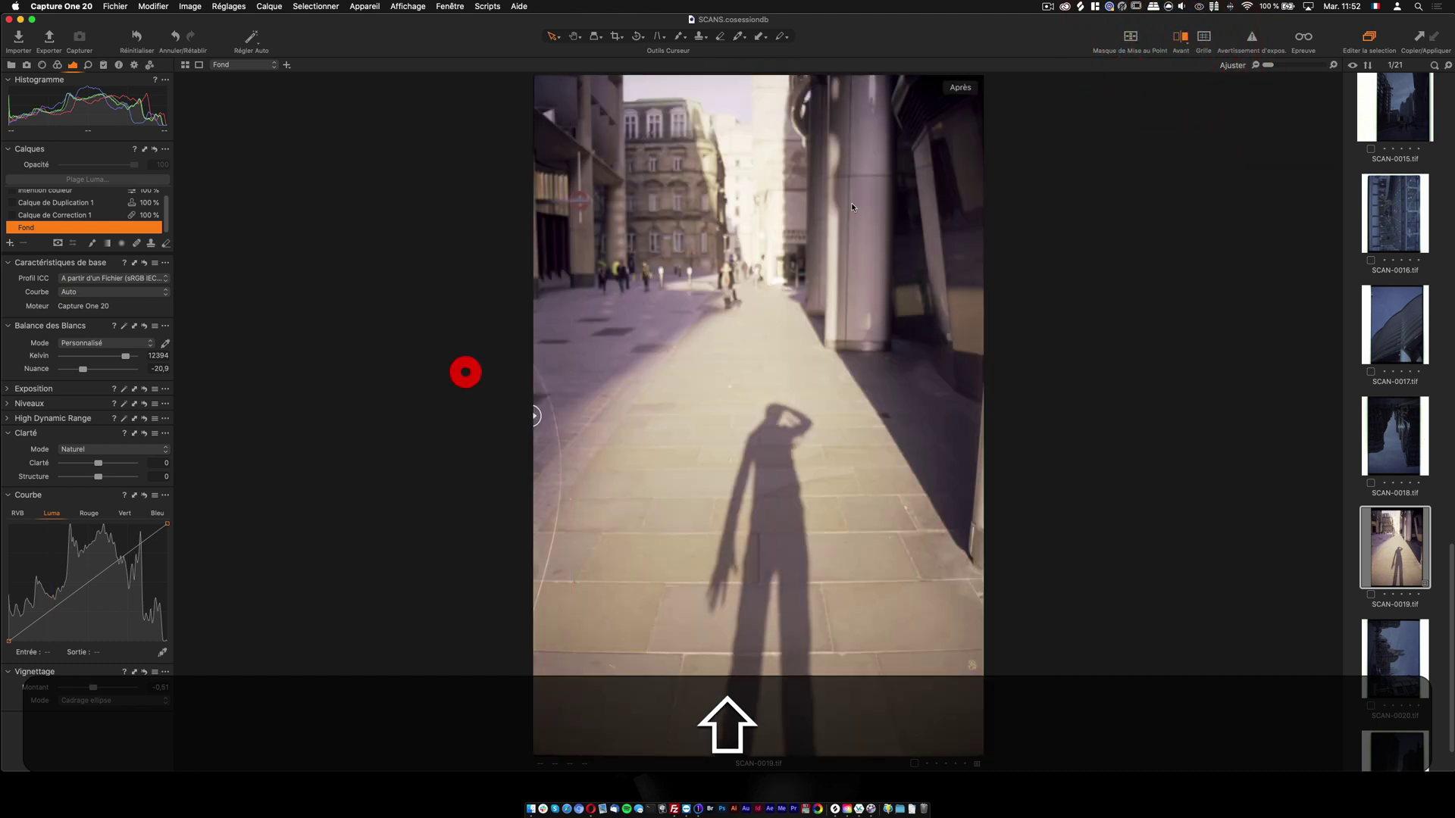
{"action": "left_click", "coordinate": [1185, 36]}
Show the healing, clone and "Intention couleur" layers again.
{"action": "left_click", "coordinate": [12, 215]}
{"action": "left_click", "coordinate": [11, 203]}
{"action": "left_click", "coordinate": [12, 192]}
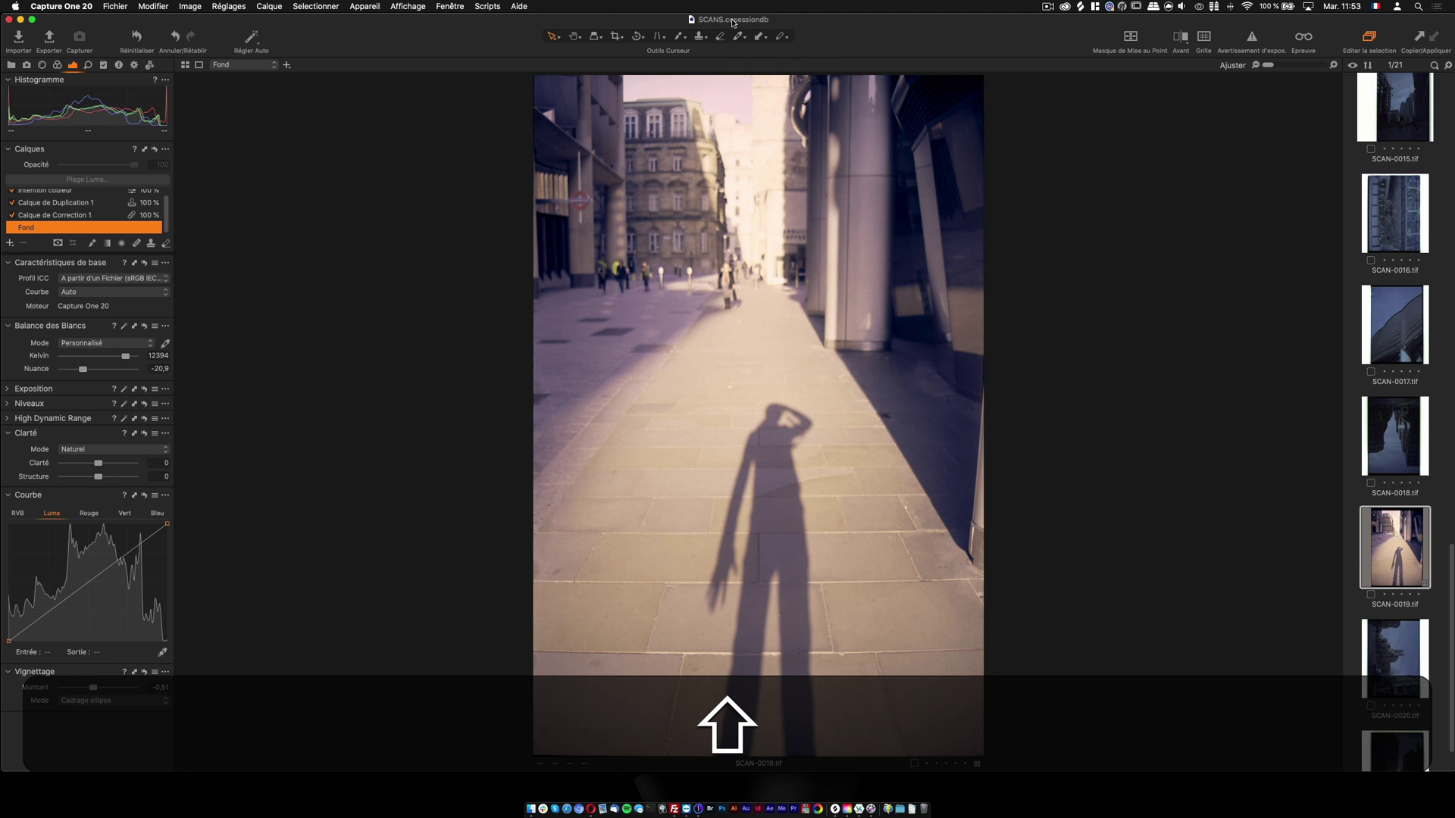
Bring up the variant commands for the SCAN-0019 thumbnail in the image browser.
{"action": "right_click", "coordinate": [1382, 550]}
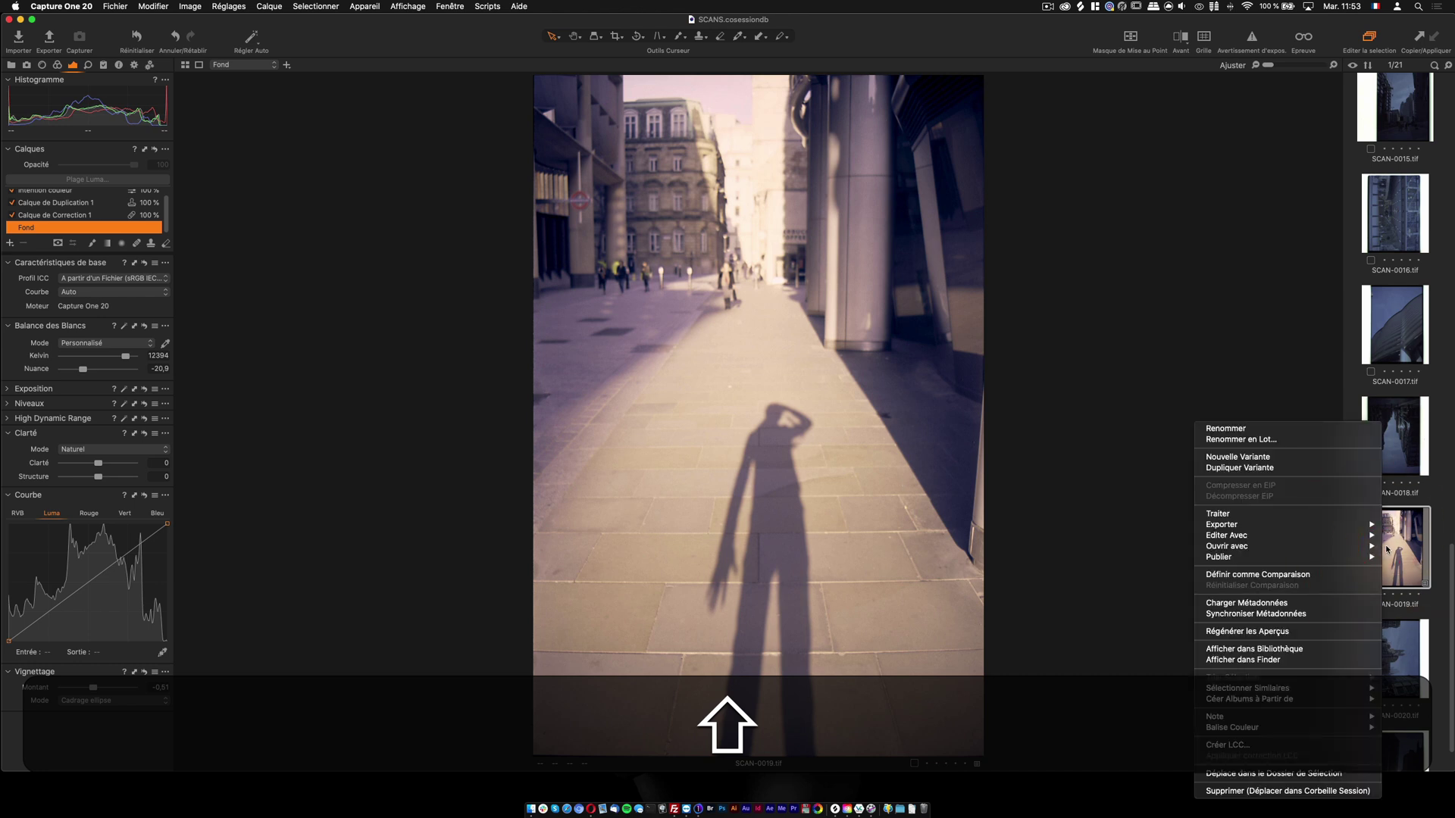
{"action": "left_click", "coordinate": [1289, 466]}
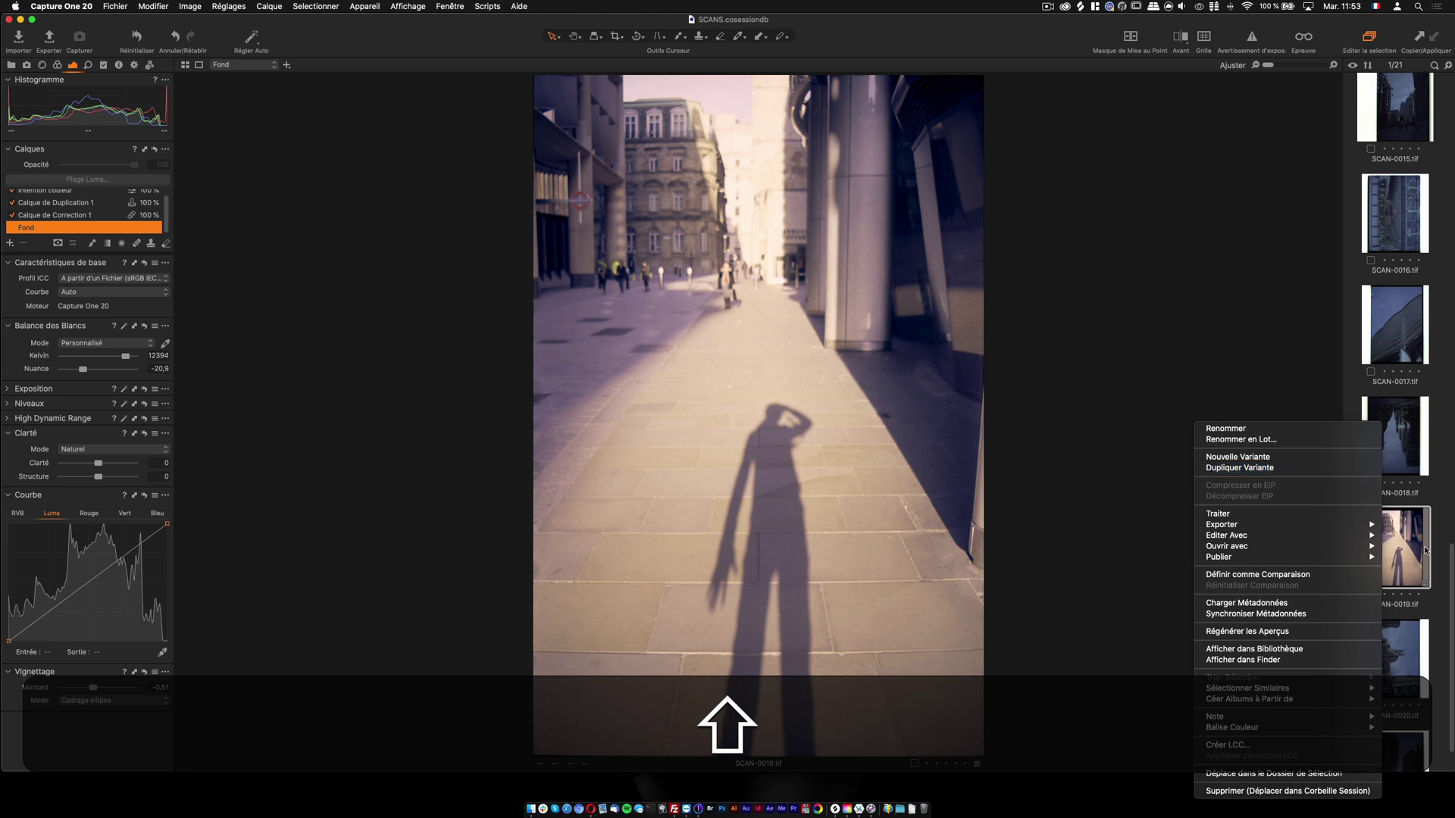